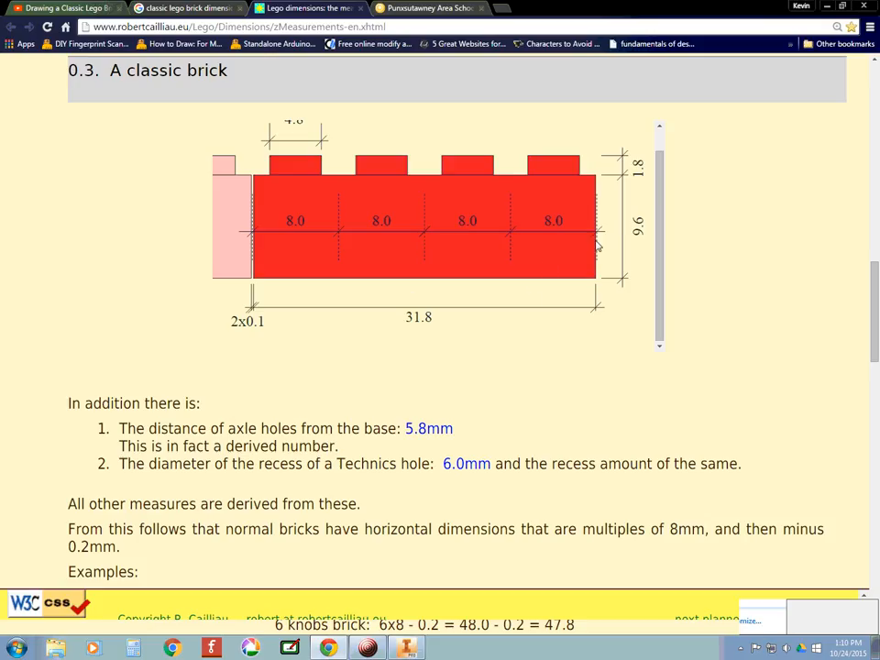
Step: Switch from the Lego dimensions web page to the open sketch in Inventor
key("alt+Tab")
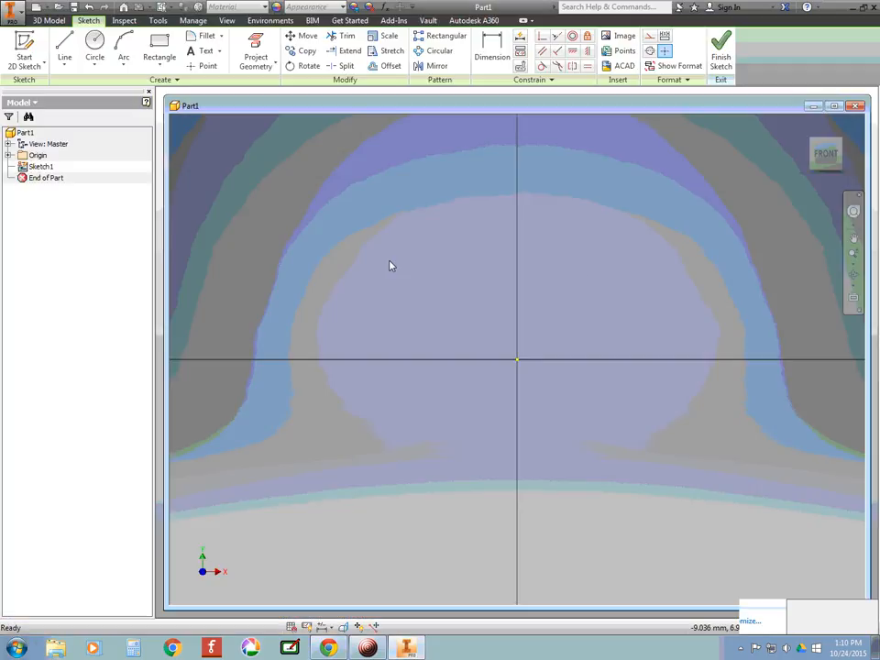
left_click(62, 53)
left_click(64, 67)
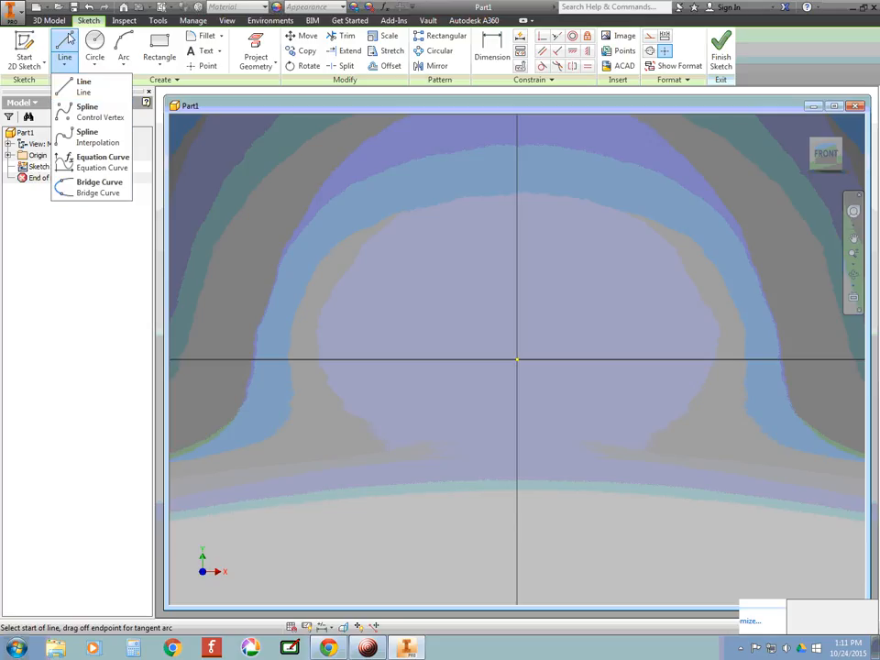
left_click(69, 36)
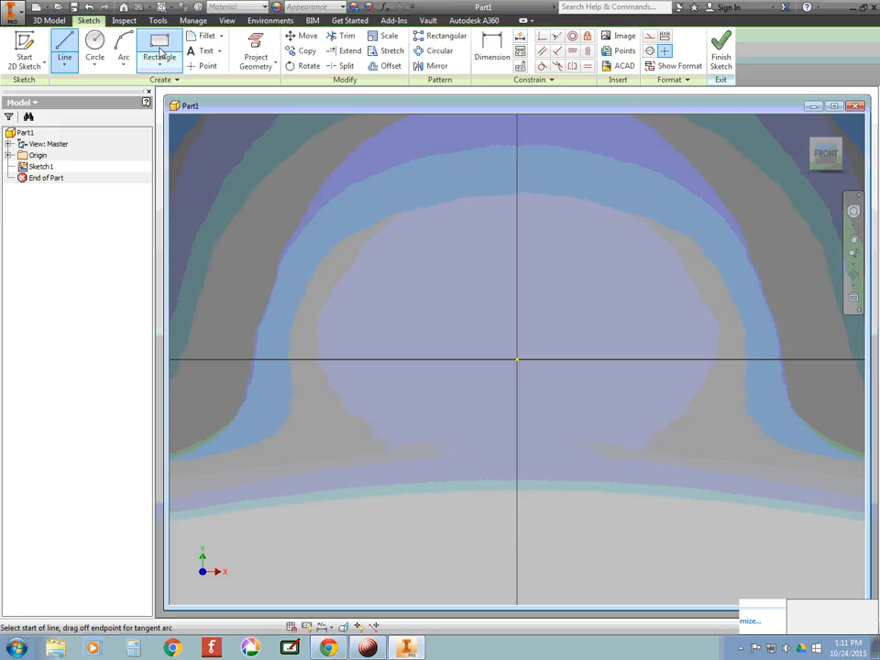
Step: Sketch a two-point rectangle 31.8 mm wide and 9.6 mm high, starting just above and to the right of the sketch origin
left_click(159, 64)
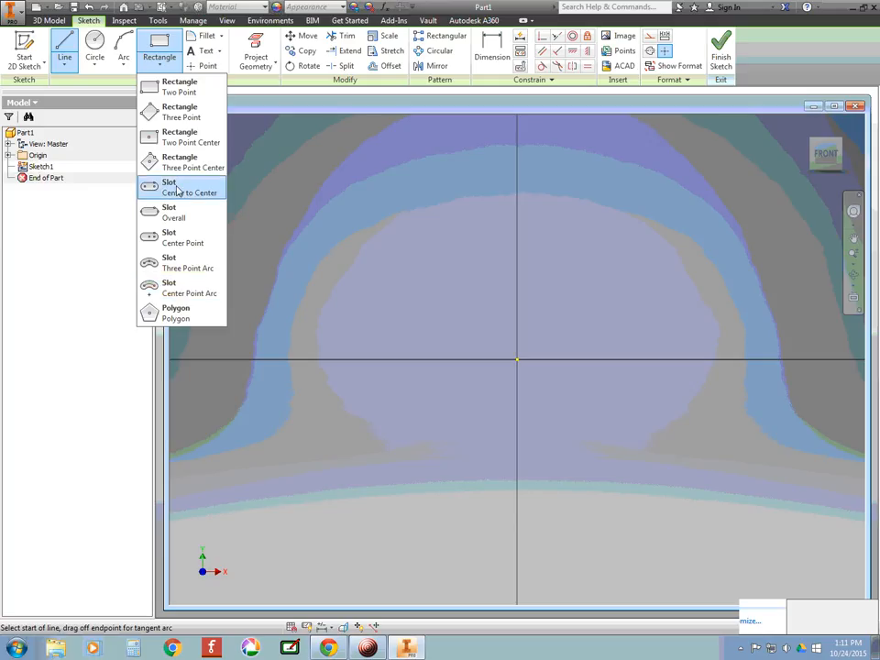
left_click(171, 95)
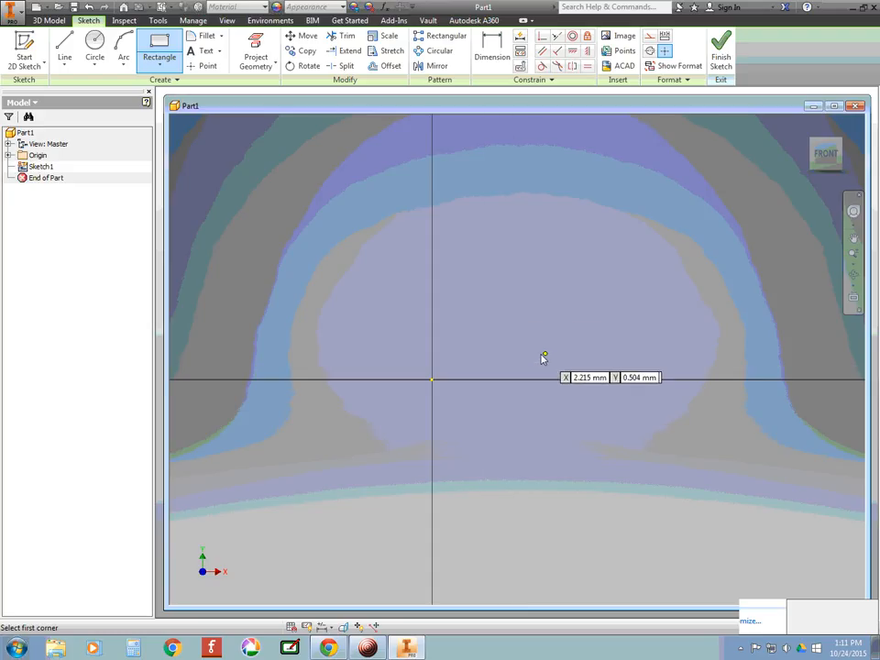
left_click(445, 324)
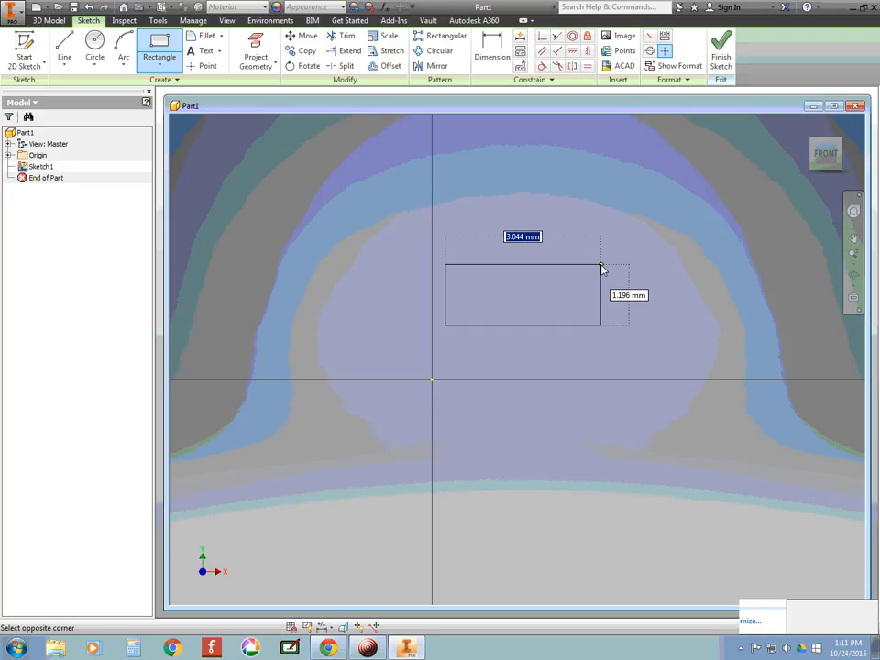
type("31.8")
key("Tab")
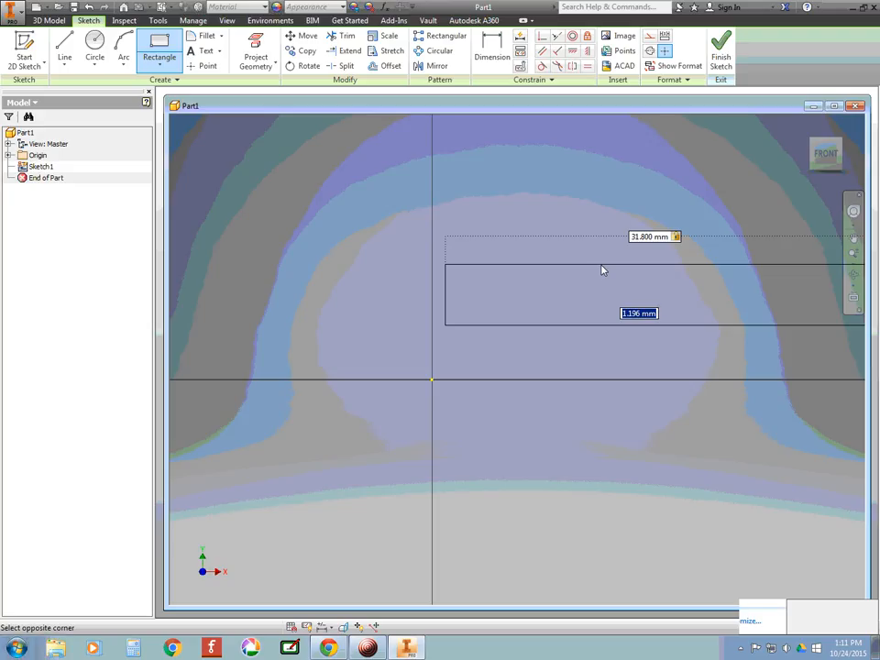
type("9.6")
key("Return")
scroll(603, 269, "up", 3)
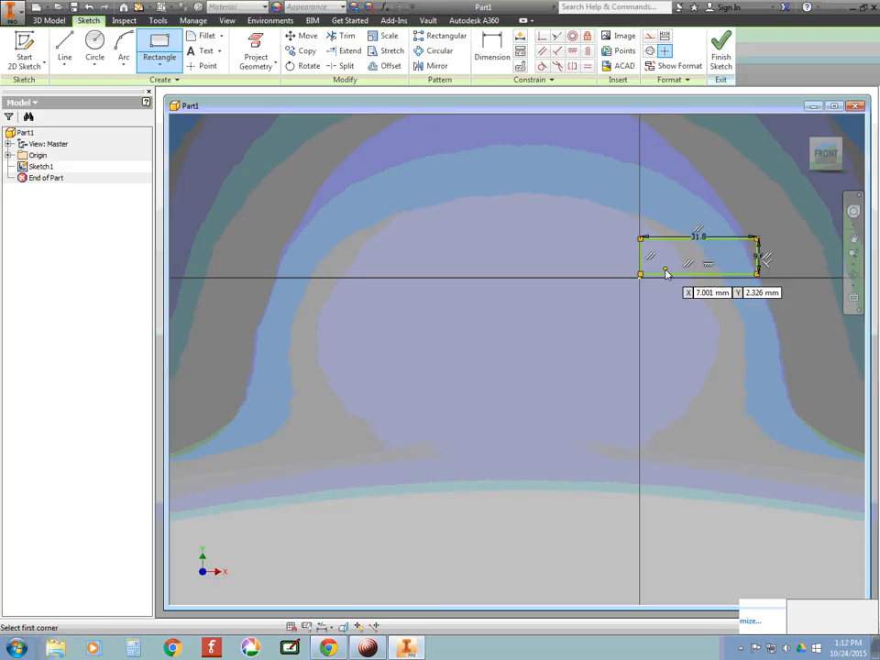
scroll(734, 255, "down", 3)
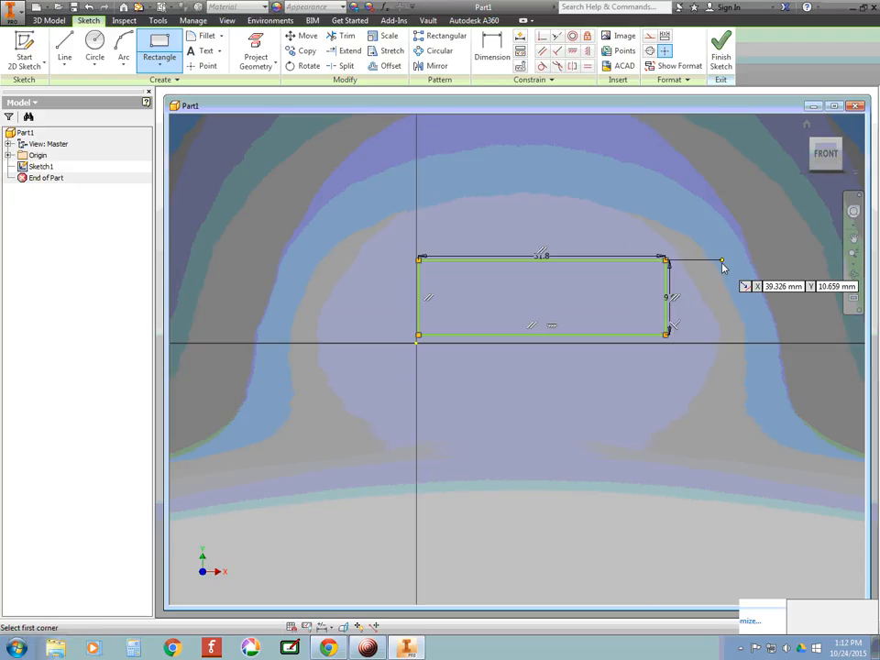
scroll(458, 302, "down", 3)
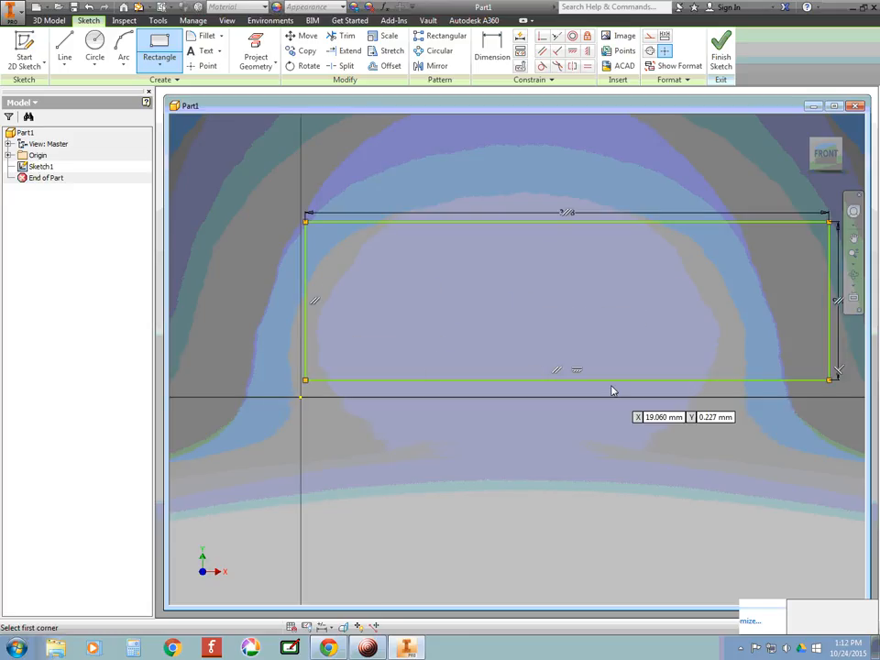
scroll(572, 357, "down", 2)
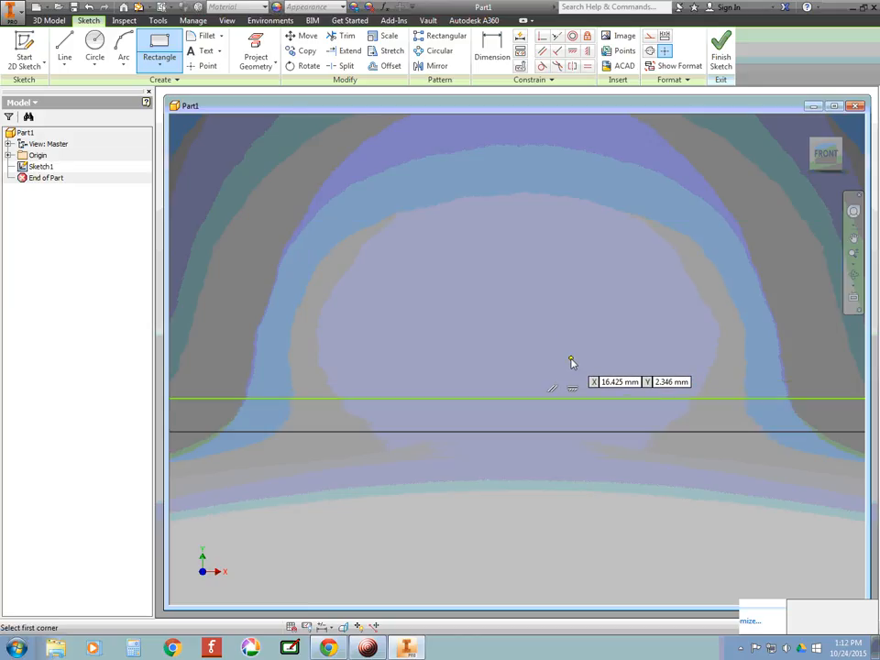
scroll(581, 364, "up", 2)
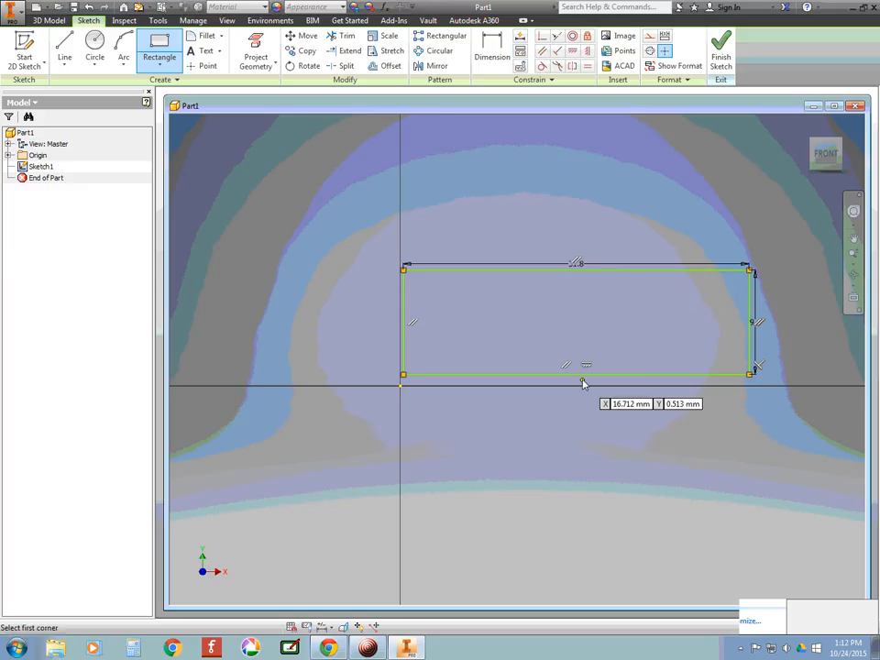
scroll(589, 370, "down", 2)
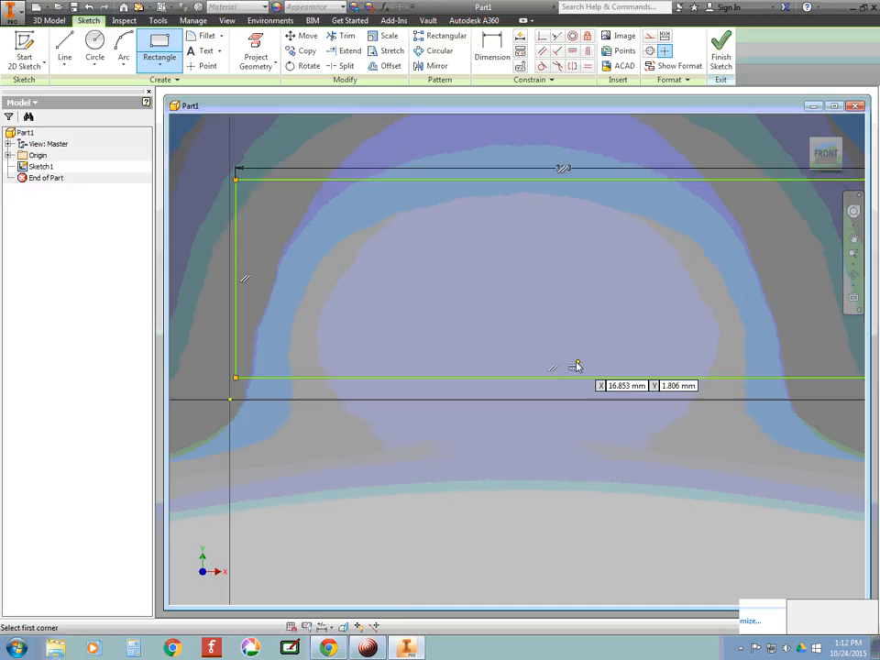
scroll(585, 365, "up", 3)
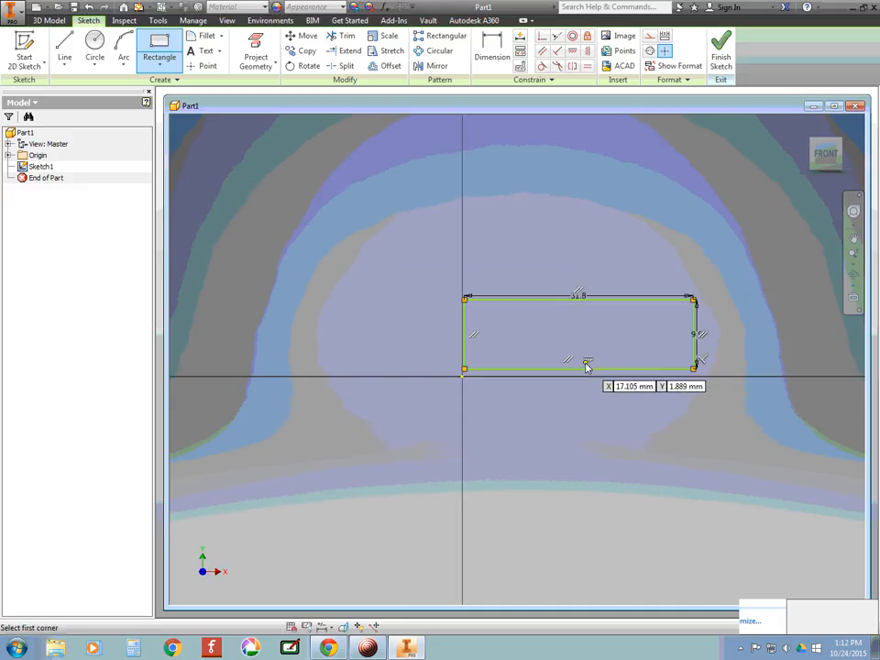
scroll(718, 366, "down", 2)
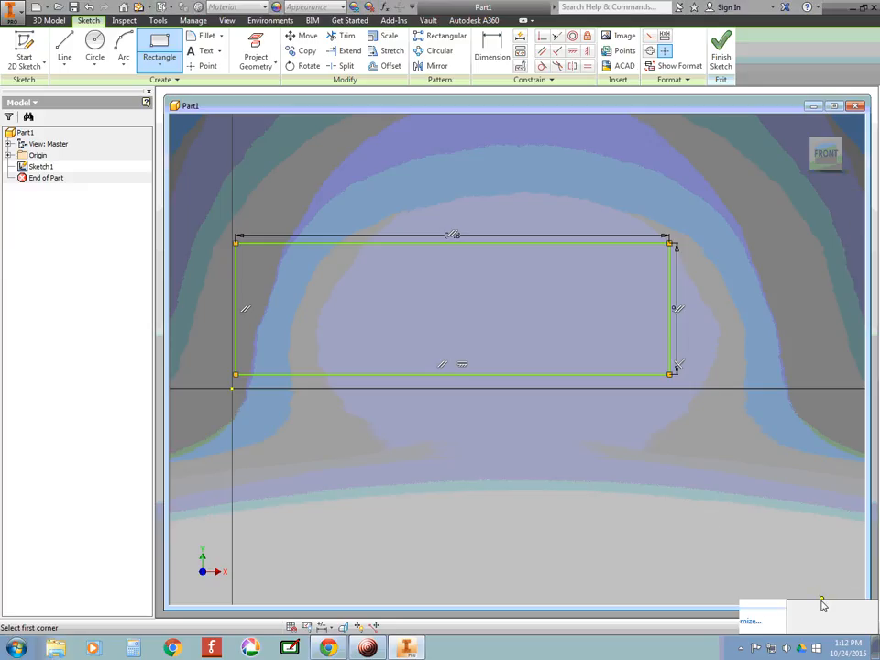
Step: Reduce the Inventor window from full screen to a smaller size and maximize the Part1 window inside it
left_click(862, 8)
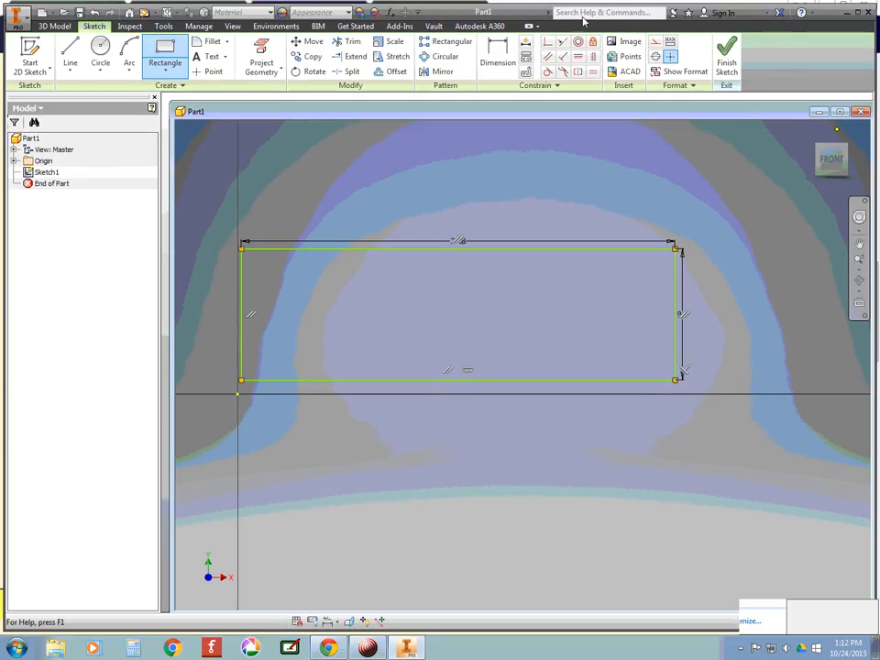
left_click_drag(506, 11, 418, 0)
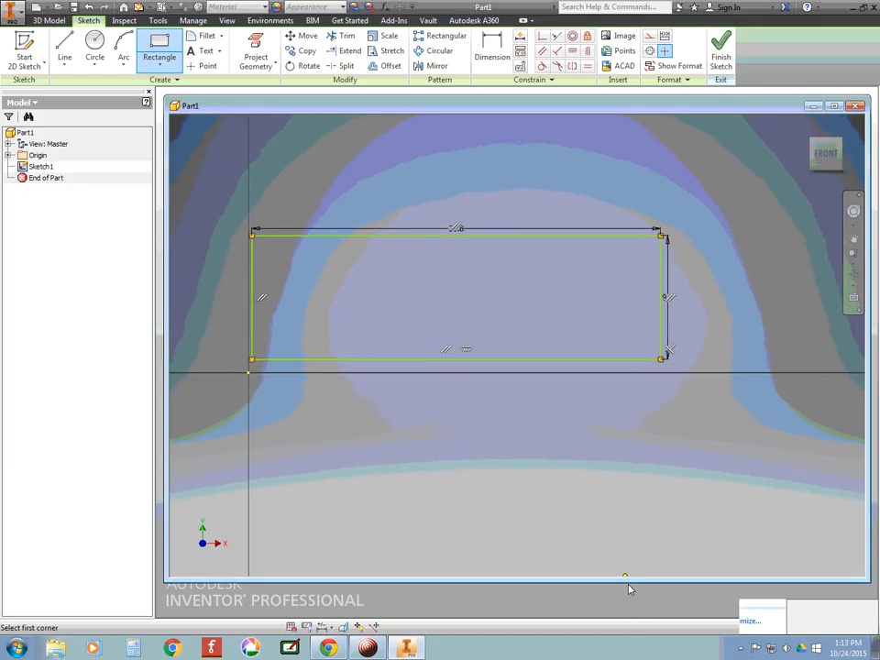
mouse_move(618, 632)
left_mouse_down()
mouse_move(622, 577)
mouse_move(616, 628)
left_mouse_up()
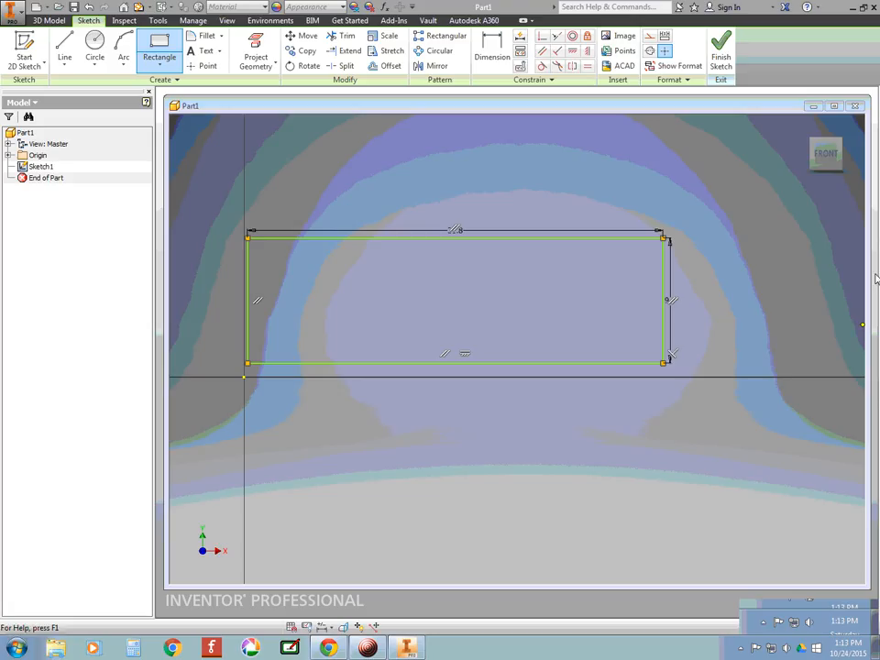
left_click(865, 8)
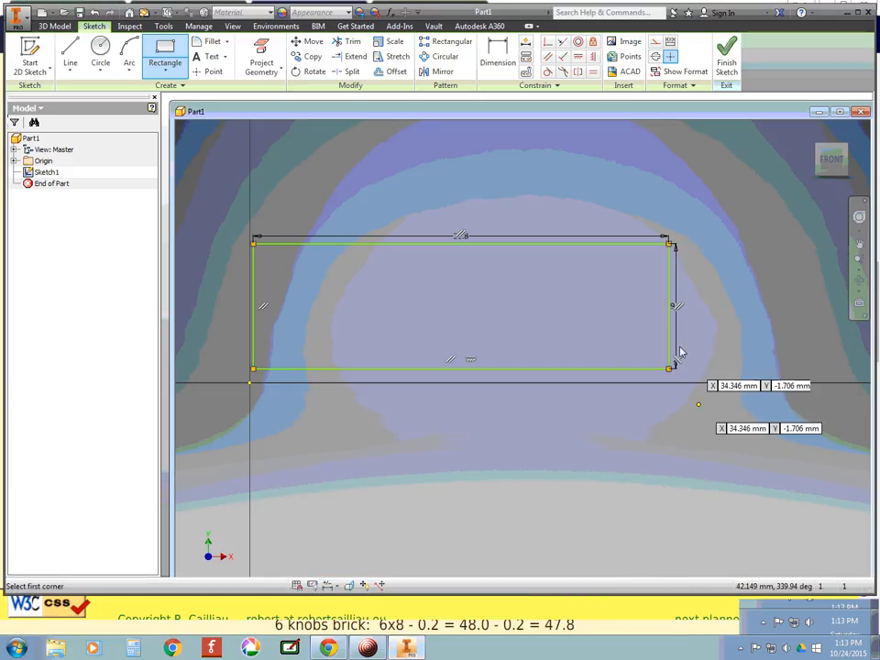
left_click(840, 113)
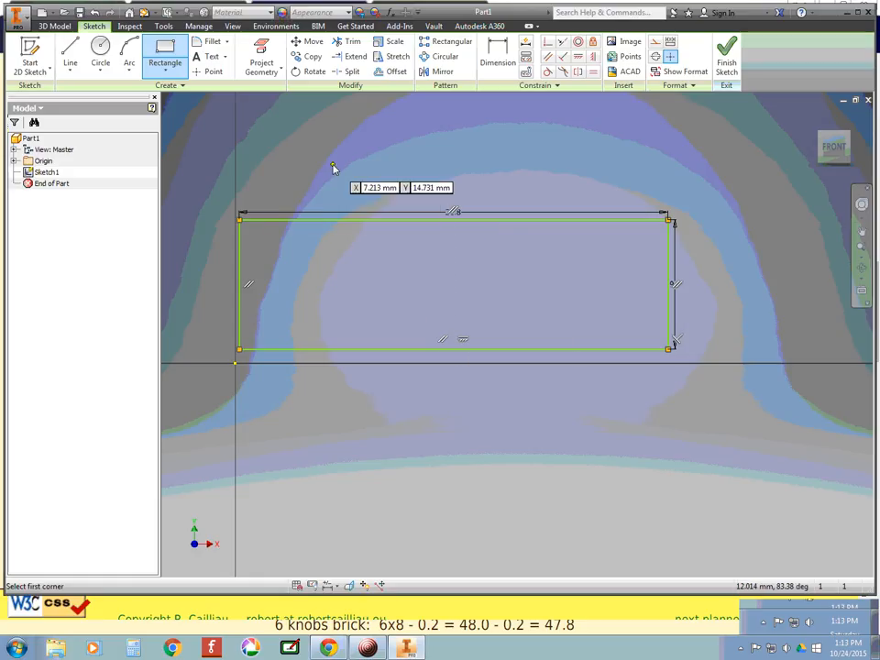
Step: Make the rectangle's lower-left corner coincident with the sketch origin
left_click(548, 44)
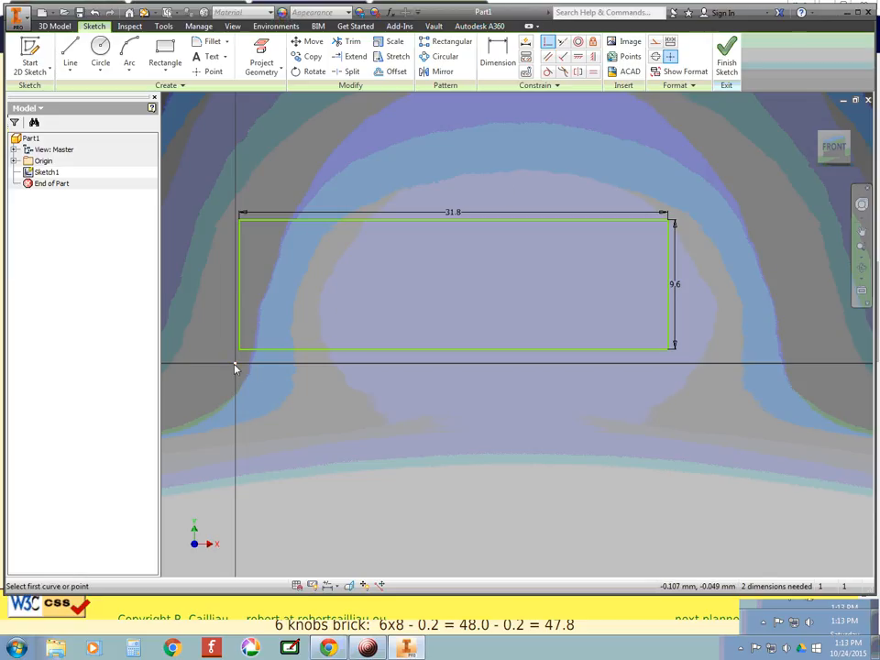
left_click(15, 161)
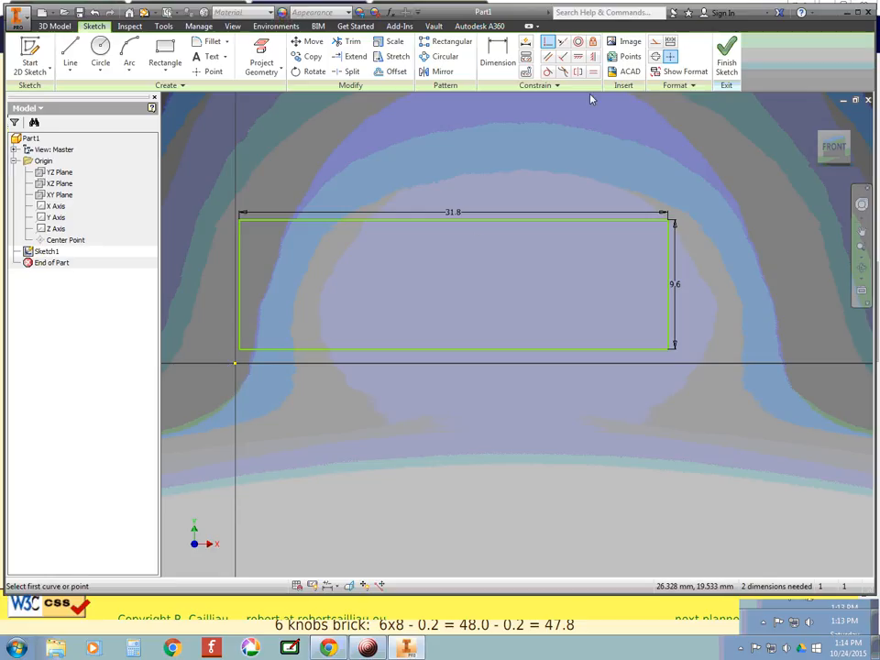
left_click(240, 349)
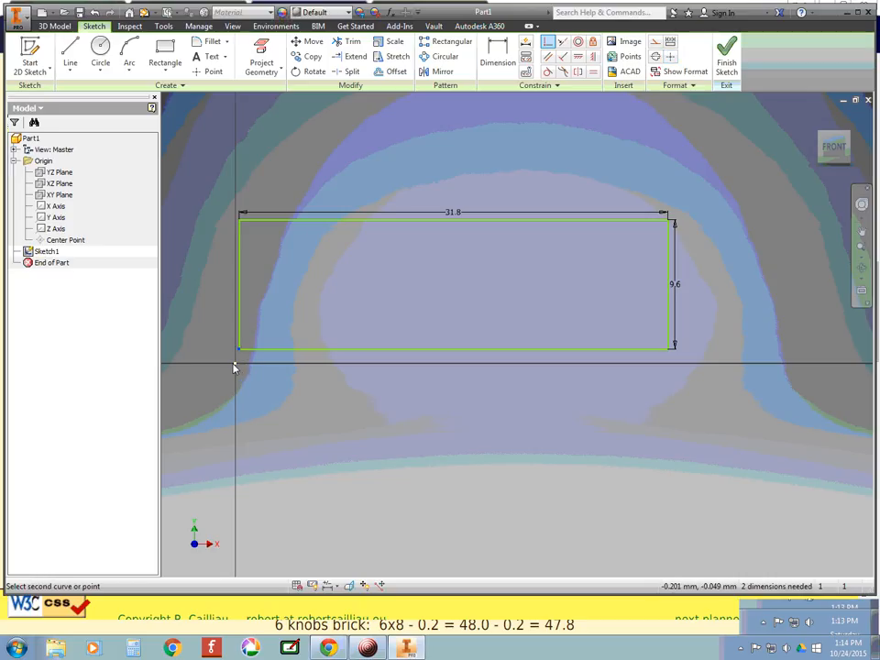
left_click(235, 364)
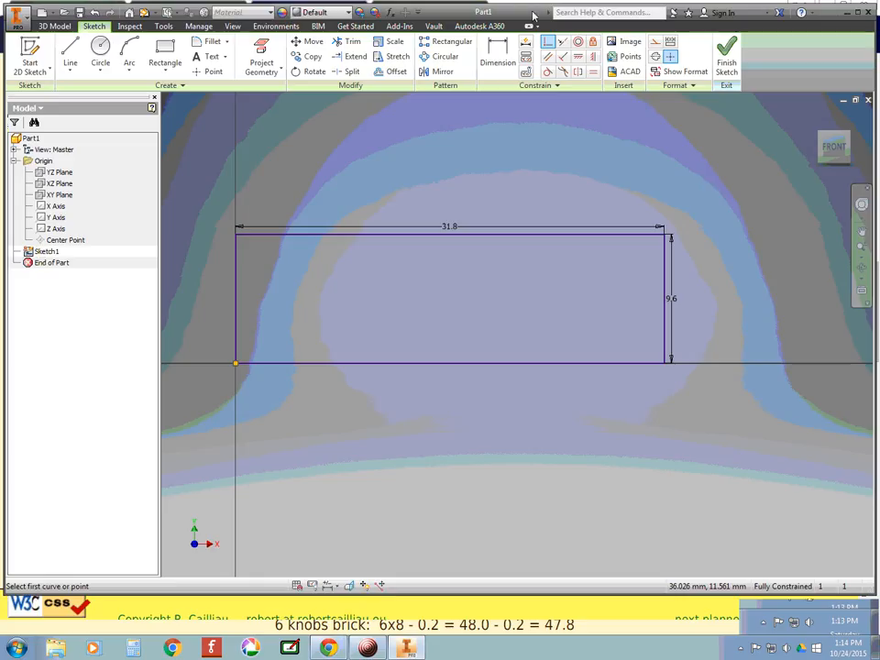
key("Escape")
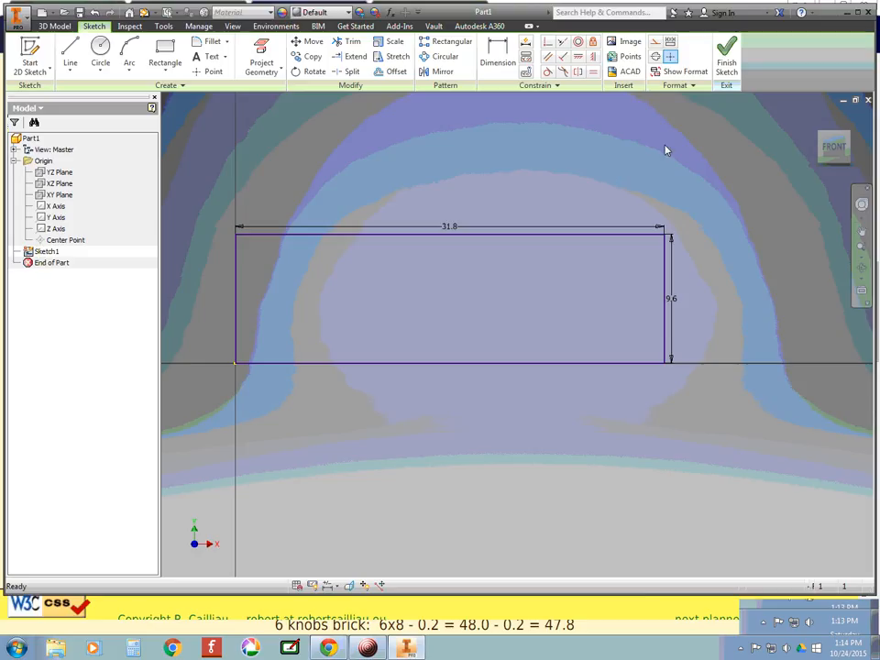
Step: Finish the sketch of the brick's rectangular front profile
key("s")
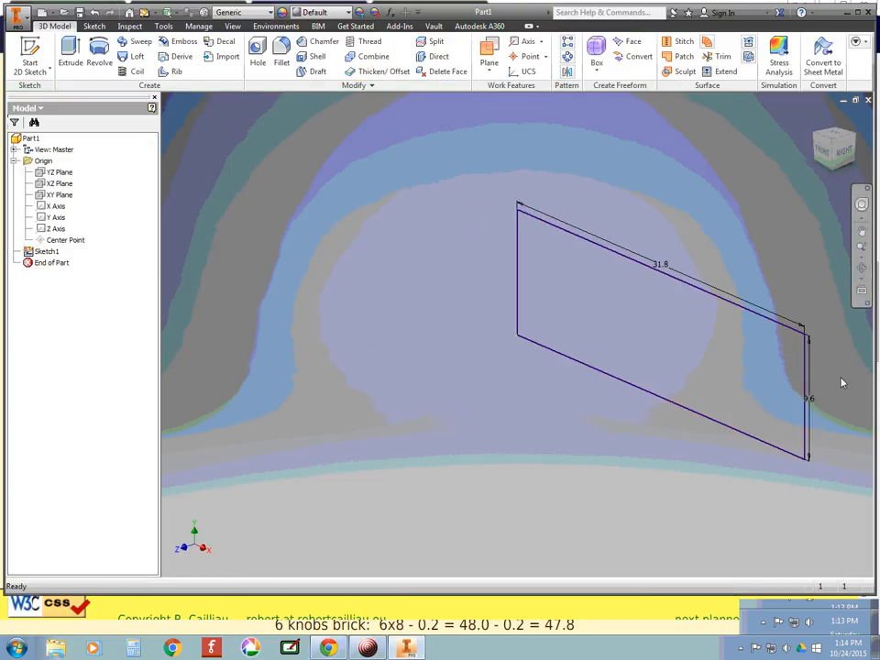
scroll(842, 382, "up", 2)
scroll(842, 381, "down", 3)
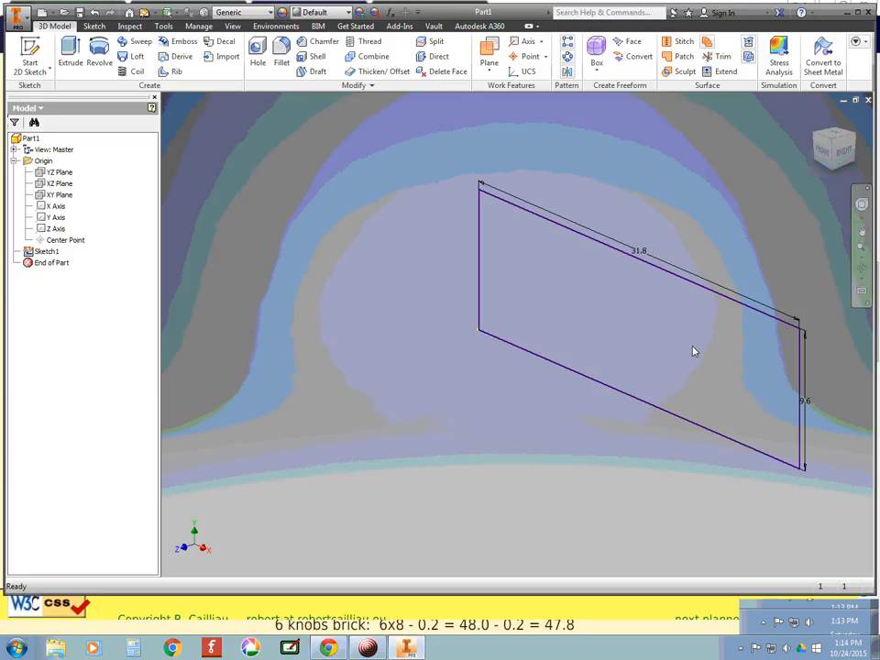
Step: Switch to the Lego dimensions web page and look up the brick's depth in the underside drawing
key("alt+Tab")
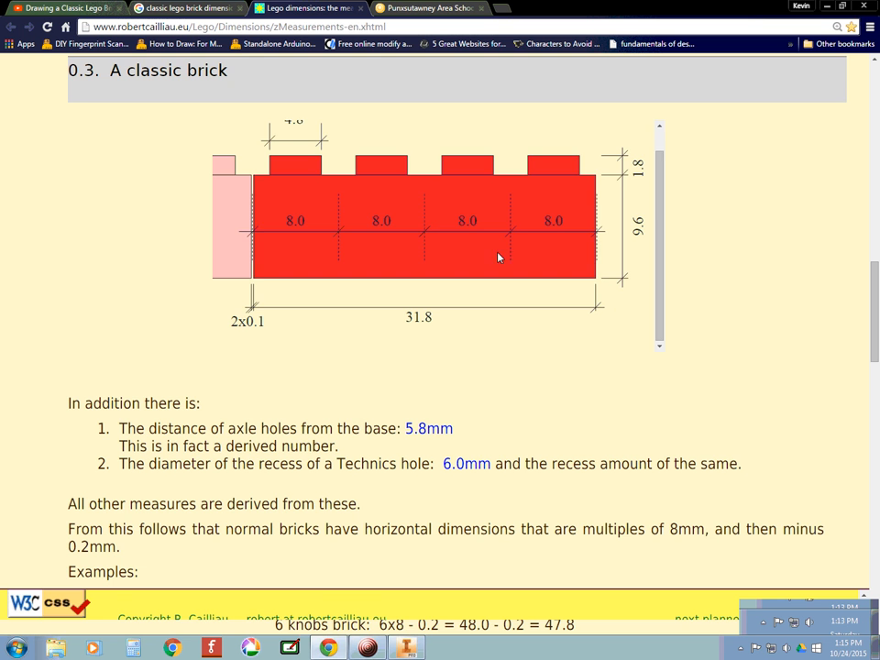
scroll(520, 236, "up", 2)
scroll(517, 250, "down", 1)
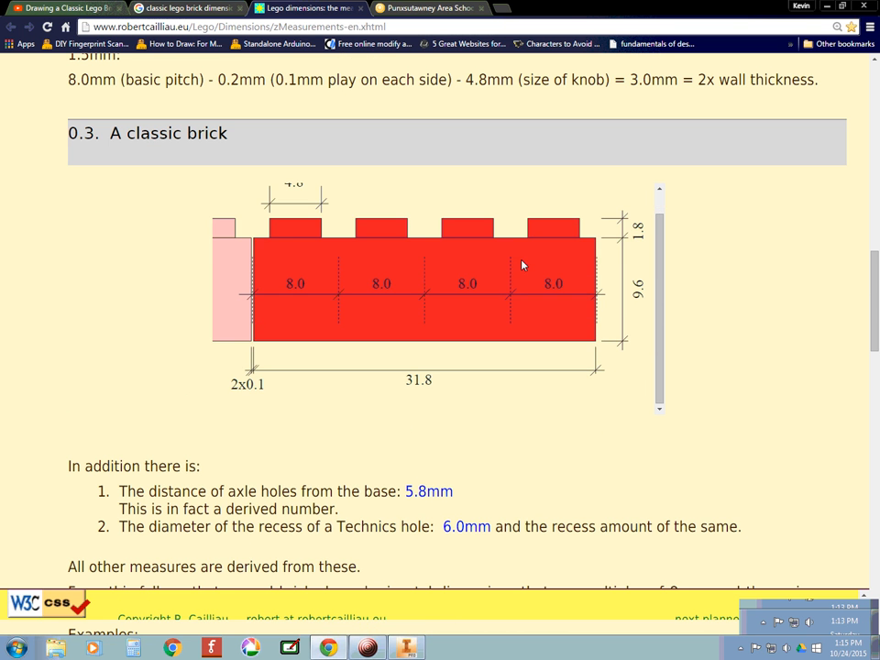
scroll(521, 275, "down", 5)
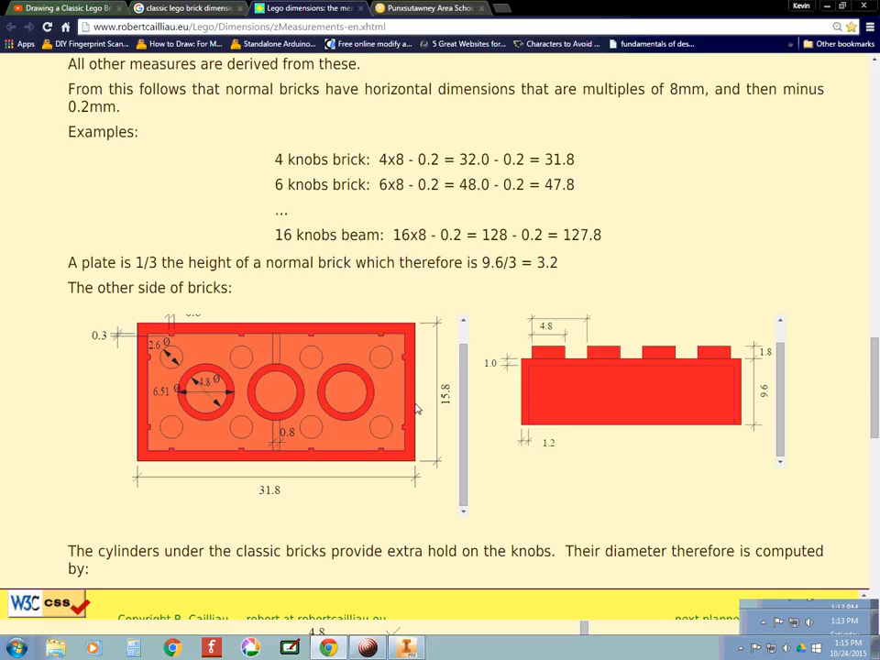
Step: Switch back to Inventor and extrude the rectangular profile 15.8 mm in the reversed direction, behind the sketch plane
key("alt+Tab")
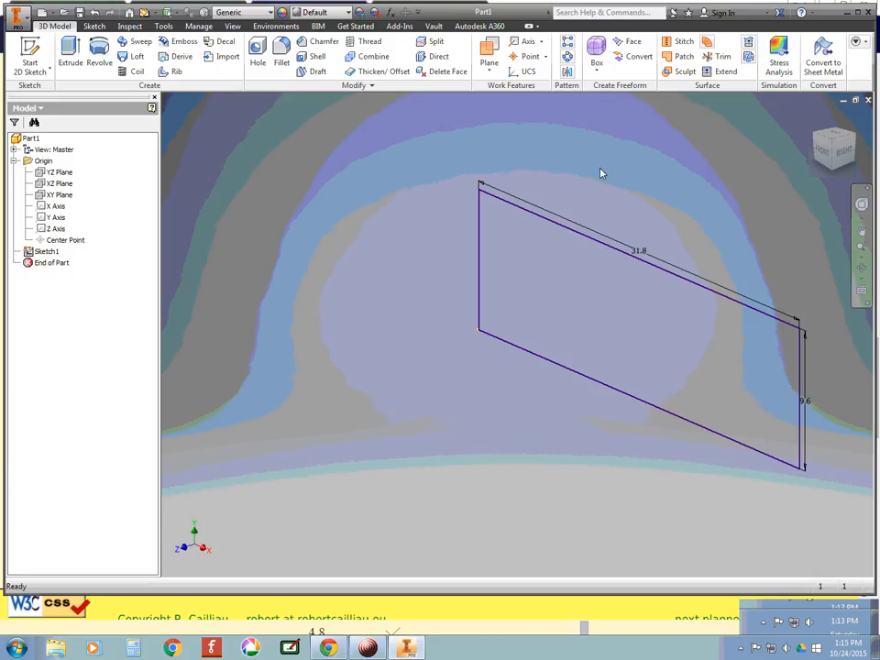
key("e")
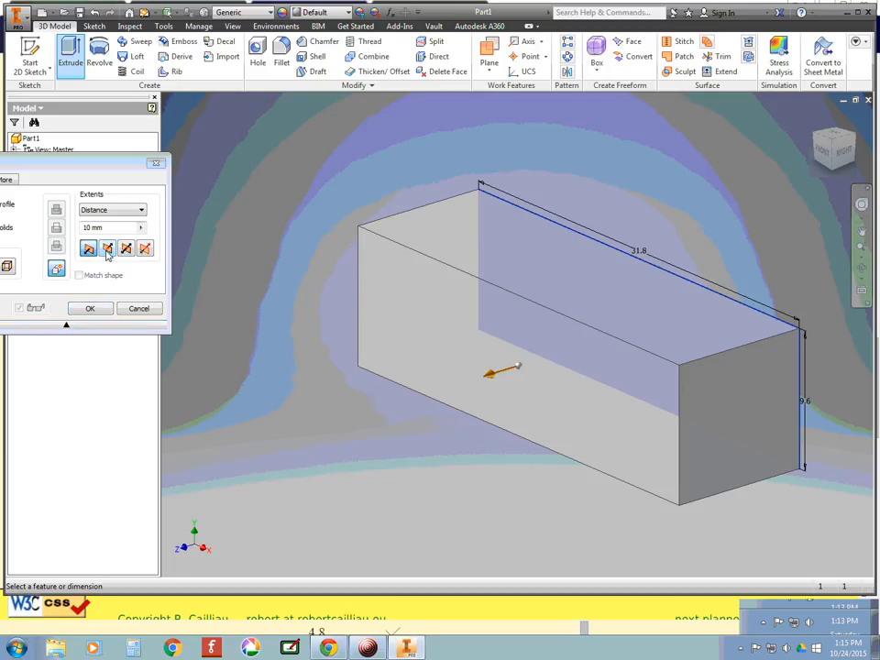
left_click(145, 248)
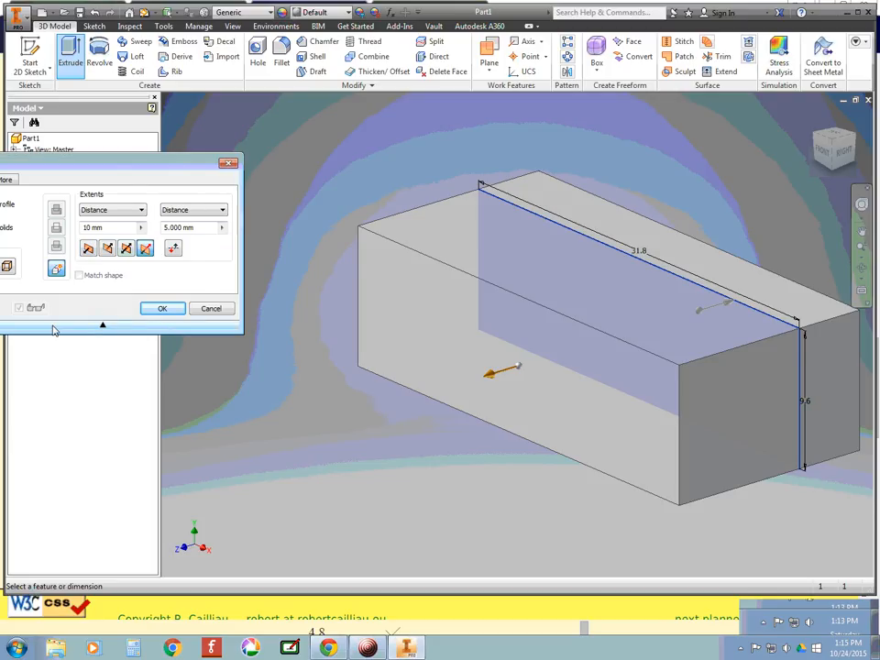
left_click_drag(66, 161, 139, 160)
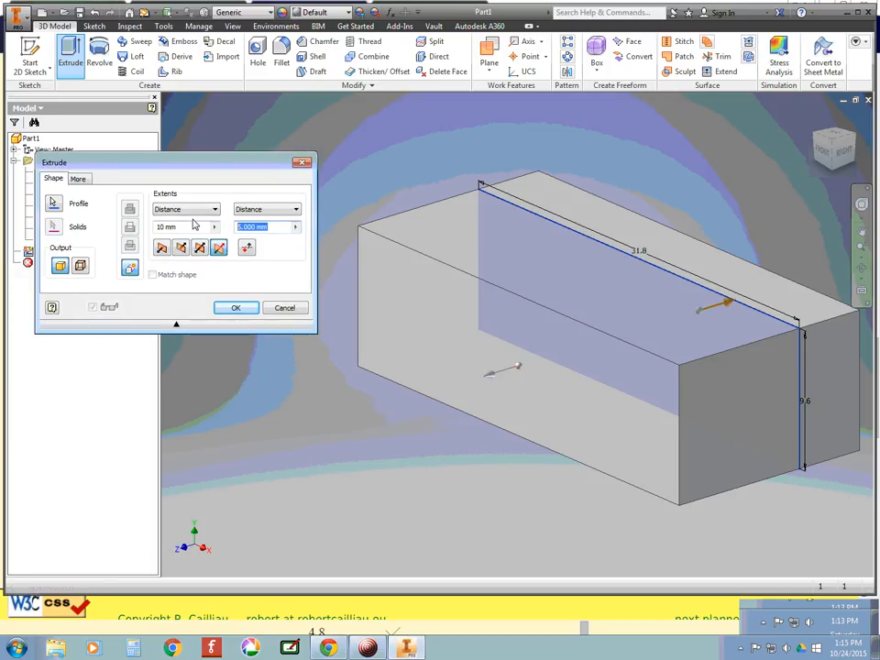
left_click(160, 227)
key("Tab")
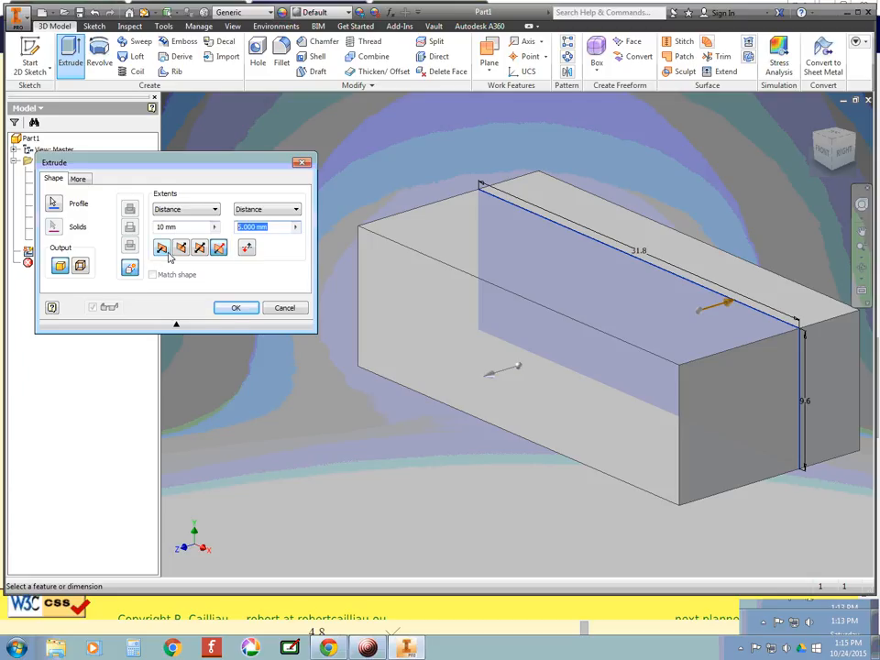
left_click(182, 248)
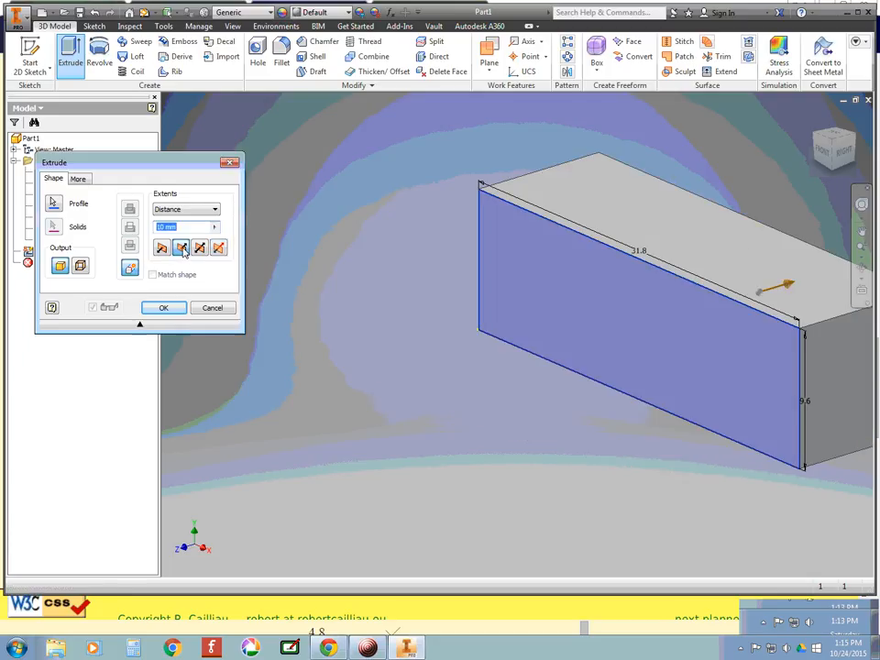
type("15")
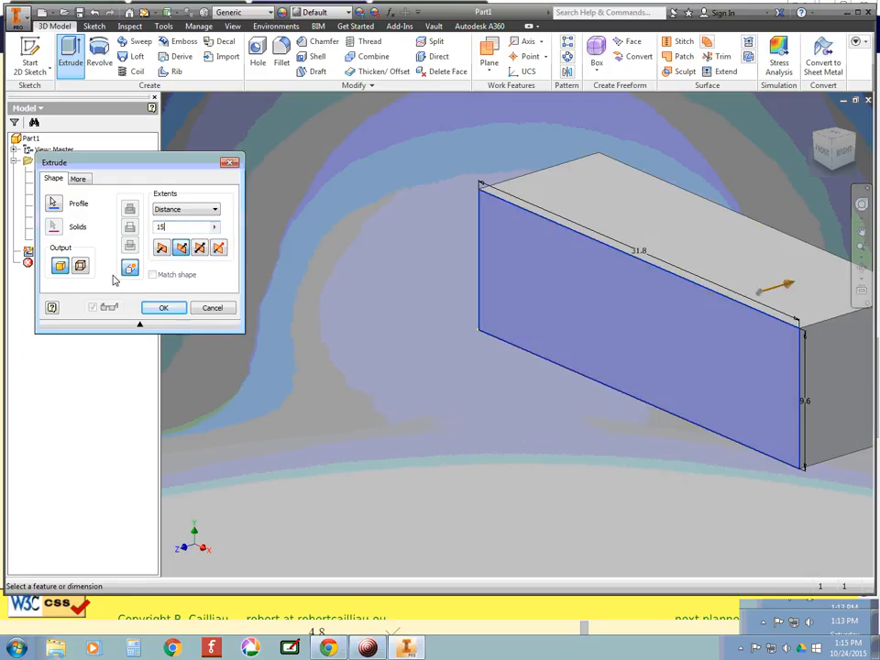
type(".8")
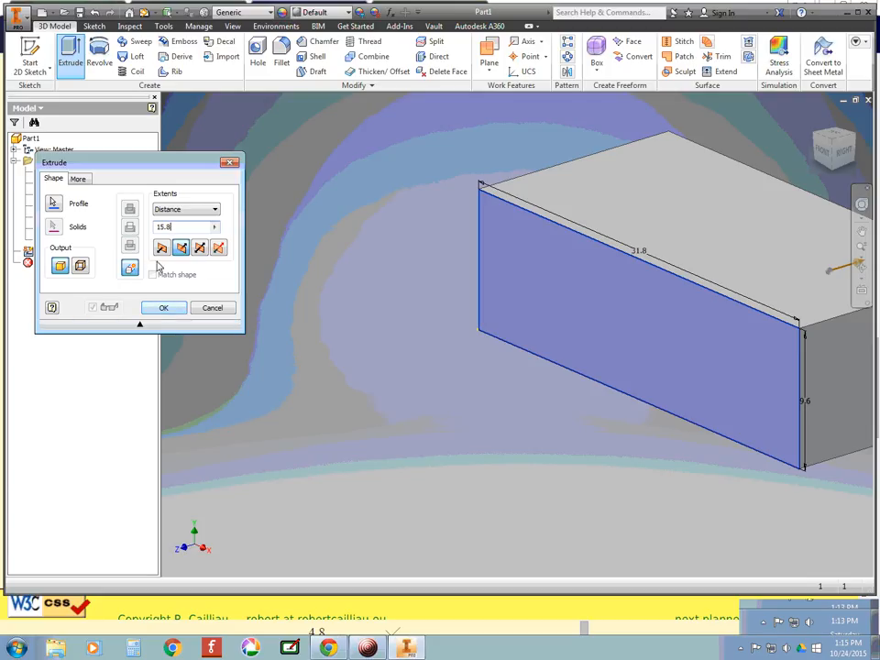
left_click(163, 307)
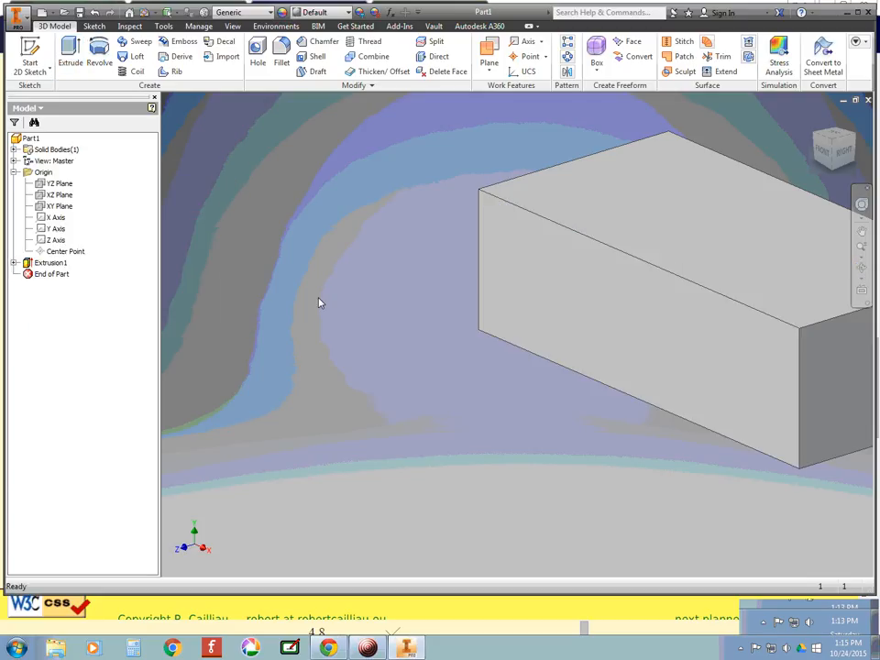
Step: Undo the extrusion of the brick's body
scroll(701, 315, "down", 5)
scroll(739, 299, "up", 3)
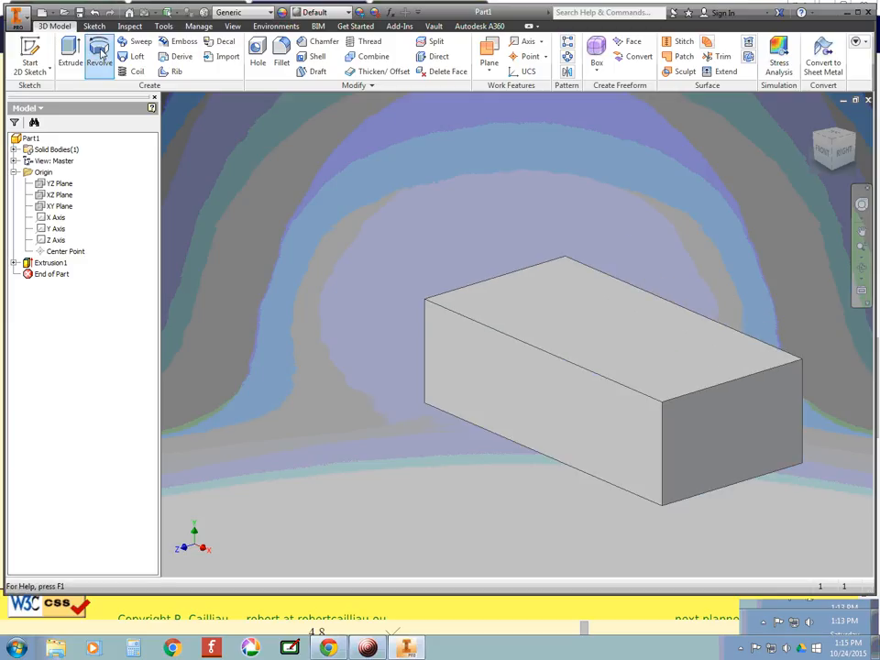
left_click(94, 12)
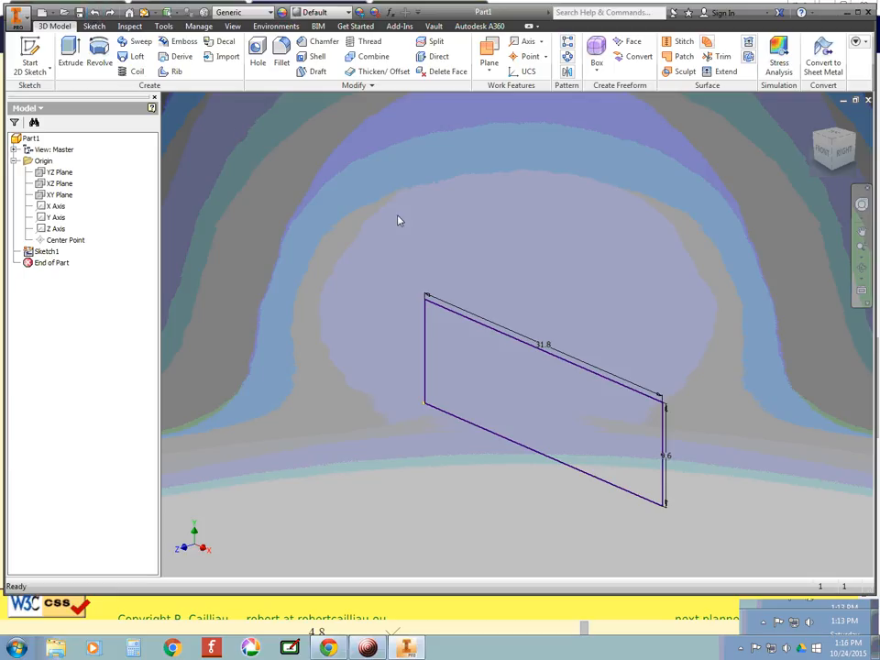
Step: Extrude the 31.8 x 9.6 mm profile again by 15.8 mm, flipping the direction so the body extends behind the sketch
key("e")
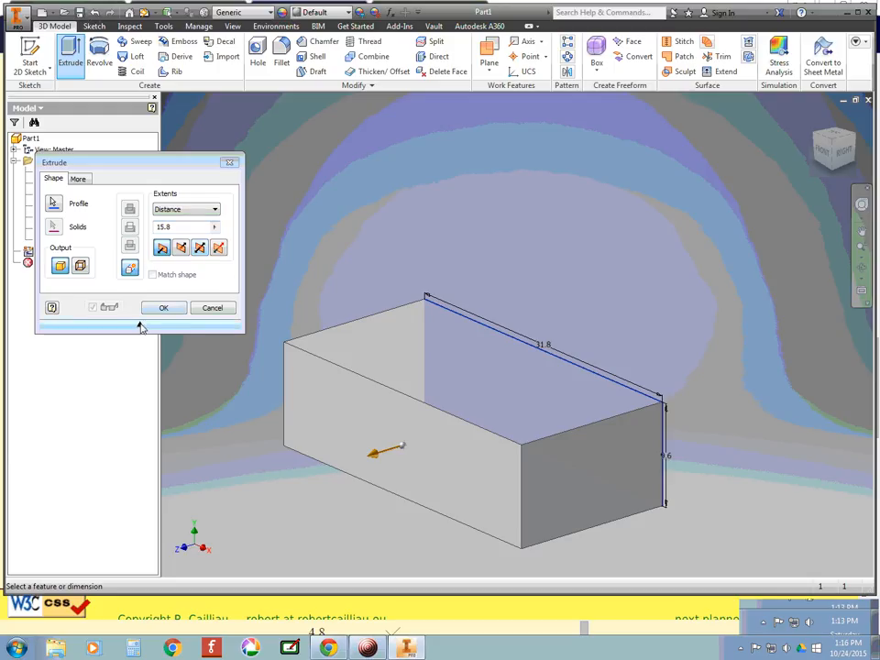
left_click(139, 324)
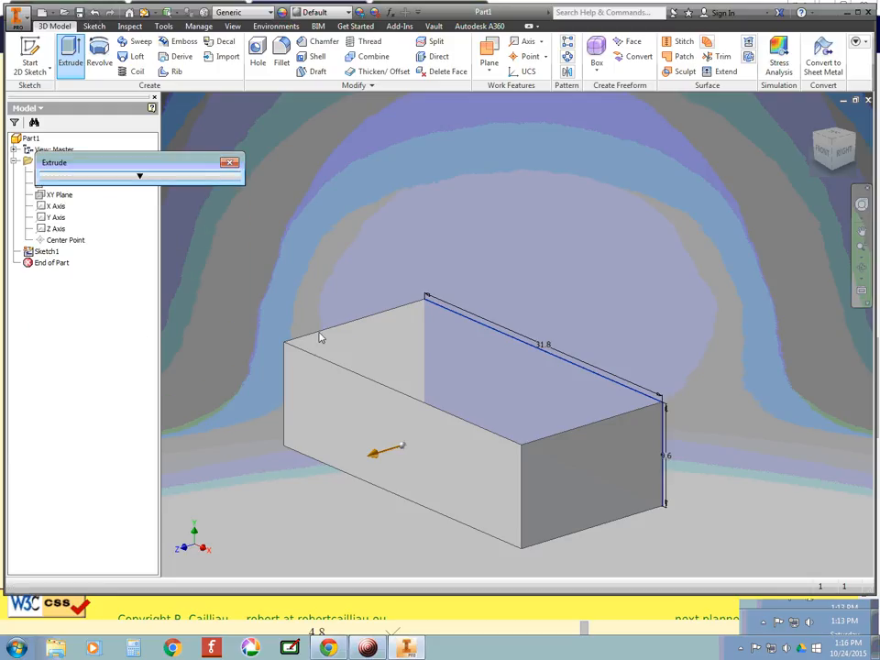
left_click(139, 178)
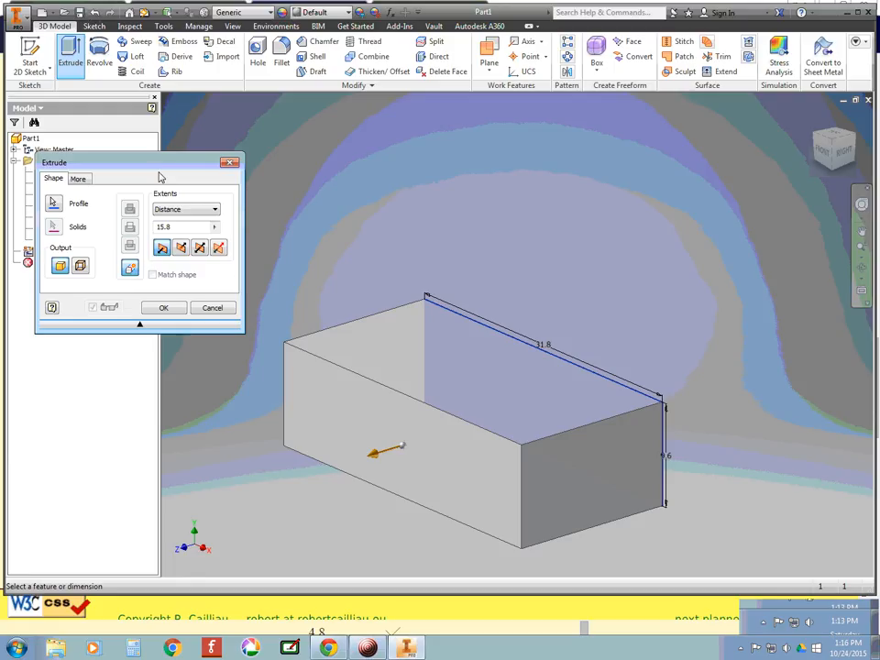
left_click_drag(152, 168, 153, 151)
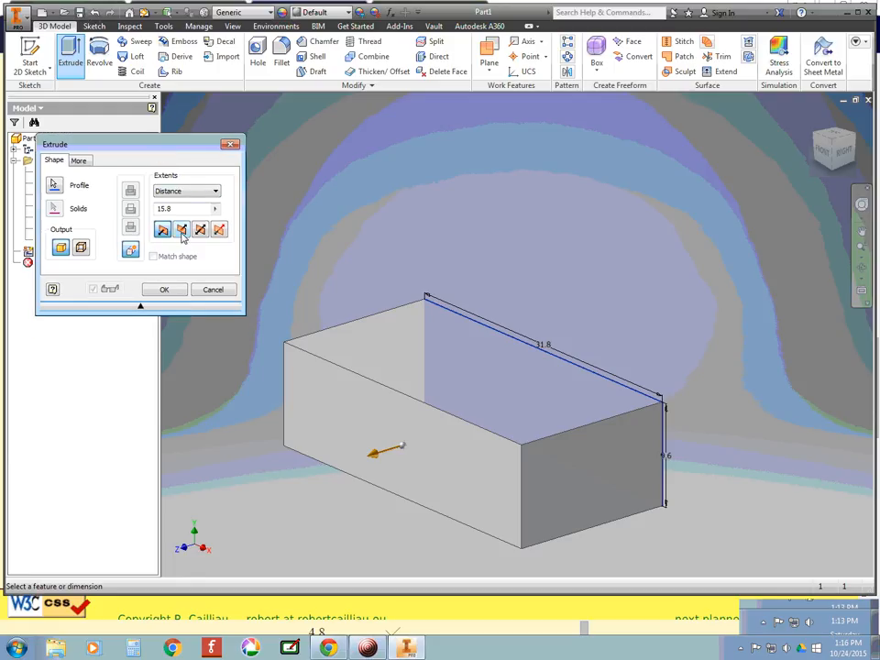
left_click(182, 230)
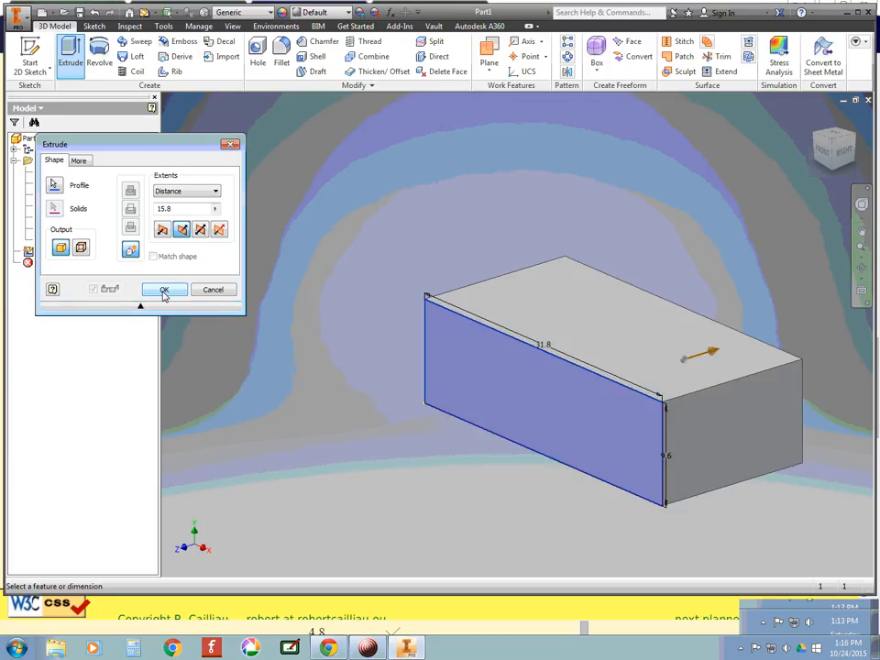
left_click(164, 290)
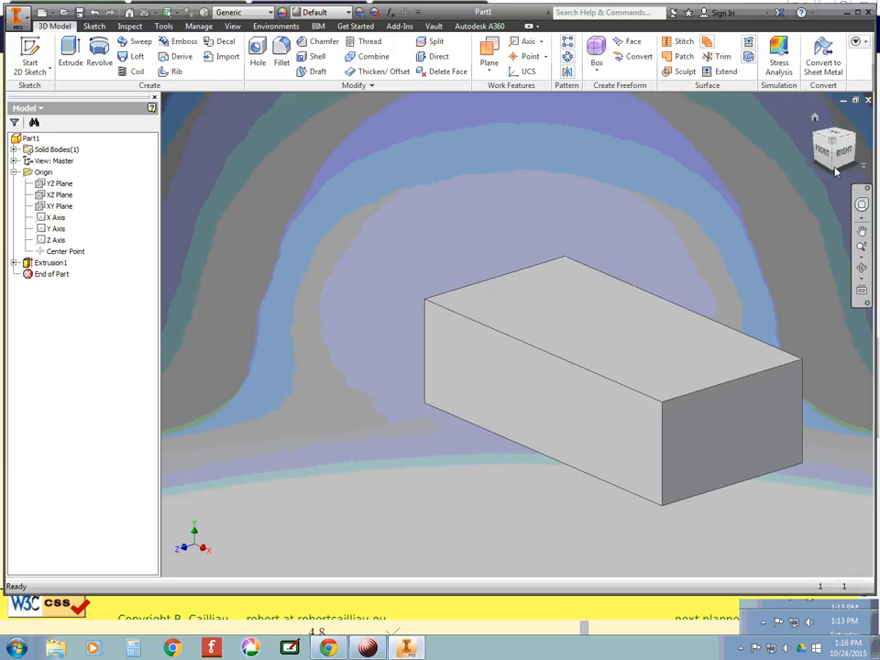
Step: Examine the extruded brick body from the front and from several tilted angles
left_click_drag(823, 141, 811, 172)
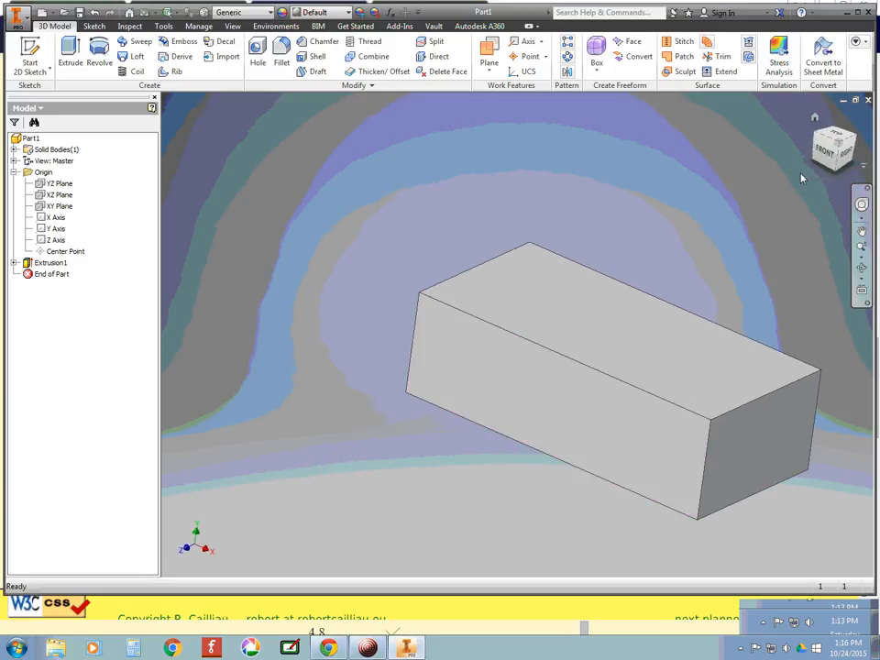
left_click(833, 146)
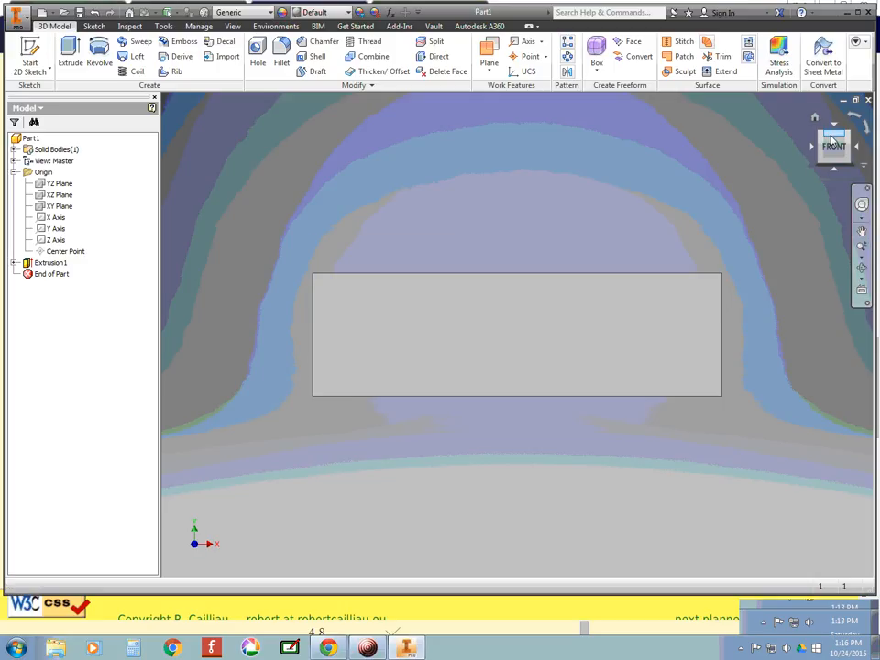
left_click(831, 137)
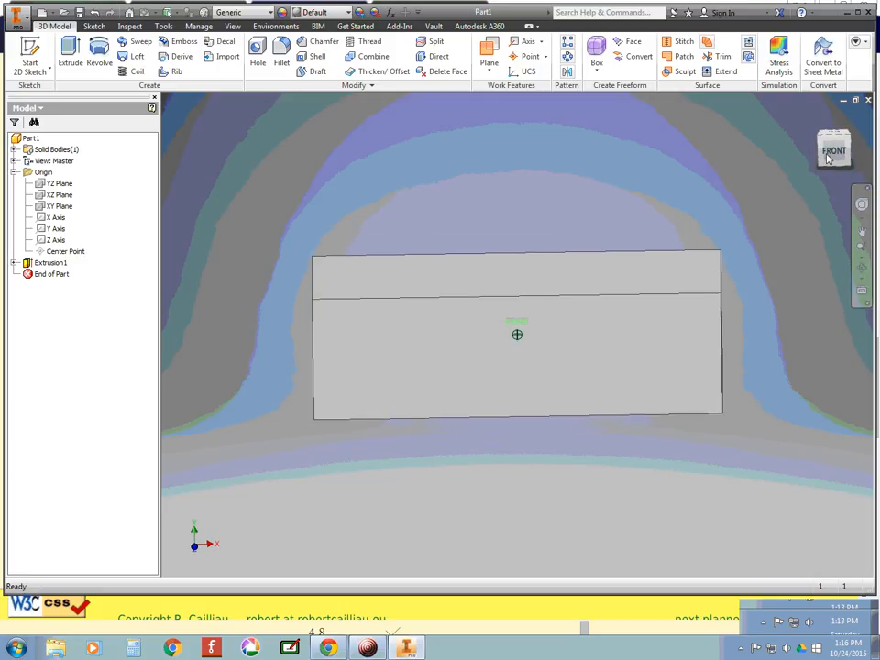
left_click(832, 152)
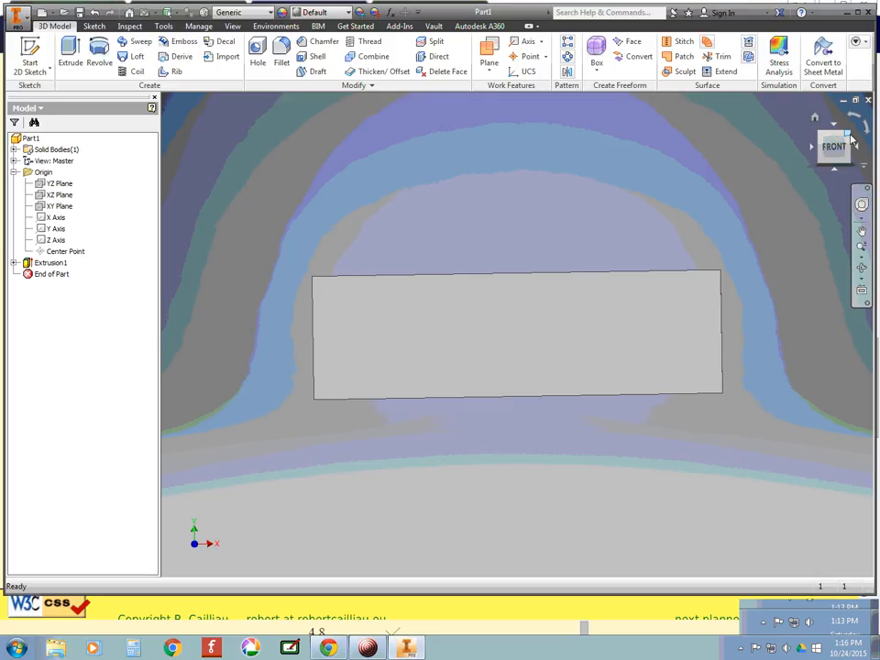
left_click(850, 139)
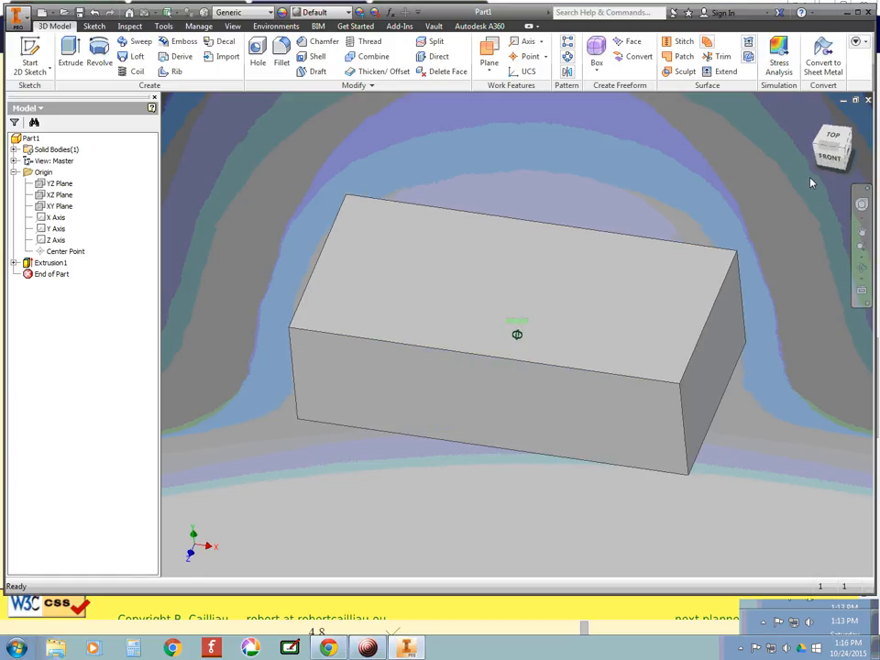
left_click_drag(852, 137, 851, 129)
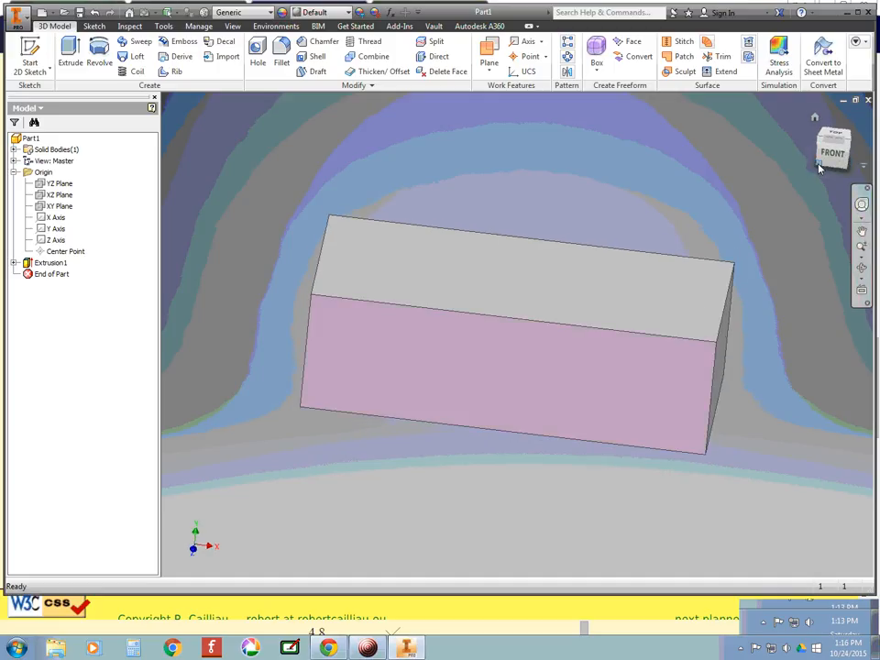
left_click_drag(820, 168, 844, 137)
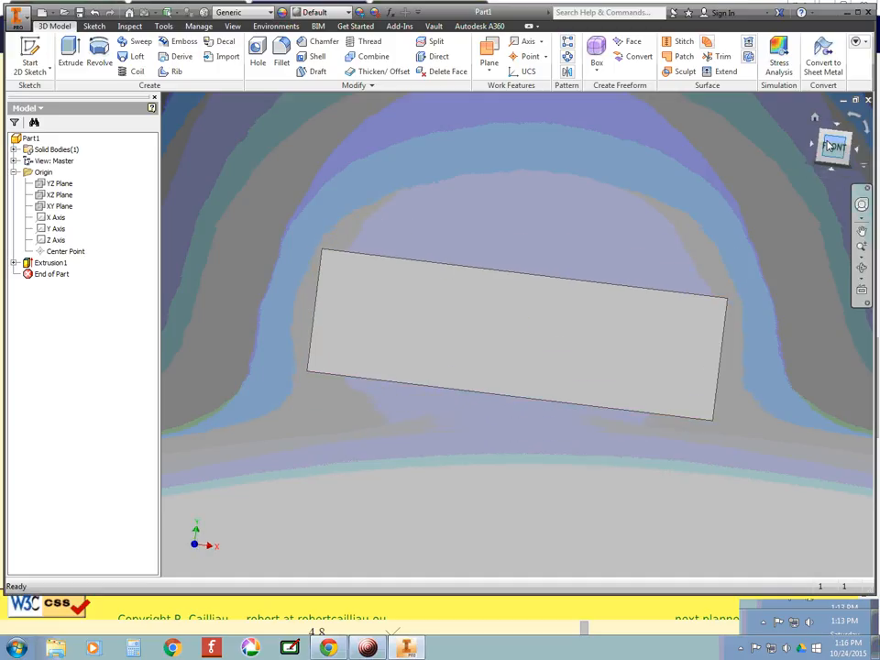
Step: Orient the model to the top view and start a new sketch on the brick's top face
left_click(834, 148)
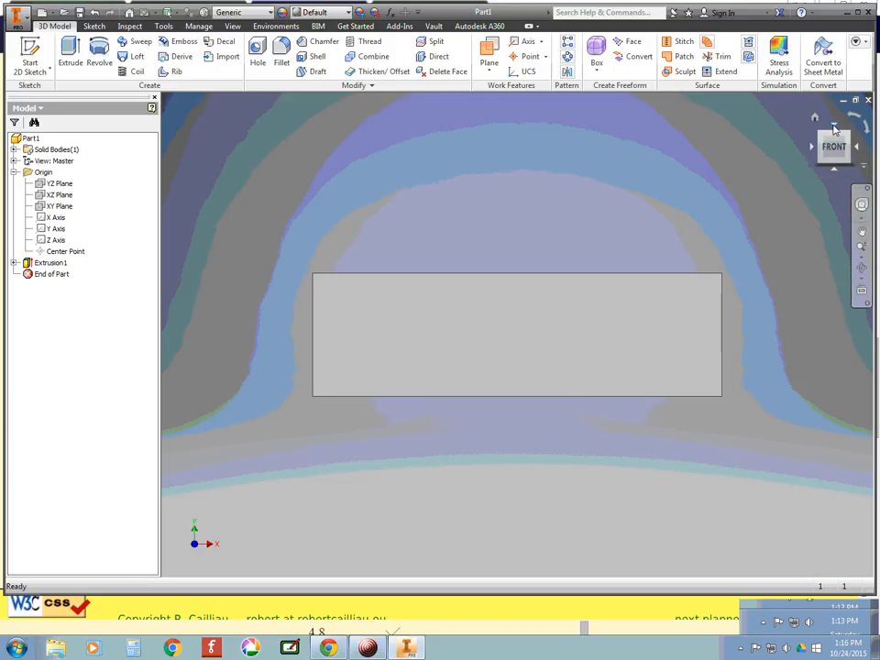
left_click(834, 128)
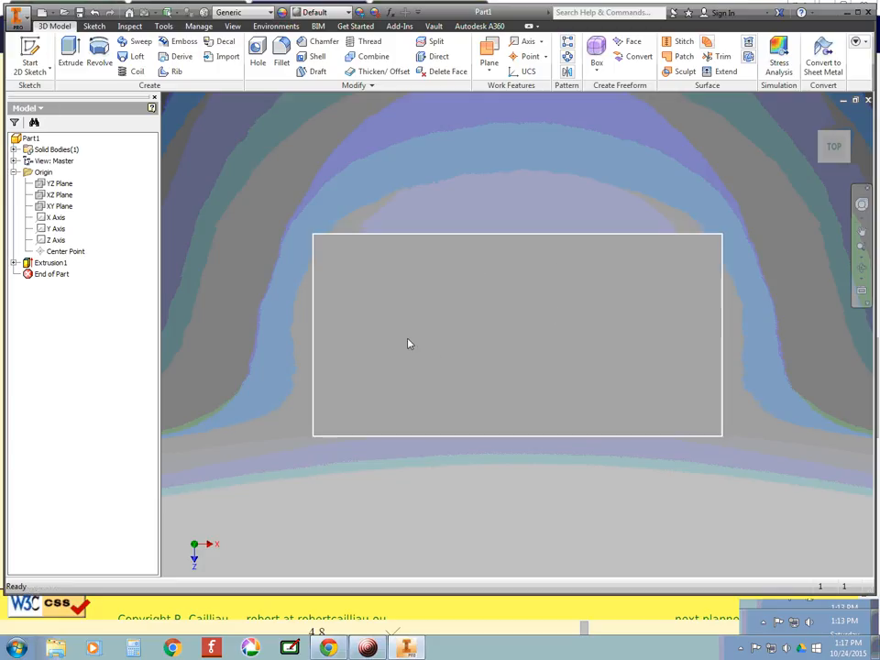
left_click(459, 300)
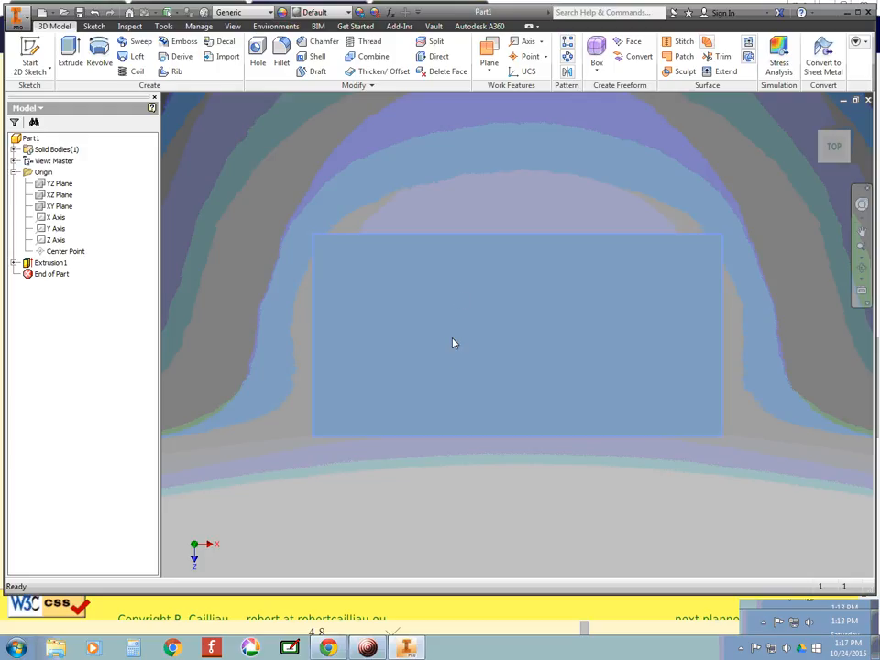
key("s")
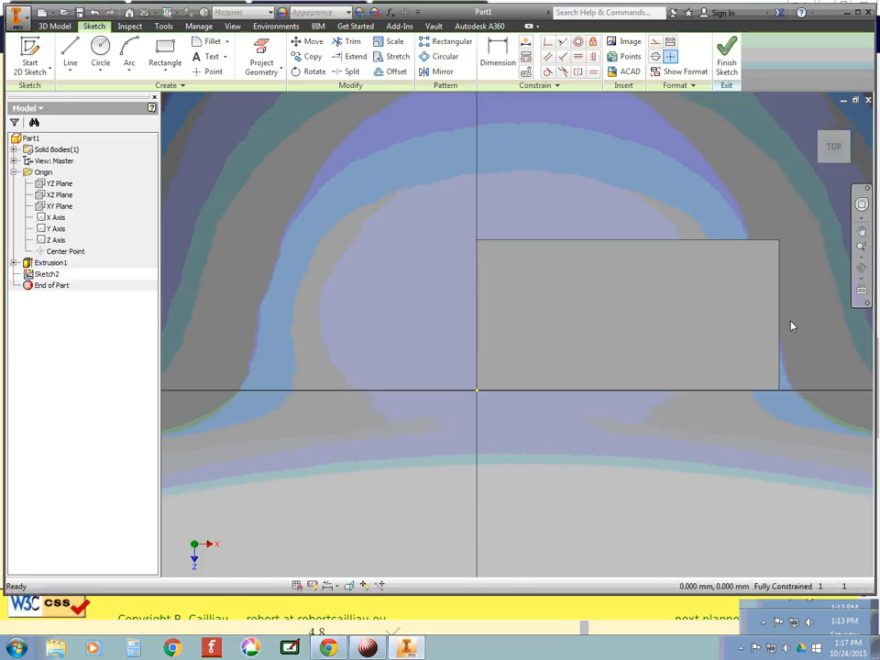
scroll(818, 308, "down", 3)
scroll(820, 308, "up", 2)
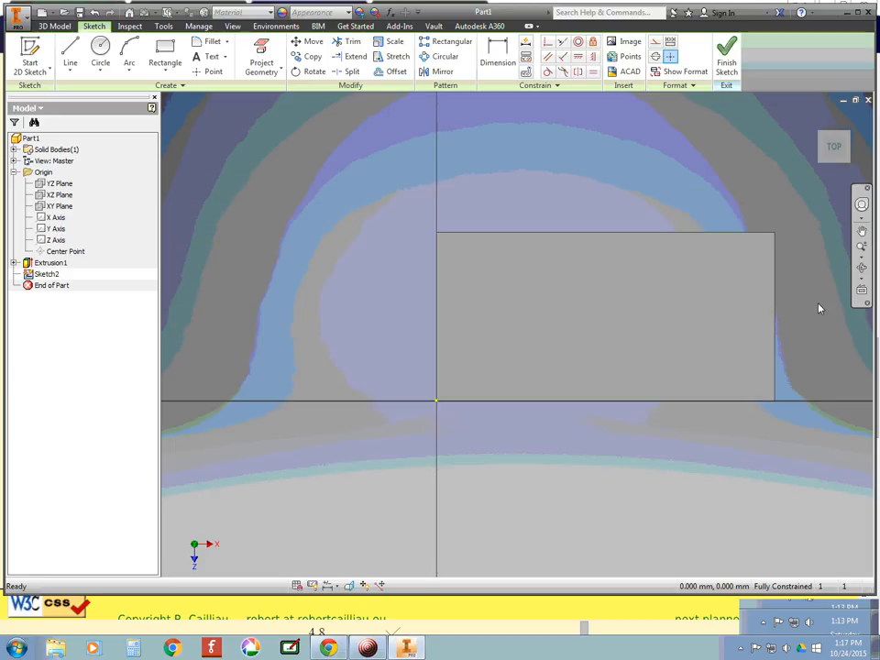
scroll(820, 307, "down", 1)
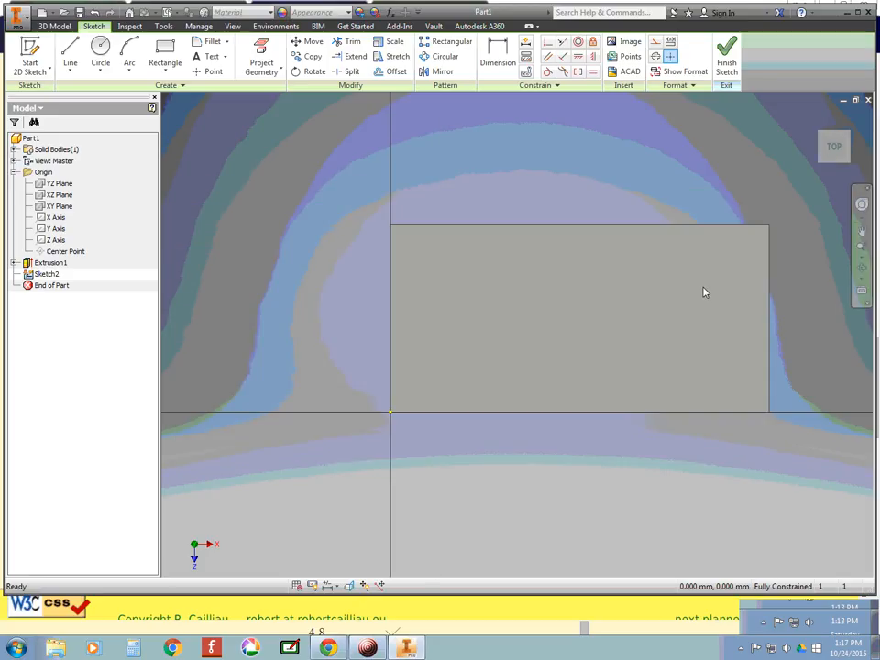
Step: Switch to the Lego dimensions page in Chrome and examine the classic brick drawing for the knob diameter and spacing
key("alt+Tab")
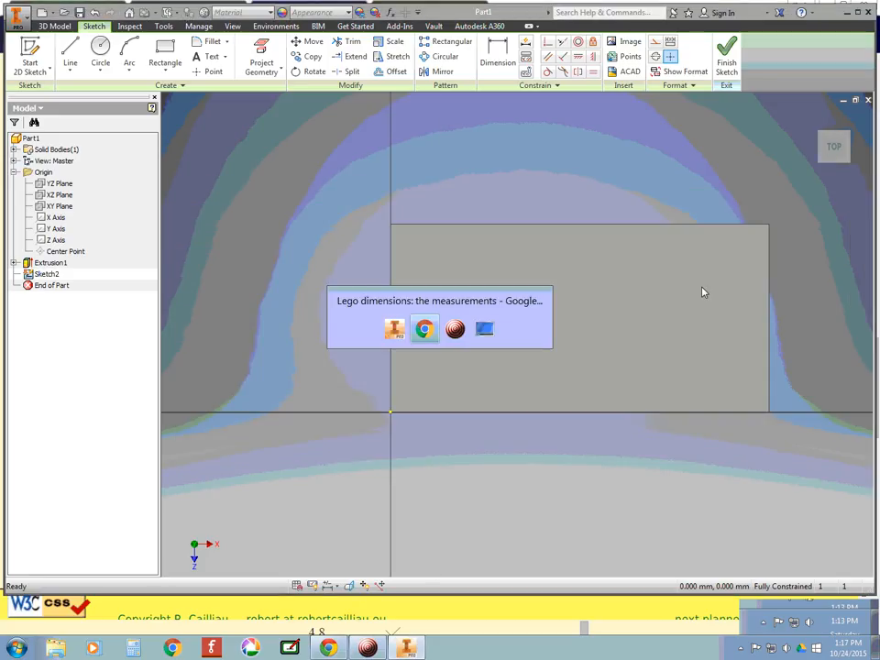
scroll(563, 347, "up", 5)
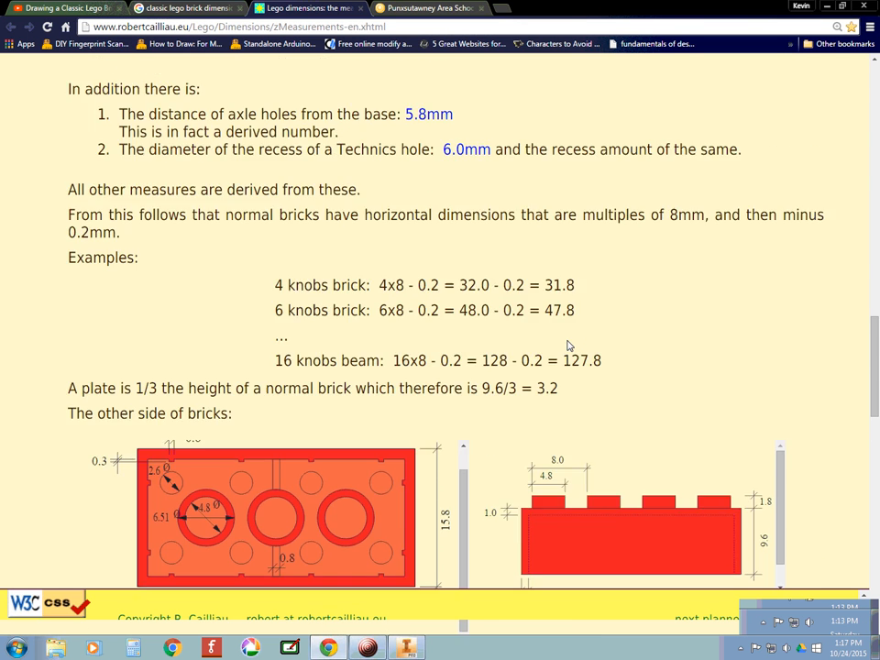
scroll(568, 346, "up", 1)
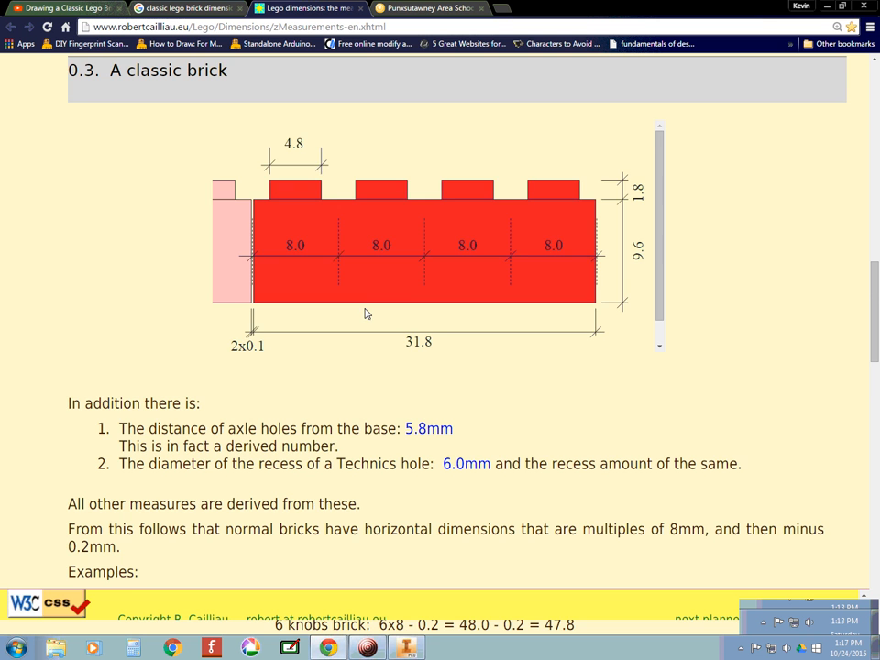
scroll(367, 314, "down", 3)
scroll(368, 303, "up", 1)
scroll(370, 287, "down", 2)
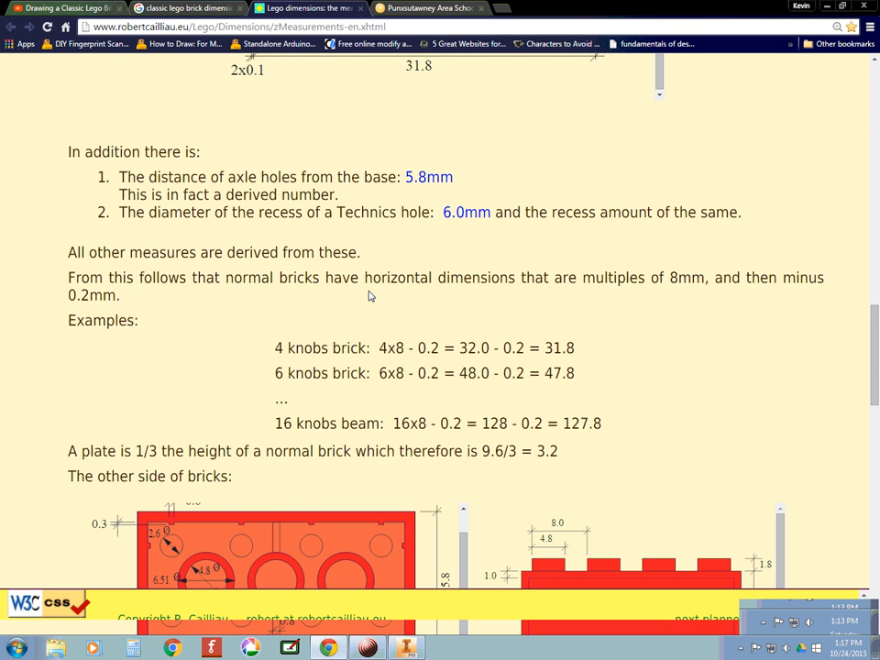
scroll(368, 295, "up", 2)
scroll(369, 297, "down", 2)
scroll(370, 296, "up", 3)
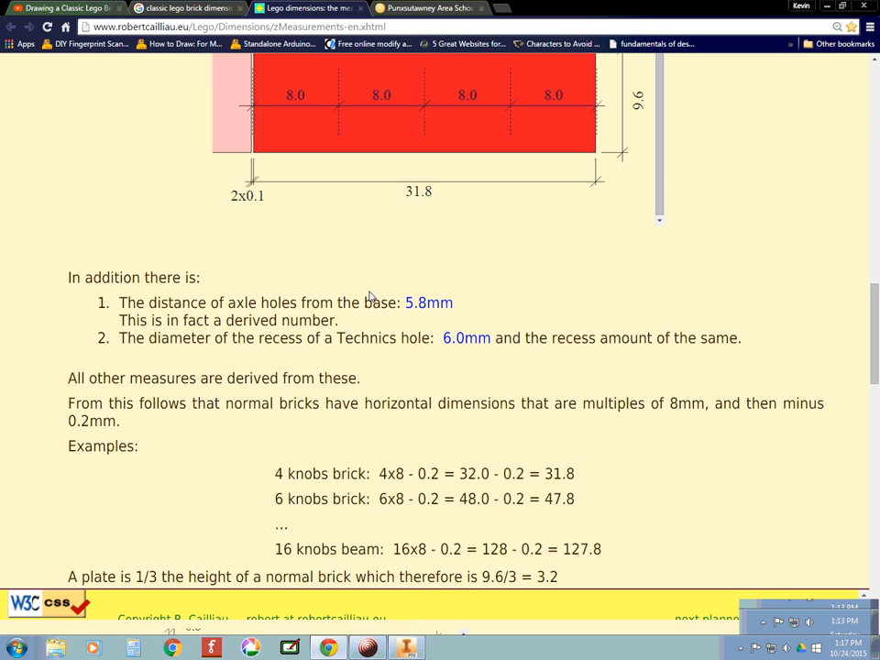
scroll(369, 297, "down", 5)
scroll(369, 298, "up", 4)
scroll(370, 298, "up", 2)
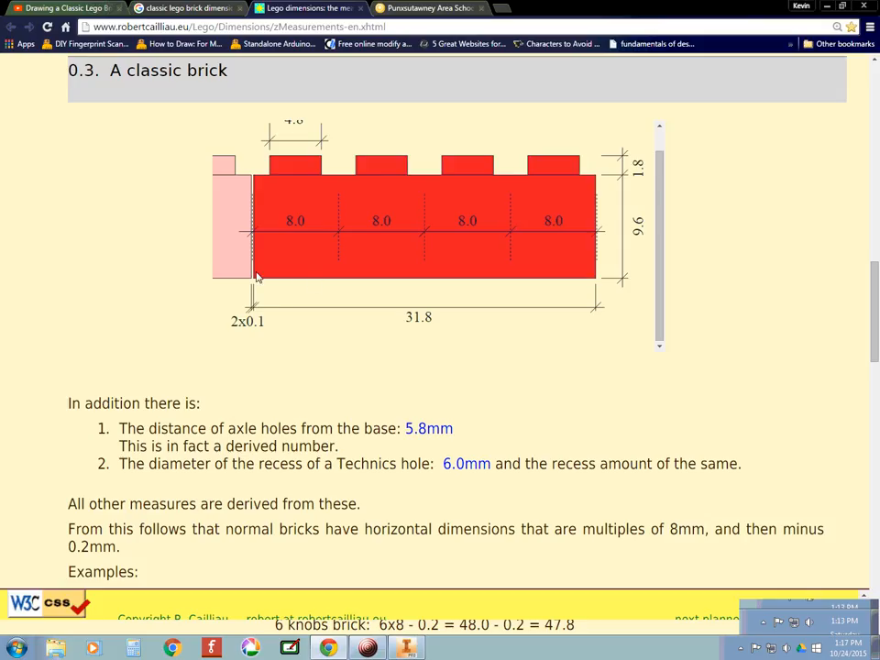
scroll(304, 195, "up", 1)
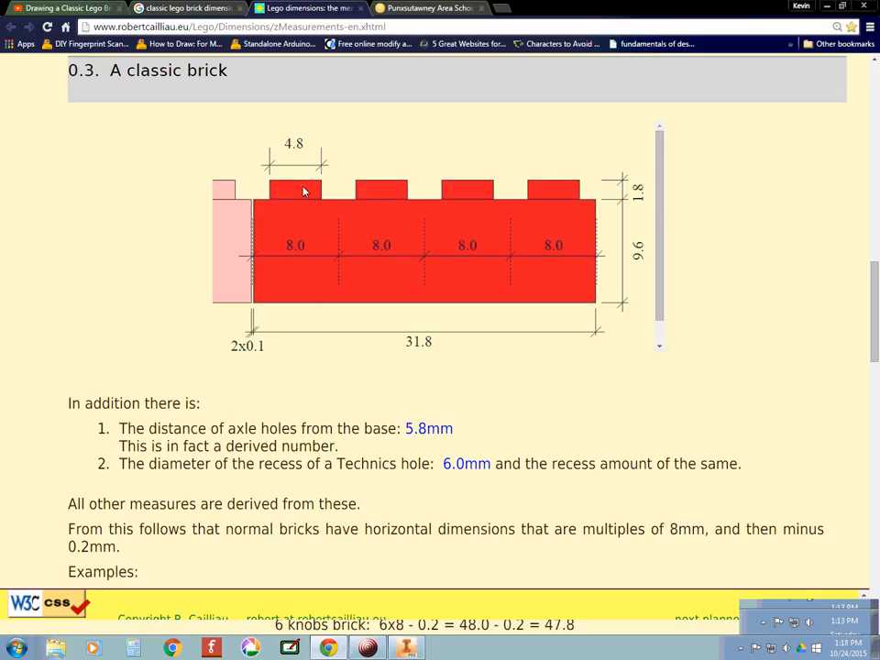
Step: Compare the underside, knob layout and Technics drawings with the basic dimensions list to work out the knobs' position
scroll(466, 409, "down", 4)
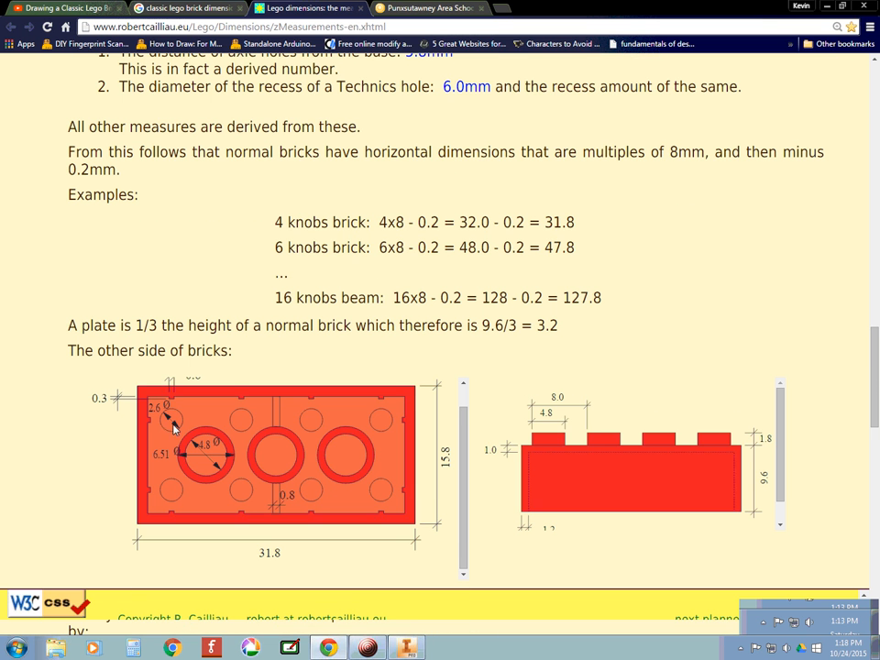
scroll(614, 420, "down", 10)
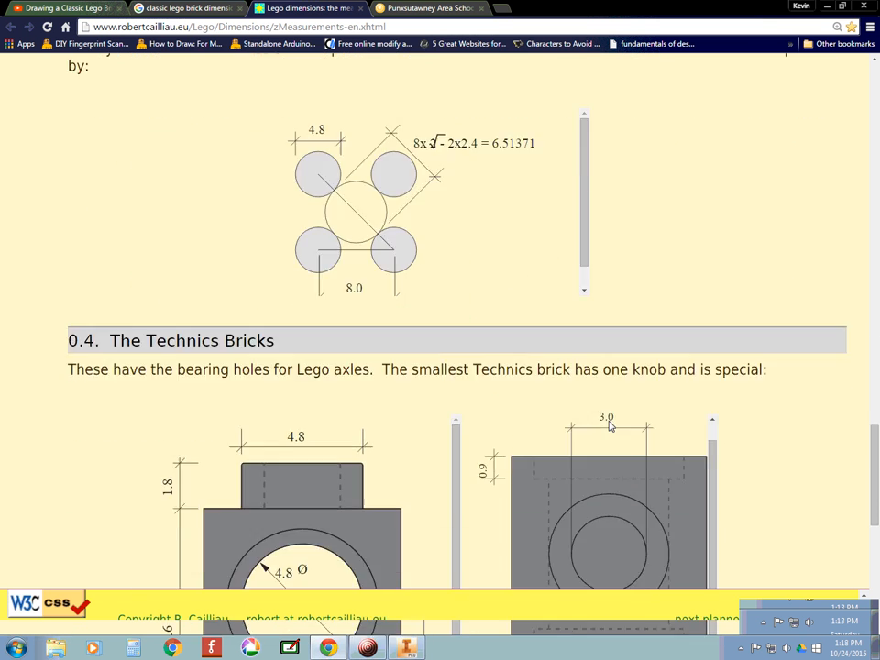
scroll(612, 426, "down", 3)
scroll(611, 419, "up", 20)
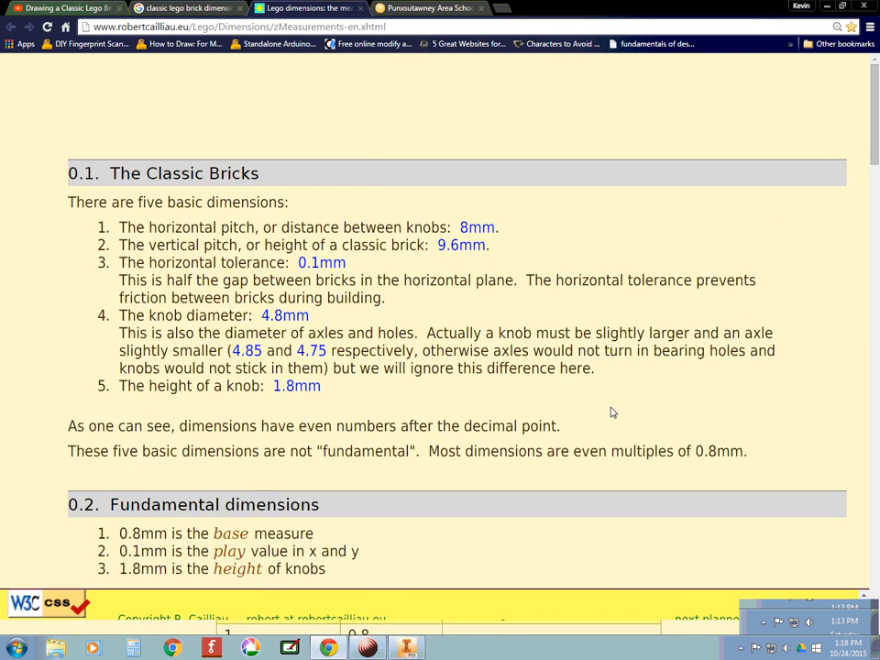
scroll(611, 413, "down", 11)
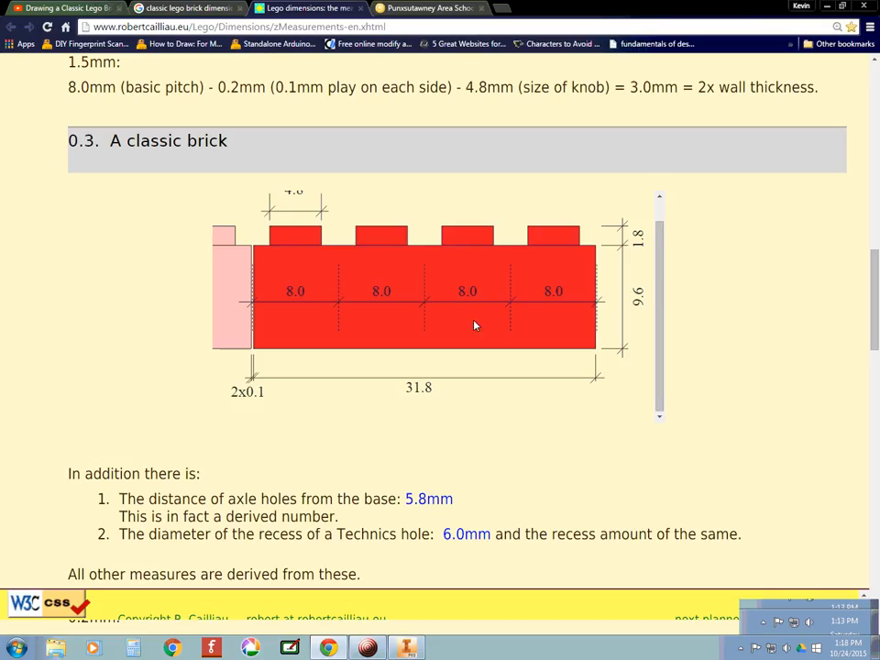
scroll(607, 316, "up", 1)
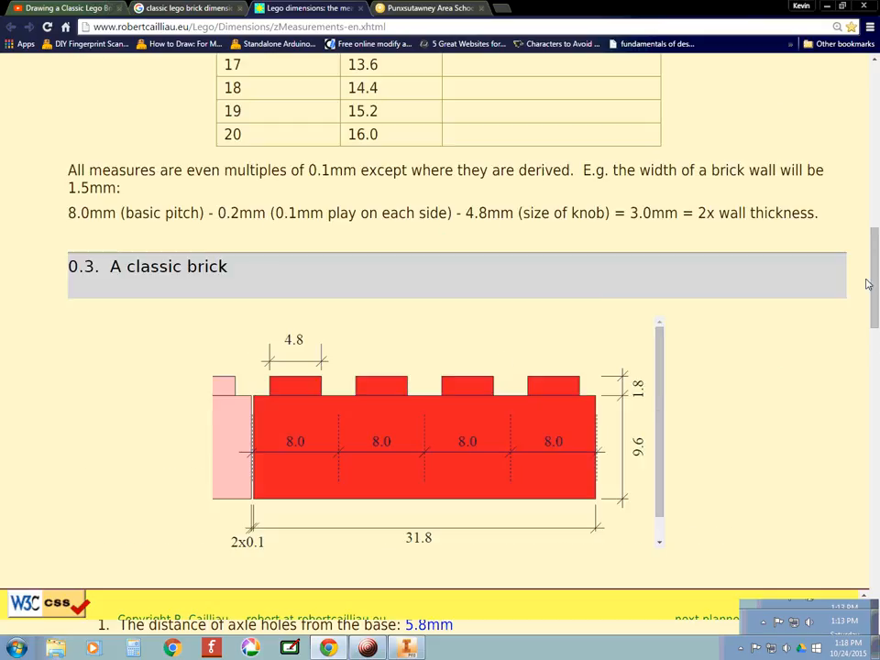
scroll(389, 294, "down", 2)
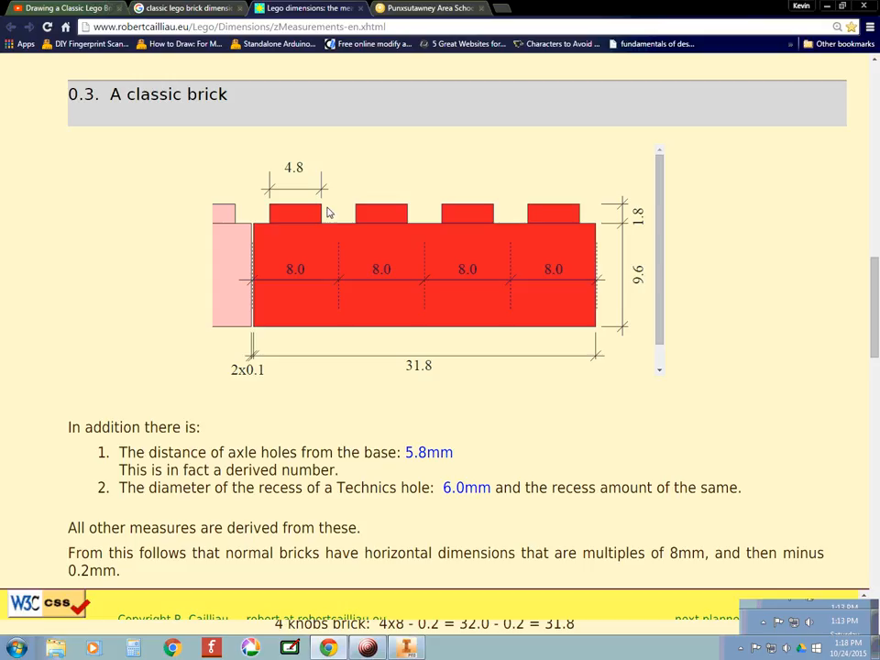
Step: Switch back to Inventor and sketch a 4.8 mm diameter circle just outside the brick's rear edge
key("alt+Tab")
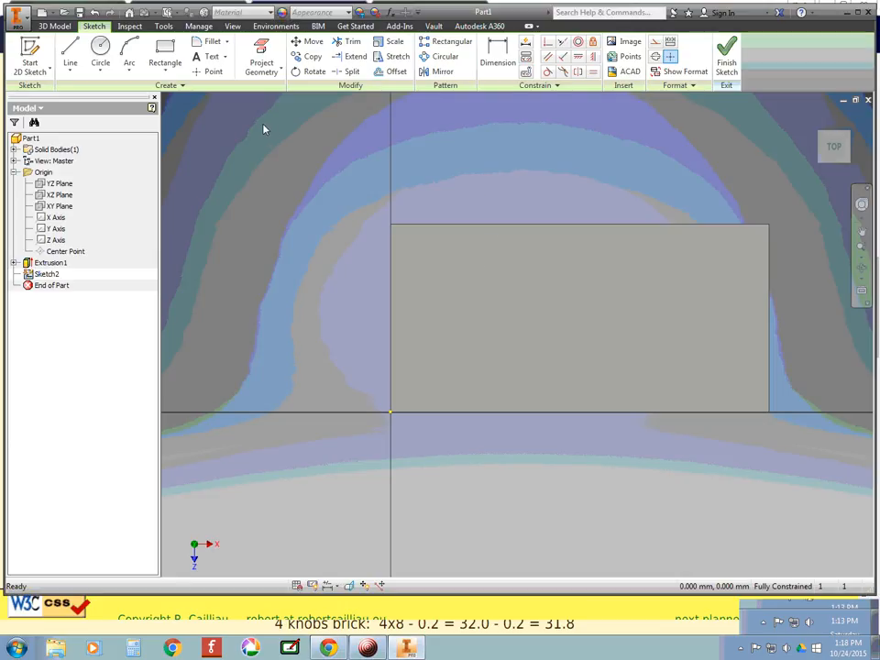
left_click(100, 57)
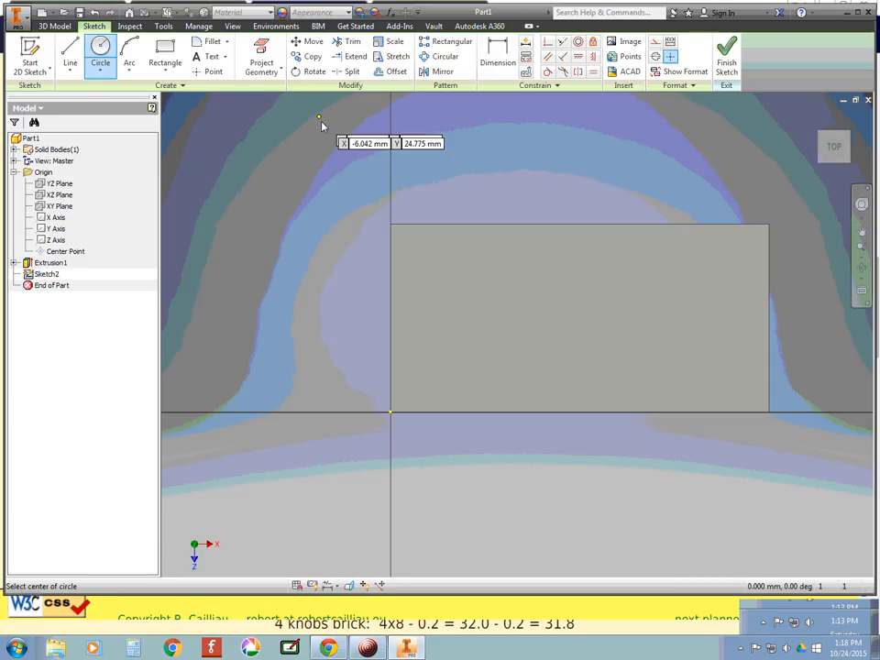
left_click(415, 158)
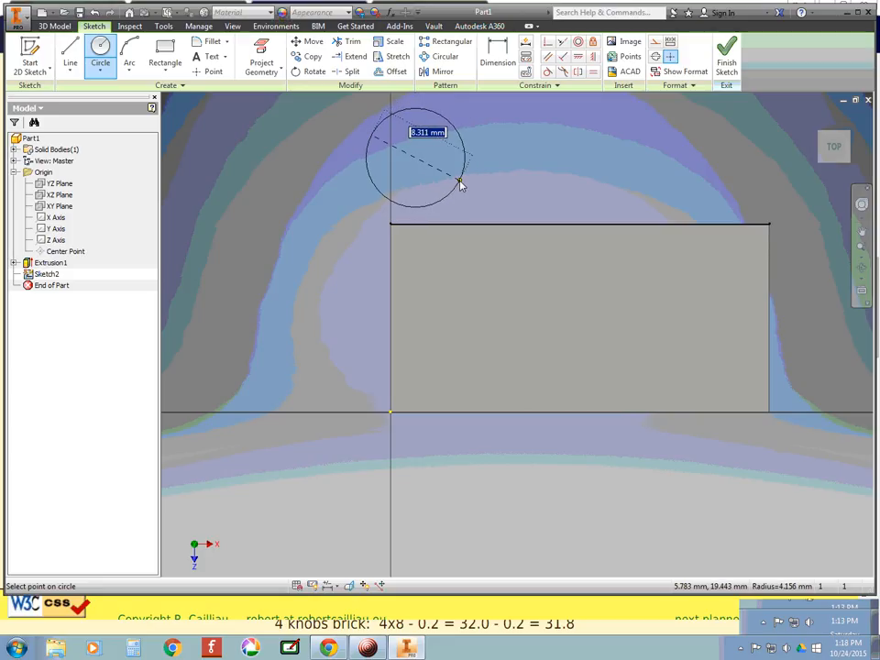
type("4.8")
key("Return")
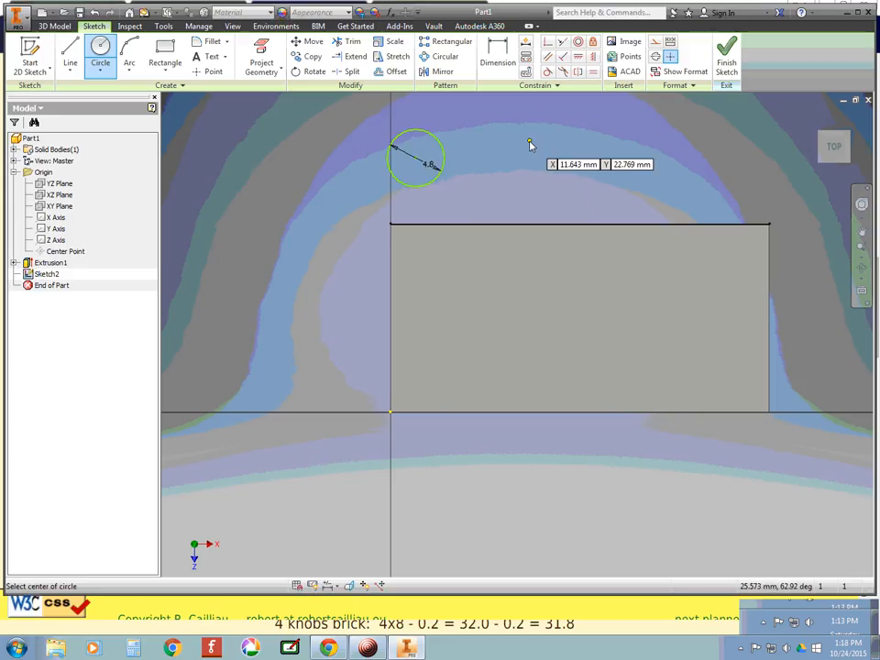
key("Escape")
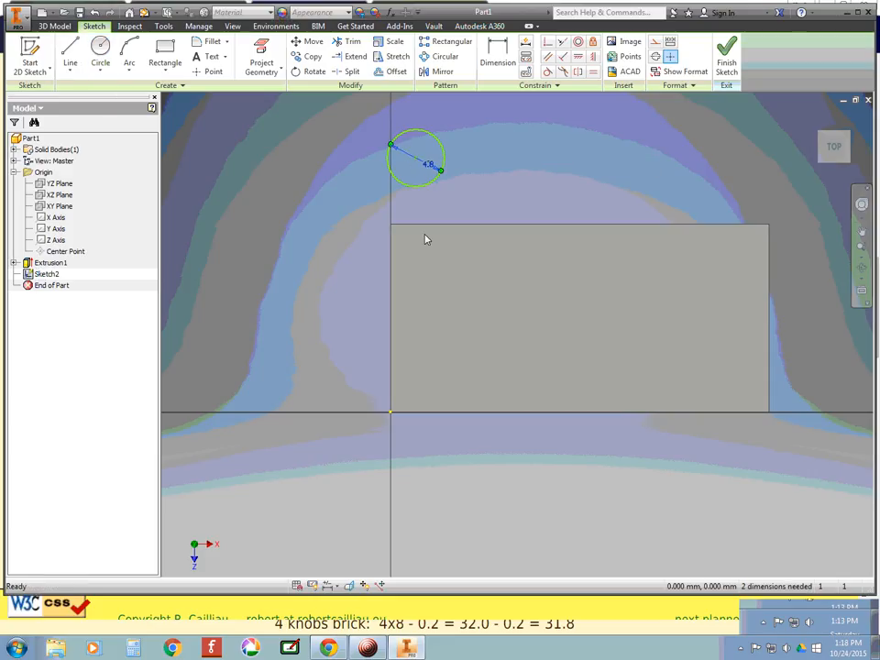
Step: Move the 4.8 mm circle onto the brick's top face, near its rear left corner
left_click(405, 152)
scroll(413, 161, "up", 3)
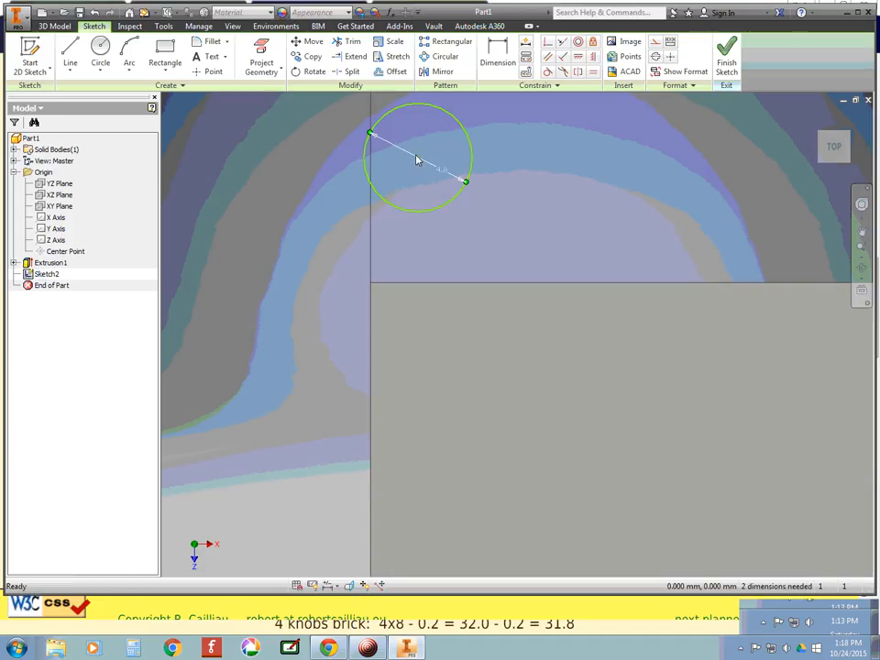
left_click_drag(417, 157, 460, 386)
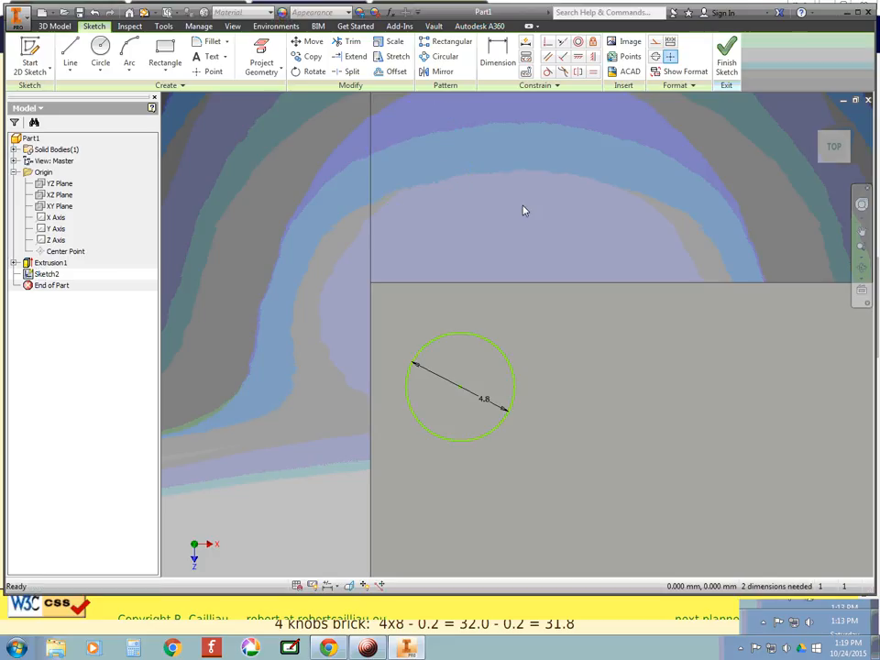
scroll(542, 240, "down", 2)
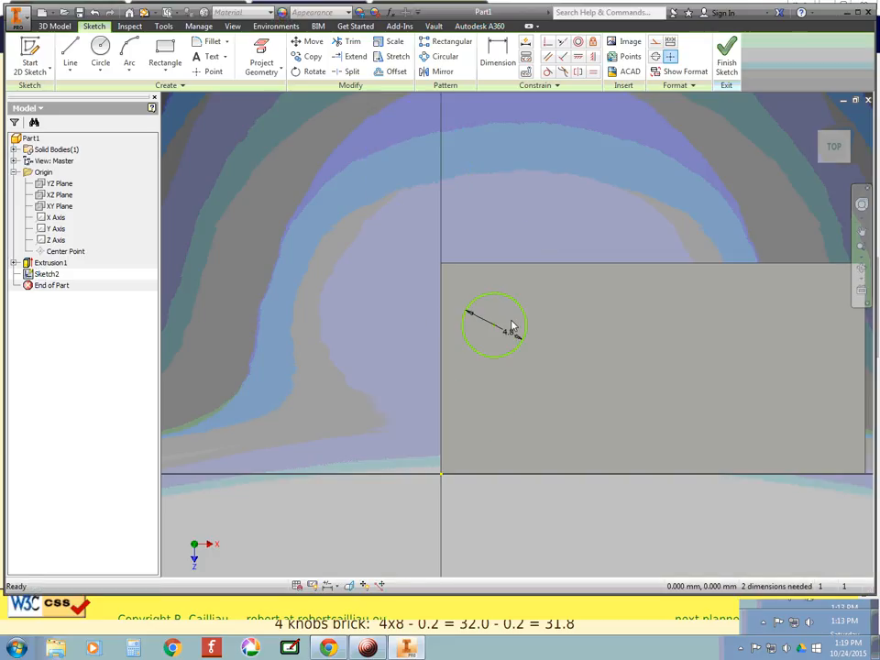
Step: Dimension the circle's centre from the brick's left edge and set the distance to 7.9/2 mm
left_click(500, 62)
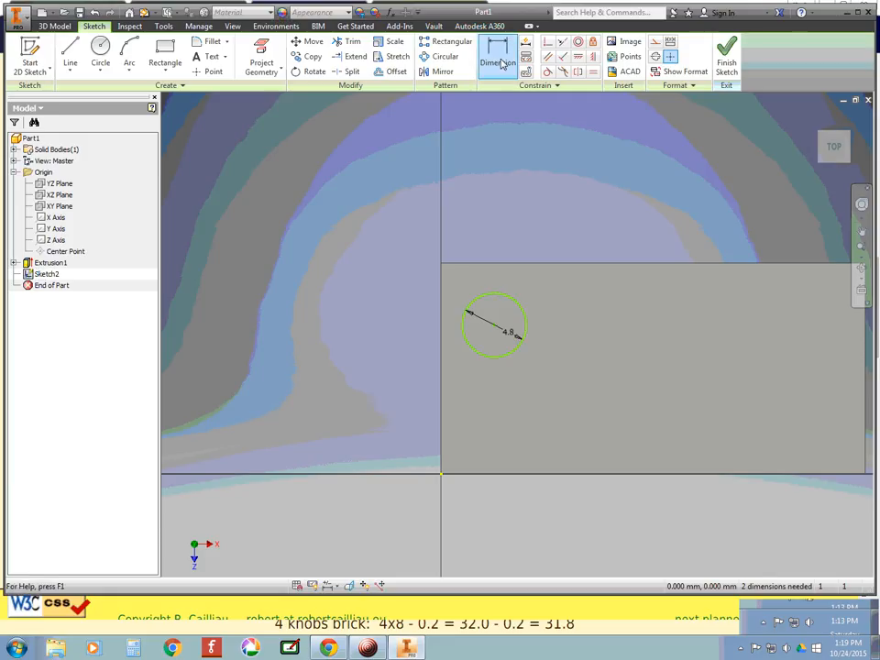
left_click(444, 322)
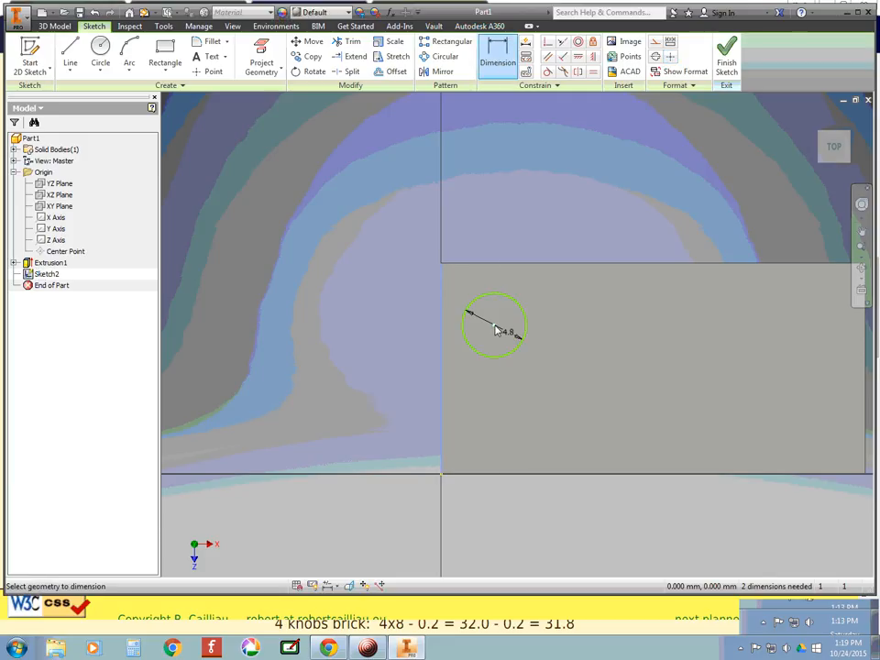
left_click(496, 329)
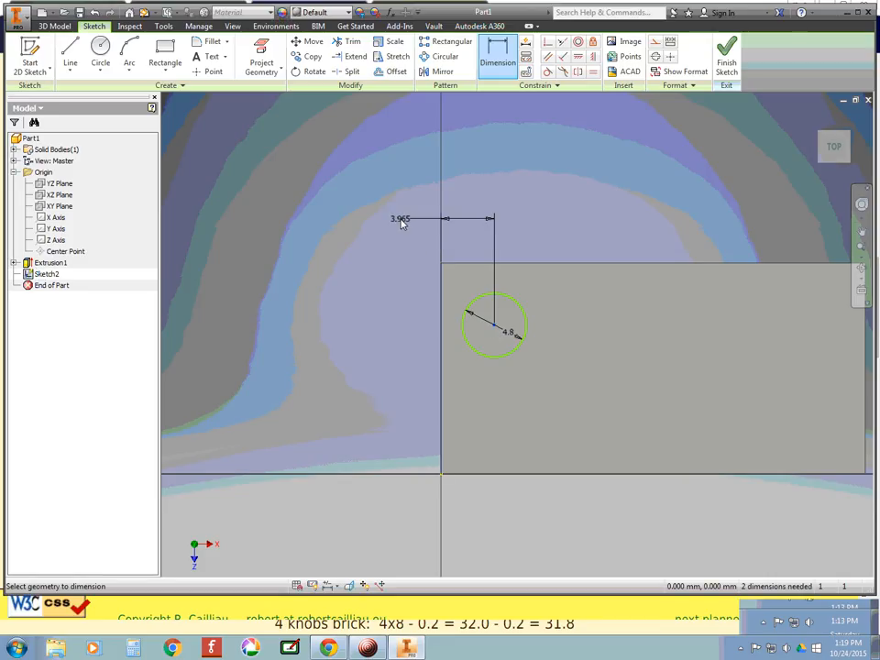
left_click(400, 218)
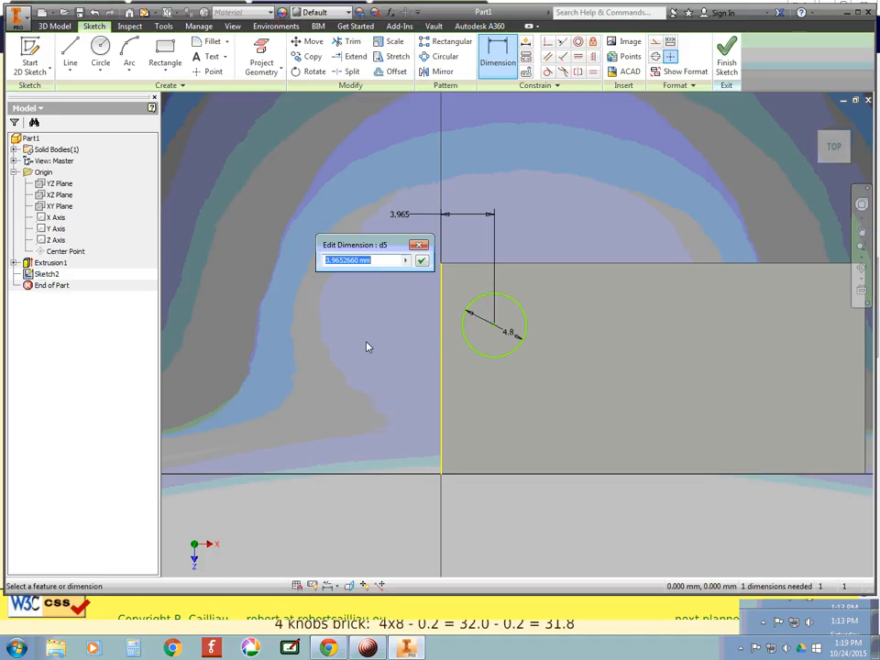
type("7.9/2")
left_click(421, 261)
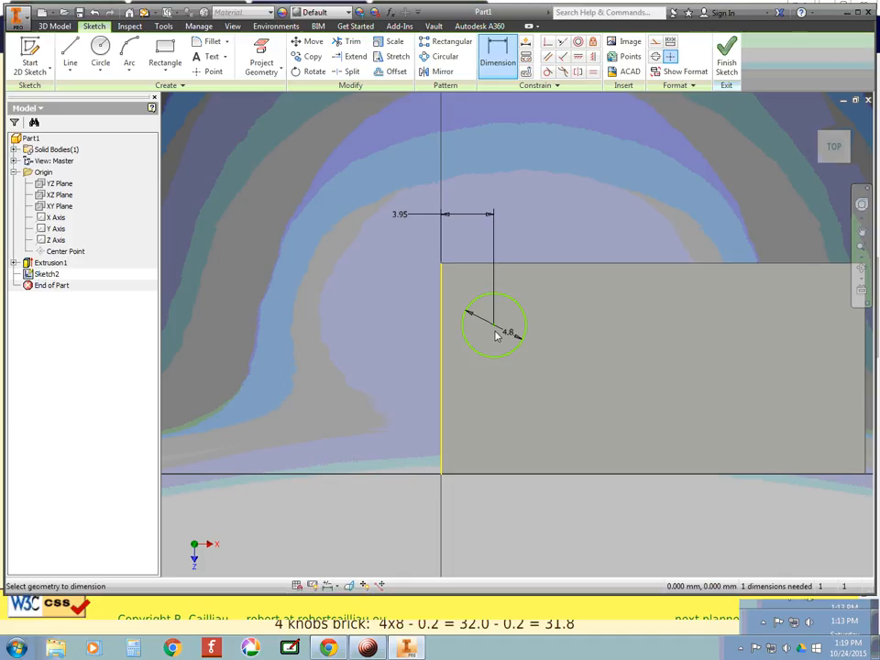
Step: Dimension the circle's centre from the brick's rear edge and link the distance to the left-edge dimension d5
left_click(466, 265)
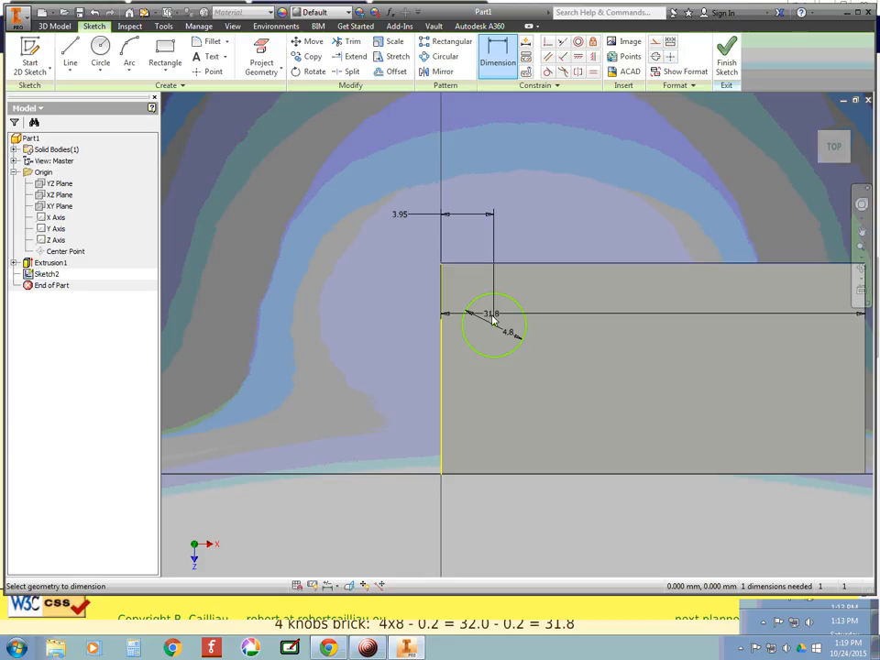
left_click(493, 321)
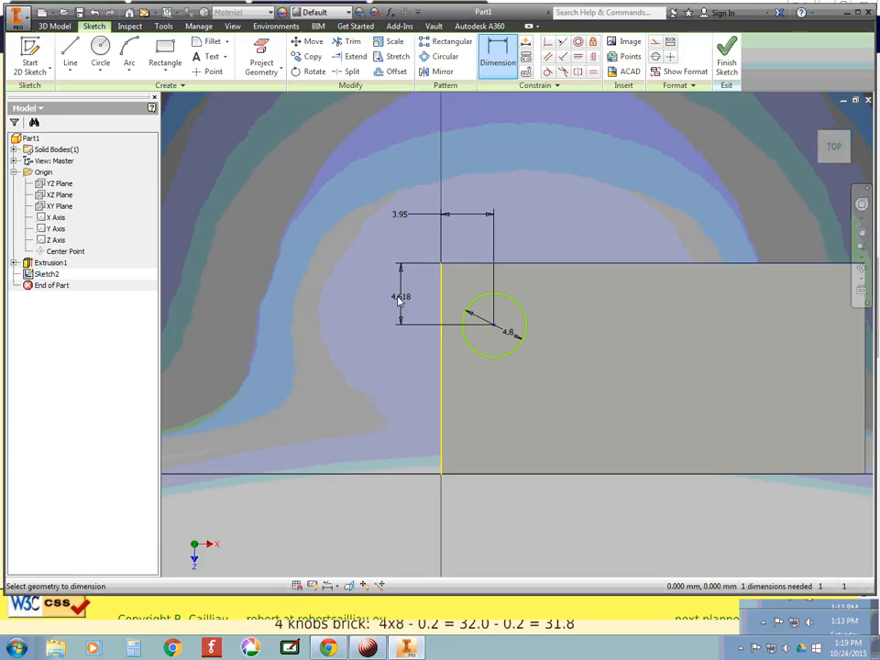
left_click(380, 295)
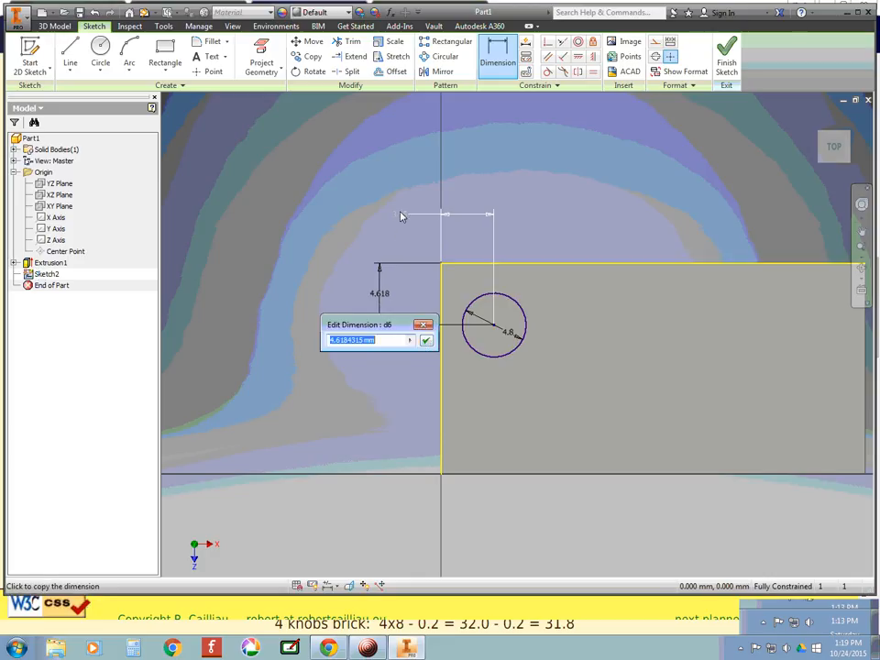
left_click(400, 216)
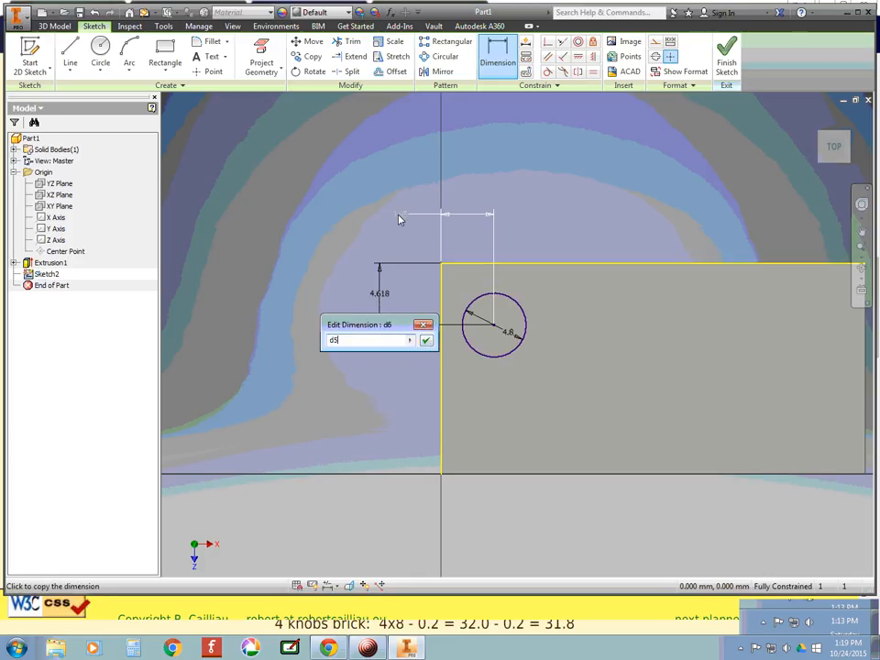
left_click(425, 340)
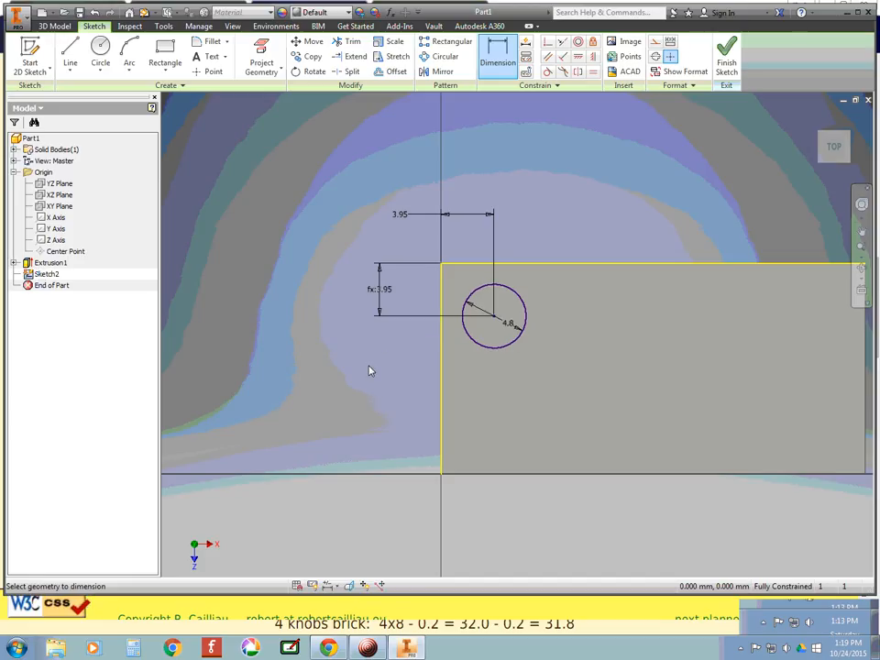
Step: Inspect the circle's linked dimension and consult the classic brick drawing on the dimensions page in Chrome
scroll(377, 302, "up", 3)
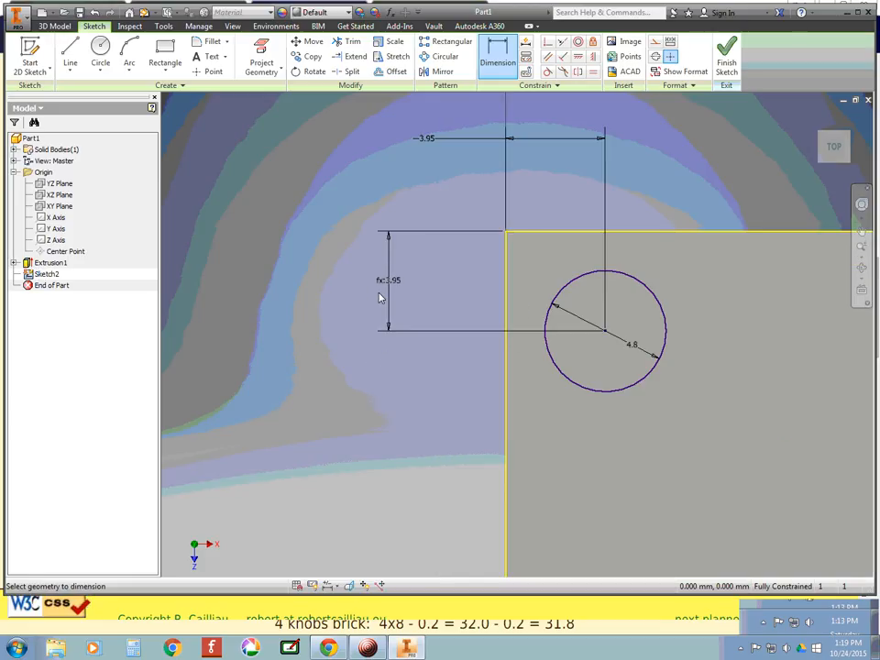
scroll(384, 291, "up", 4)
scroll(392, 284, "down", 3)
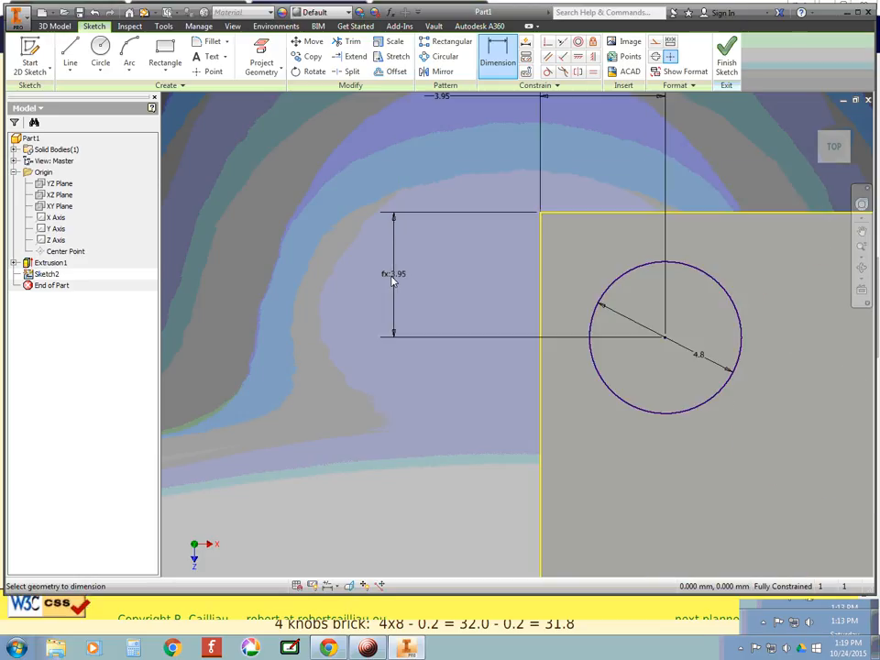
scroll(392, 284, "down", 3)
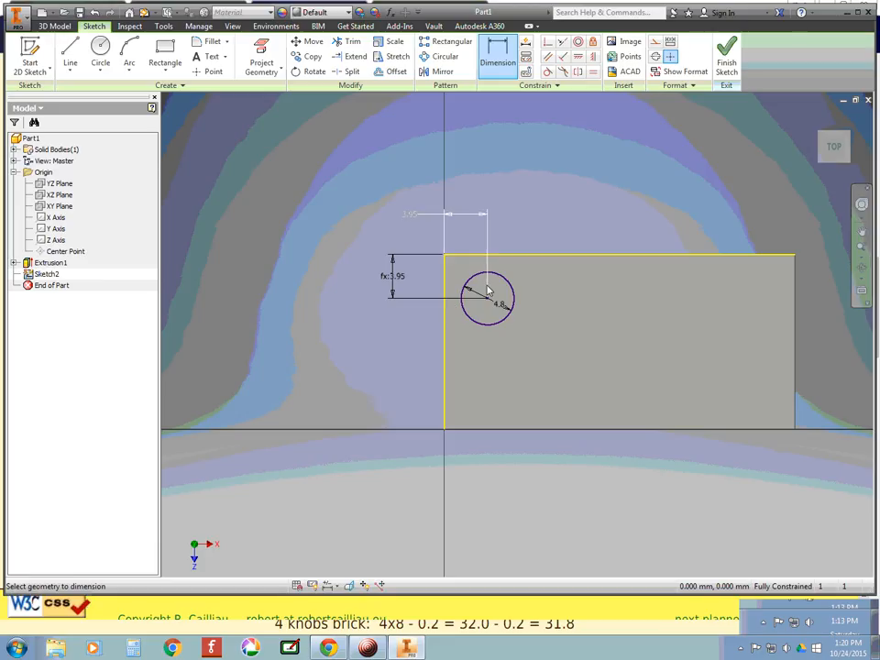
key("alt+Tab")
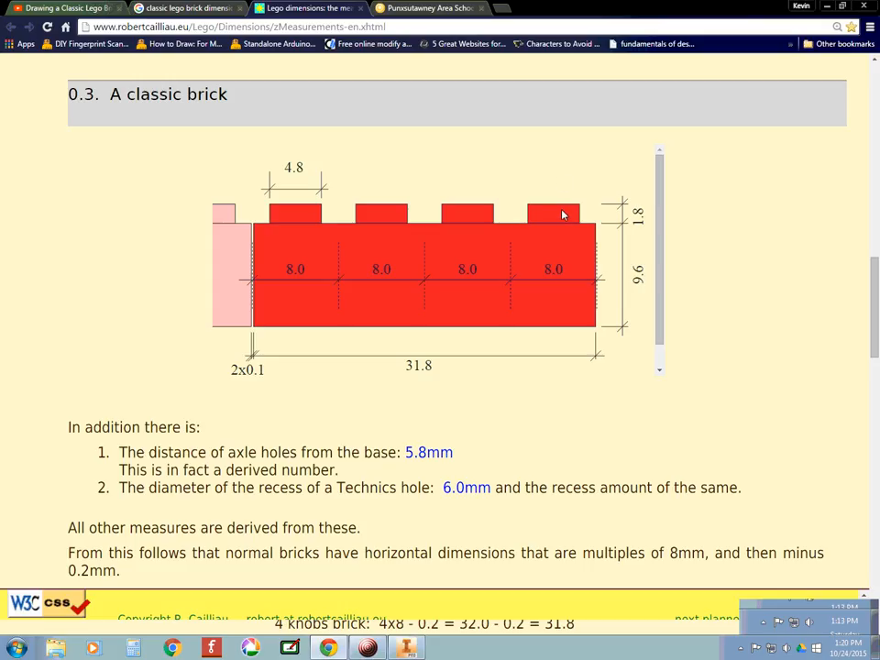
Step: Switch back to Inventor, finish the circle's sketch on the top face and rename it "Knob sketch"
key("alt+Tab")
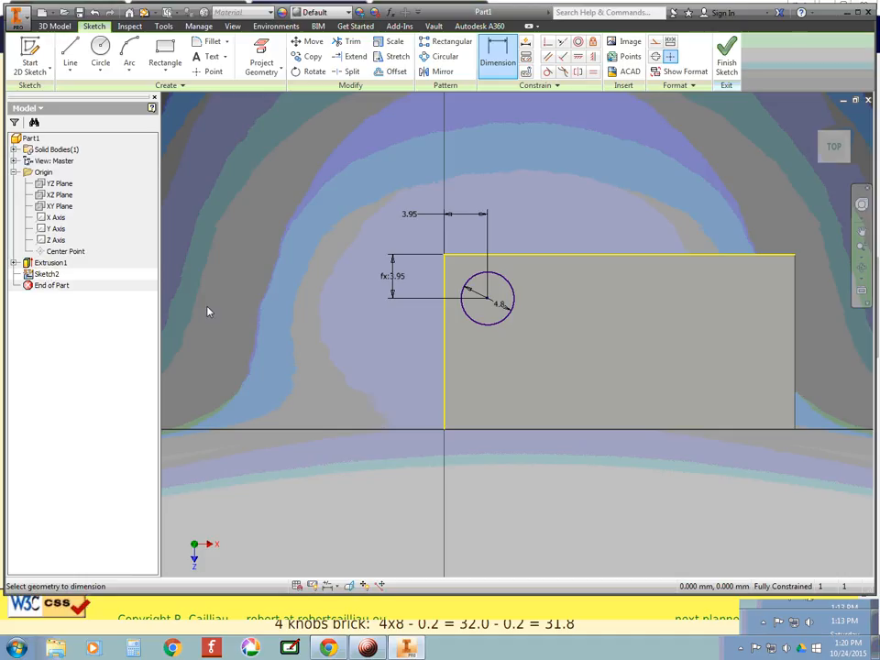
key("s")
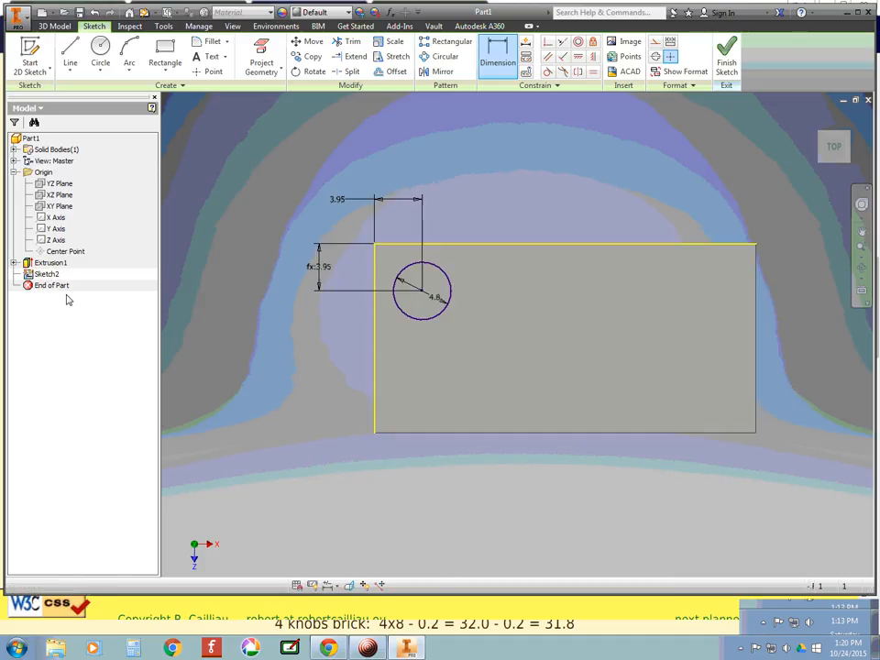
left_click(49, 276)
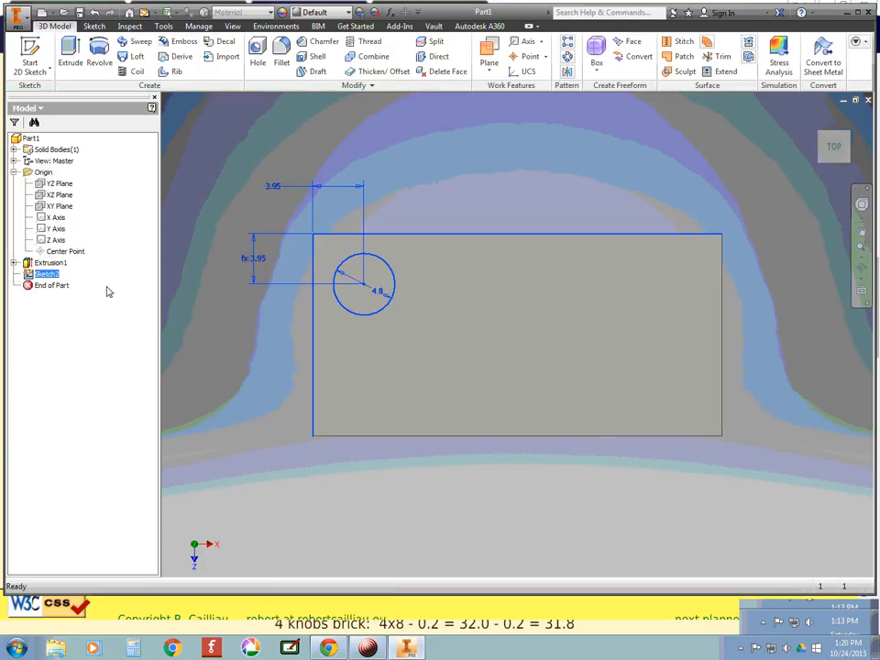
left_click(50, 275)
type("Knob sketch")
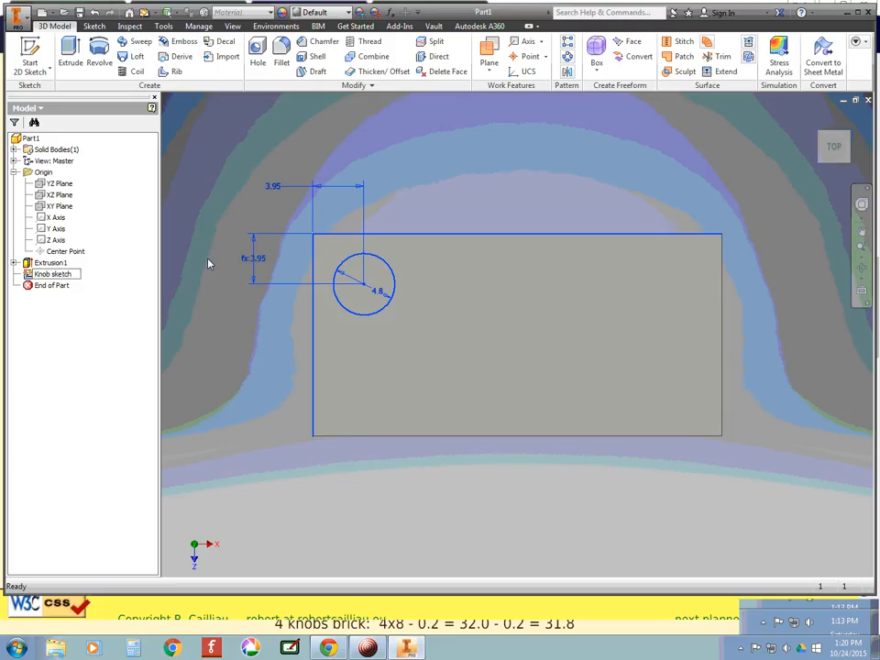
key("Return")
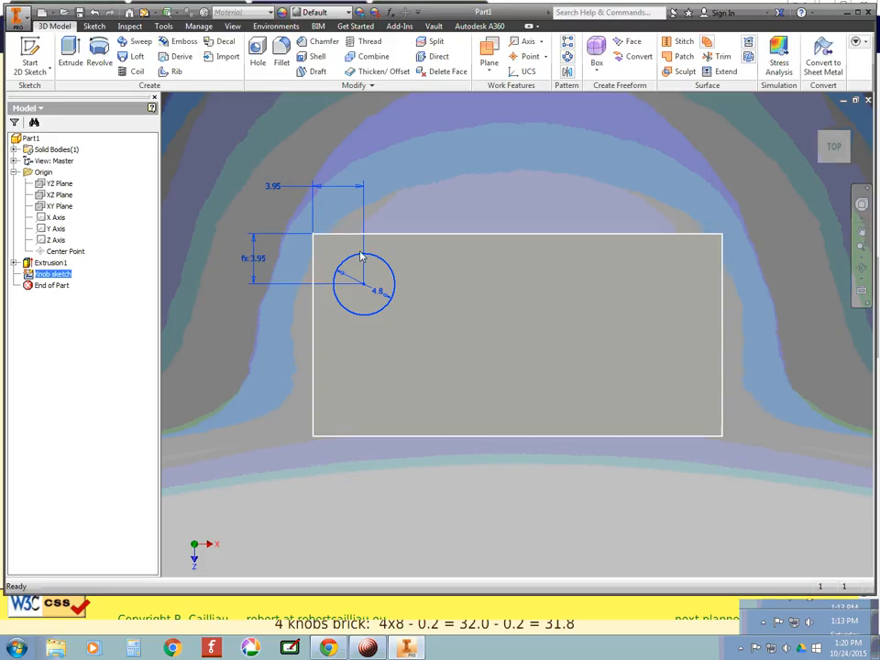
left_click(461, 130)
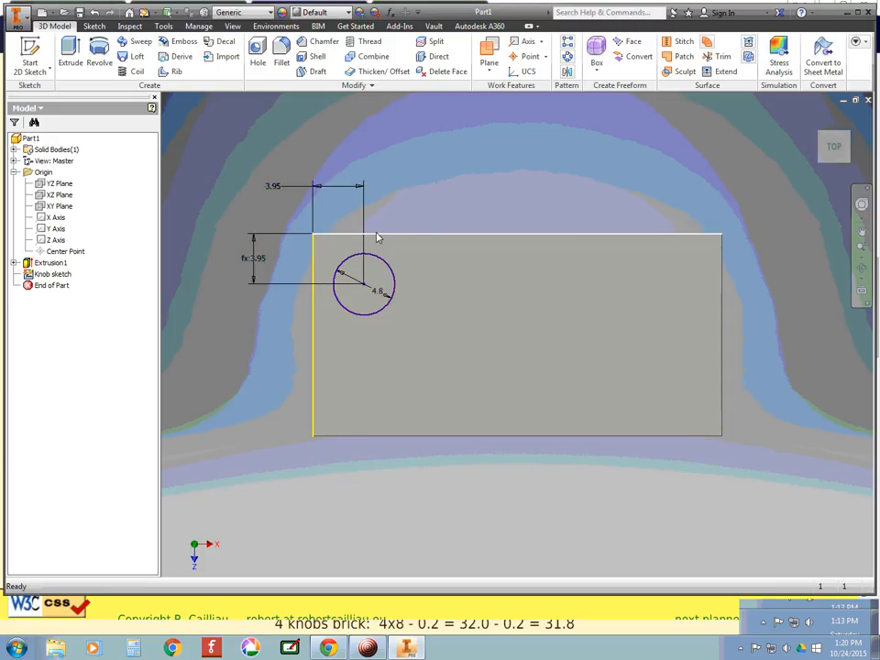
Step: Check the knob height on the dimensions page in Chrome, then extrude the 4.8 mm circle 1.8 mm outward from the brick's top face in Inventor
key("alt+Tab")
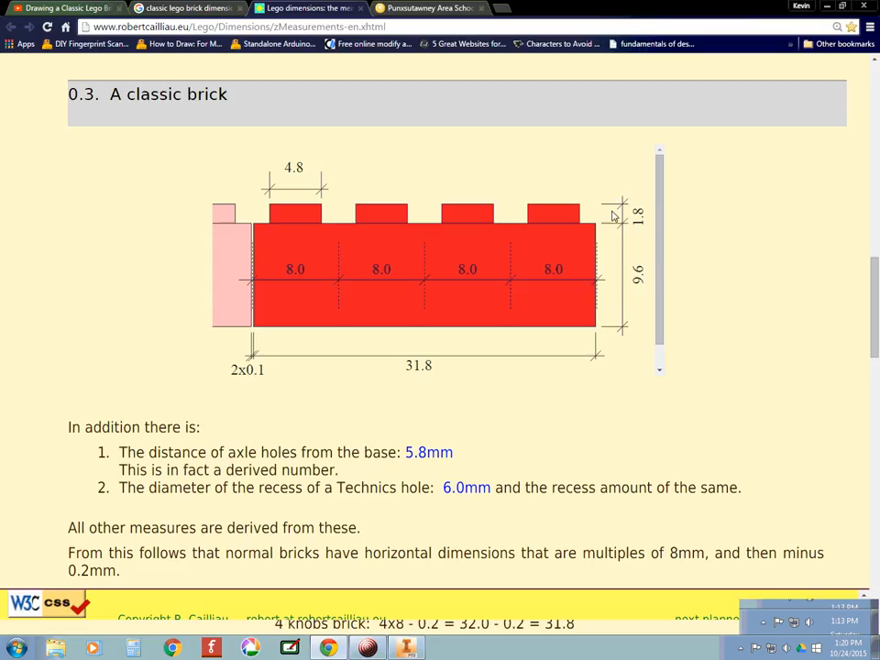
key("alt+Tab")
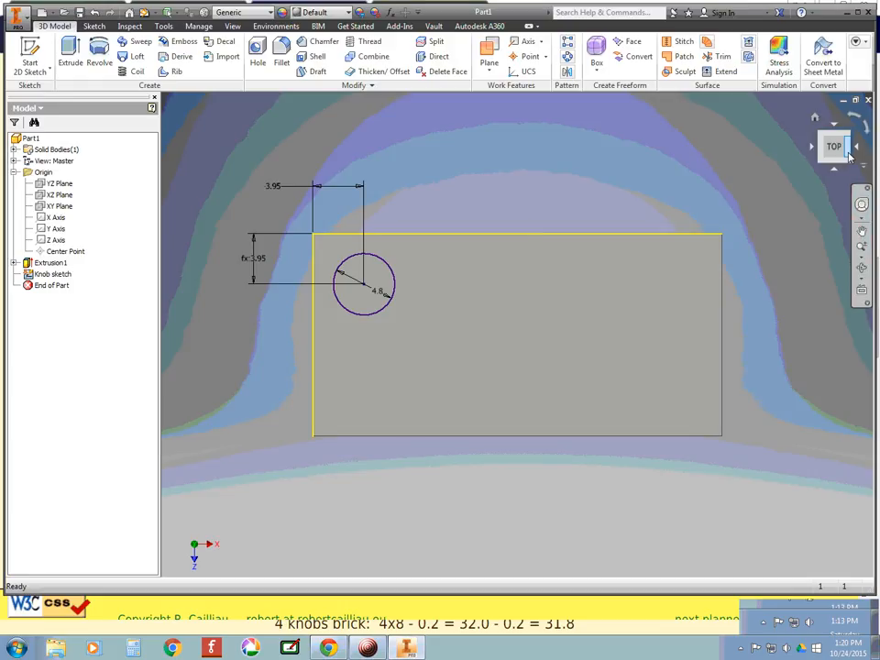
left_click_drag(851, 143, 816, 165)
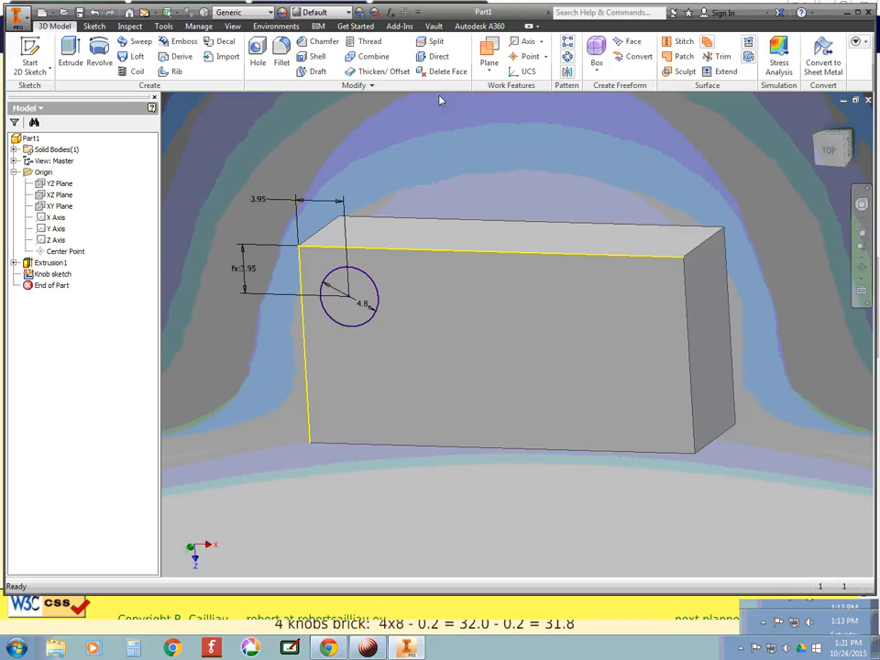
key("e")
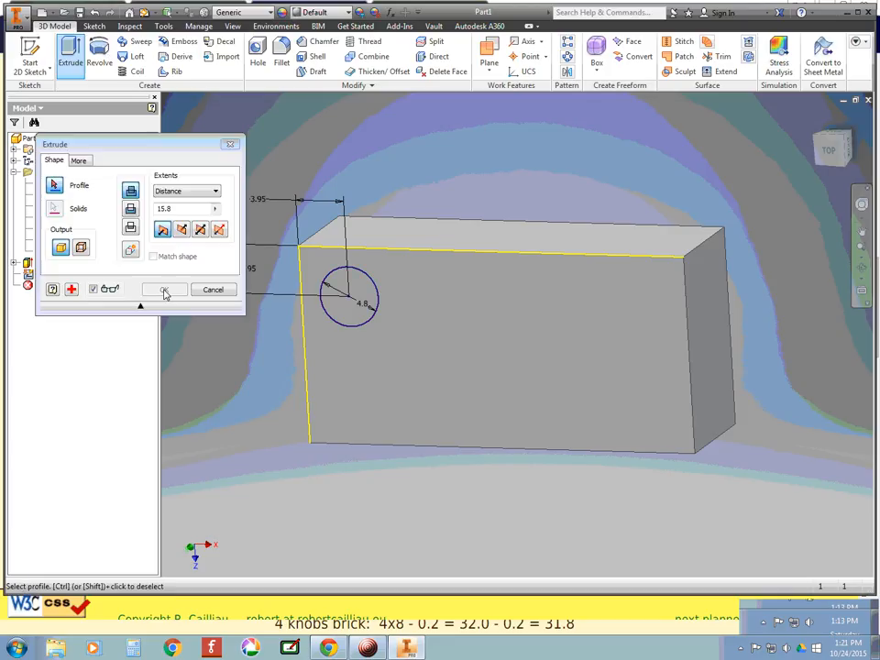
left_click(345, 305)
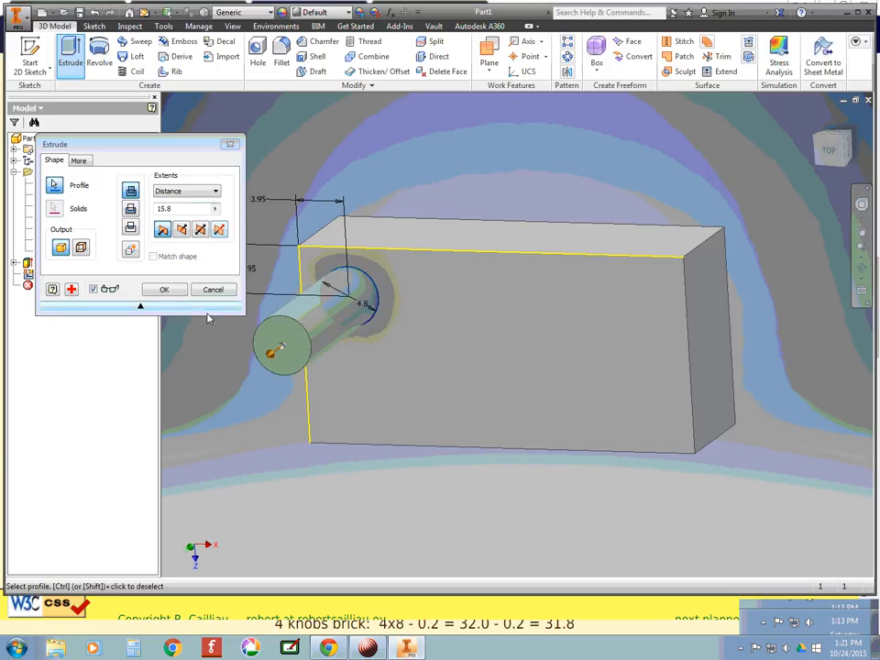
left_click_drag(179, 209, 120, 210)
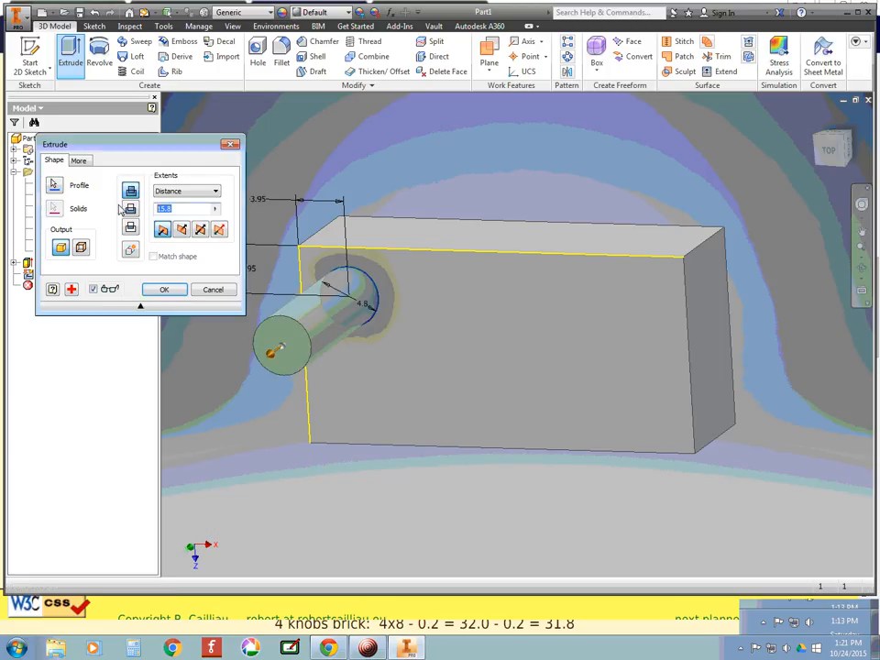
type("1")
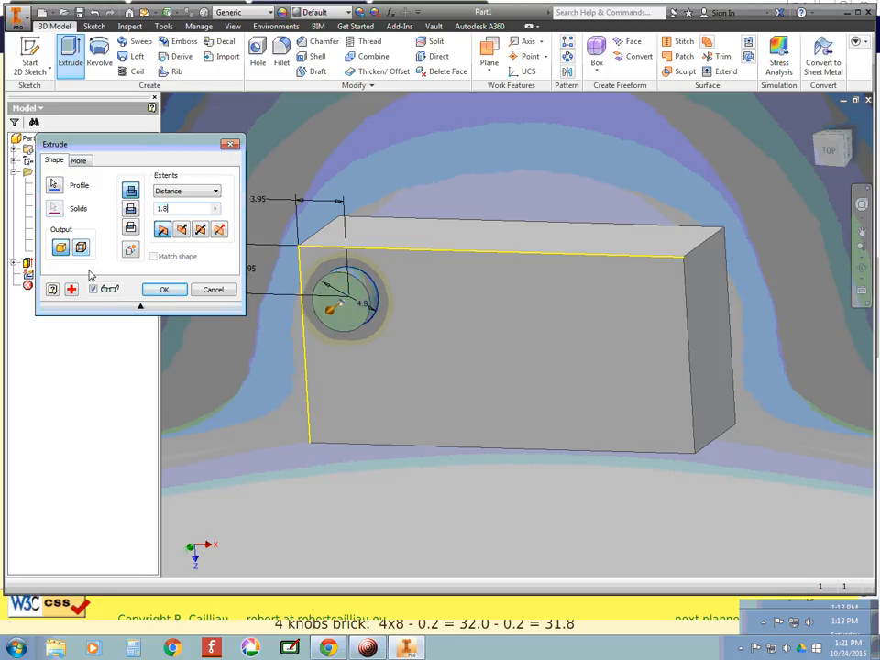
left_click(164, 290)
Step: Examine the extruded knob and brick from several angles and look through the available visual styles
key("alt+Tab")
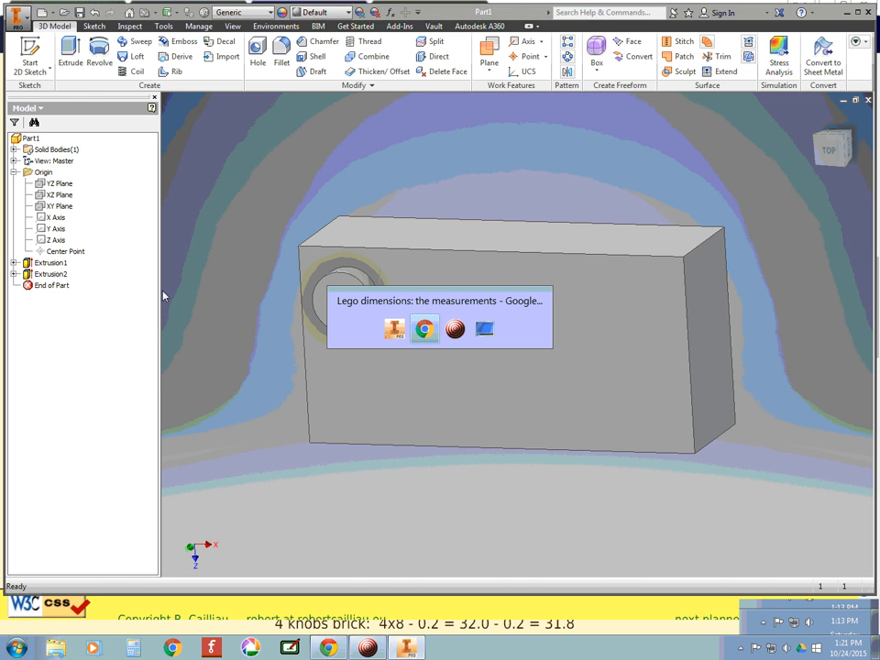
key("alt+Tab")
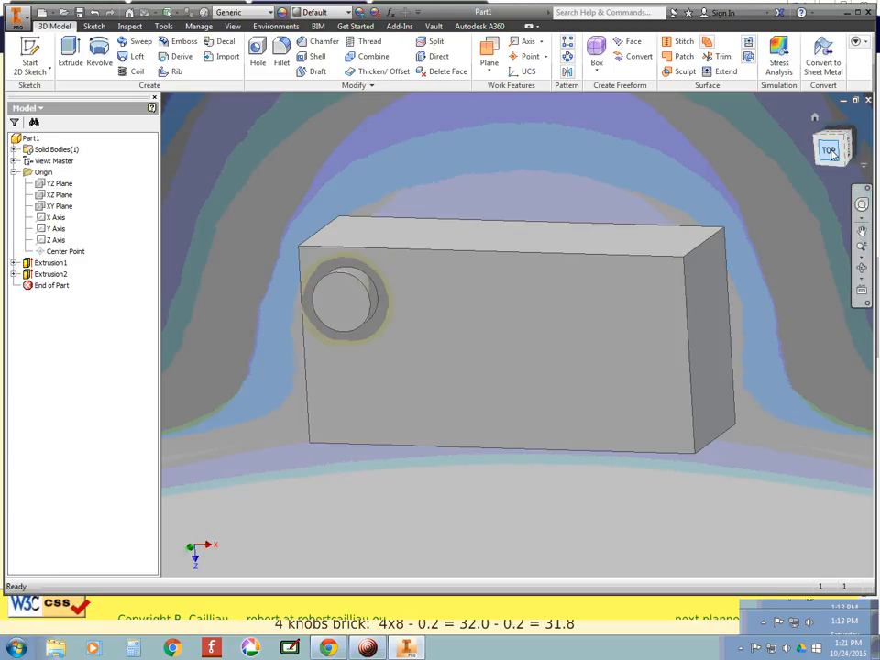
left_click_drag(831, 166, 832, 565)
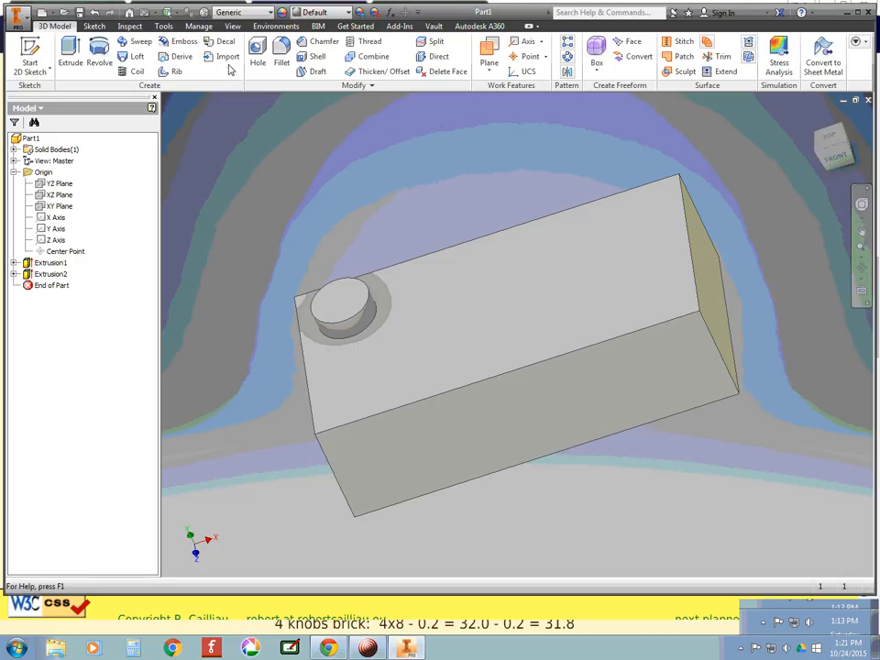
left_click(231, 27)
left_click(148, 59)
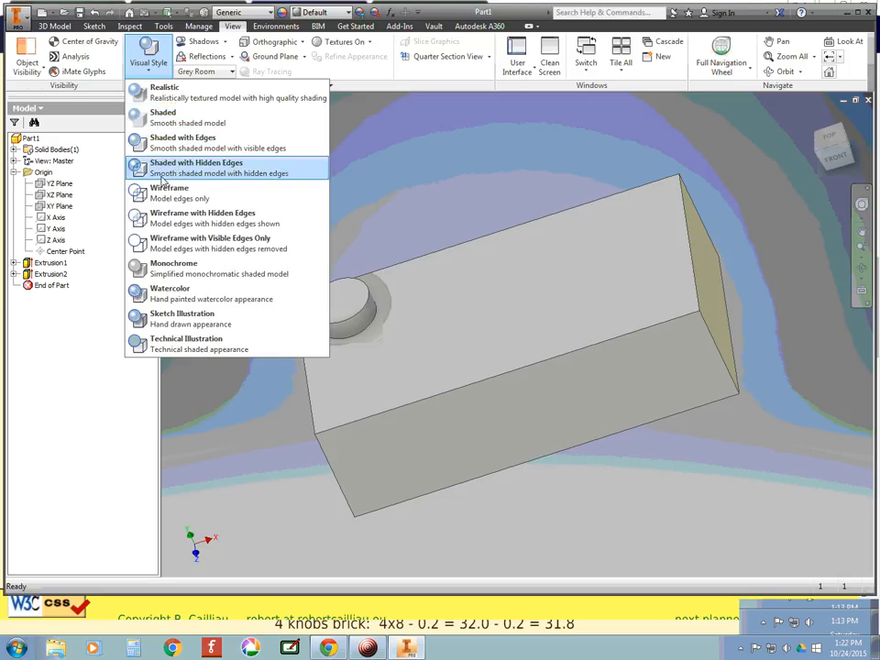
left_click(414, 166)
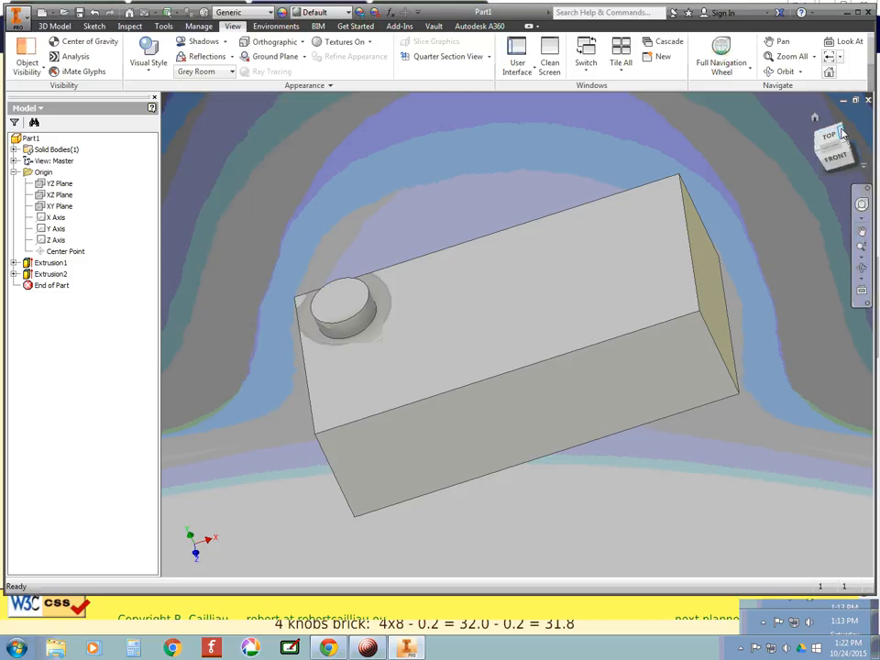
mouse_move(832, 134)
left_mouse_down()
mouse_move(836, 192)
mouse_move(806, 203)
mouse_move(783, 193)
mouse_move(180, 580)
mouse_move(177, 102)
left_mouse_up()
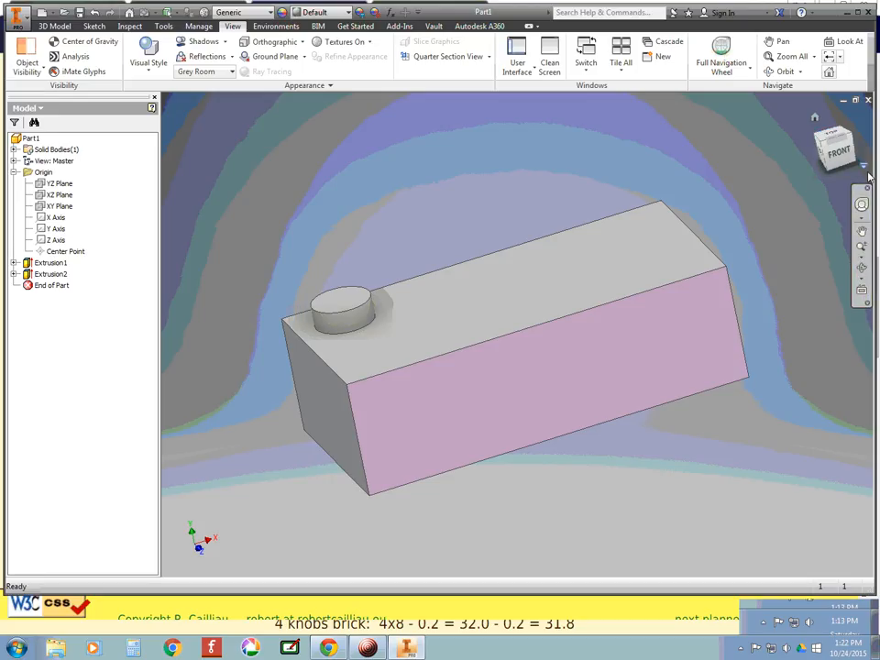
left_click(836, 146)
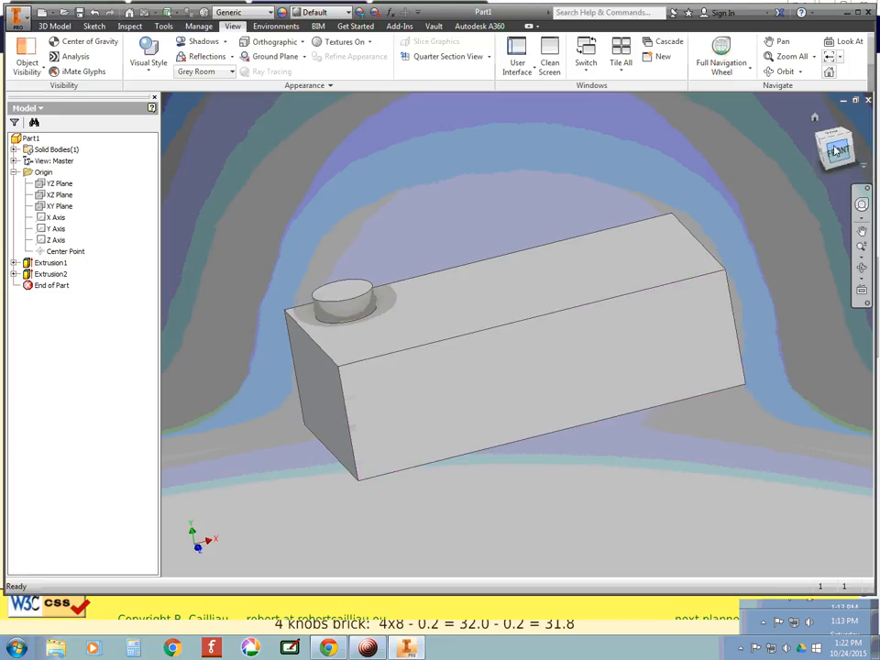
left_click(834, 137)
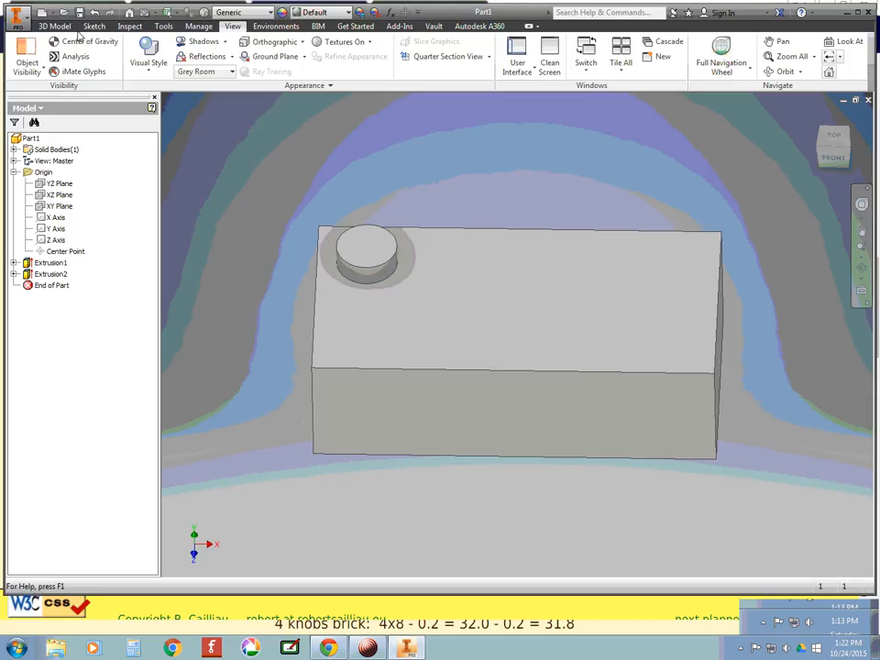
Step: Set up a rectangular pattern of the knob along the brick's long rear edge with 4 instances
left_click(55, 25)
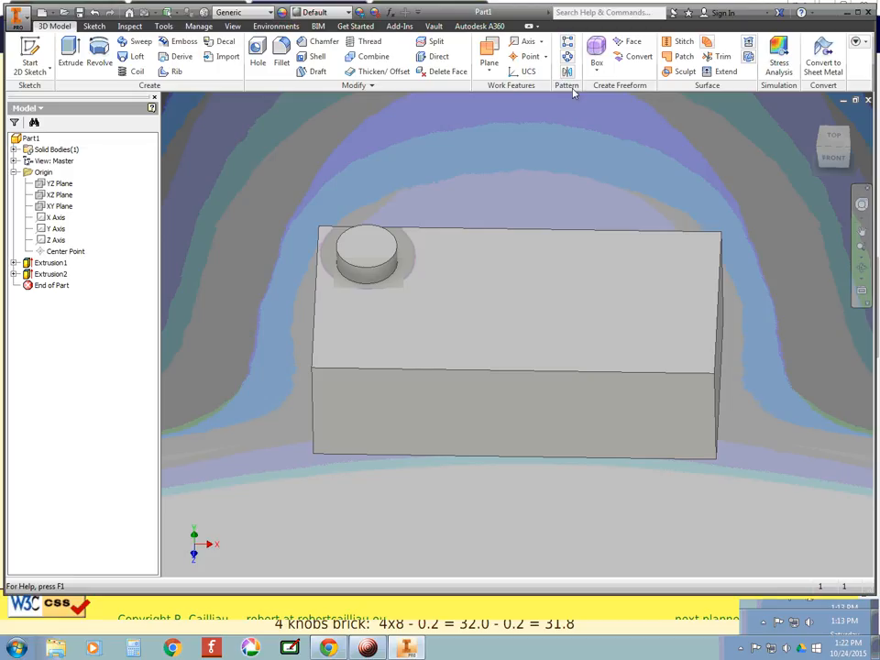
left_click(568, 43)
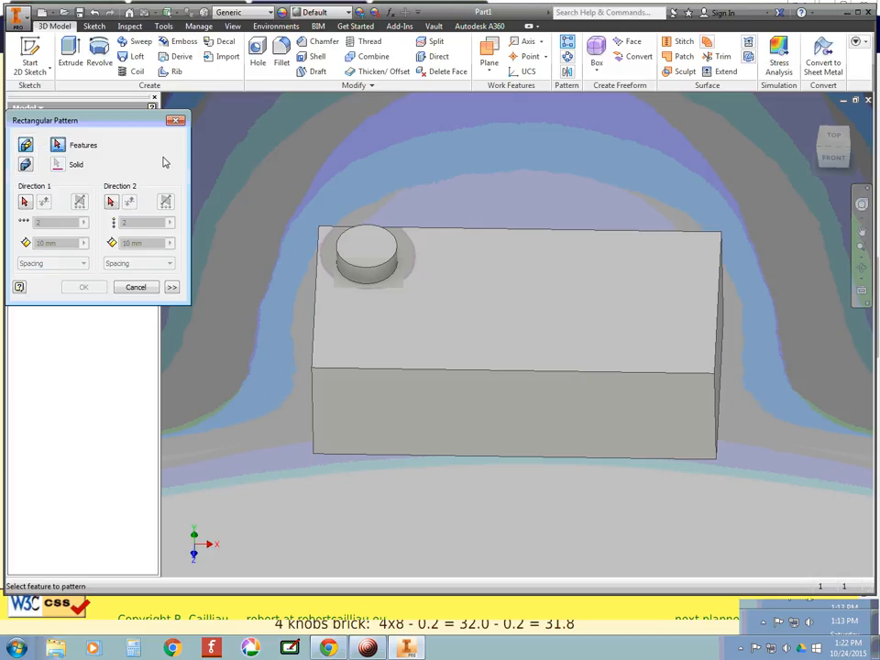
left_click(366, 257)
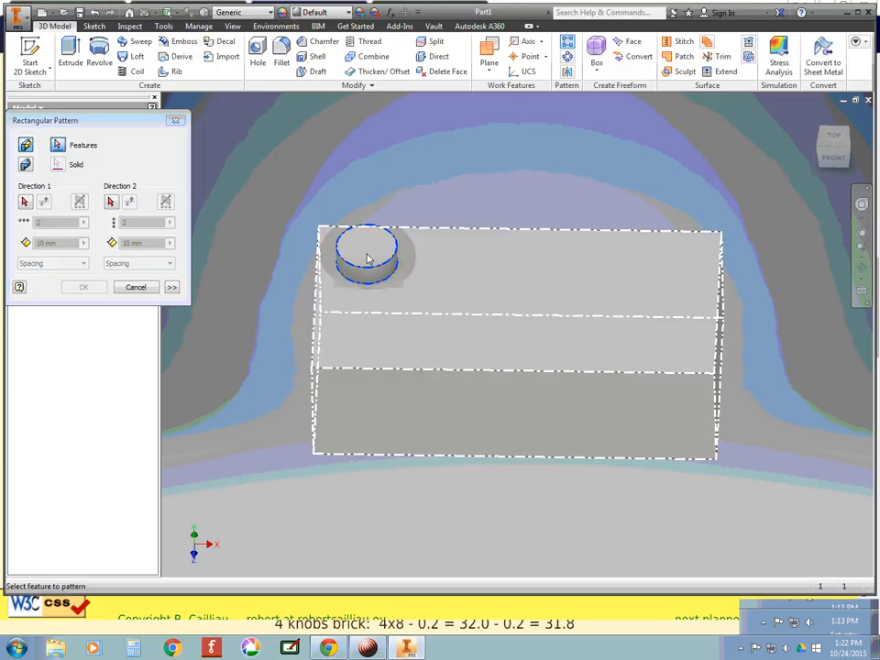
left_click(24, 203)
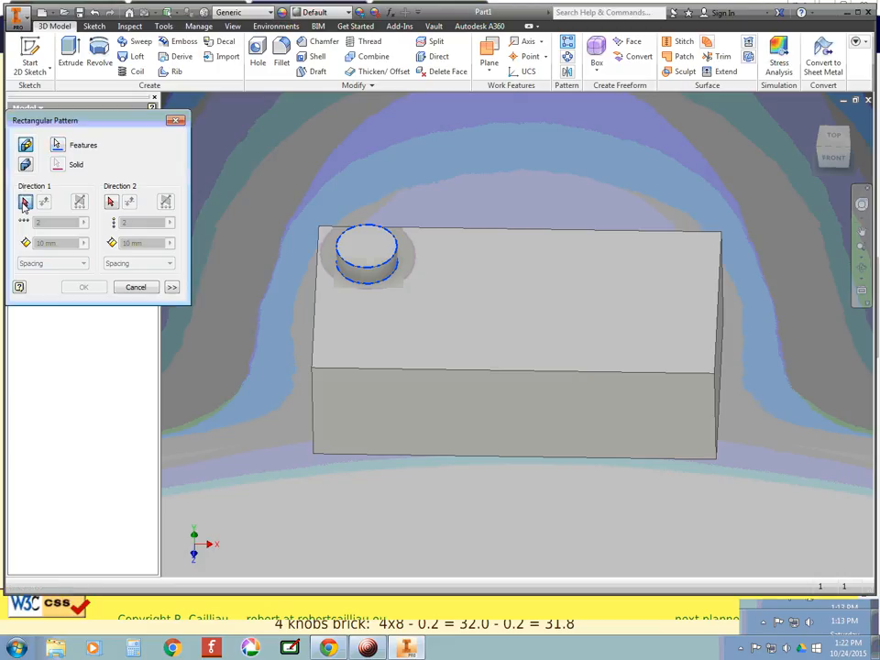
left_click(460, 231)
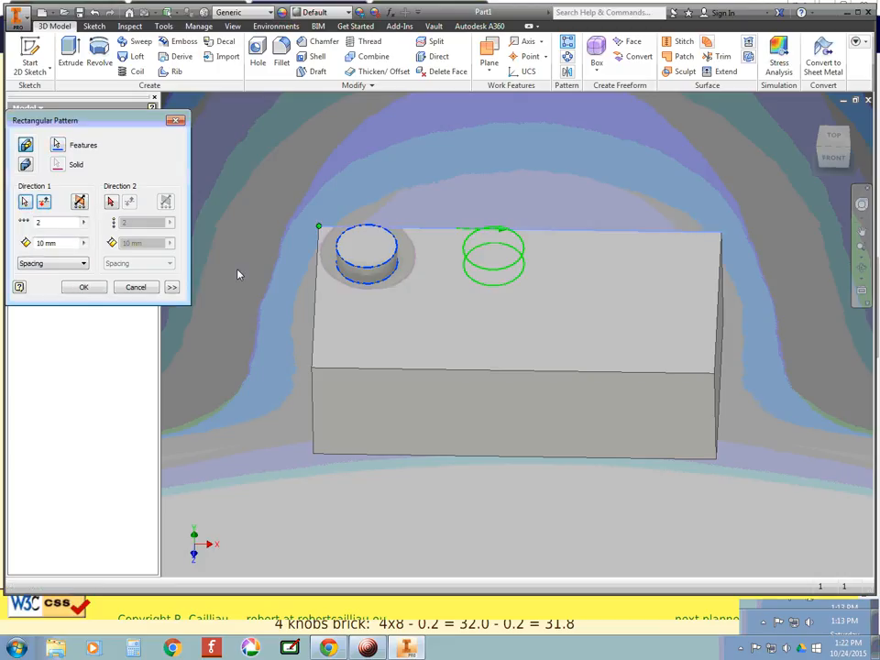
left_click_drag(59, 222, 5, 217)
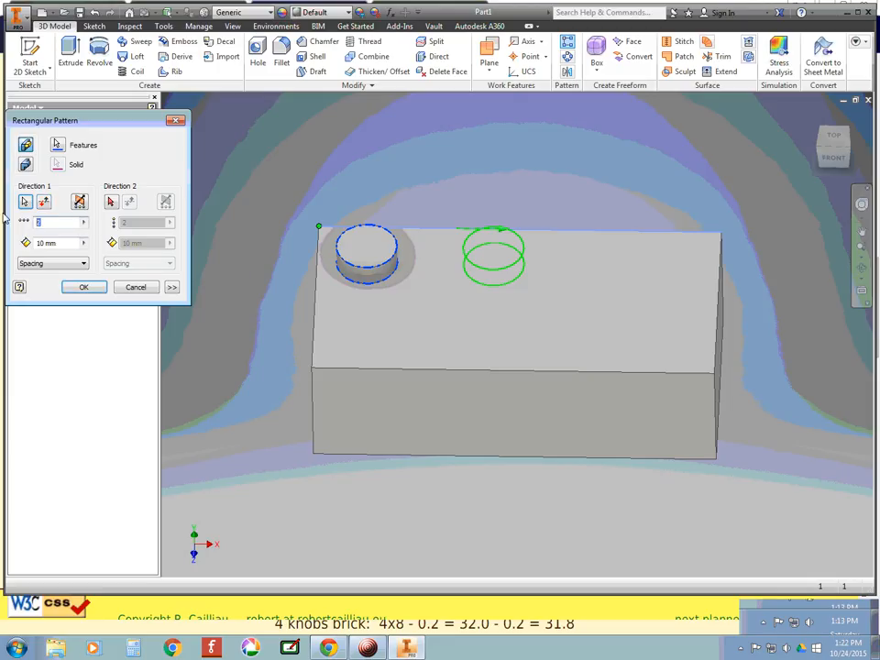
type("4")
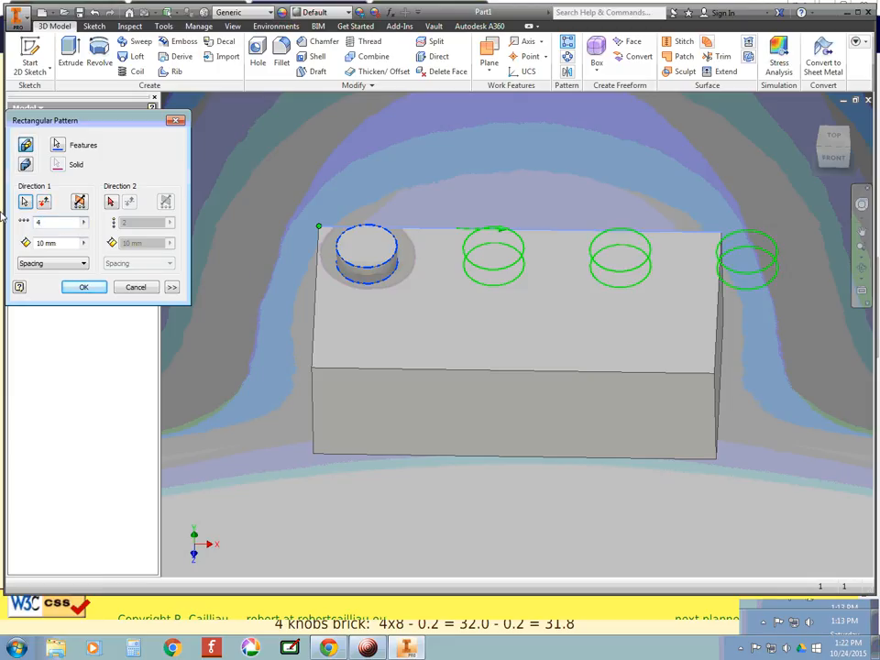
left_click_drag(55, 243, 2, 240)
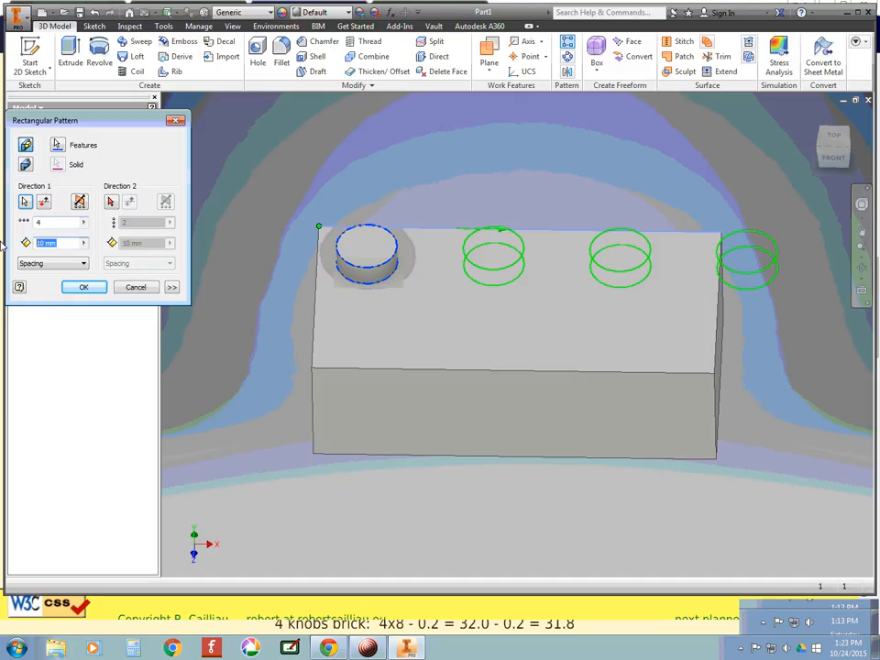
Step: Switch to Chrome and examine the brick drawings and the table of base multiples for the knob spacing
key("alt+Tab")
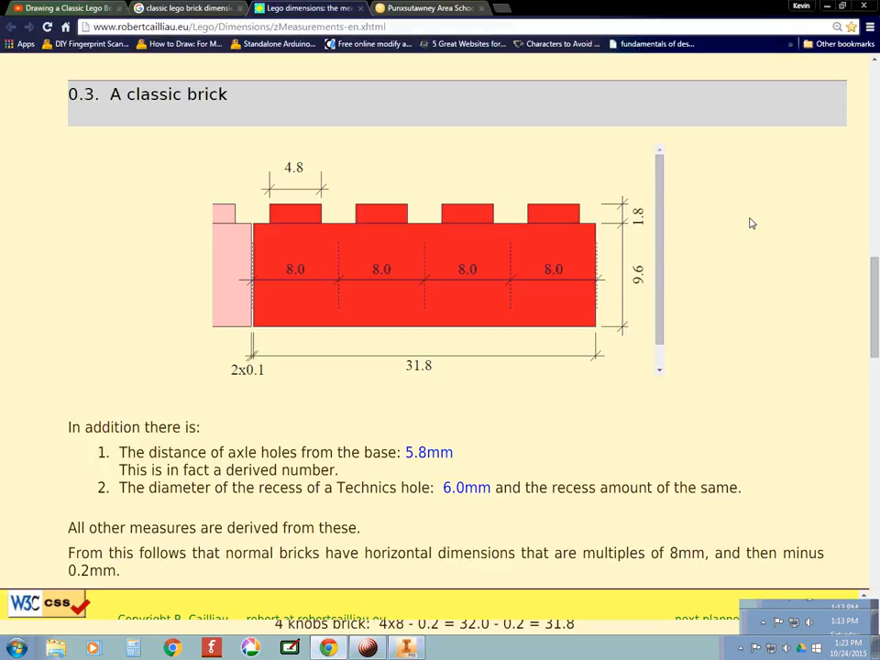
scroll(873, 272, "up", 1)
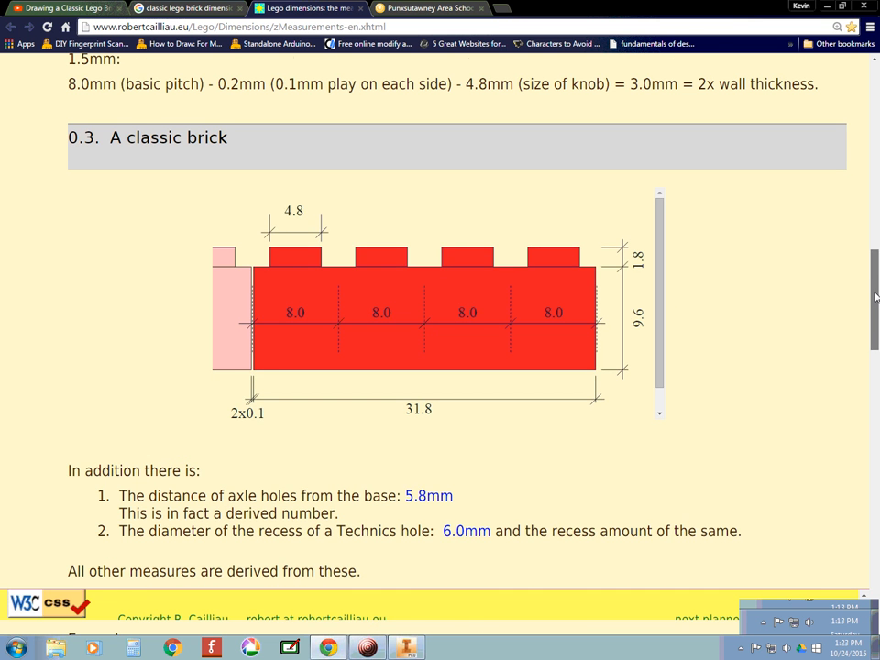
scroll(875, 307, "down", 1)
left_click_drag(875, 307, 872, 374)
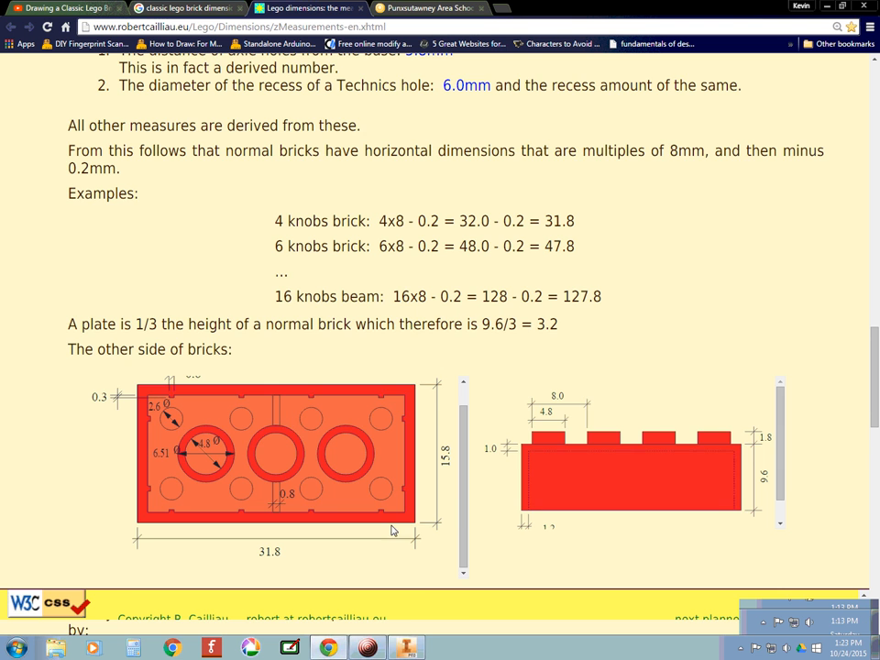
scroll(407, 354, "up", 6)
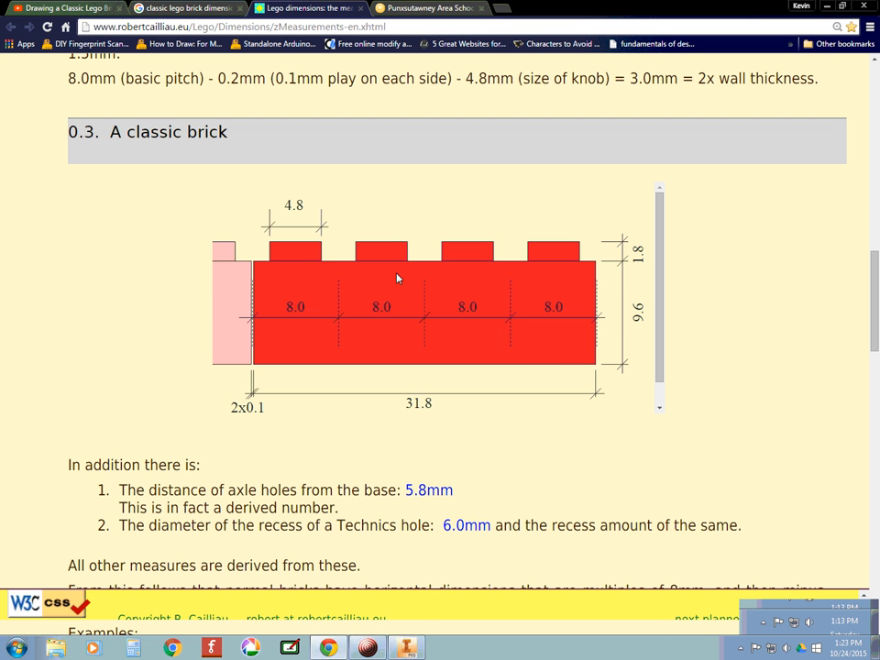
scroll(503, 277, "up", 5)
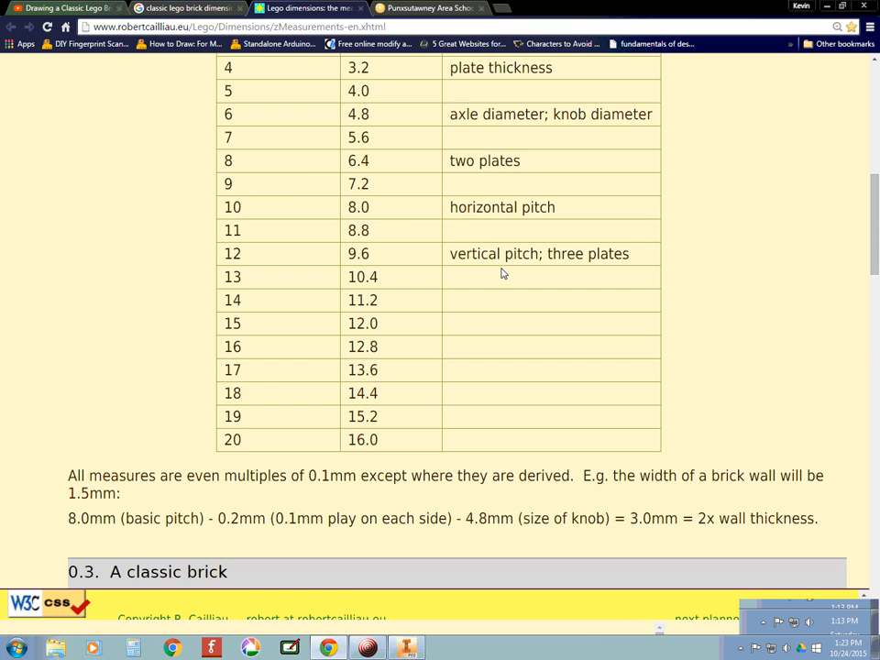
scroll(503, 273, "up", 1)
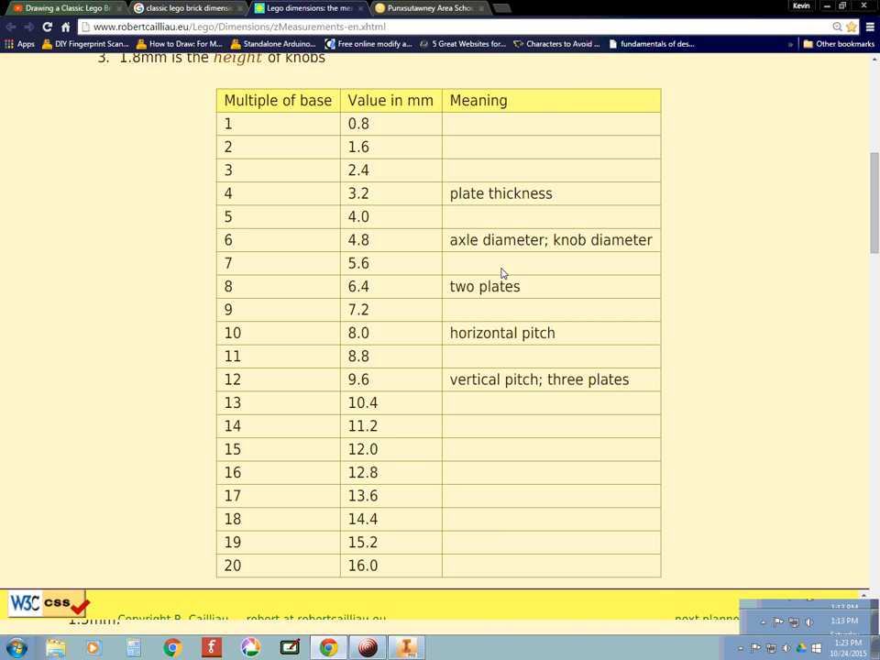
Step: Check the knob pitch on the dimensions page, then set the knob pattern's first-direction spacing to 8 mm in Inventor
scroll(503, 272, "up", 8)
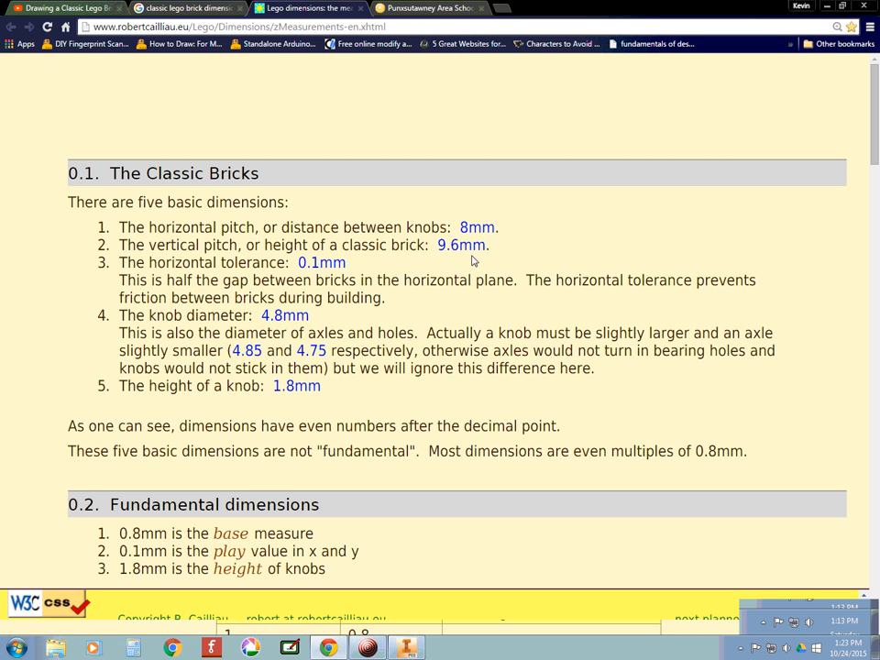
key("alt+Tab")
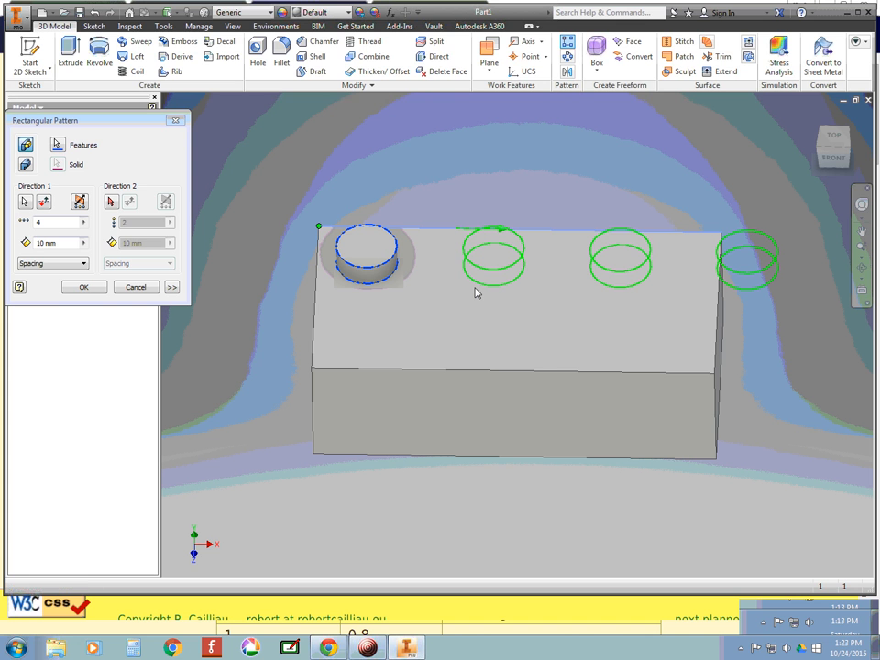
left_click(57, 244)
left_click_drag(57, 244, 16, 245)
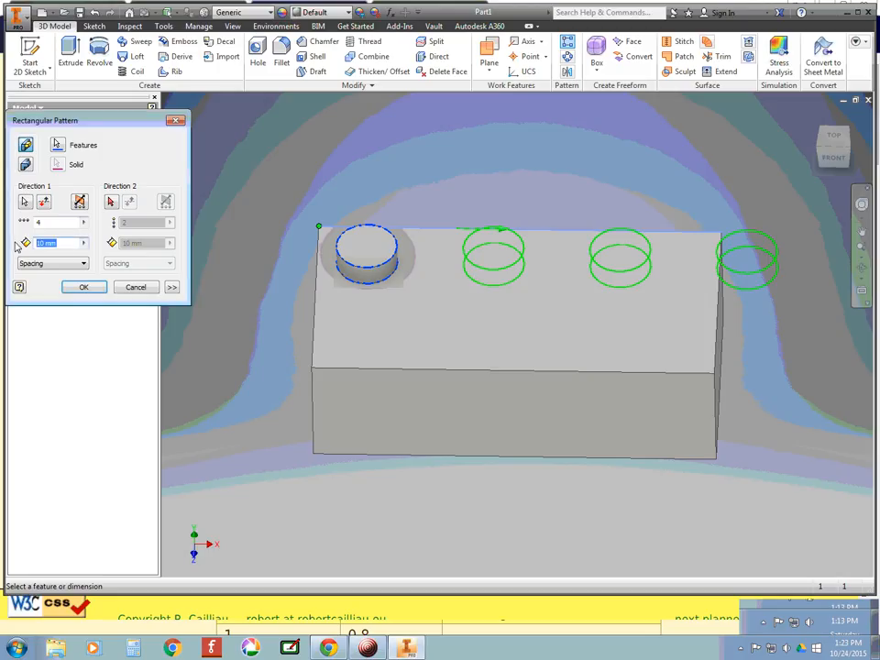
type("8")
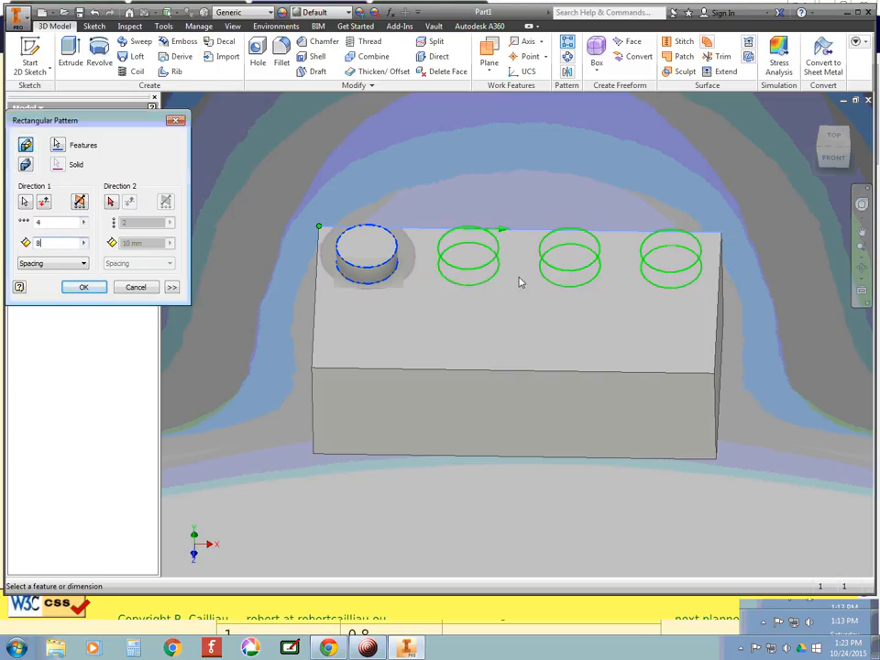
Step: Add a second pattern direction along the brick's short edge, reversed onto the top face, with 2 rows spaced 8 mm, and create the pattern
left_click(111, 204)
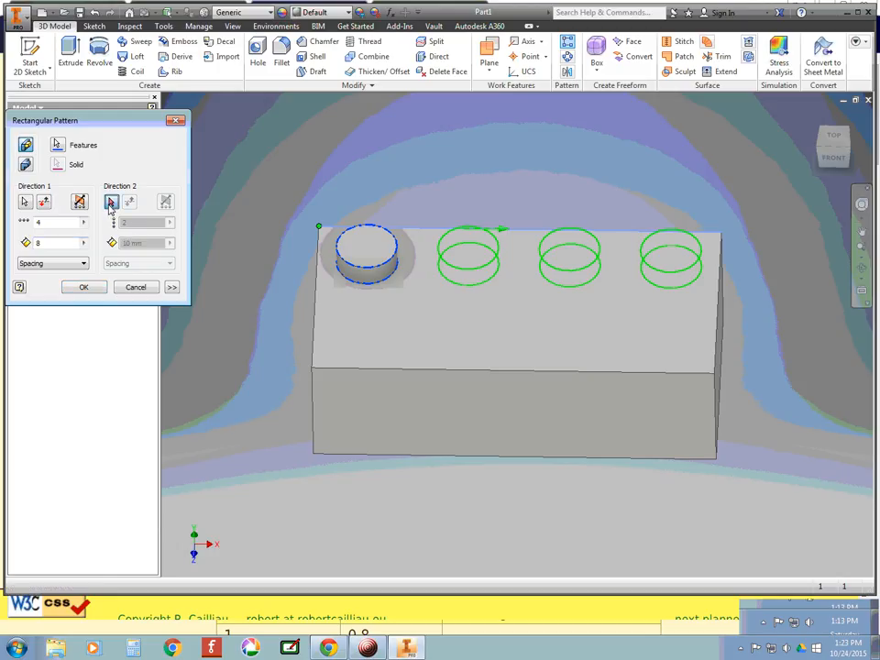
left_click(318, 298)
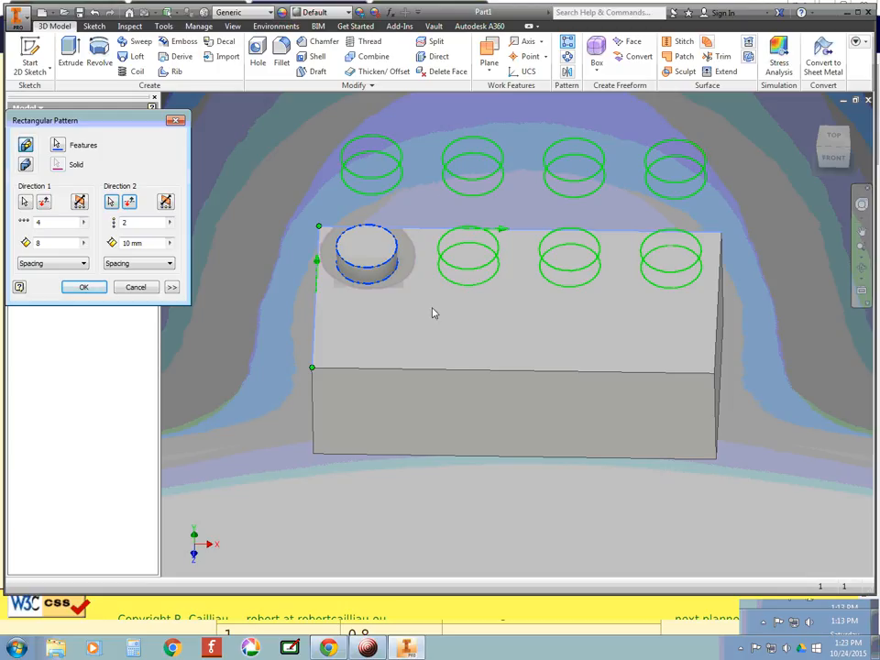
left_click(129, 205)
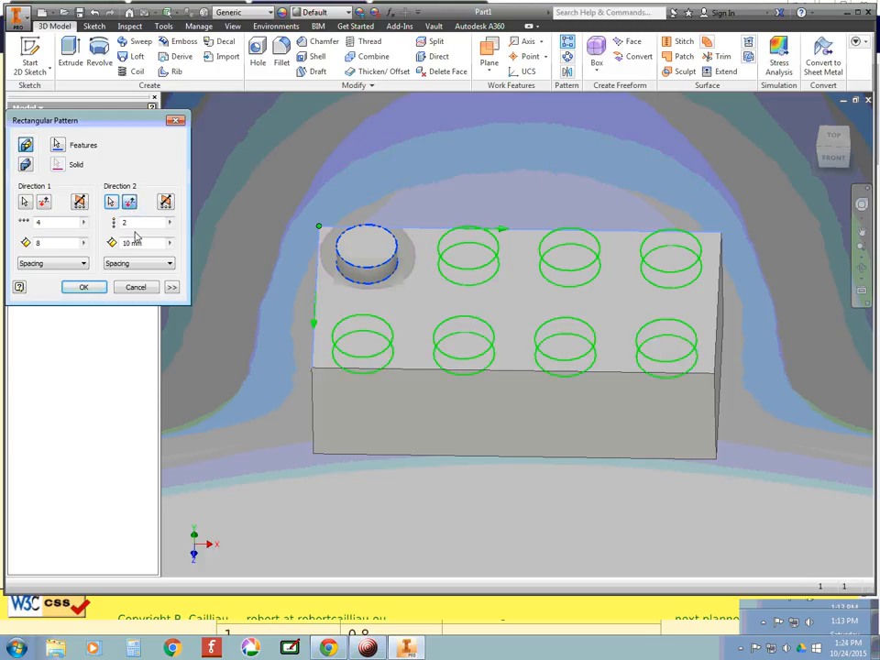
left_click(133, 242)
type("8")
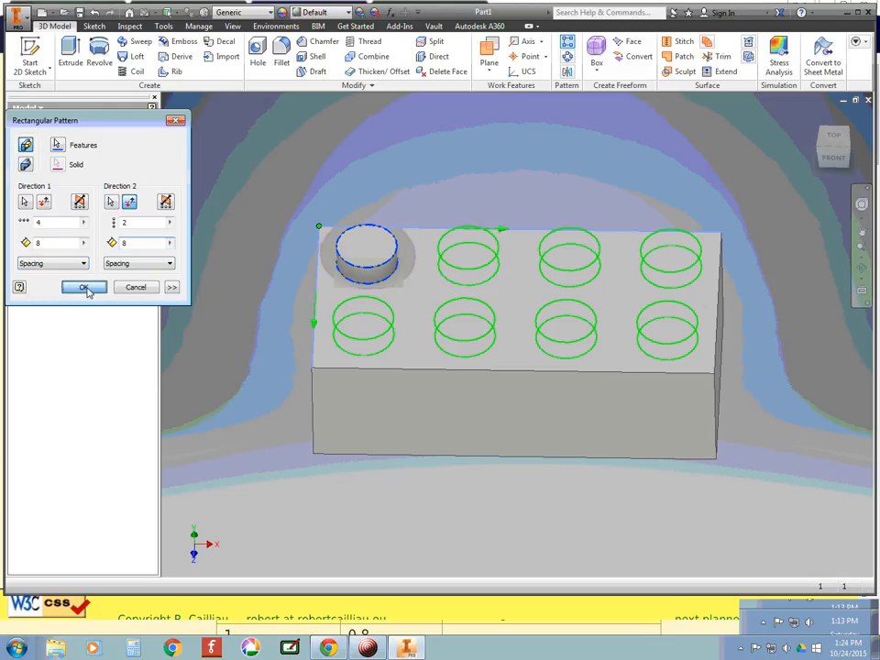
left_click(84, 287)
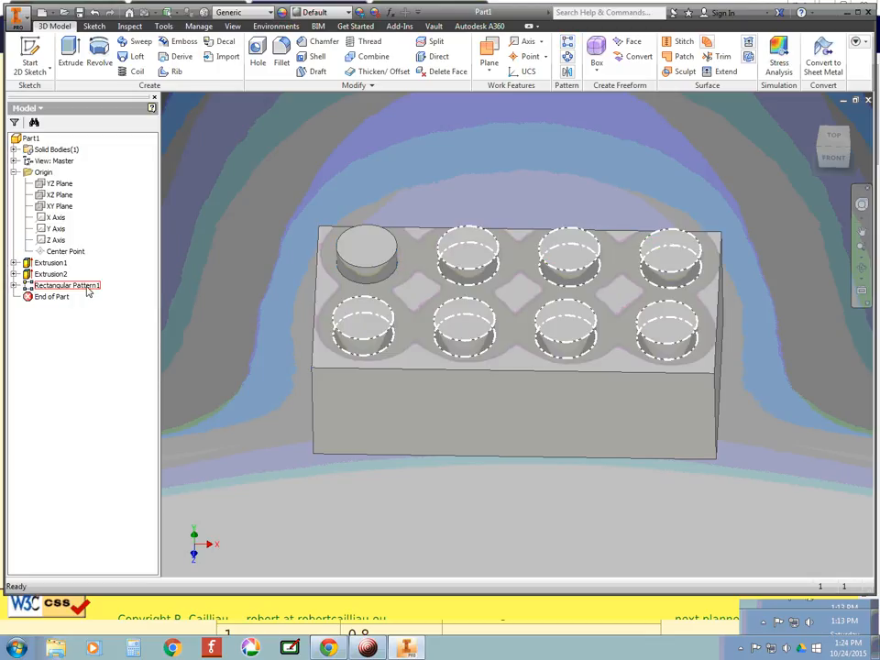
Step: Turn the brick to face its underside, then switch to Chrome and examine the underside and side drawings for the wall thickness
left_click(833, 139)
mouse_move(829, 228)
left_mouse_down()
mouse_move(831, 241)
mouse_move(842, 191)
mouse_move(862, 155)
mouse_move(863, 173)
mouse_move(866, 122)
mouse_move(863, 569)
left_mouse_up()
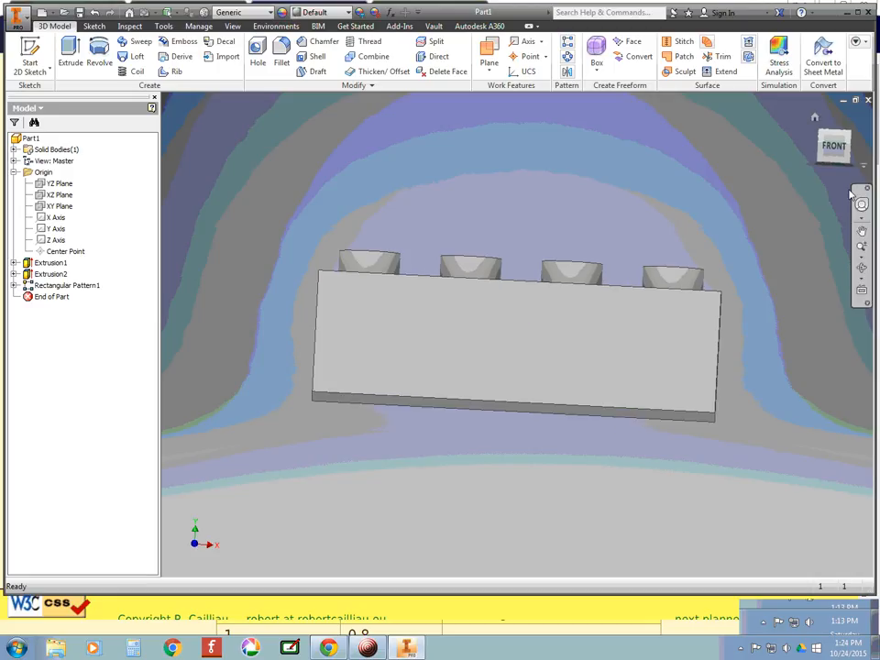
left_click_drag(836, 158, 843, 562)
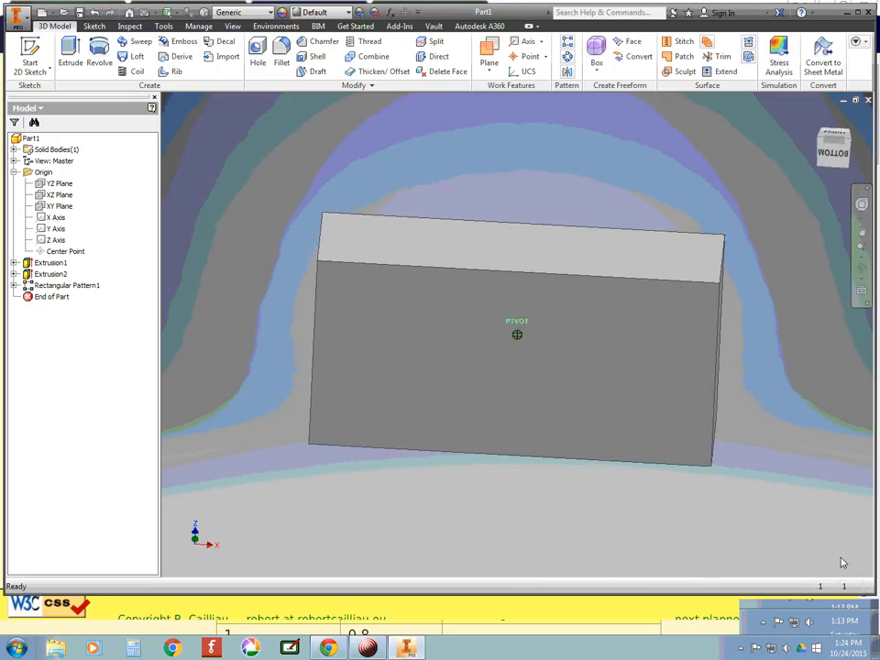
left_click(837, 149)
key("alt+Tab")
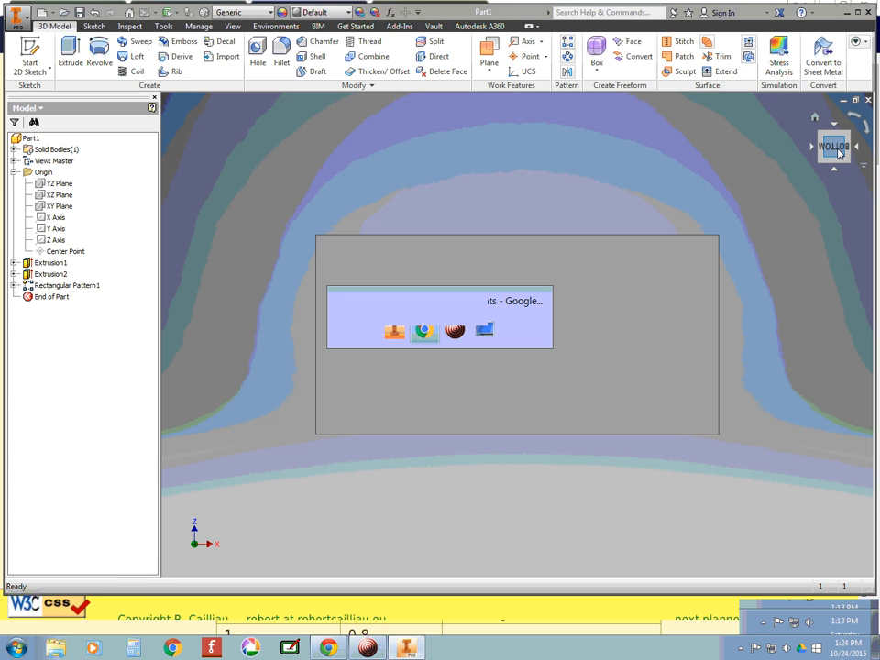
scroll(566, 356, "down", 3)
scroll(565, 357, "down", 15)
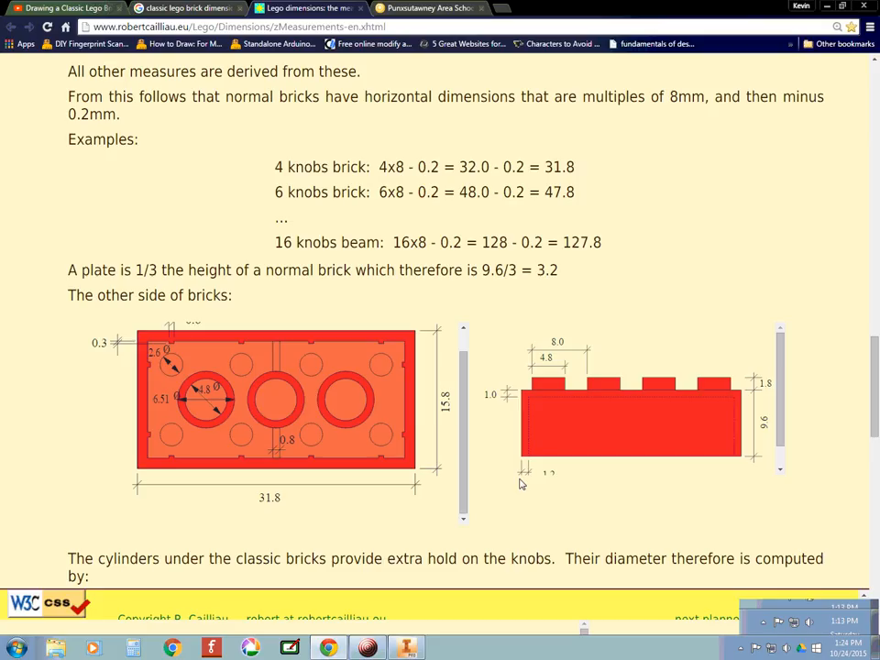
scroll(520, 483, "down", 1)
scroll(757, 341, "down", 1)
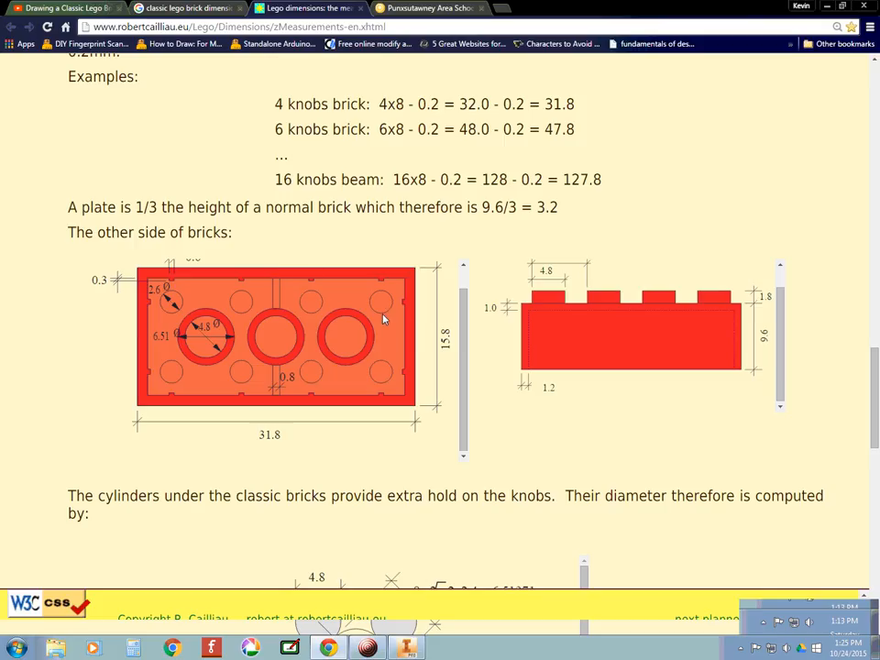
Step: Back in Inventor, start a sketch on the brick's bottom face and draw an inset rectangle about 29.9 by 14 mm
key("alt+Tab")
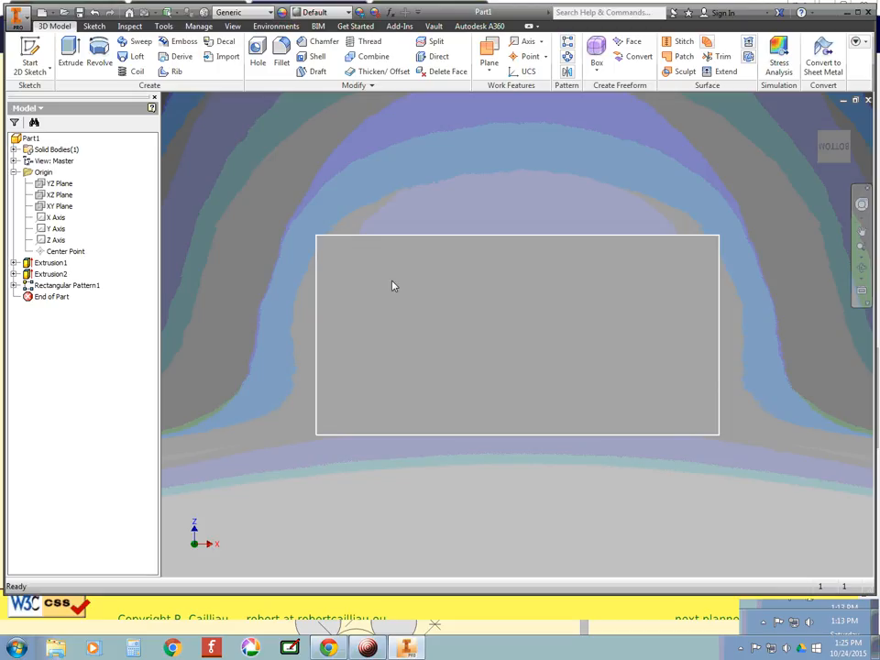
left_click(420, 300)
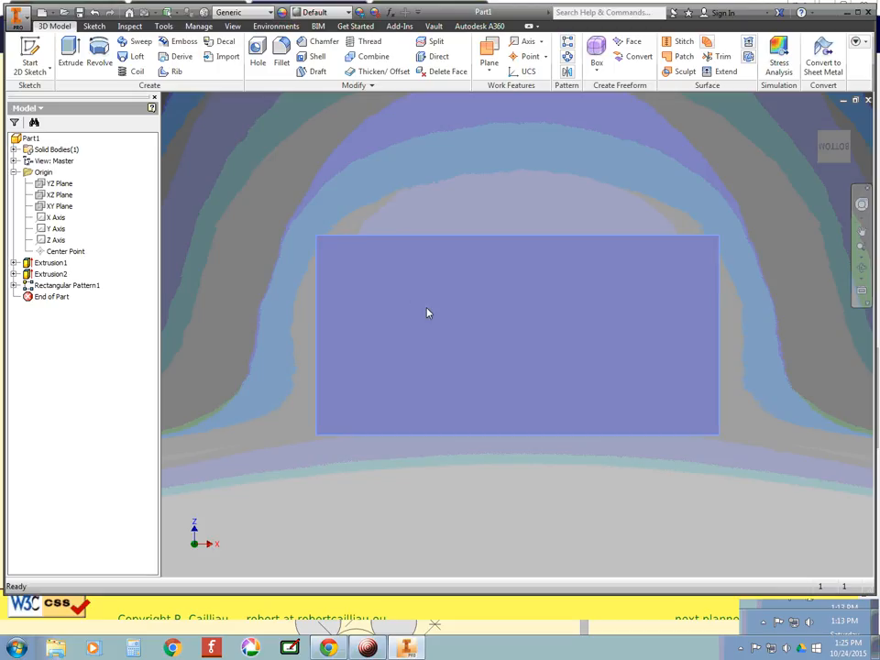
key("s")
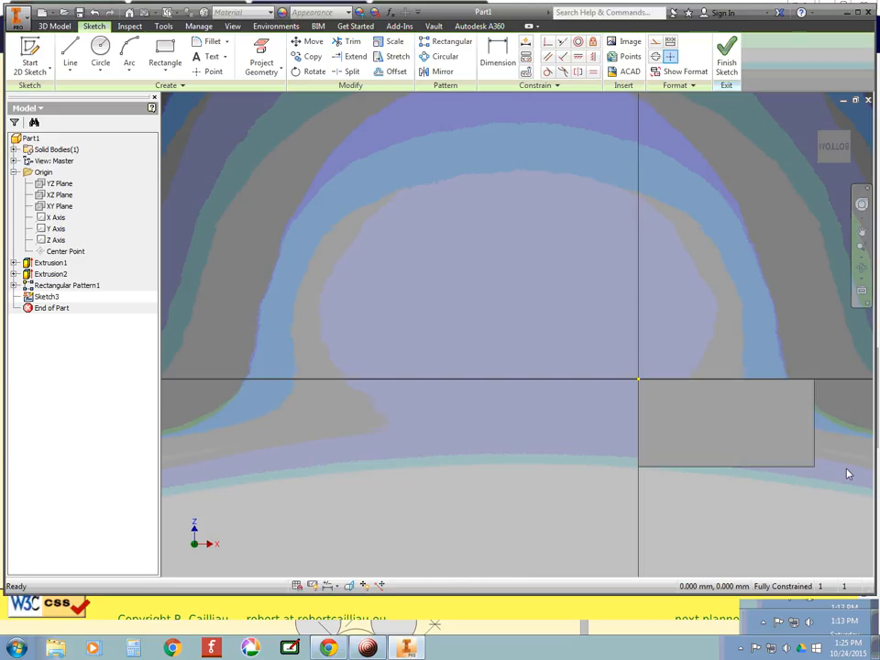
scroll(847, 473, "up", 3)
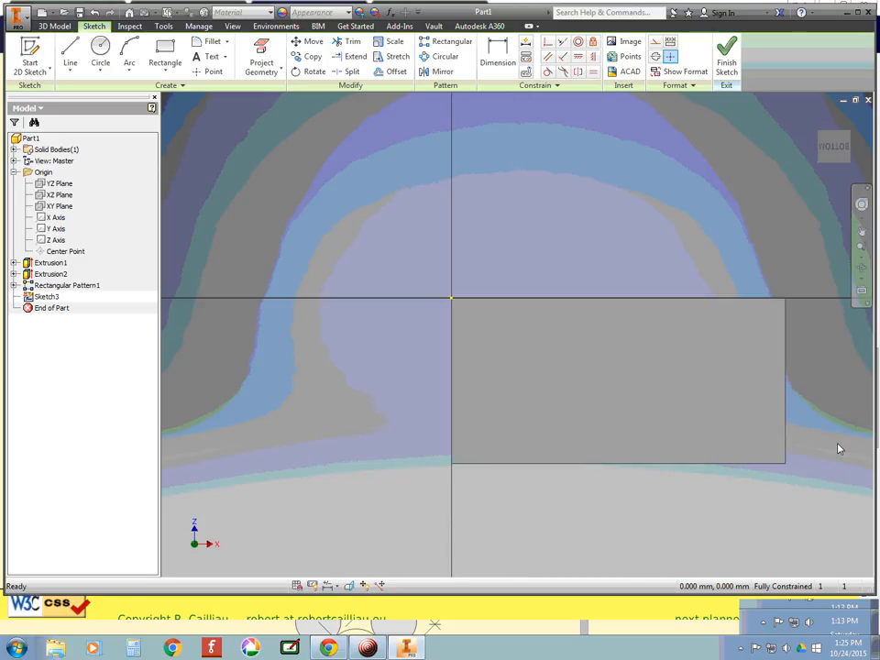
scroll(838, 448, "up", 1)
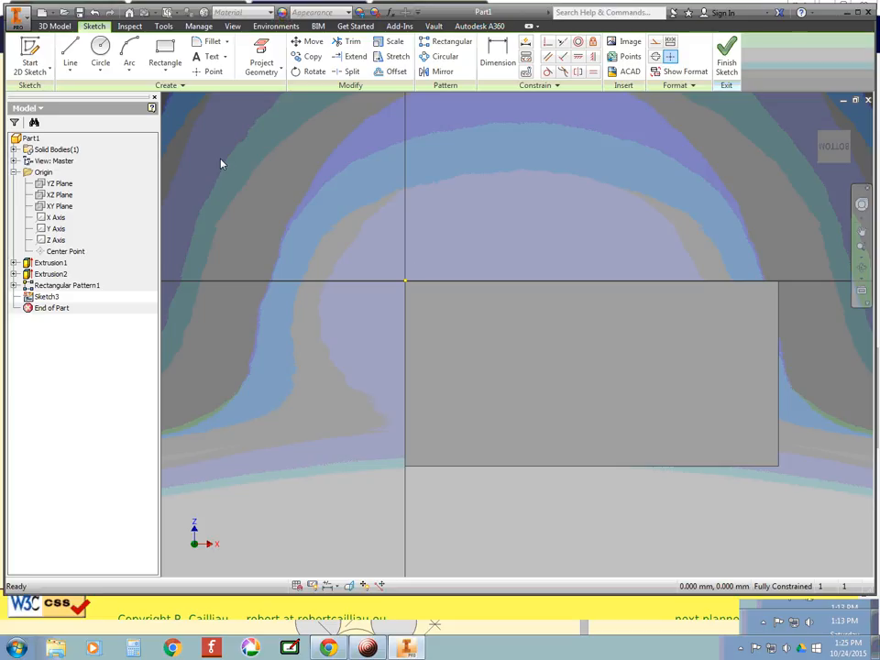
left_click(165, 51)
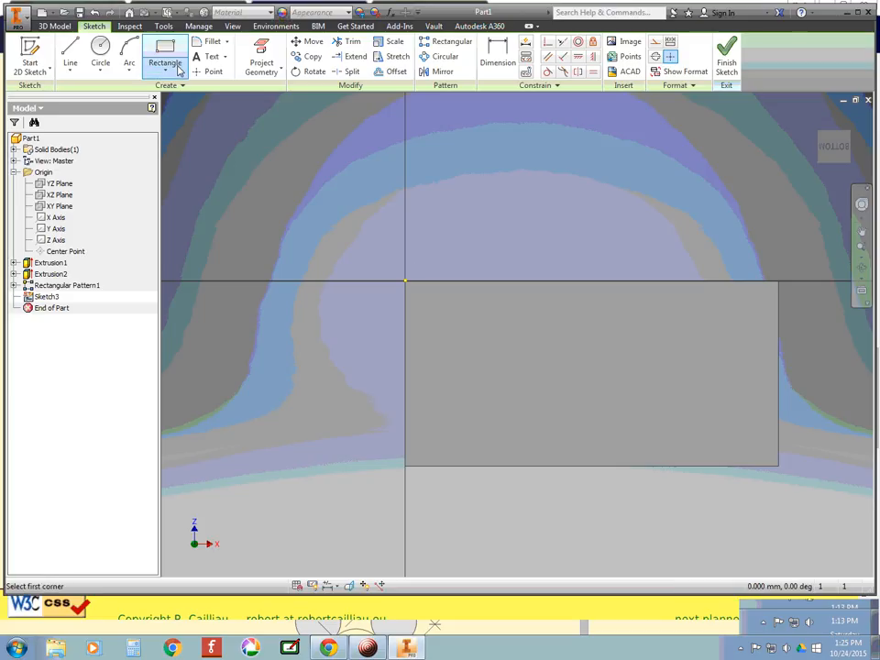
left_click(419, 293)
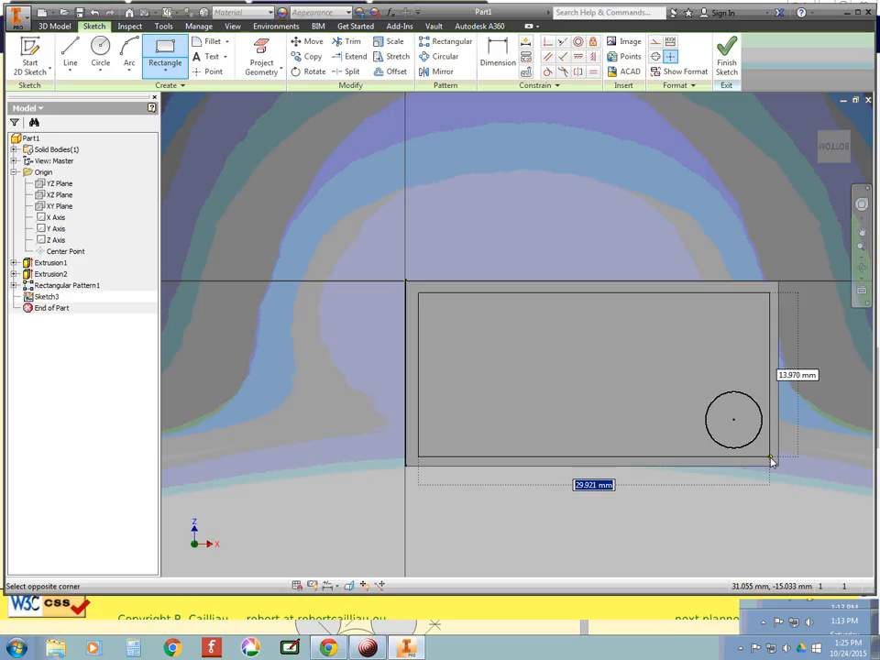
left_click(770, 460)
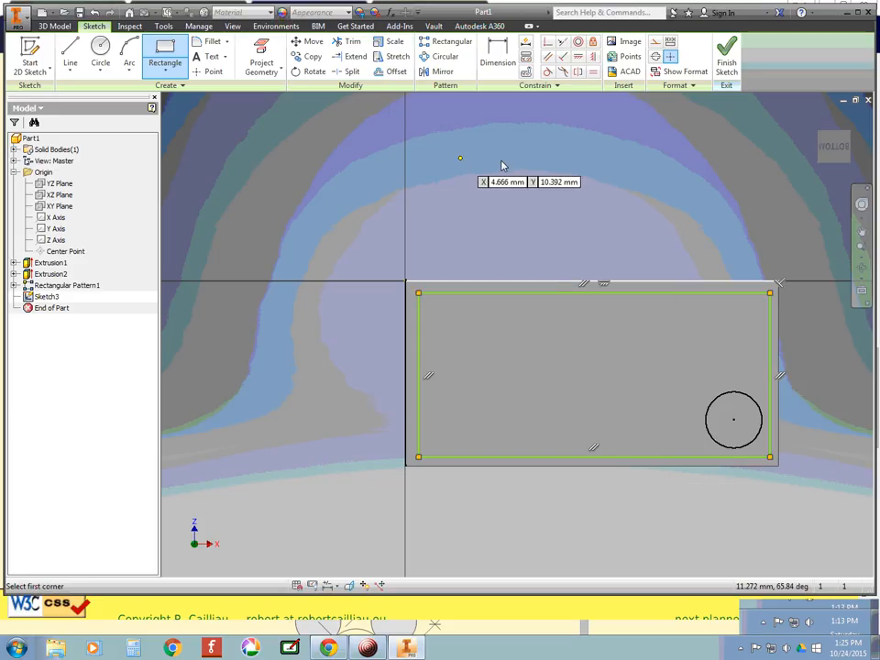
key("Escape")
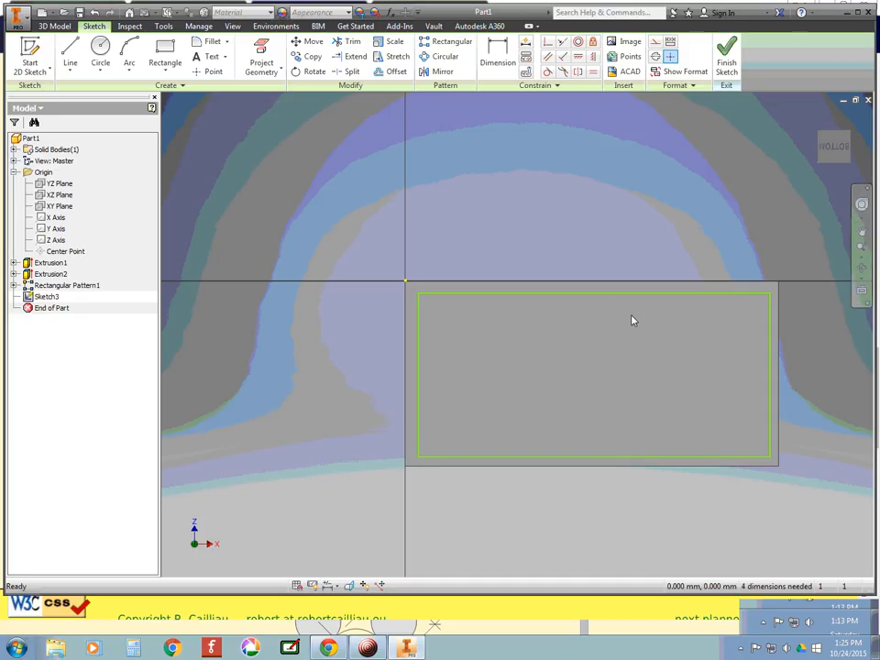
left_click(495, 55)
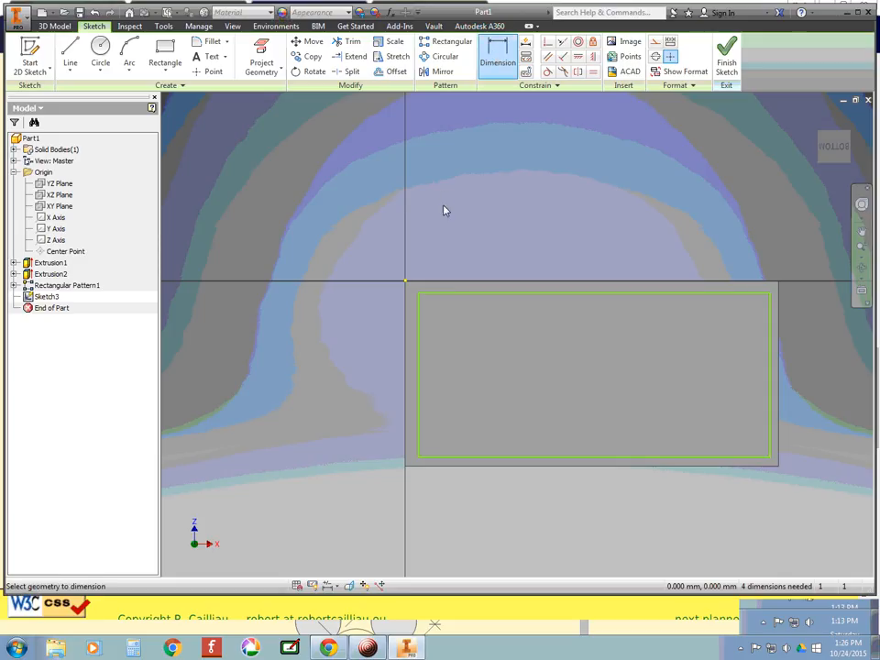
left_click(440, 294)
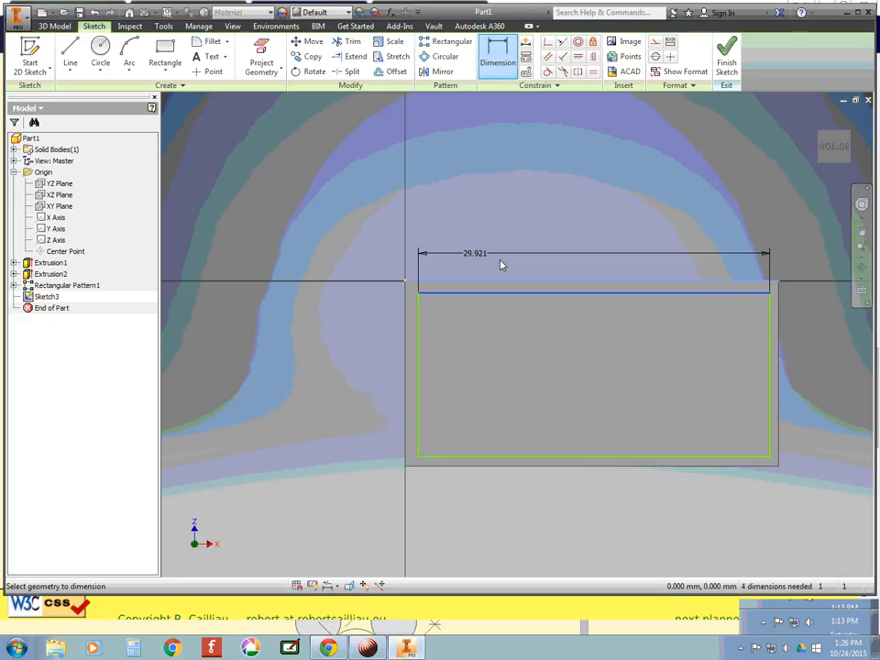
key("Escape")
left_click(479, 26)
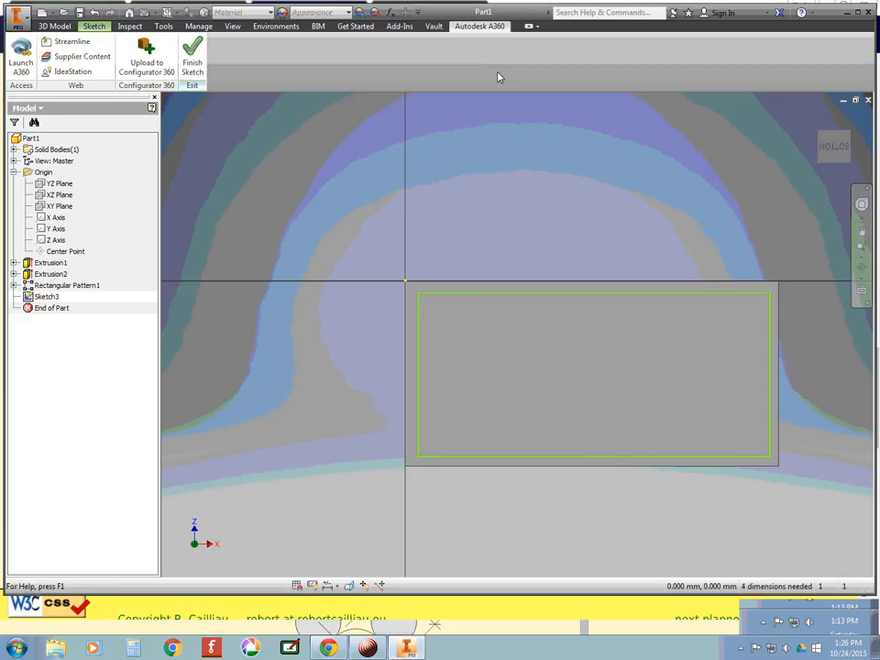
left_click(94, 26)
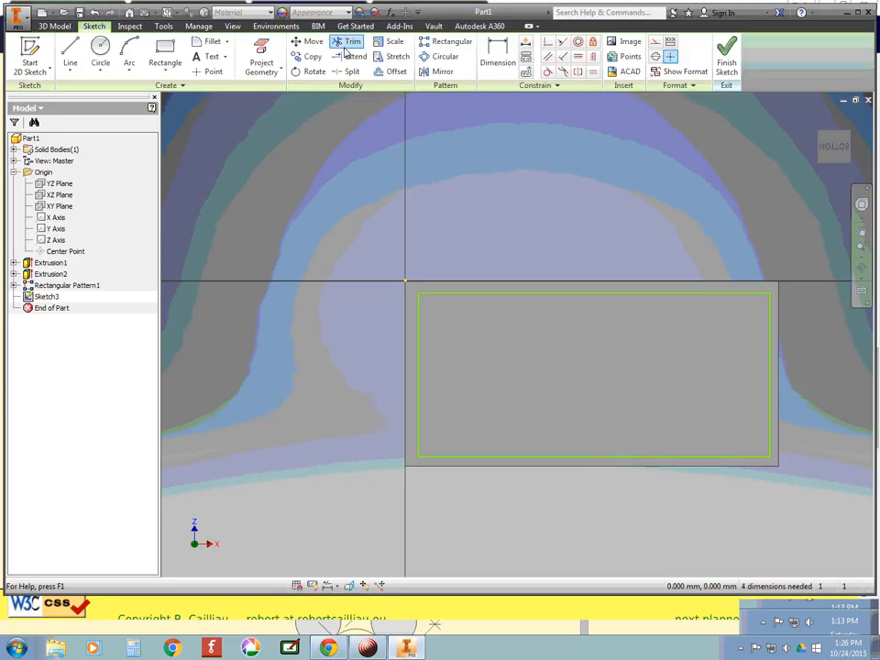
Step: Dimension the gap between the brick's long edge at the origin and the inset rectangle's adjacent edge as 1.2 mm
left_click(498, 53)
scroll(490, 212, "down", 3)
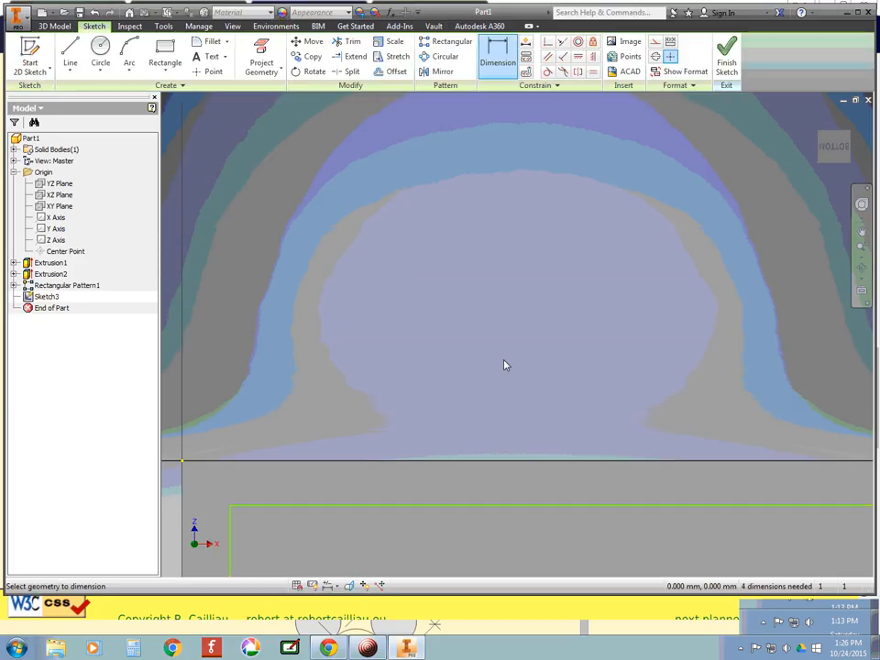
scroll(504, 378, "up", 2)
scroll(552, 541, "up", 3)
scroll(567, 566, "up", 4)
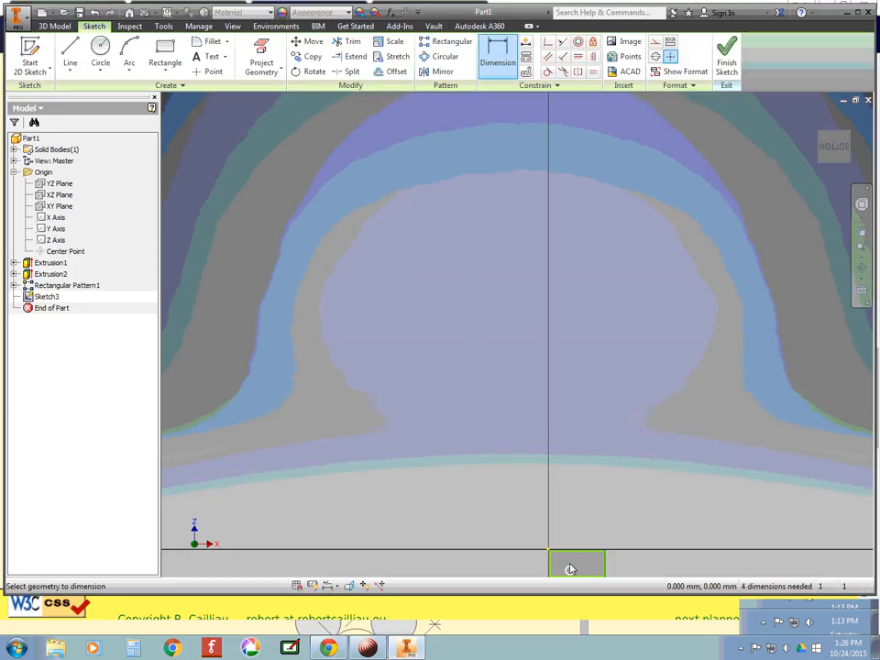
scroll(570, 568, "down", 5)
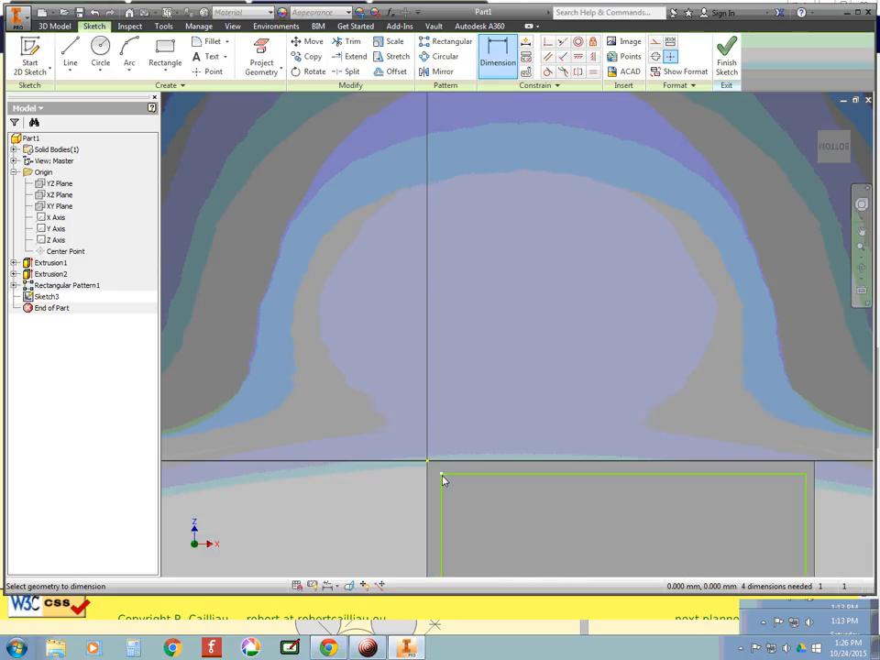
left_click(441, 475)
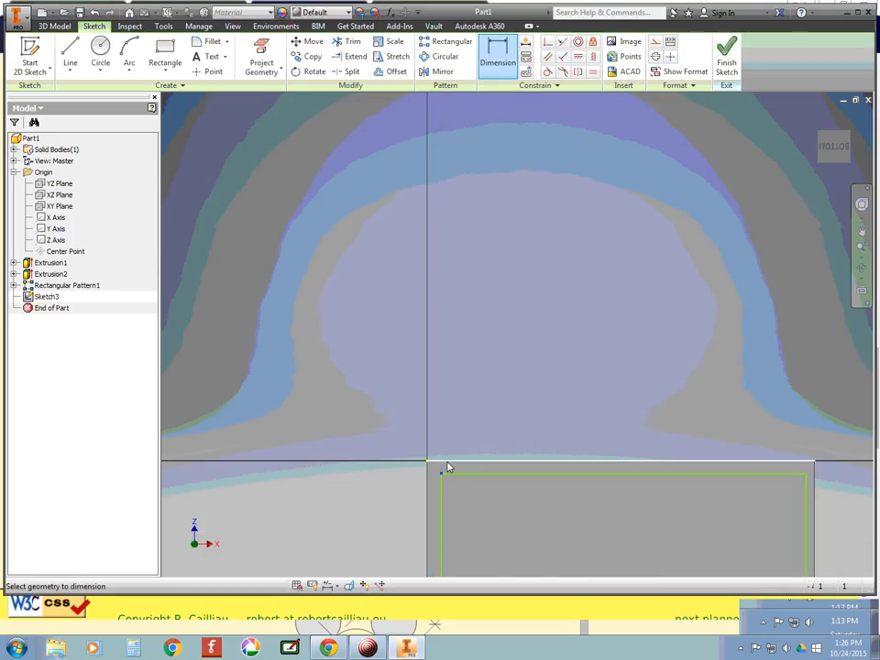
left_click(496, 418)
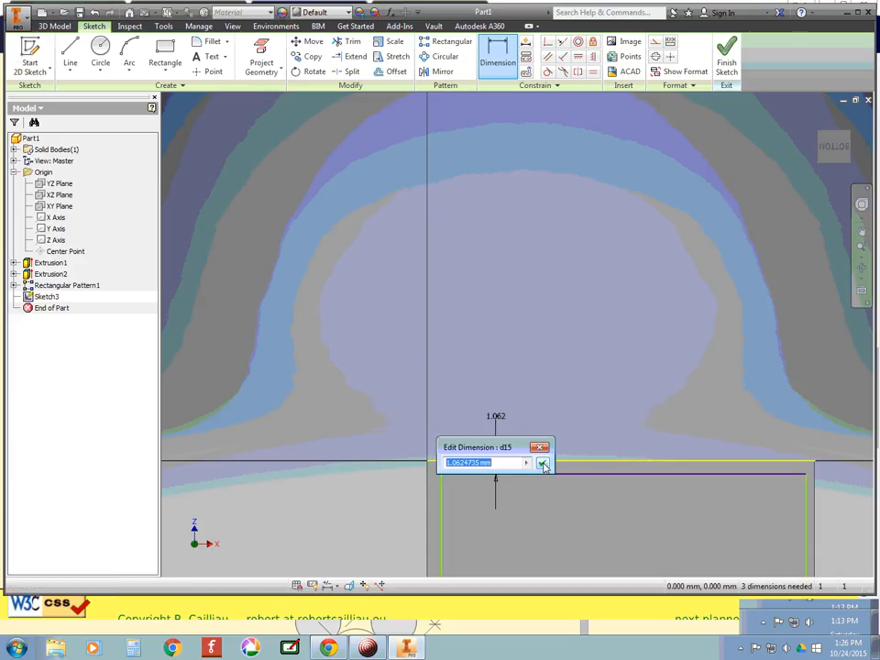
type("1.2")
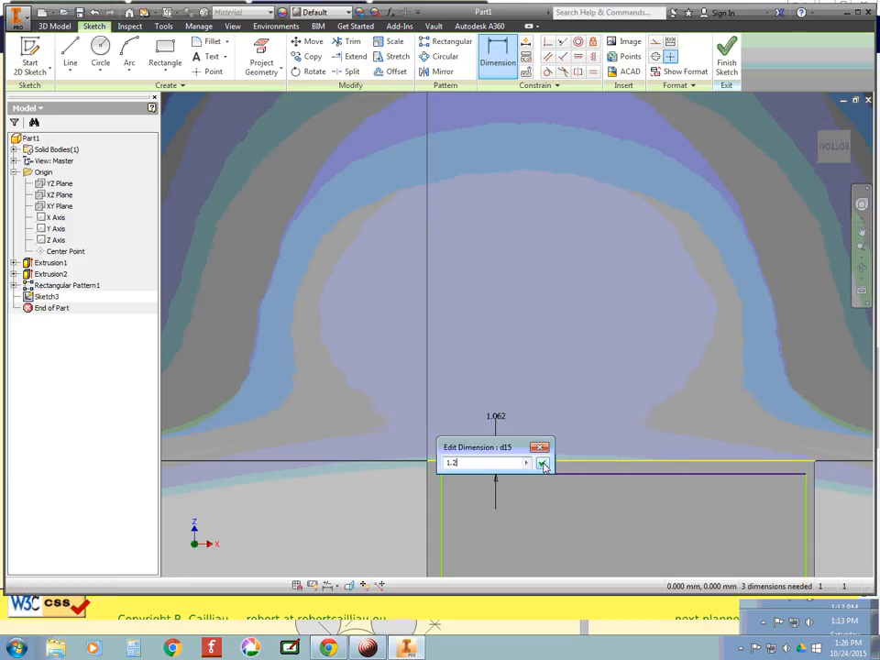
left_click(543, 465)
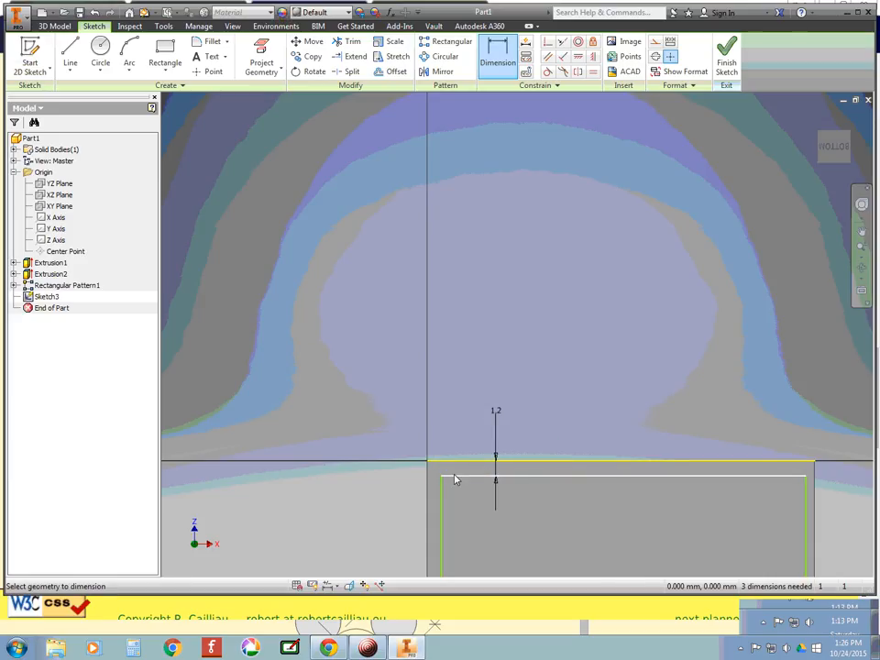
scroll(469, 563, "up", 10)
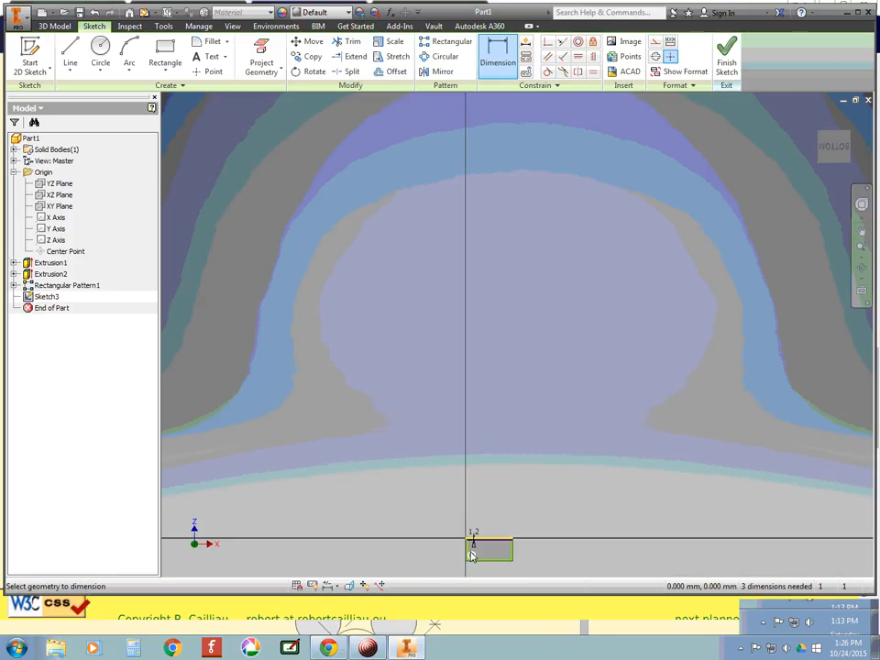
Step: Dimension the gap between the brick's short edge at the origin and the inset rectangle, linking its value to the existing 1.2 mm dimension
scroll(469, 568, "down", 10)
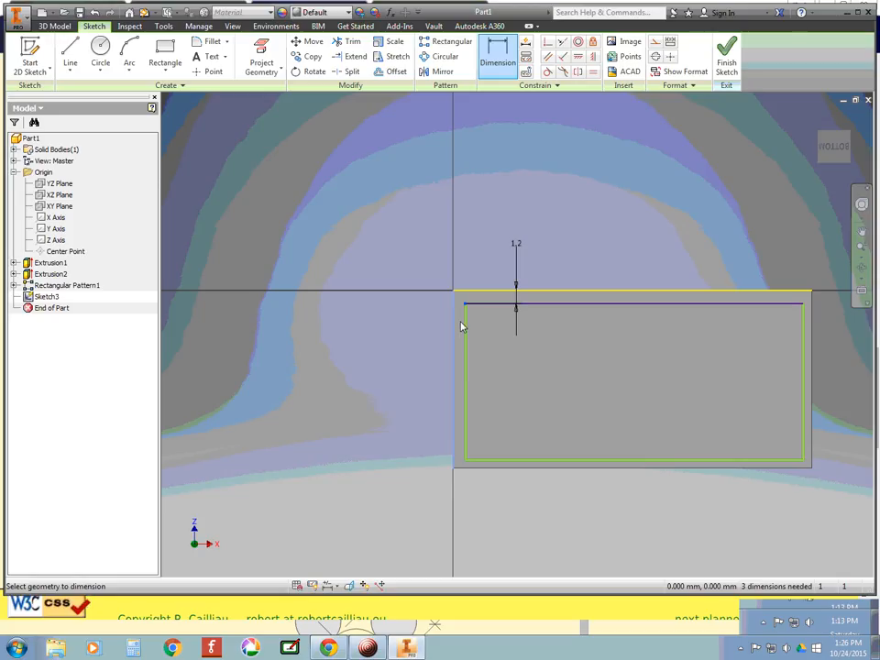
left_click(455, 327)
left_click(406, 321)
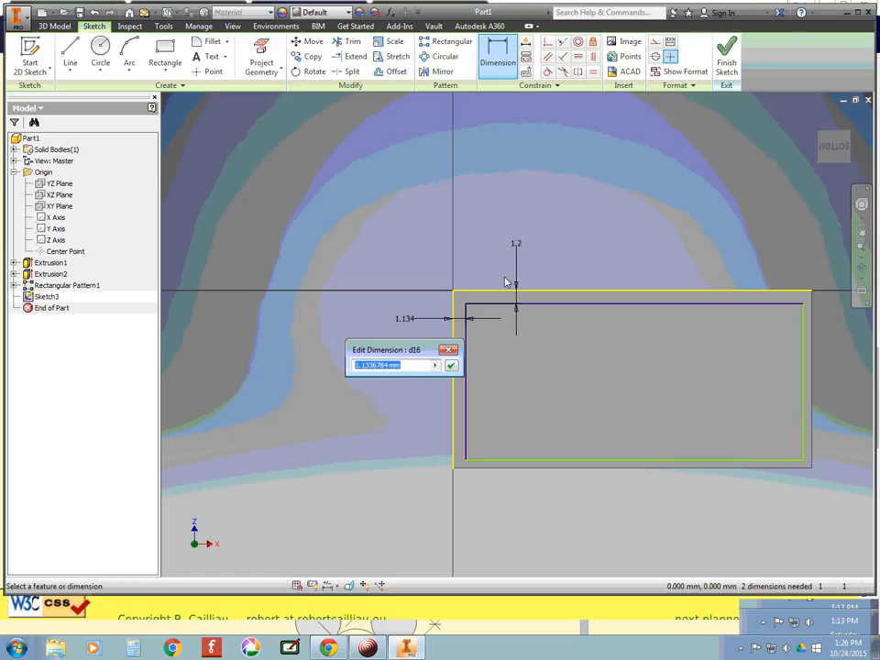
left_click(514, 248)
left_click(451, 364)
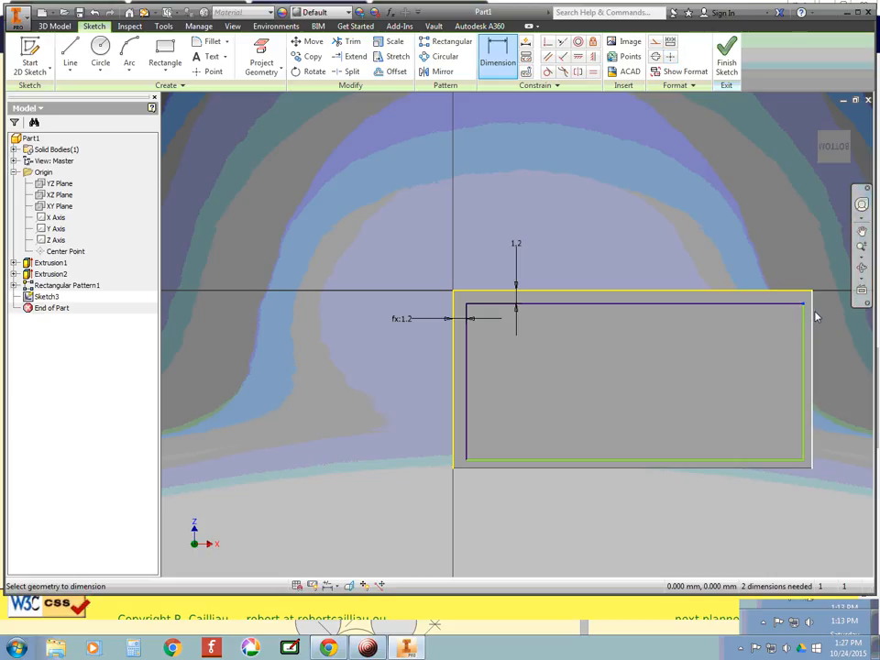
Step: Dimension the gap at the opposite short edge of the brick, linked to the 1.2 mm gap dimension (d15)
left_click(804, 316)
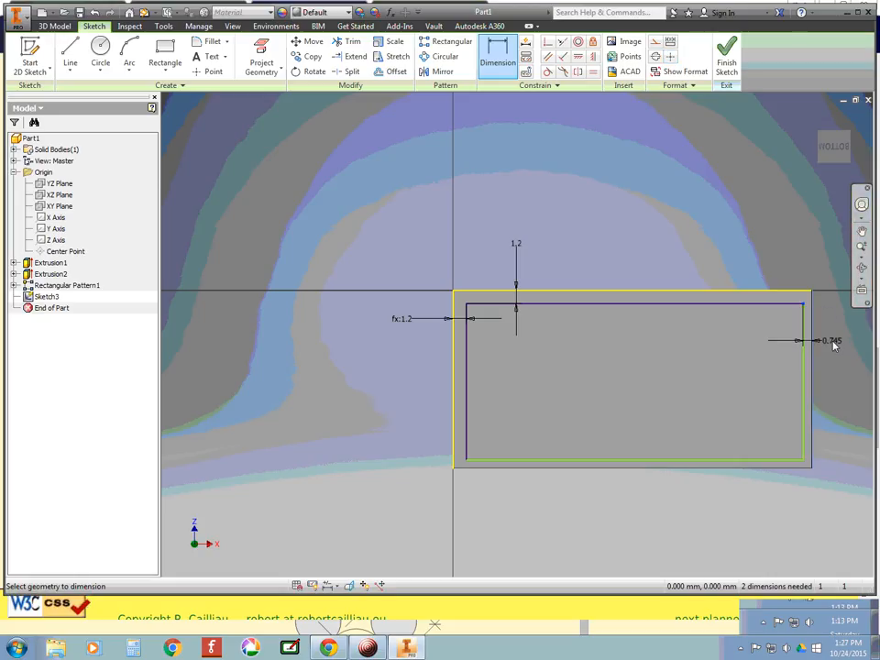
left_click(846, 346)
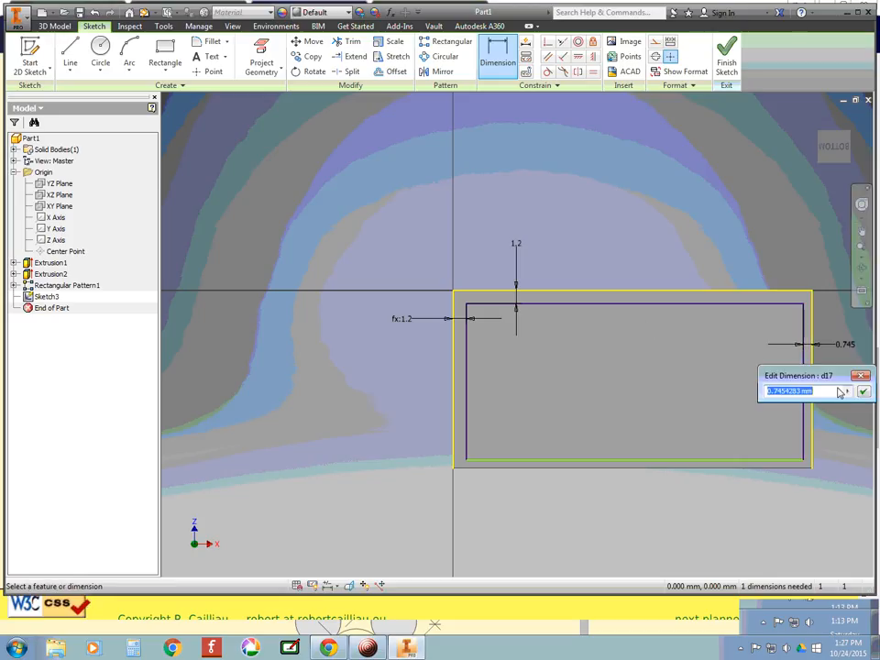
left_click(517, 249)
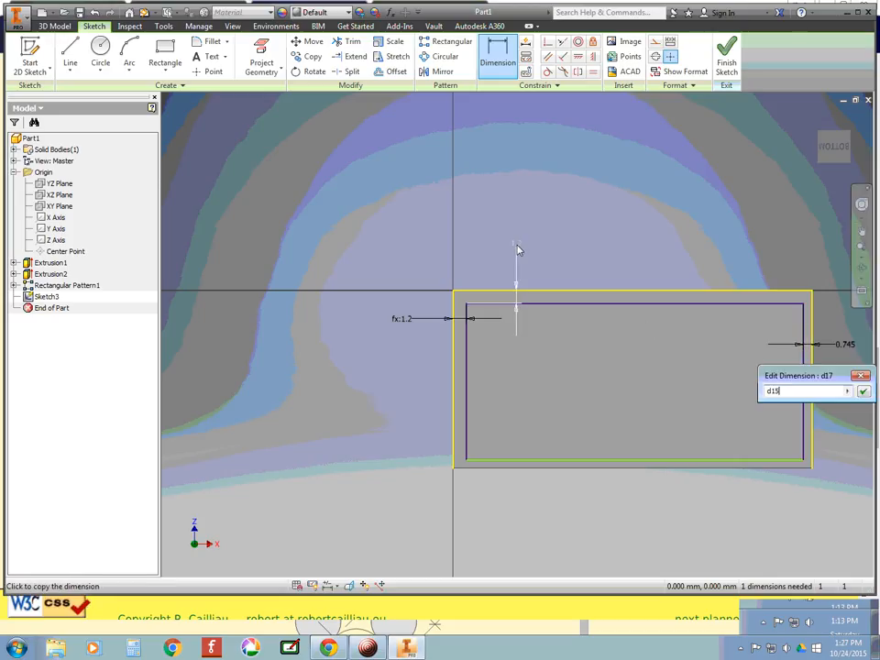
left_click(864, 391)
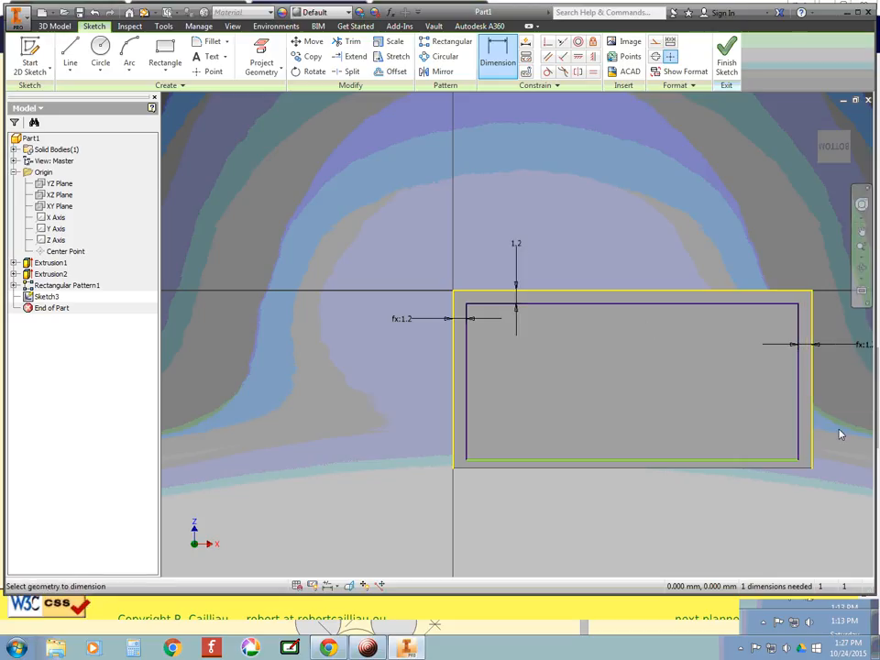
Step: Dimension the gap at the remaining long edge of the brick, linked to the 1.2 mm gap dimension (d15)
left_click(798, 463)
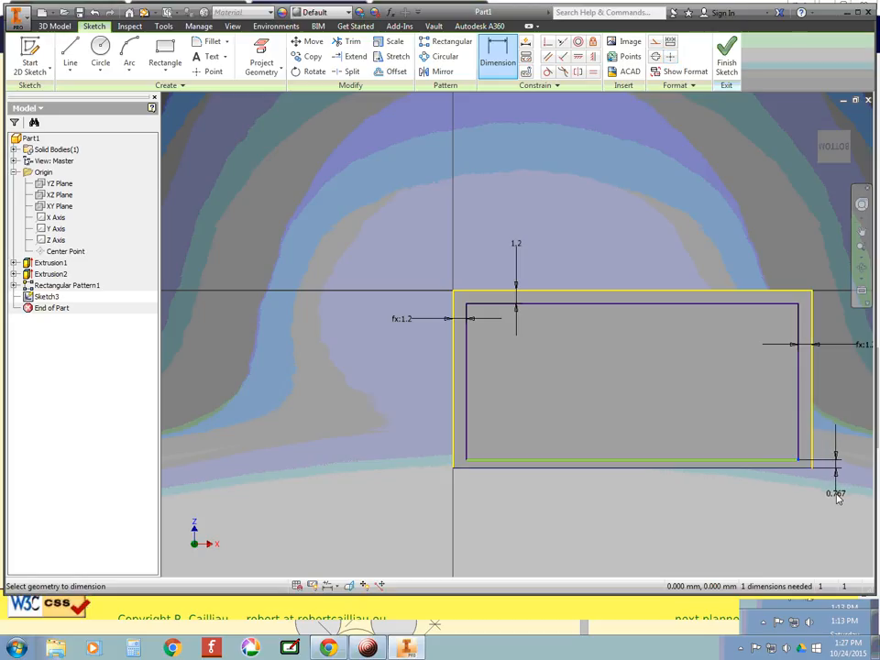
left_click(837, 497)
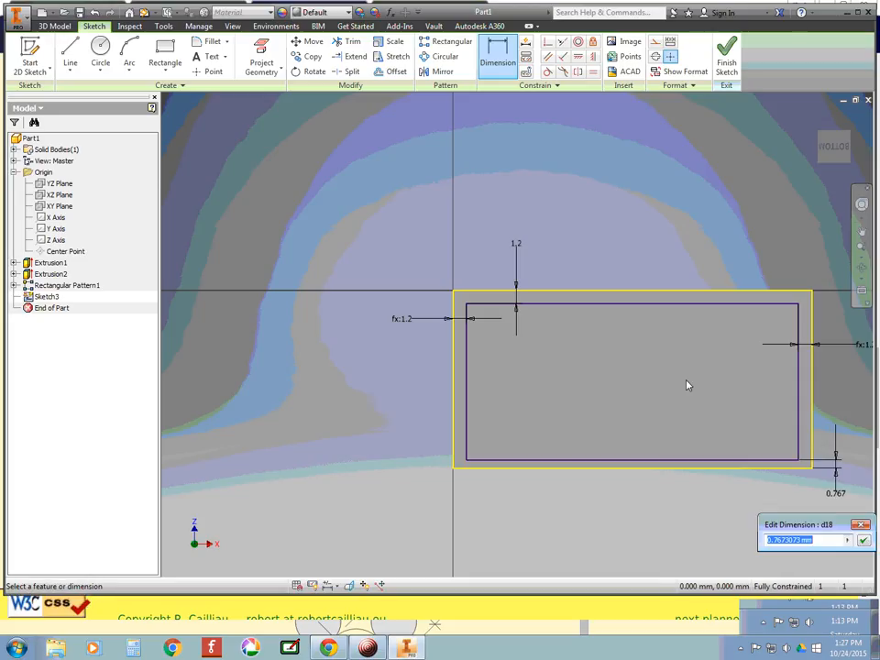
left_click(515, 243)
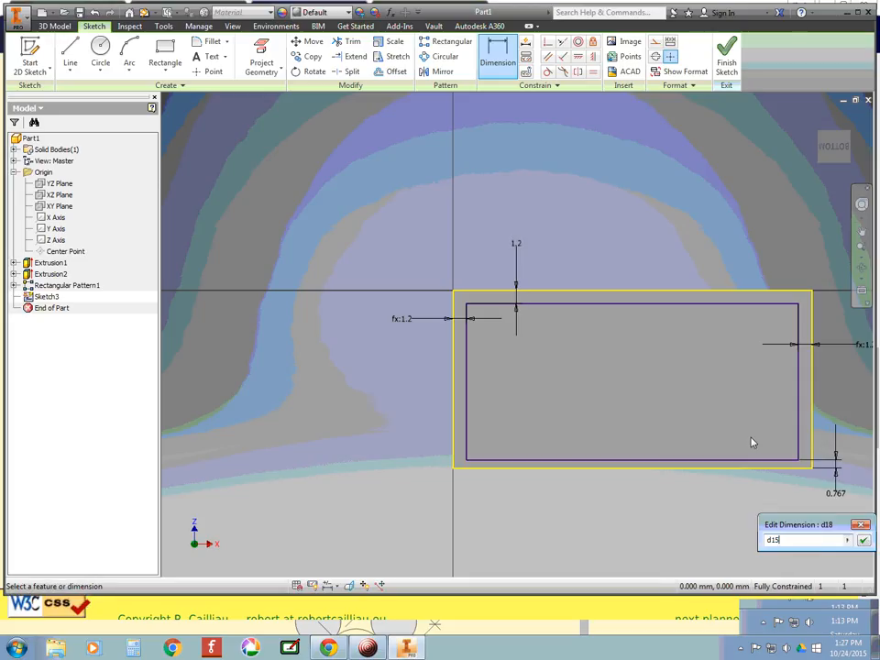
left_click(863, 542)
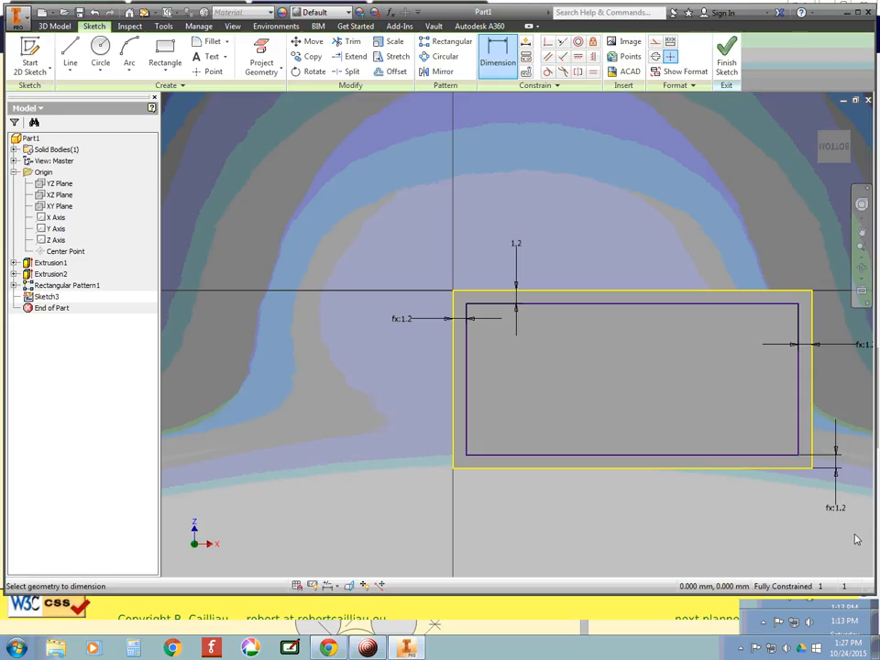
Step: Test the linked wall gaps by setting the driving dimension to 2.4 mm, and restore it to 1.2 mm
double_click(515, 247)
left_click(560, 290)
double_click(515, 243)
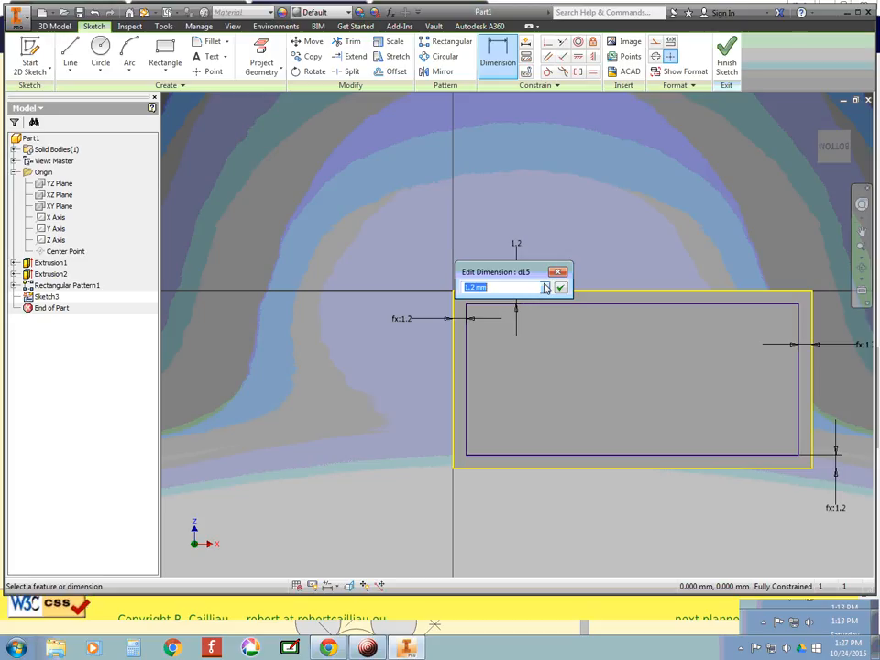
type("2.4")
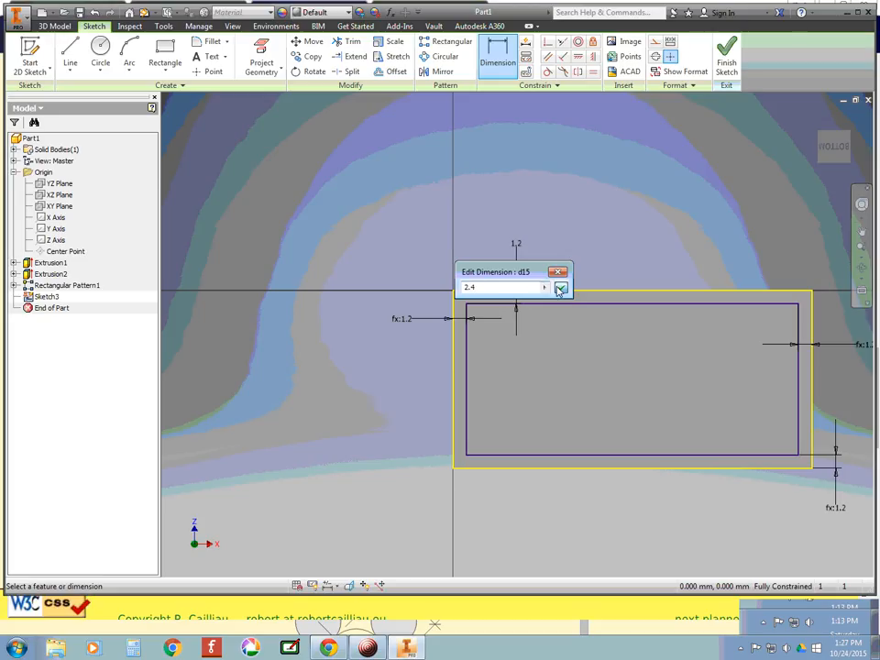
left_click(560, 288)
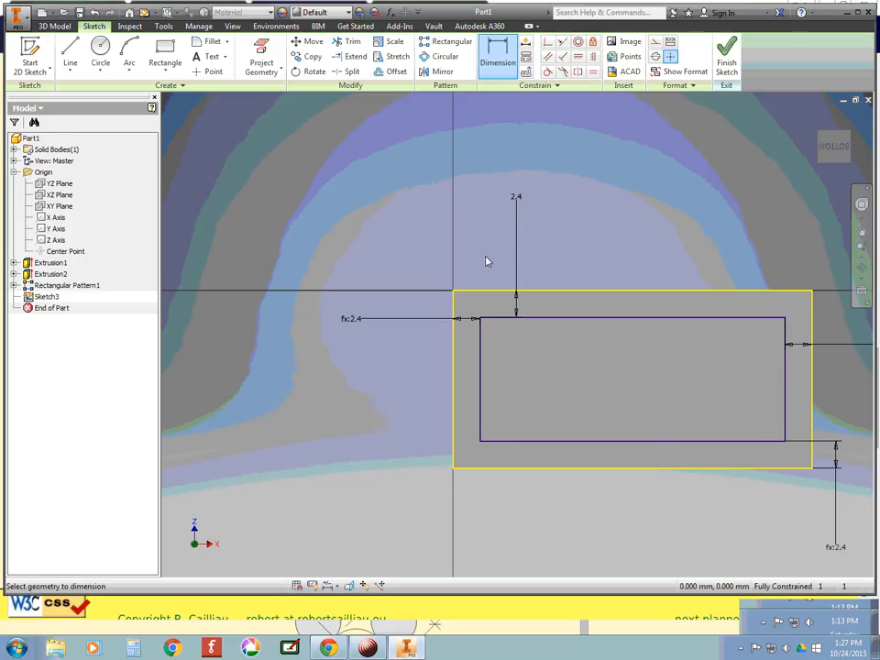
double_click(515, 198)
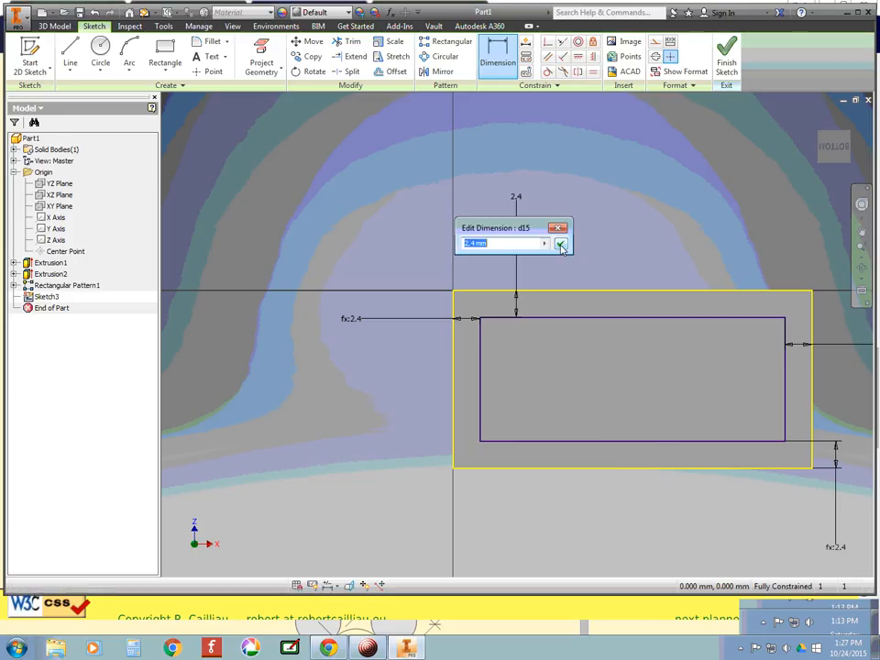
type("1.2")
left_click(560, 244)
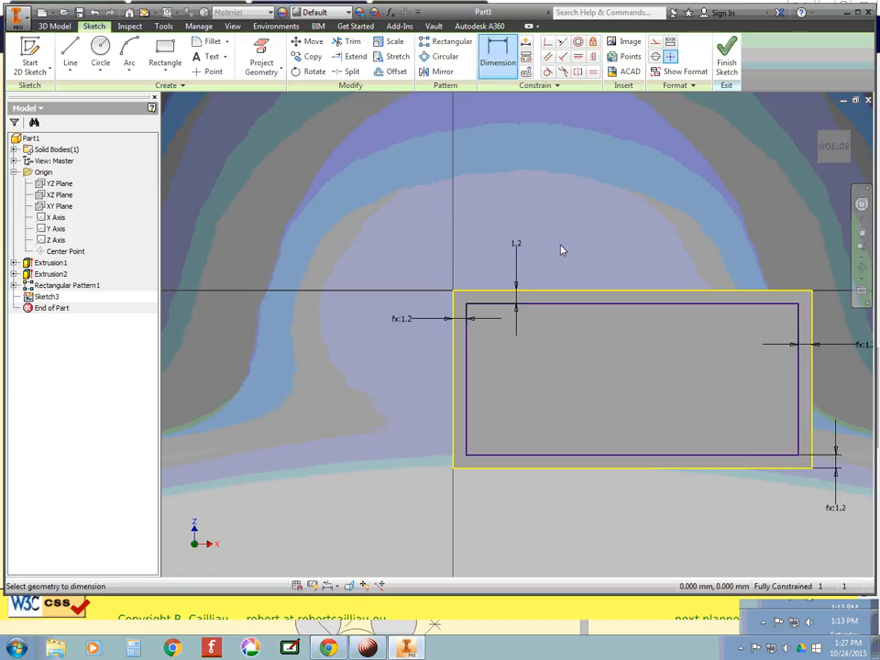
Step: Finish the sketch and set up a cut extrusion of the inner rectangle, directed into the brick from its underside
scroll(870, 459, "down", 6)
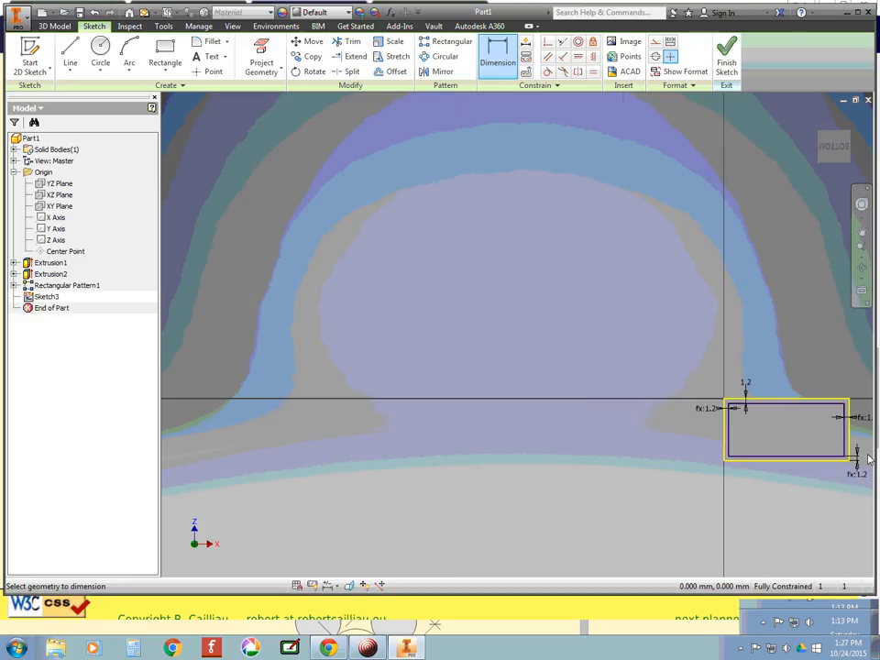
scroll(872, 453, "up", 7)
scroll(749, 428, "down", 4)
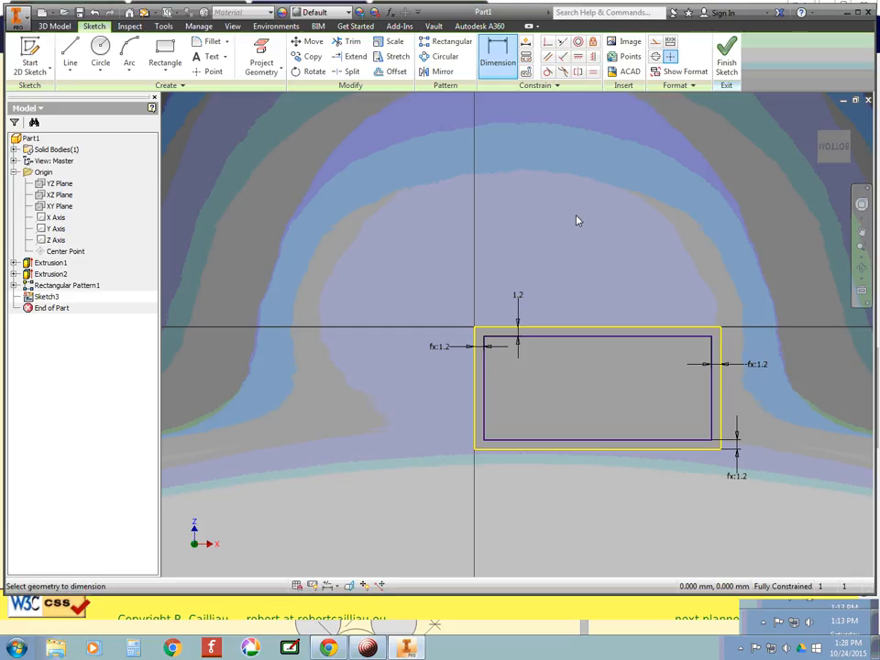
key("e")
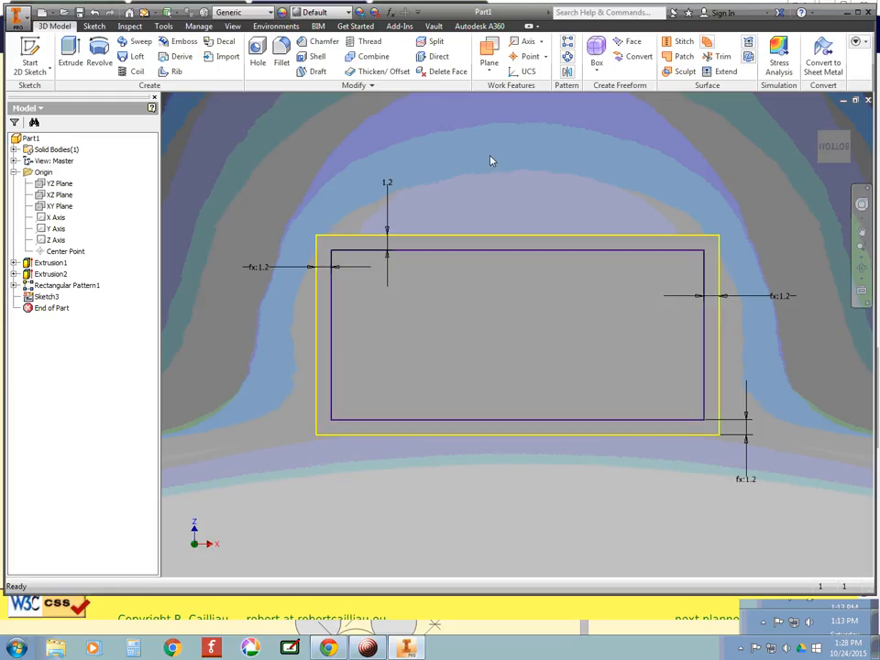
key("e")
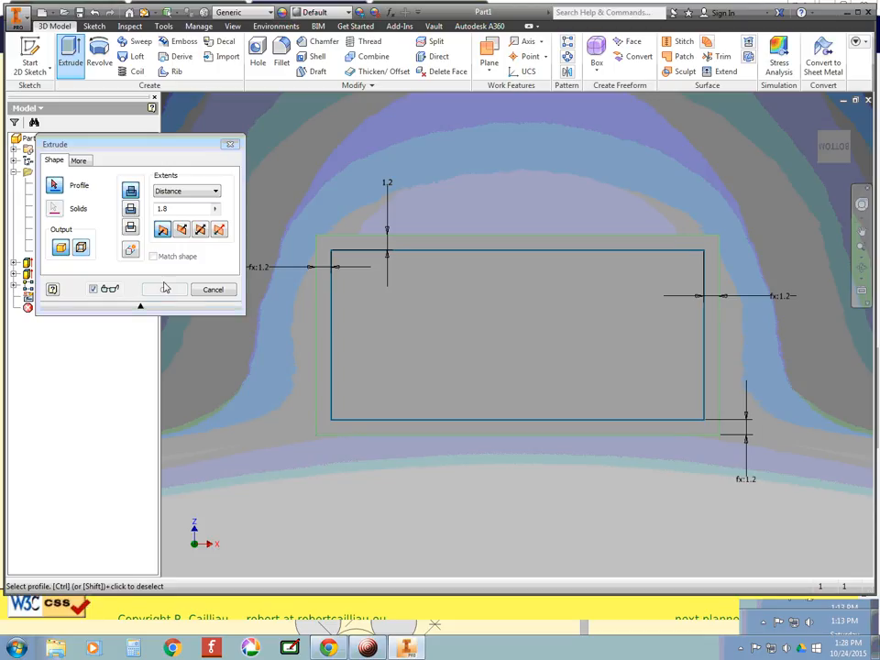
left_click(458, 333)
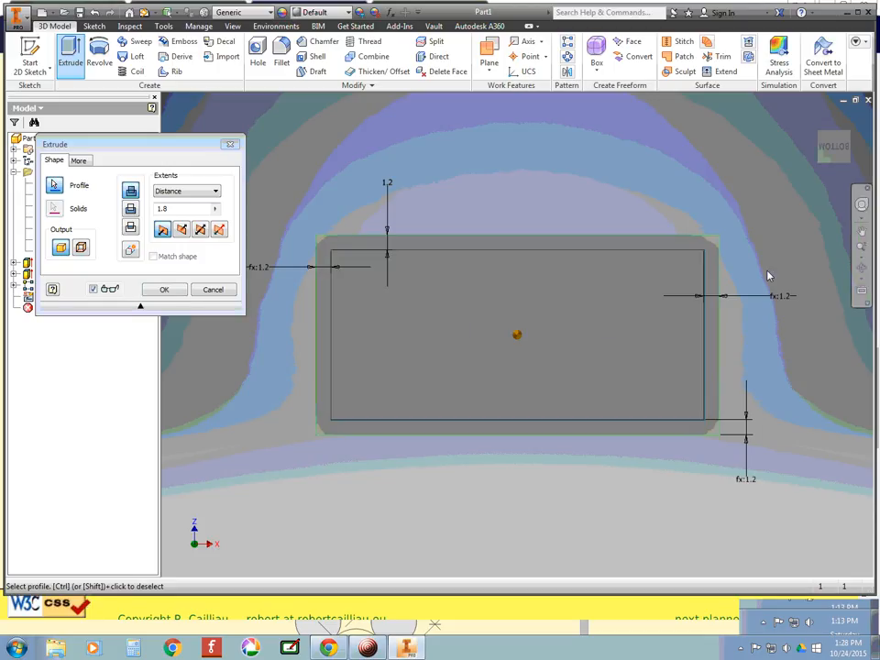
mouse_move(837, 139)
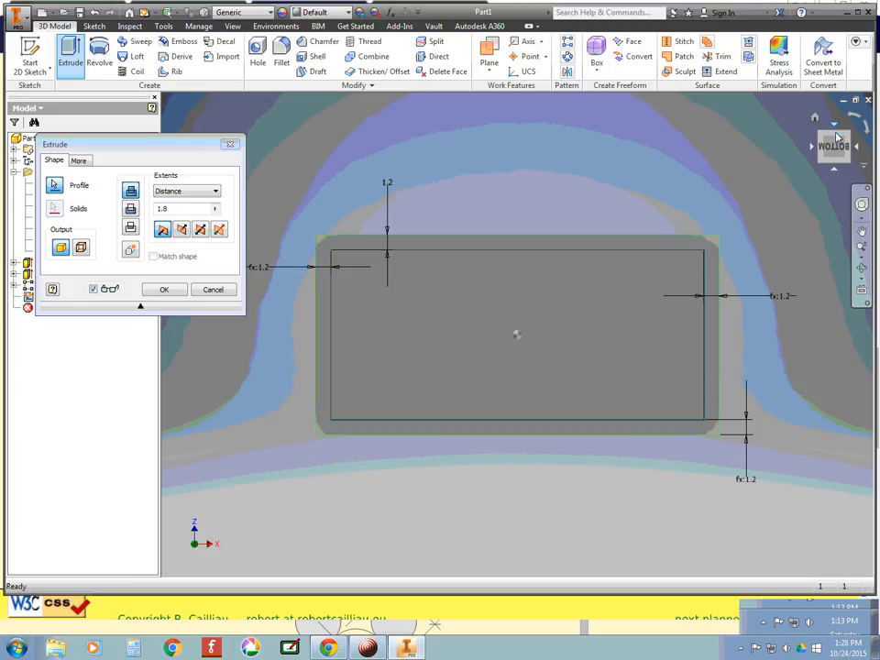
left_click_drag(837, 139, 799, 180)
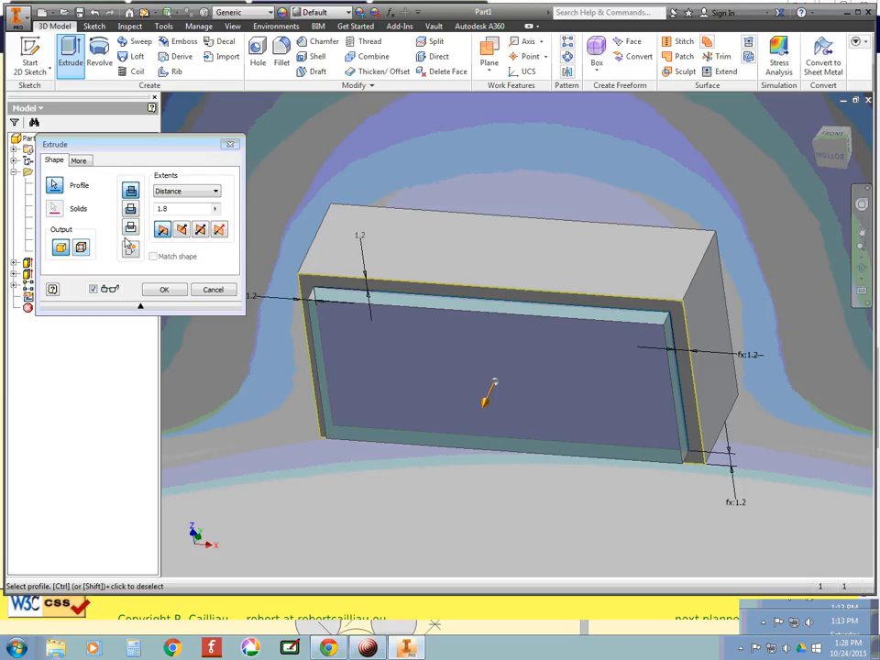
left_click(181, 230)
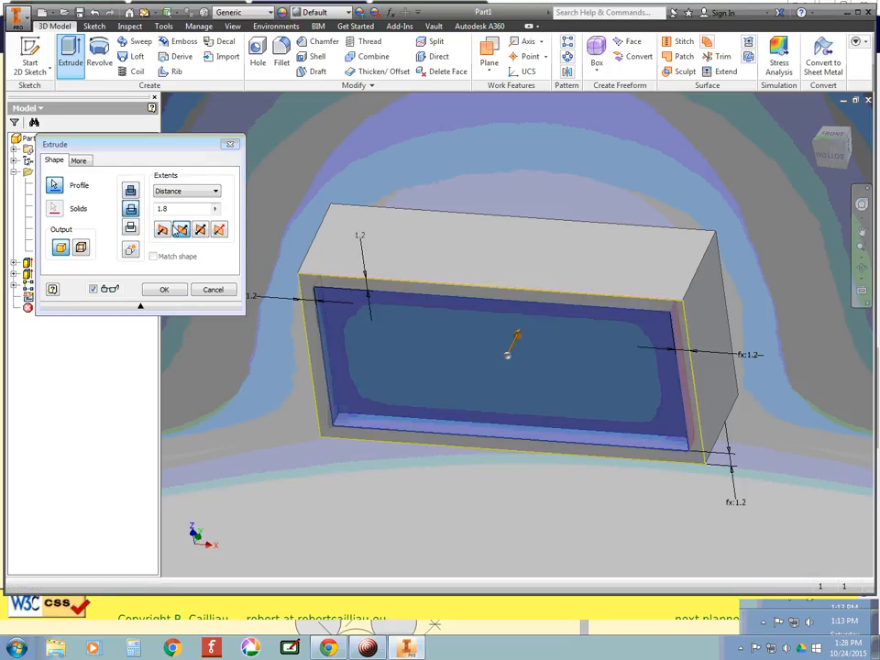
left_click(131, 209)
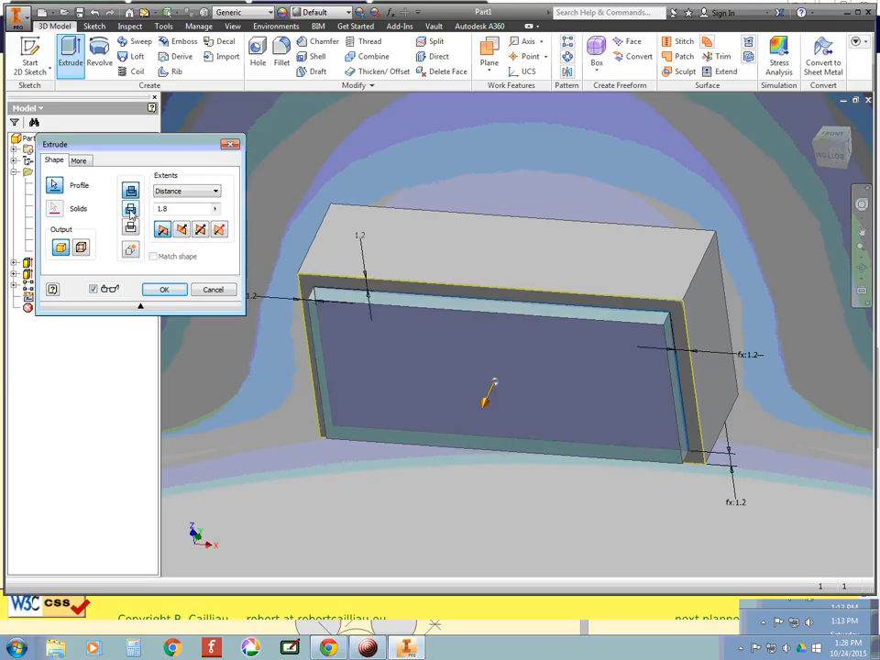
left_click(181, 230)
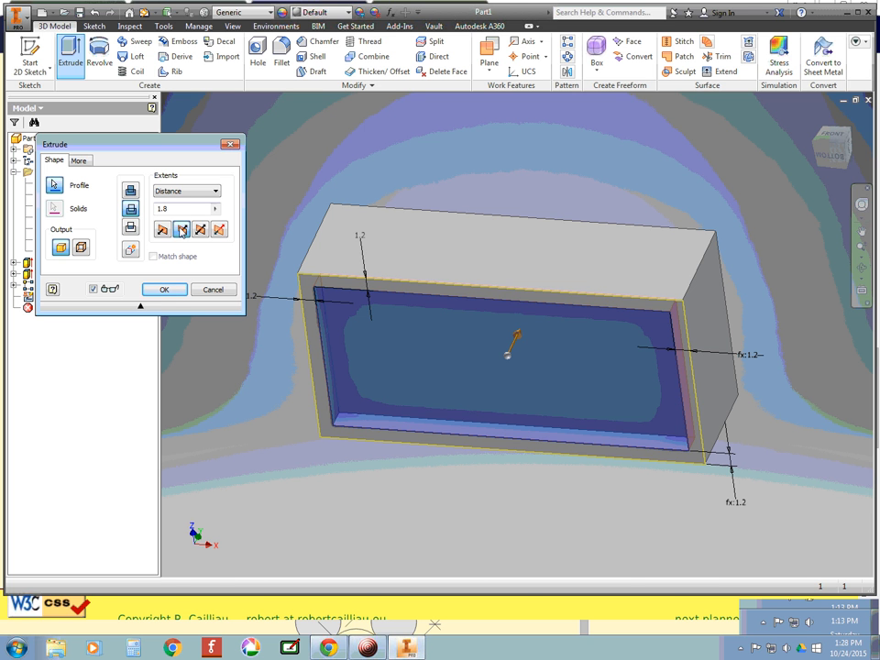
Step: Check the height and top thickness on the side drawing in Chrome, and cut the inner rectangle to a depth of 9.6-1 mm in Inventor
key("alt+Tab")
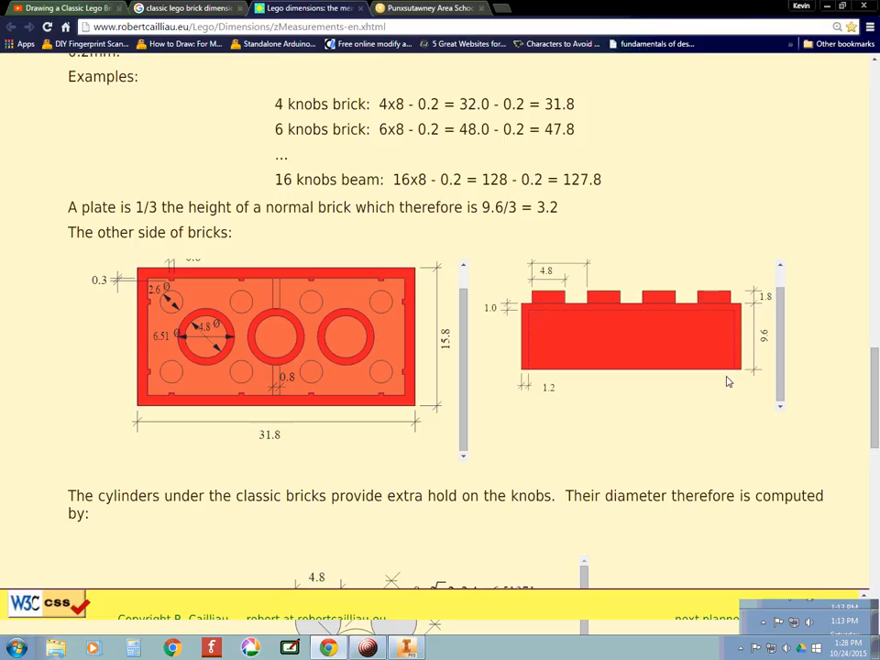
key("alt+Tab")
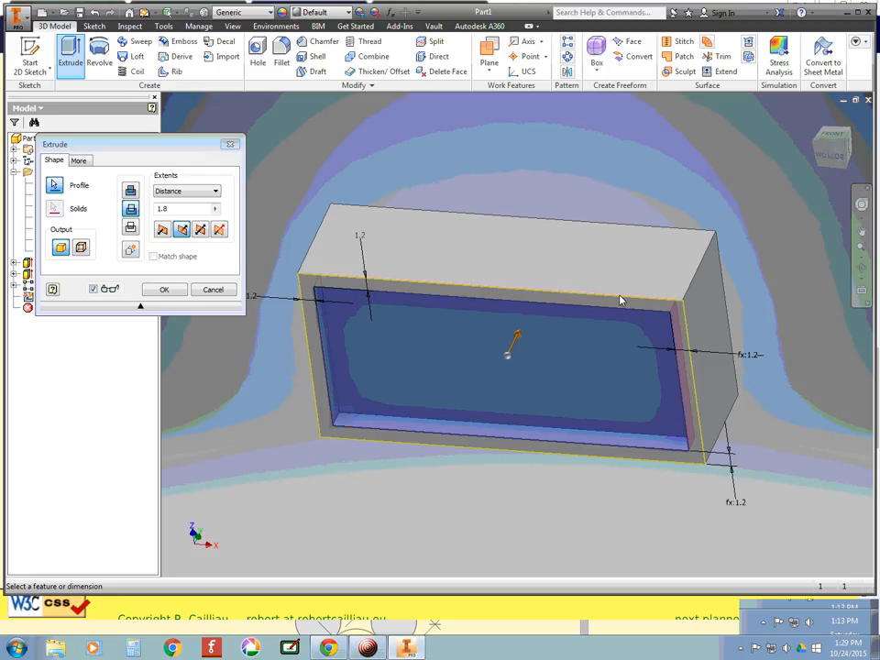
double_click(195, 208)
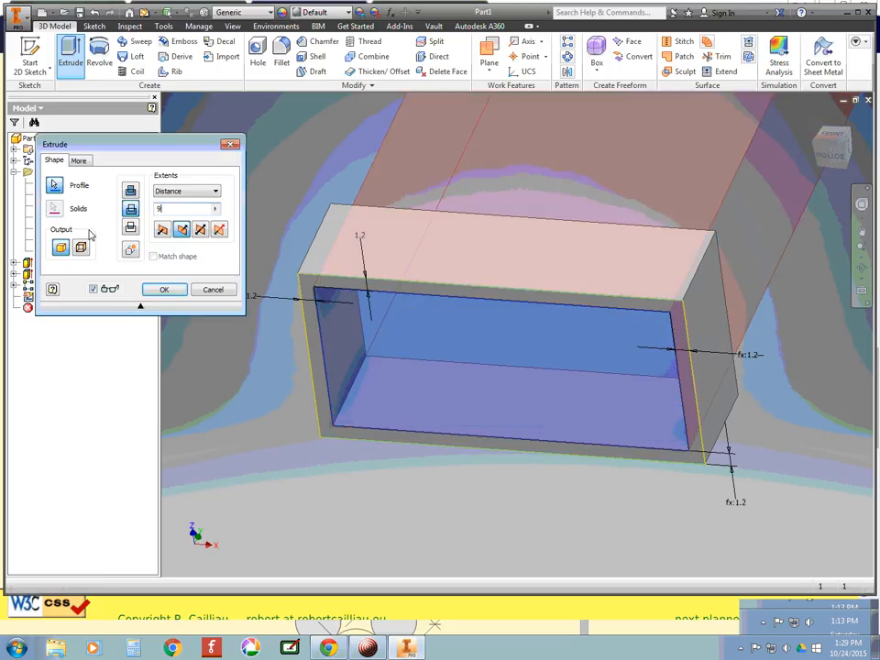
type("-1")
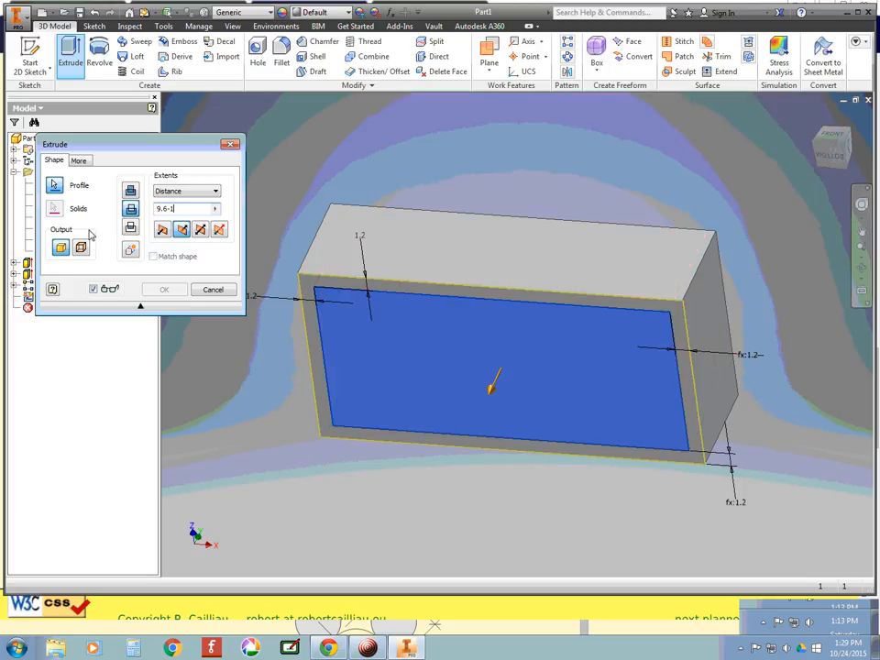
left_click(164, 289)
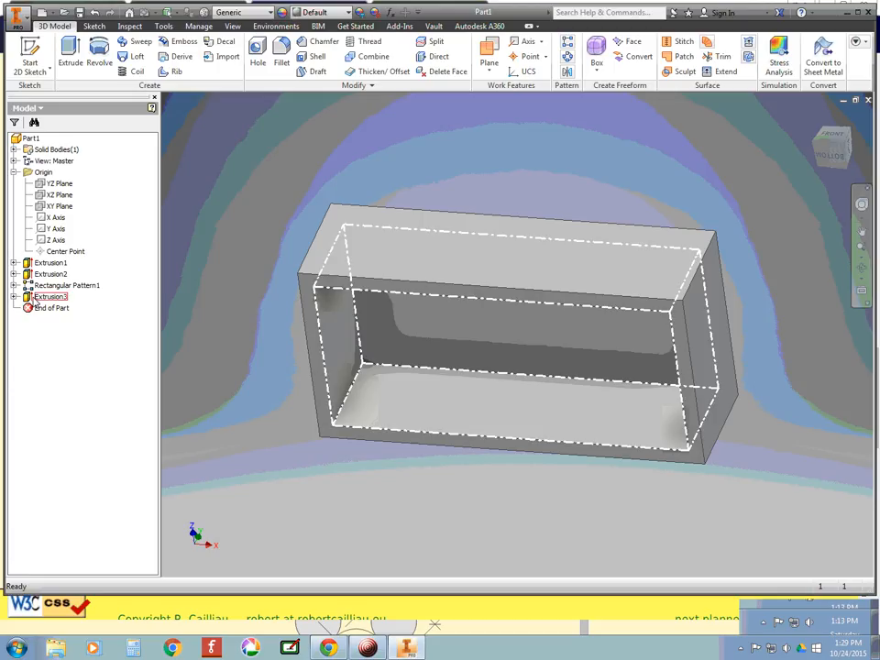
Step: Test the inner rectangle's cut at the full 9.6 mm depth, and restore its depth to 9.6 mm-1
left_click(33, 297)
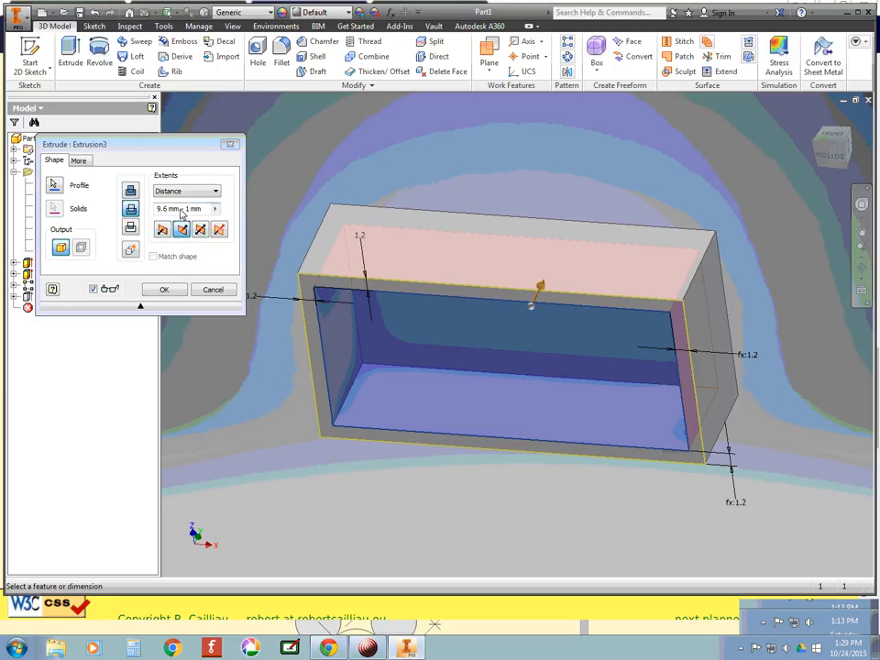
left_click_drag(180, 209, 228, 205)
key("Delete")
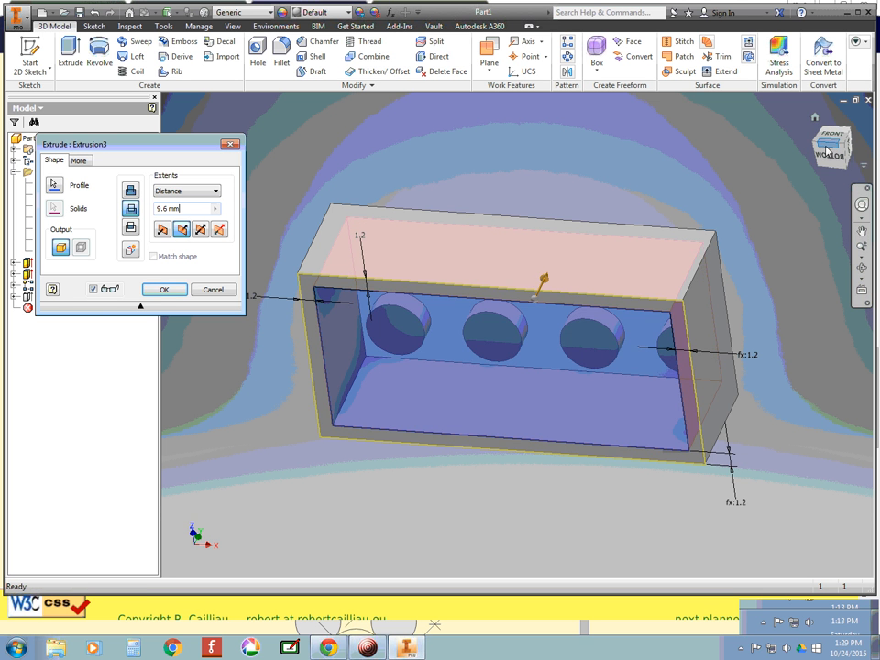
mouse_move(828, 146)
left_mouse_down()
mouse_move(803, 322)
mouse_move(783, 358)
mouse_move(795, 97)
left_mouse_up()
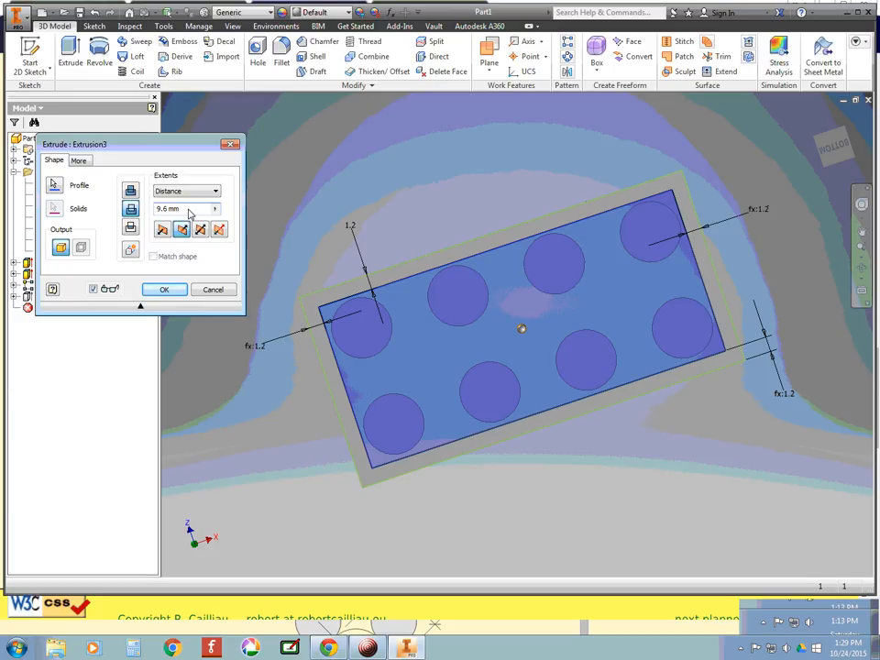
type("-1")
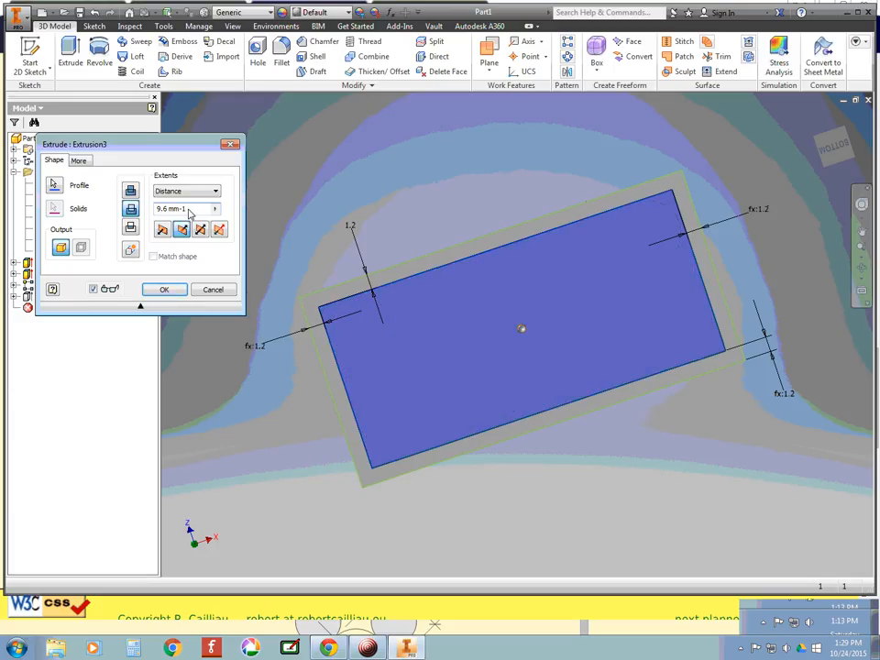
left_click(164, 289)
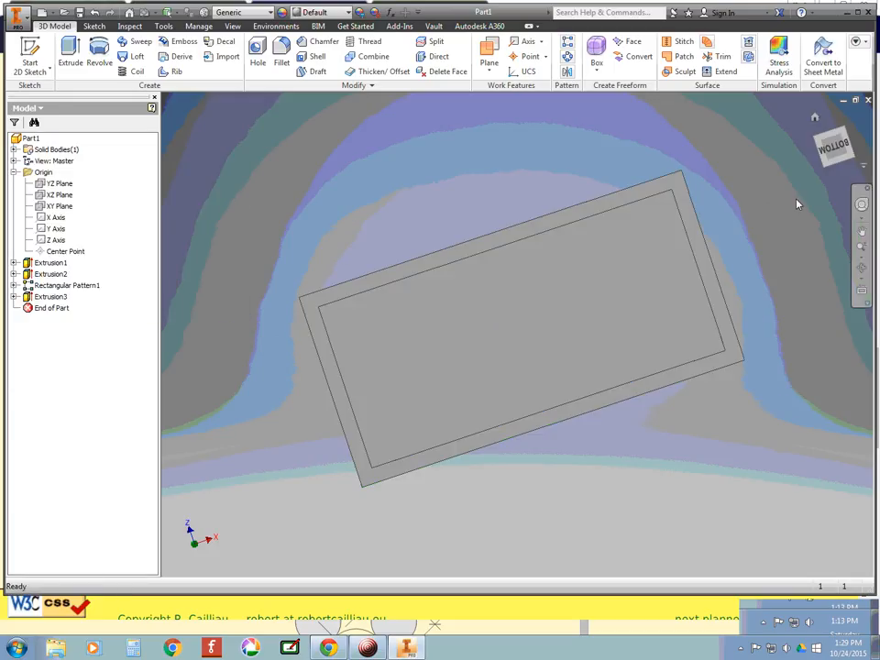
Step: Rename the first extrusion, the brick's main body, as "base block"
left_click(836, 137)
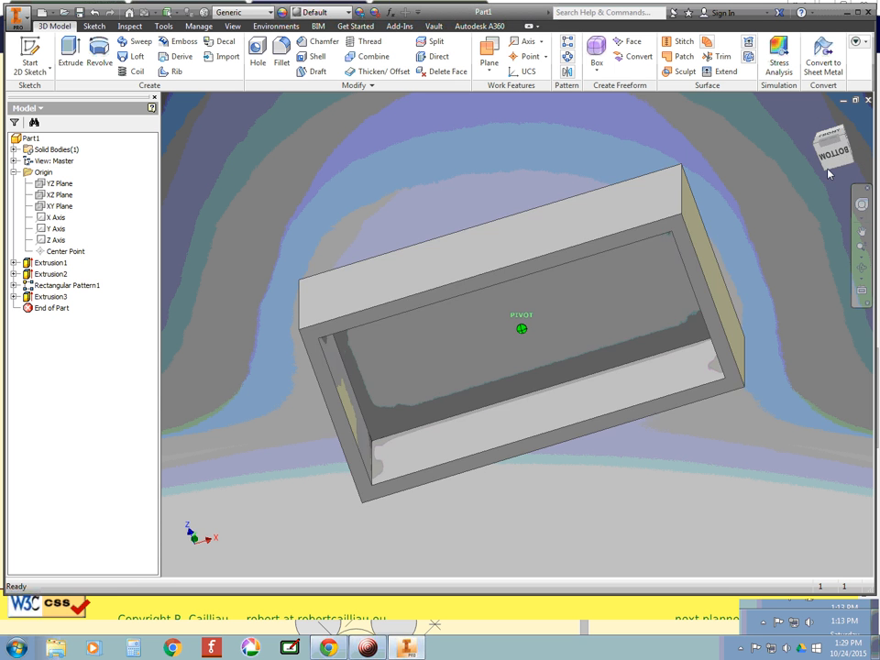
left_click(833, 176)
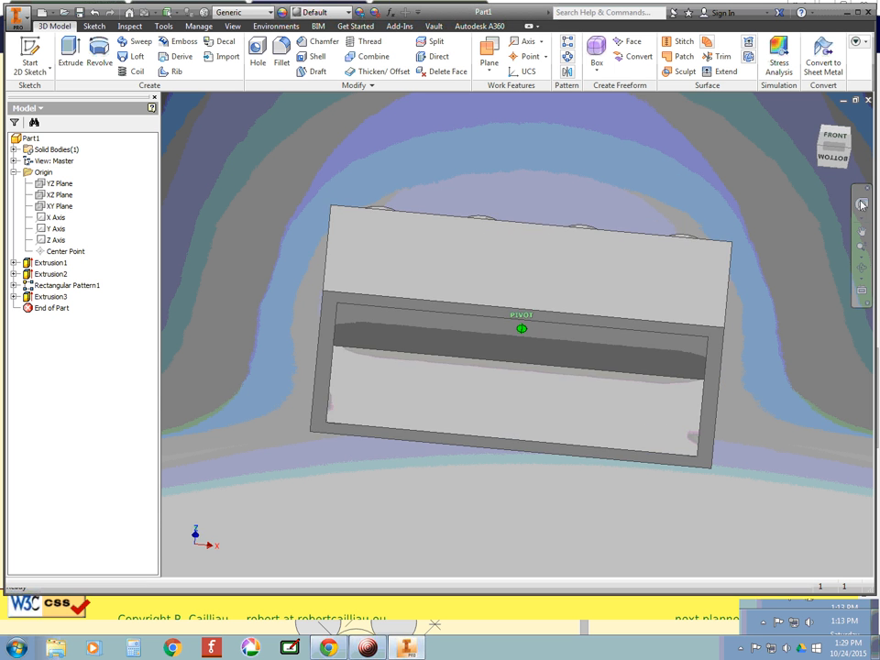
left_click_drag(831, 173, 812, 184)
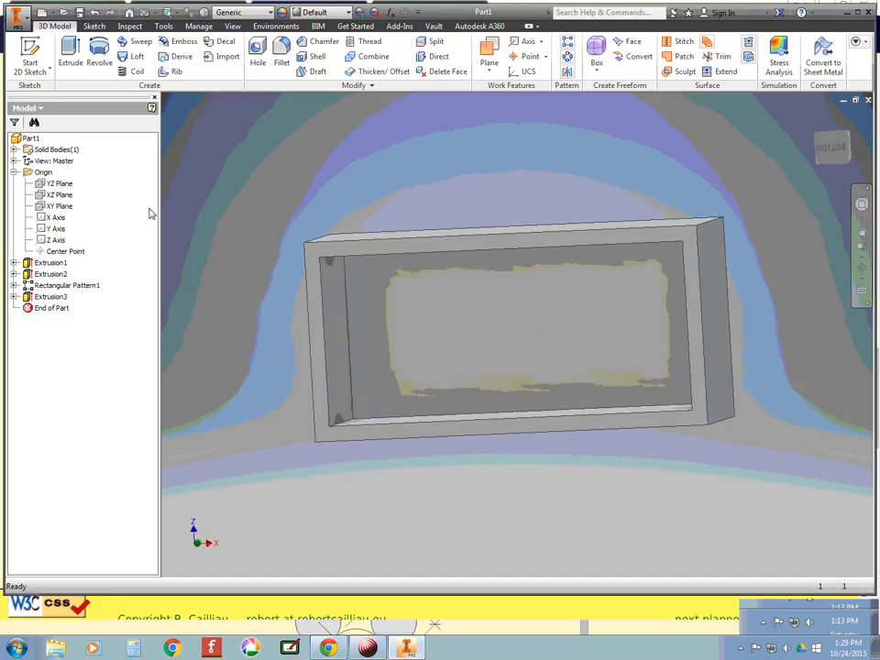
left_click(48, 263)
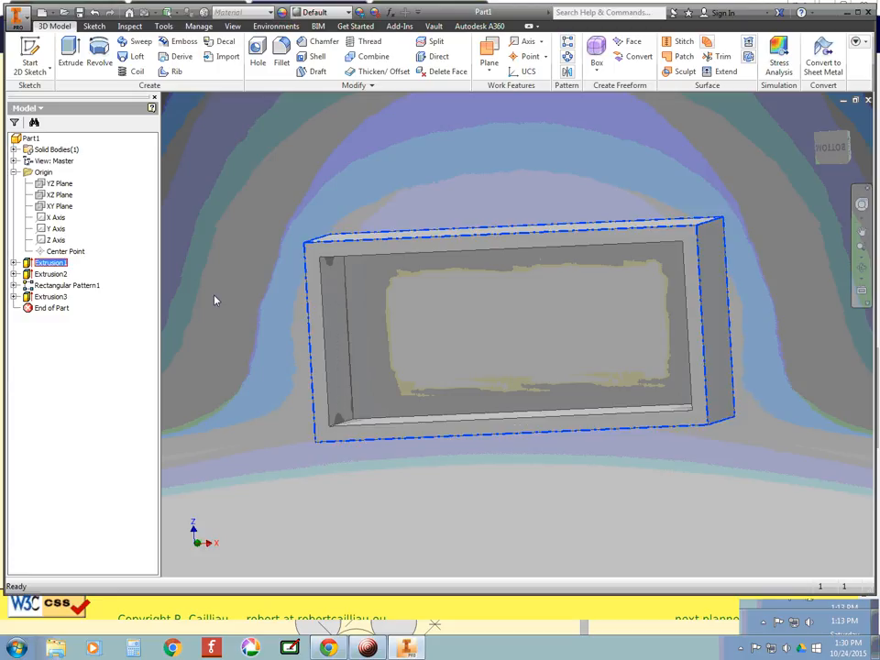
left_click(52, 265)
type("base blo")
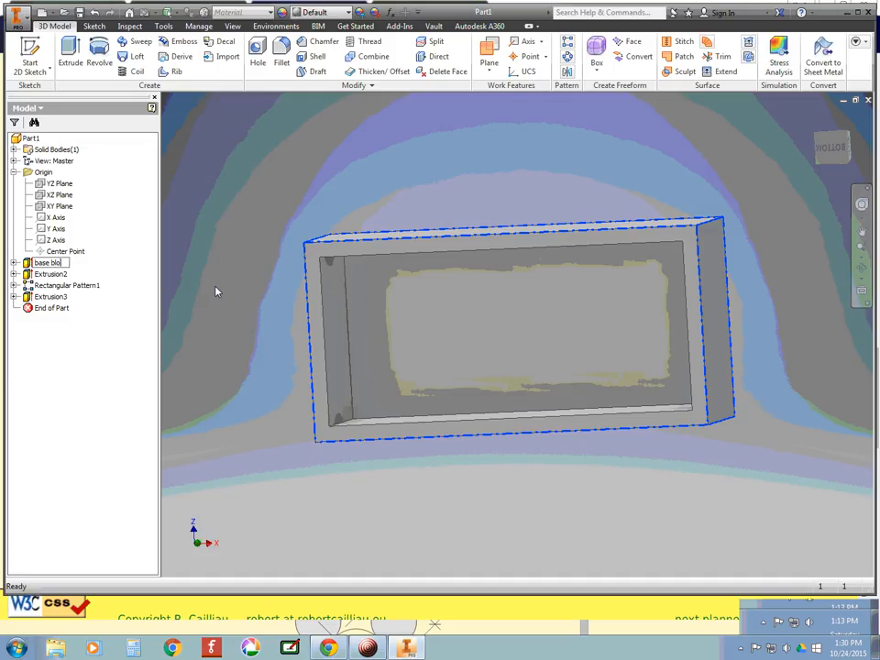
type("ck")
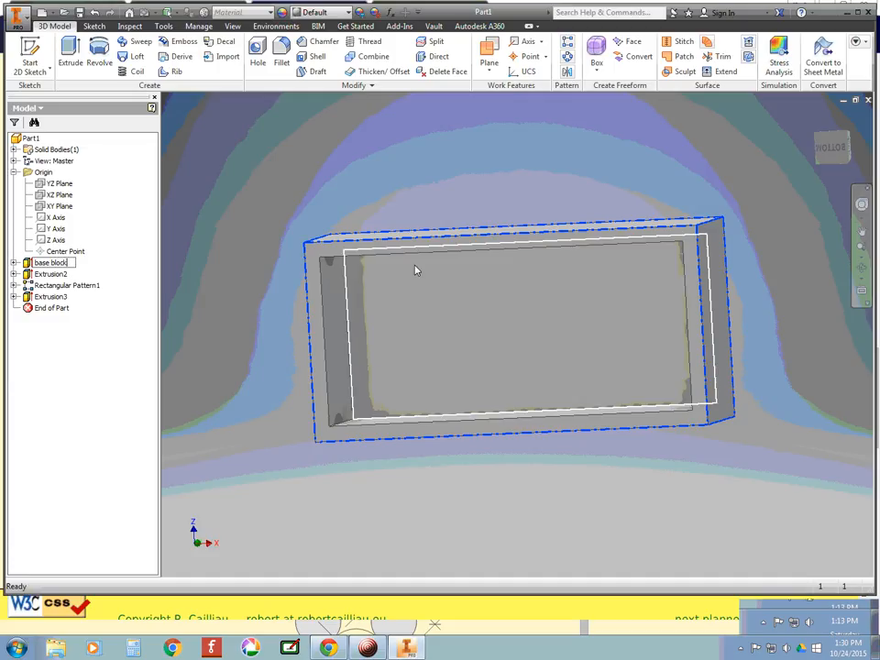
key("Return")
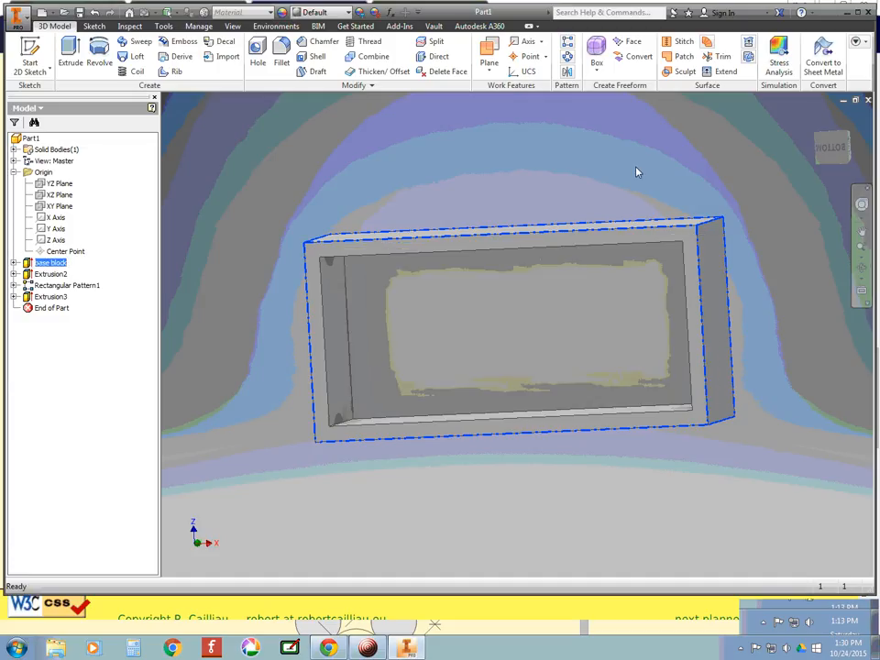
left_click(636, 171)
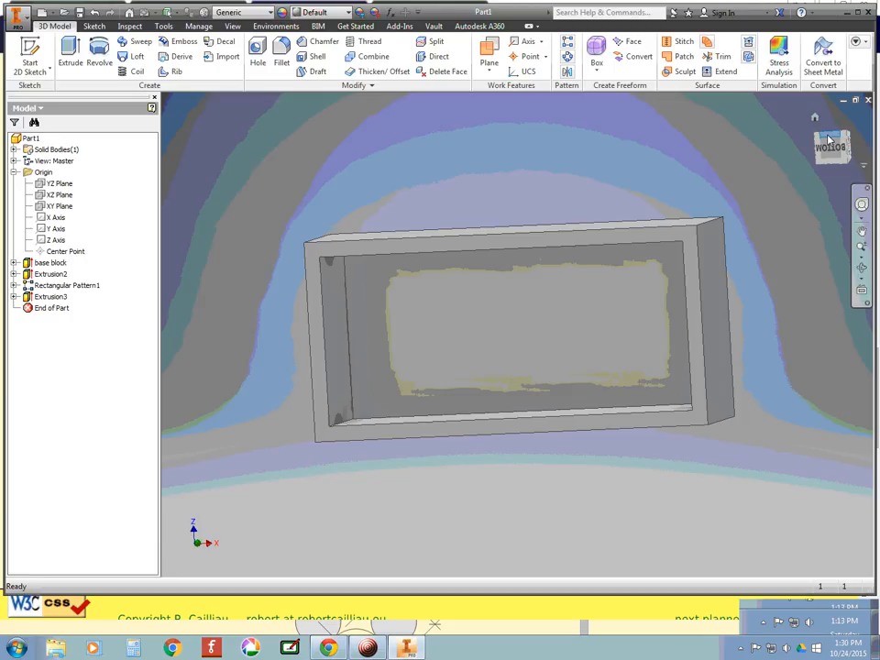
Step: Rename the second extrusion, the original knob on the brick's top, as "Knob extude"
left_click(830, 138)
left_click(830, 139)
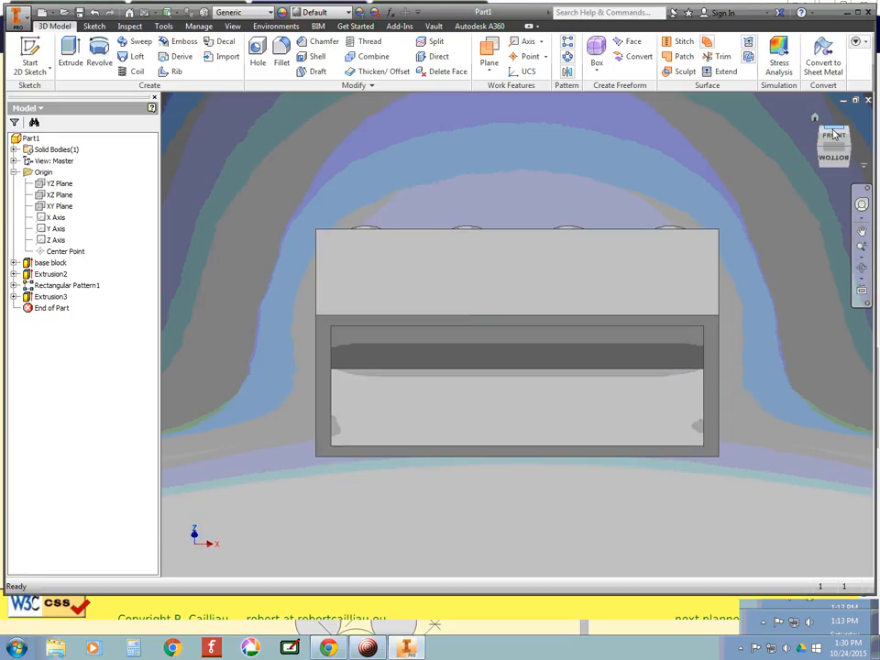
left_click(833, 163)
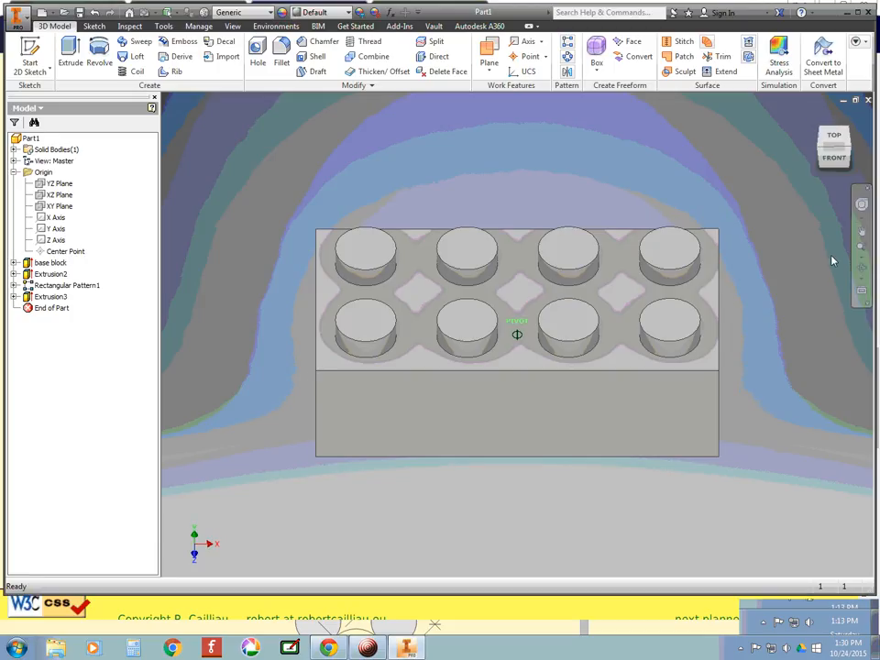
left_click(50, 274)
left_click(60, 275)
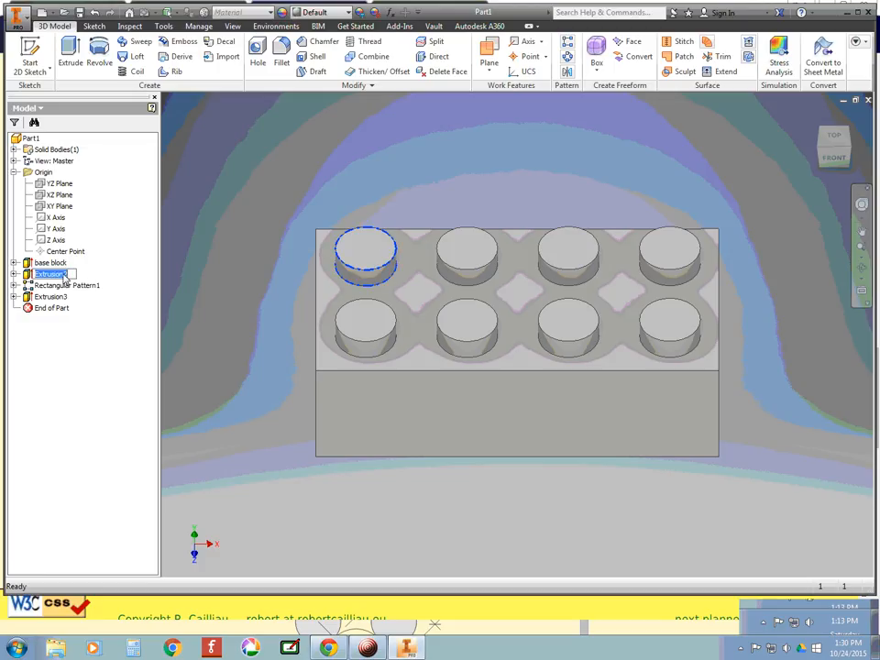
type("Knob extu")
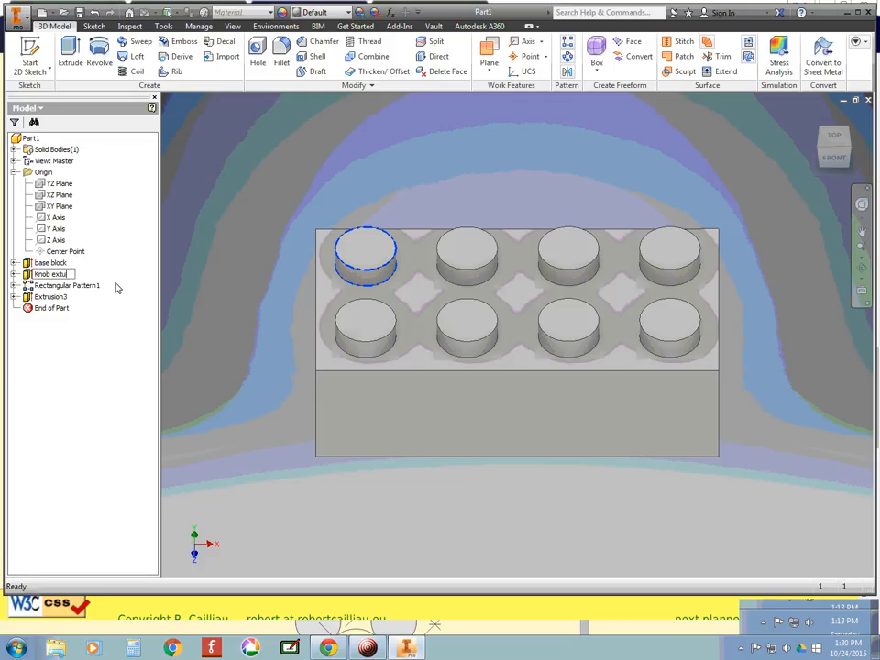
type("de")
left_click(196, 303)
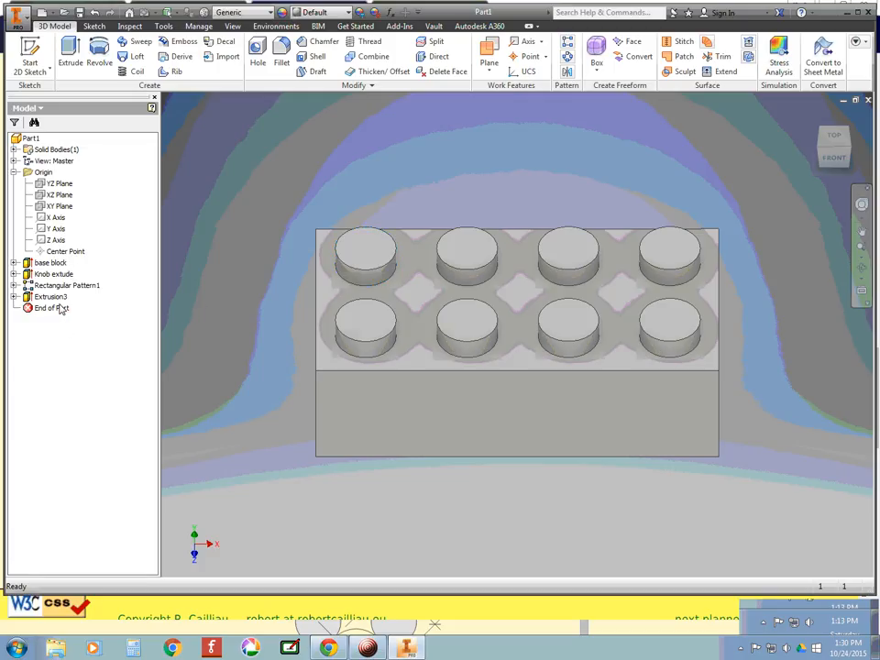
Step: Rename the third extrusion, the underside cut, as "Hollow base"
left_click(56, 298)
left_click(51, 297)
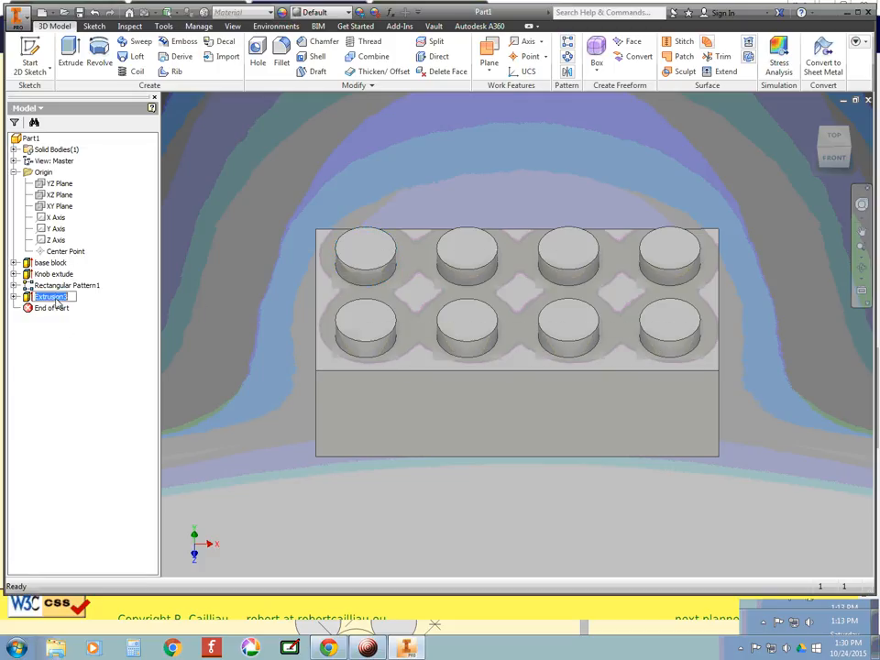
type("Hollow base")
key("Return")
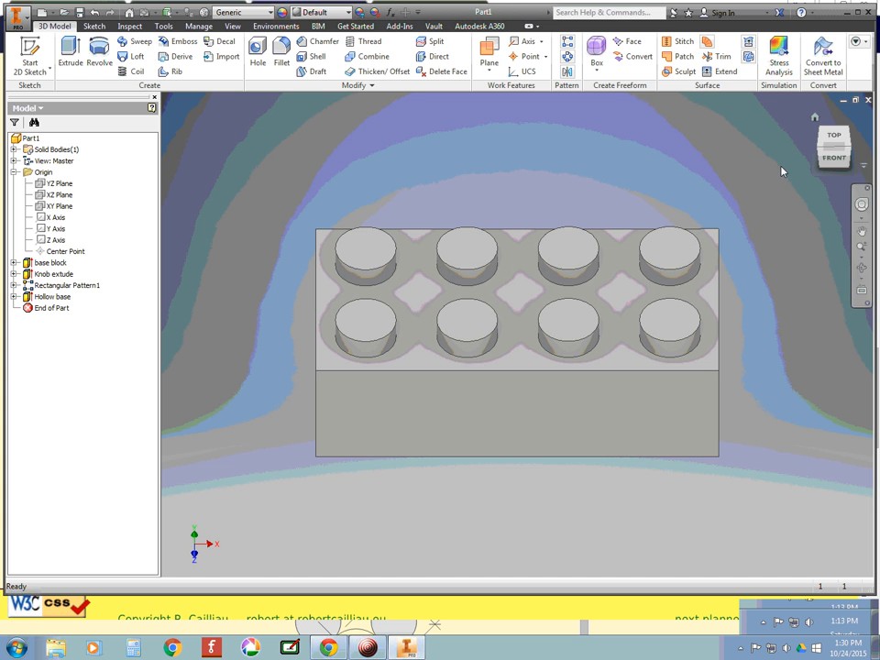
Step: Check the underside drawing in Chrome, and start a 2D sketch on the inner face of the hollow in Inventor
key("alt+Tab")
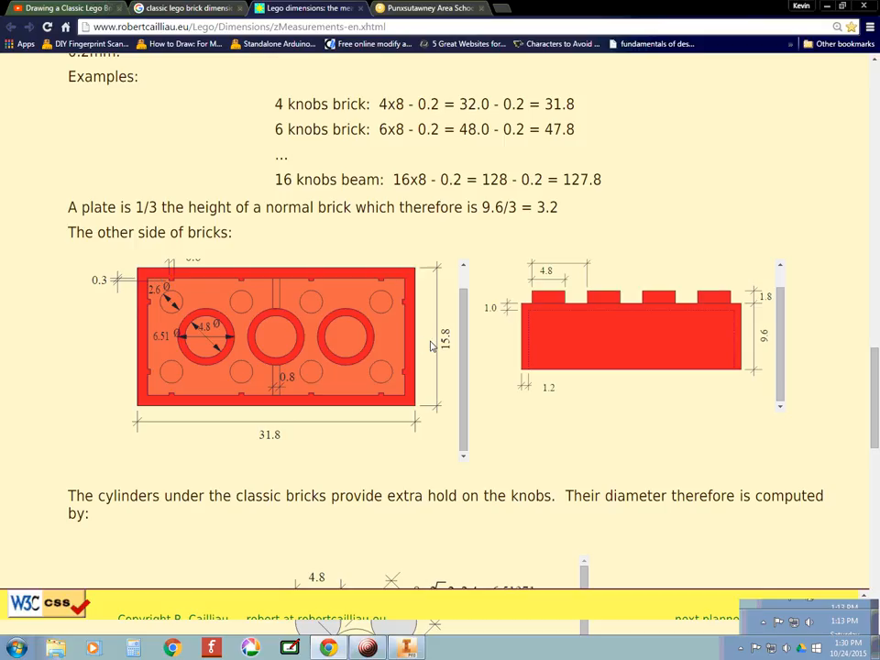
key("alt+Tab")
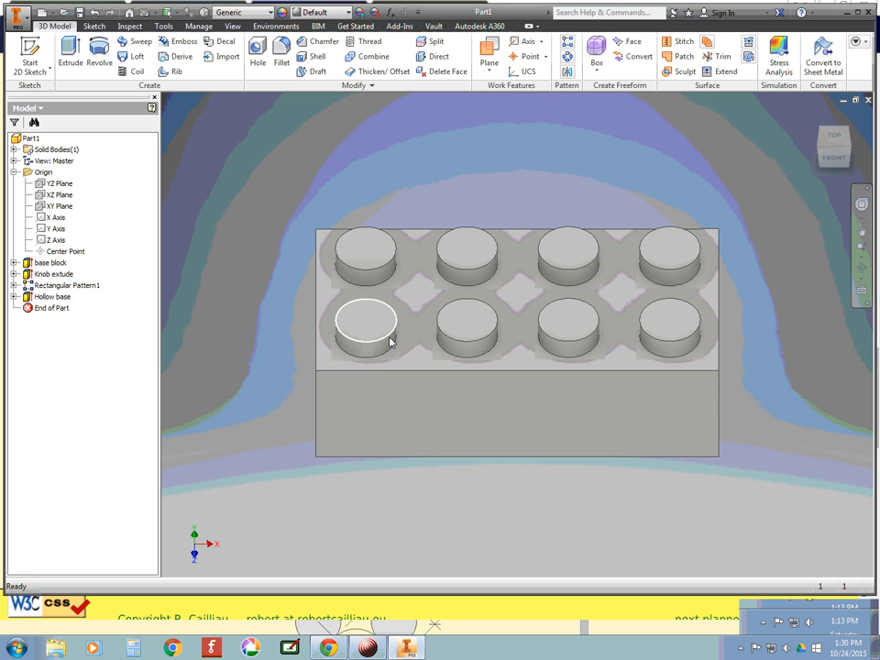
left_click(833, 159)
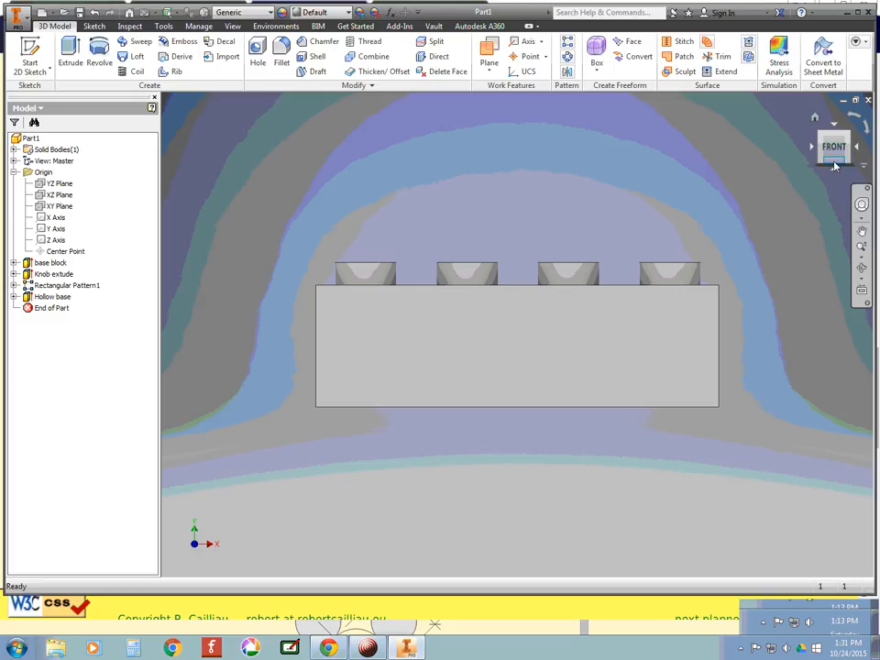
left_click(834, 165)
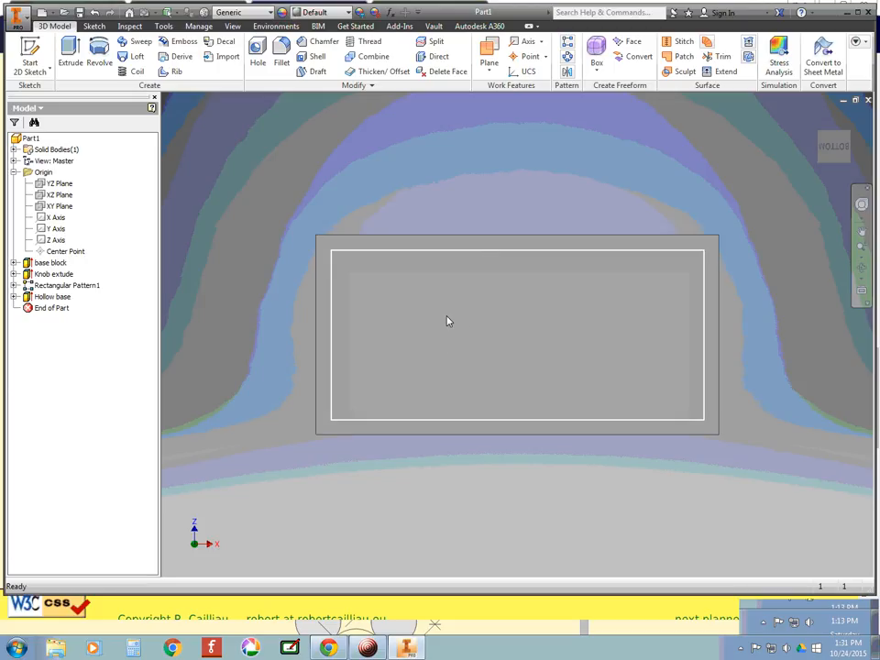
key("alt+Tab")
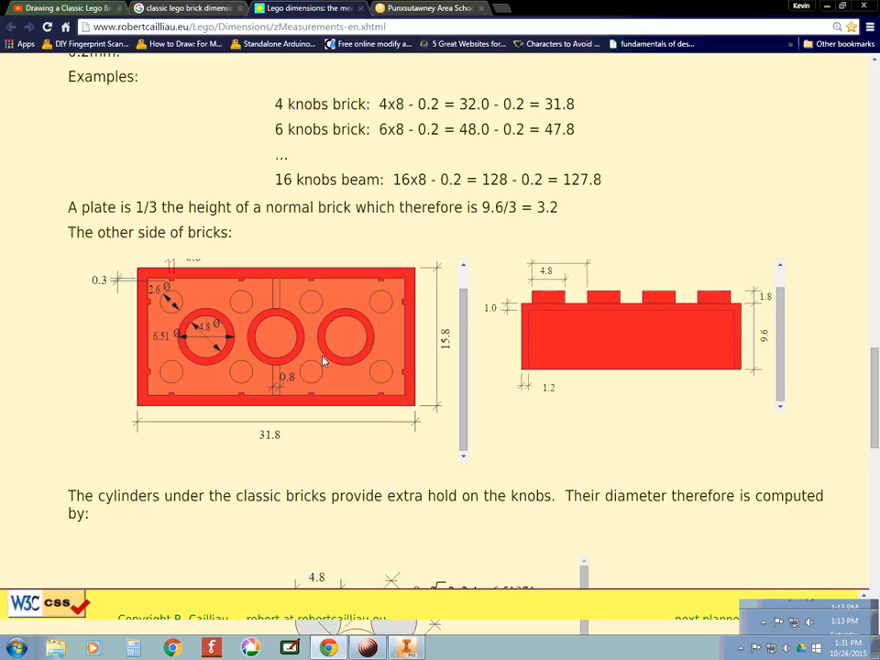
key("alt+Tab")
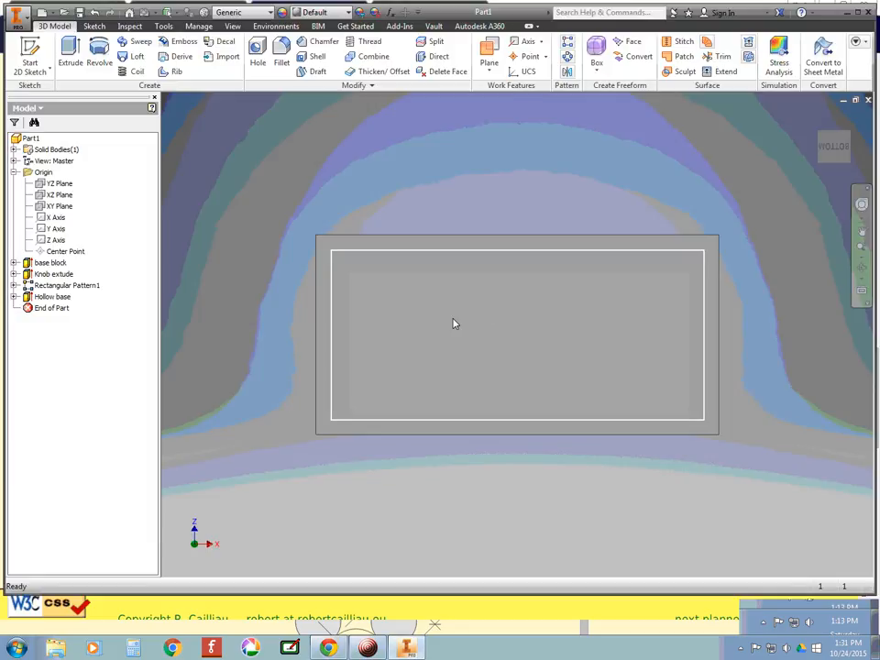
key("alt")
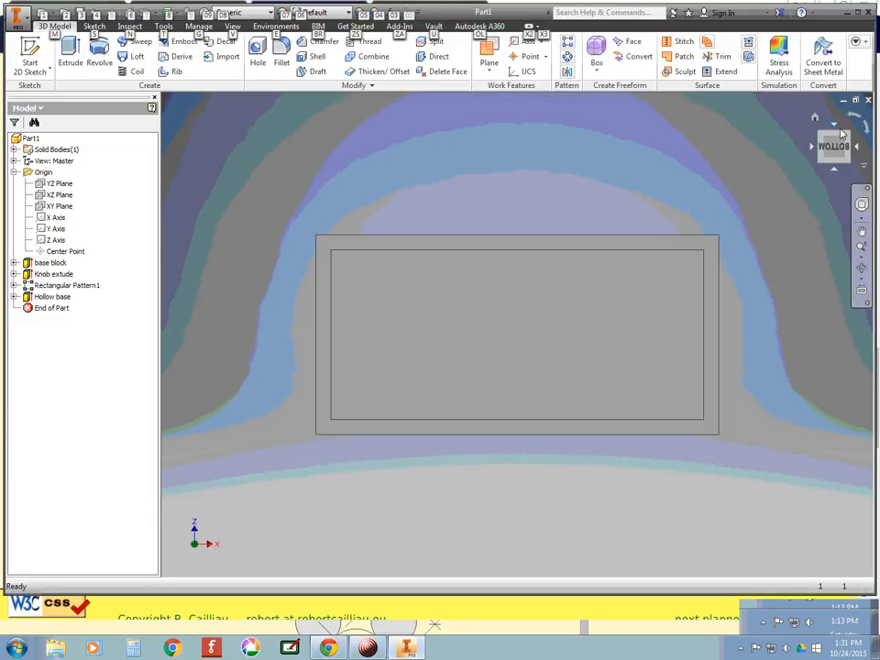
left_click_drag(841, 134, 832, 147)
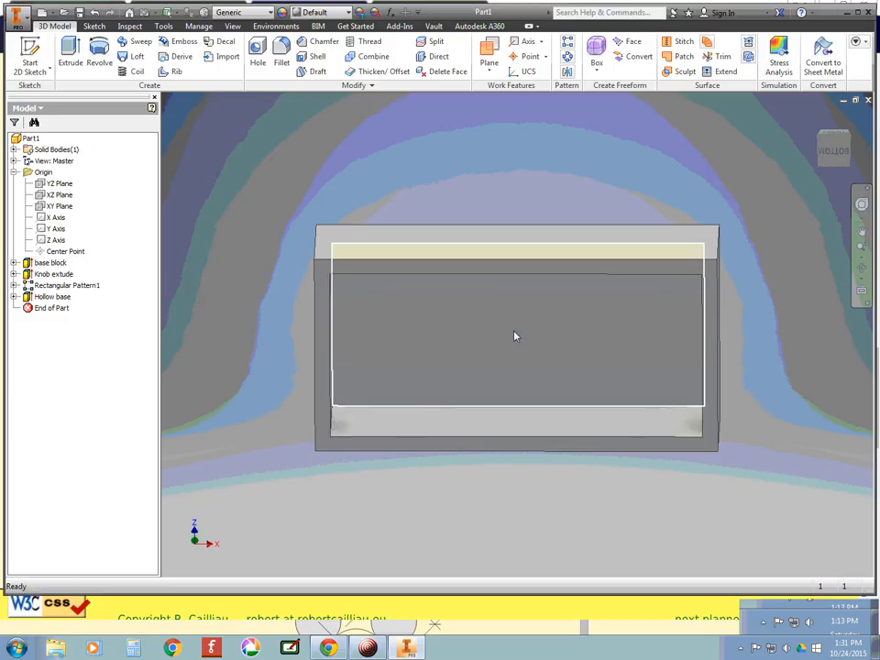
left_click(508, 370)
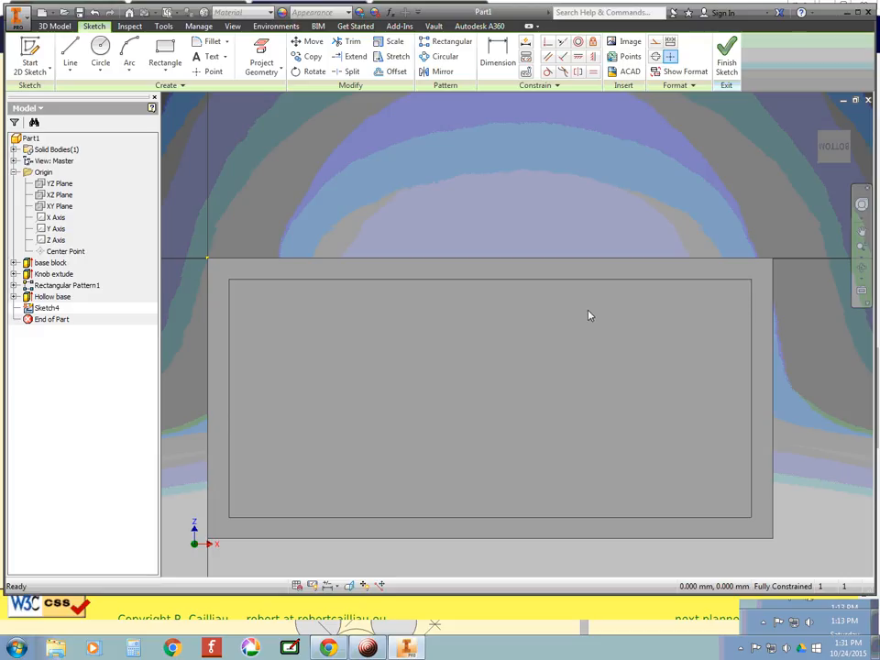
Step: Check the underside cylinder diameters on the drawing in Chrome, and sketch a circle outside the brick beyond its long edge in Inventor
key("alt+Tab")
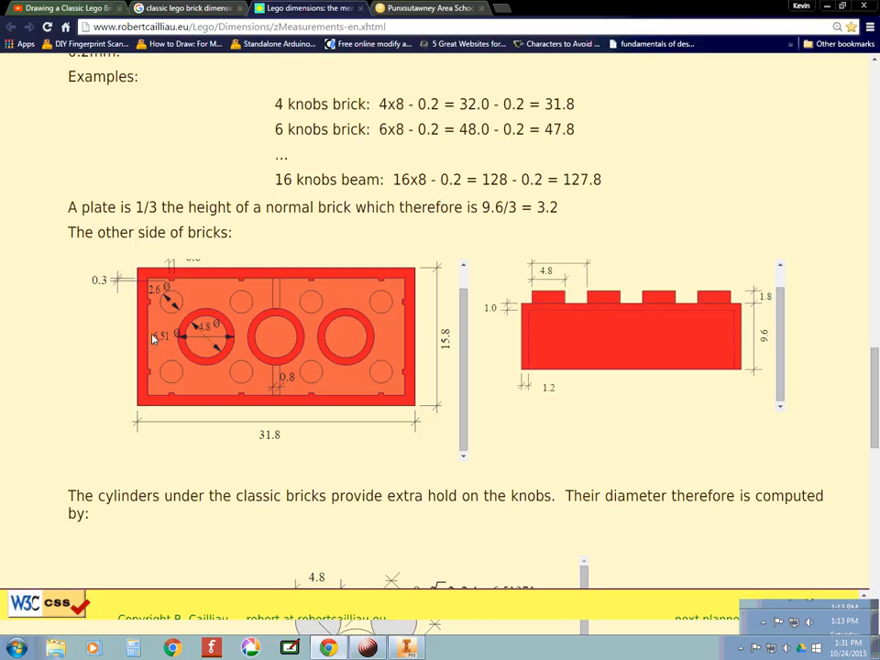
key("alt+Tab")
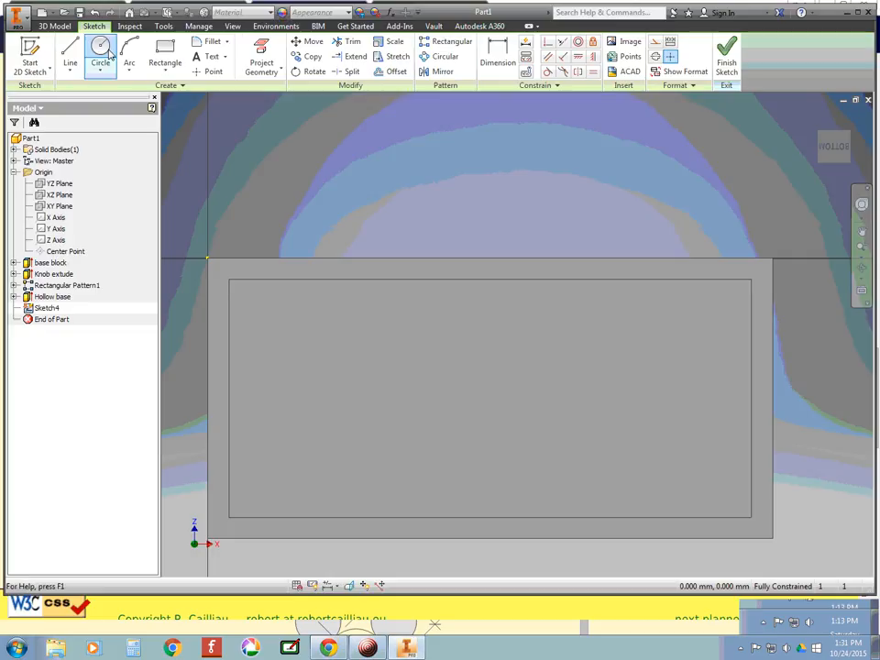
left_click(103, 53)
left_click(312, 145)
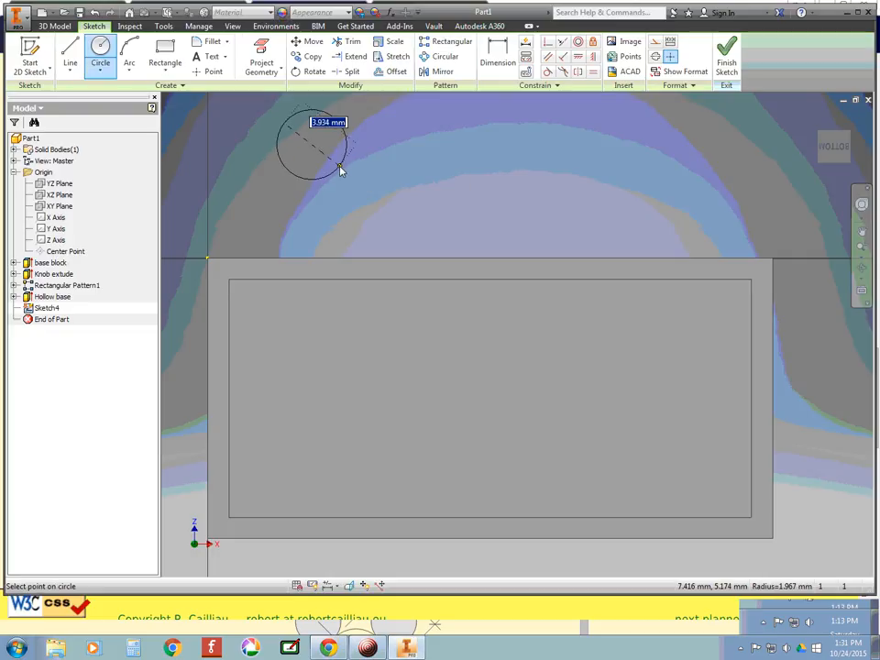
Step: Draw a 4.8 mm diameter circle in the open area above the block's outline
type("4")
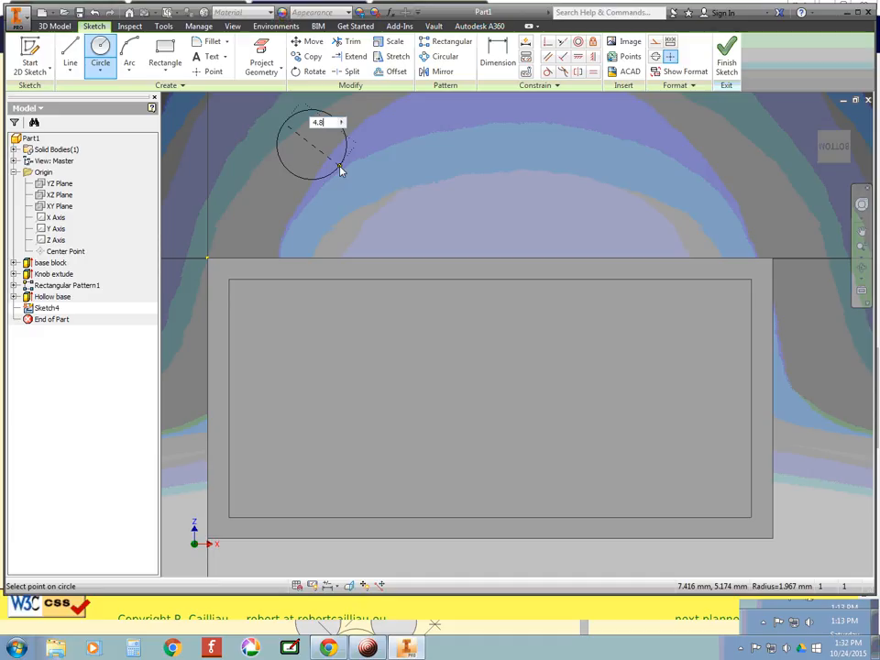
type(".8")
key("Return")
Step: Draw a 6.51 mm diameter circle beside the first one and check both sizes against the brick drawing in the browser
left_click(411, 133)
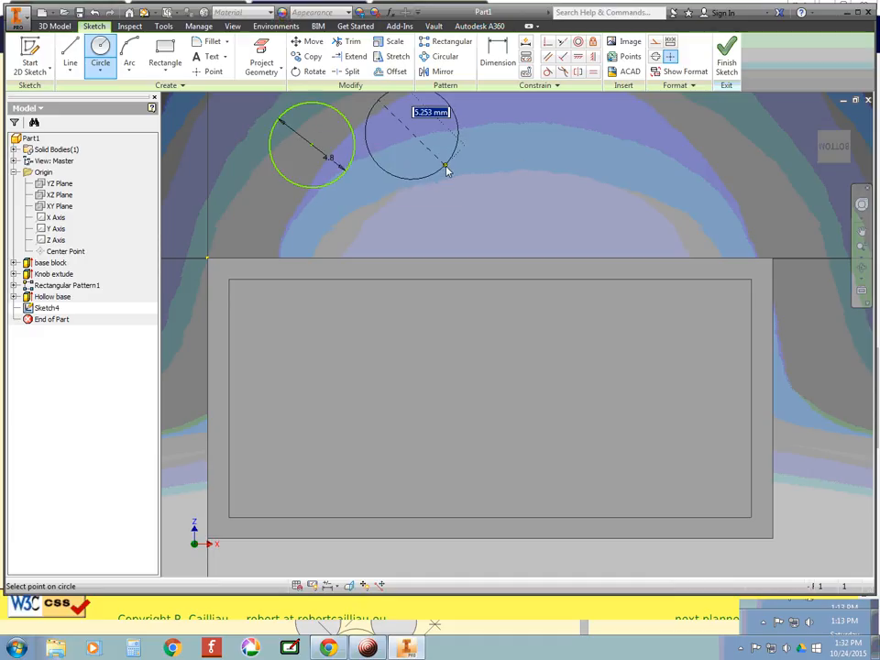
type("6.5")
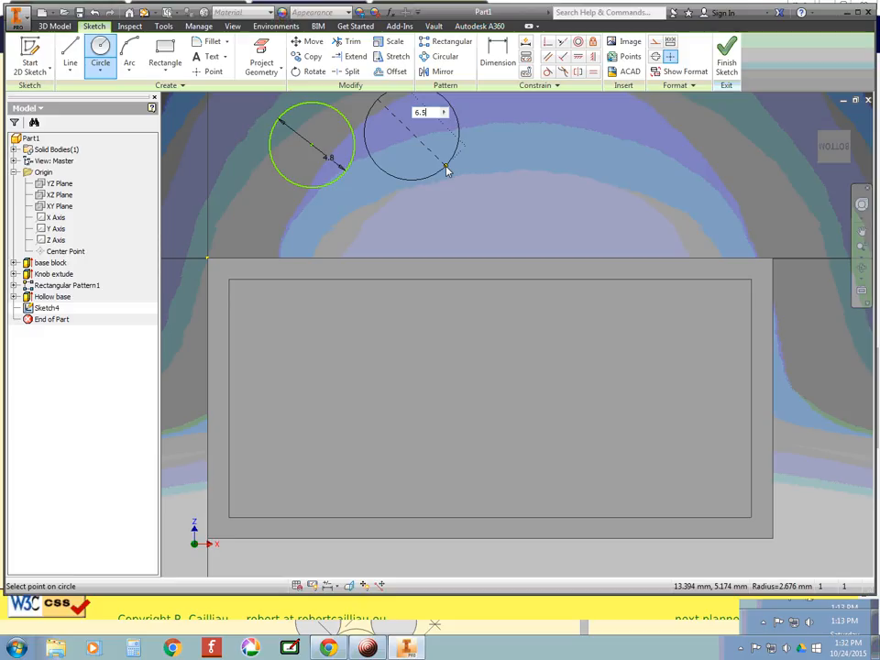
type("10")
key("Return")
scroll(518, 156, "down", 3)
key("alt+Tab")
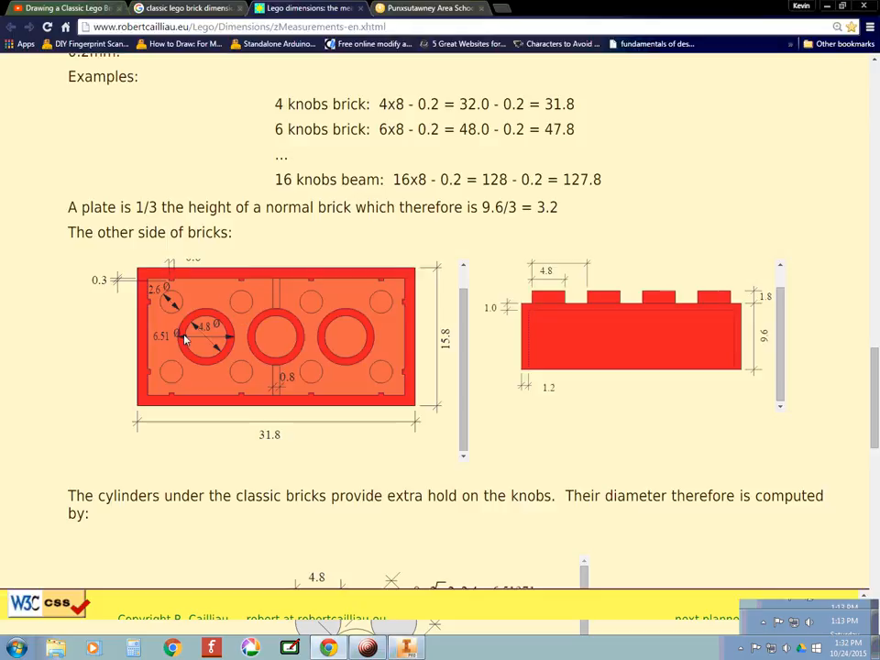
key("alt+Tab")
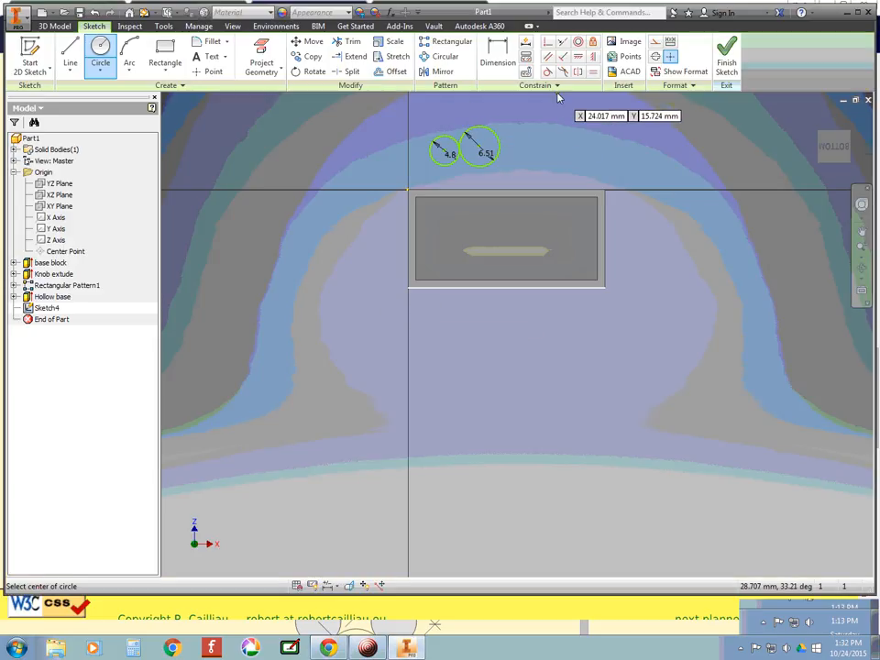
scroll(550, 102, "down", 2)
scroll(545, 103, "up", 5)
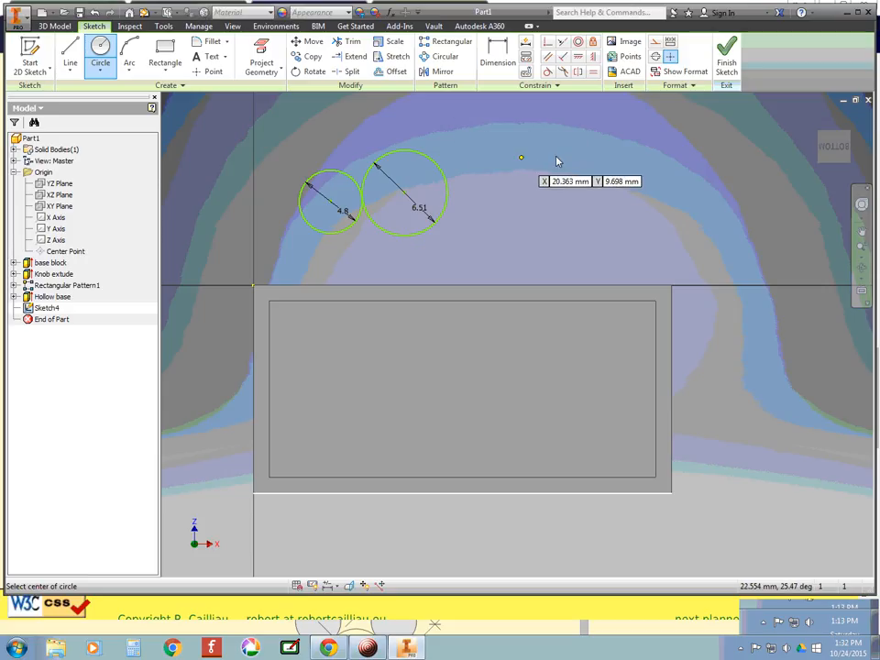
key("Escape")
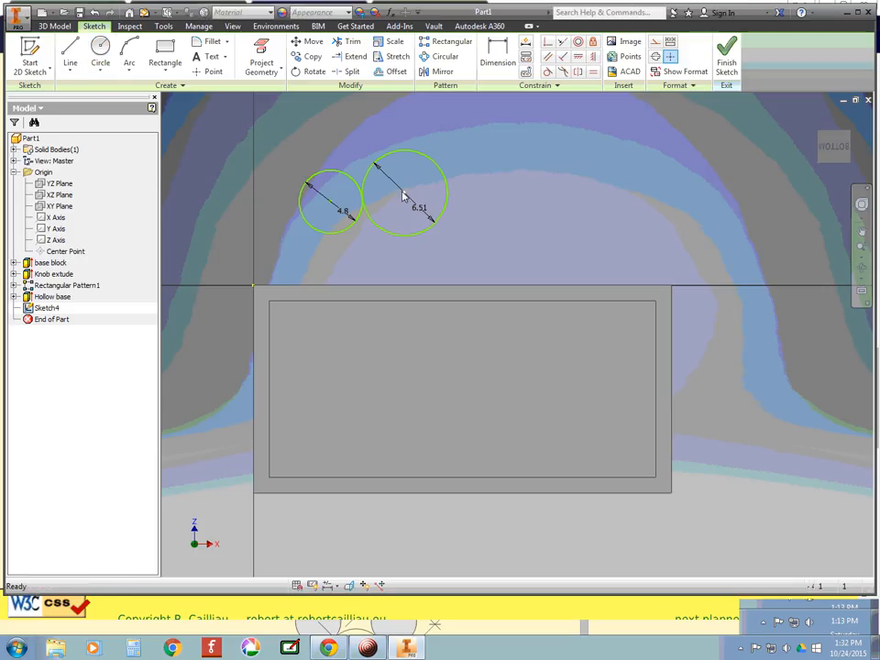
Step: Pull the 6.51 mm circle away from the 4.8 mm circle and constrain the two circles as concentric
left_click_drag(406, 195, 434, 189)
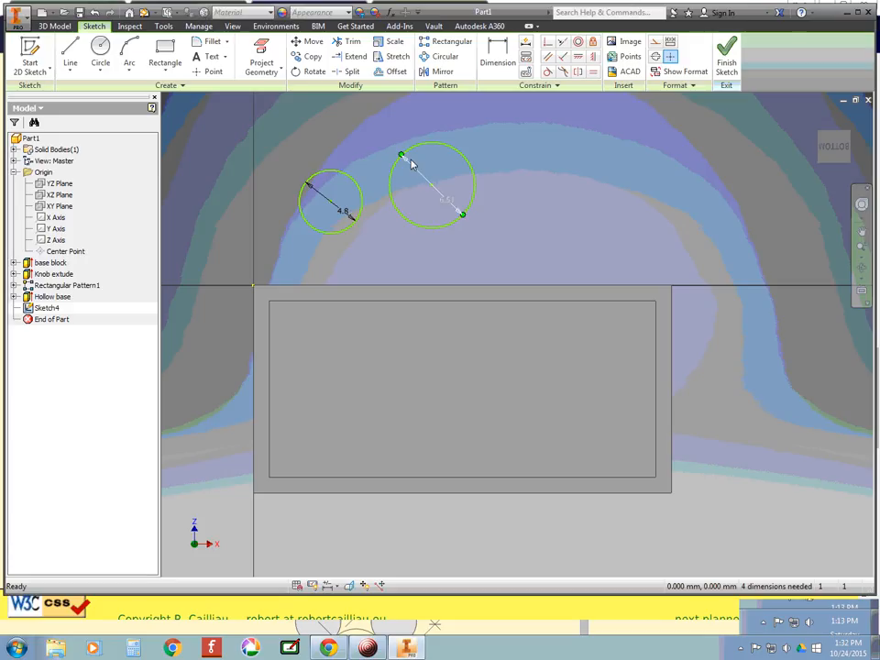
left_click(578, 44)
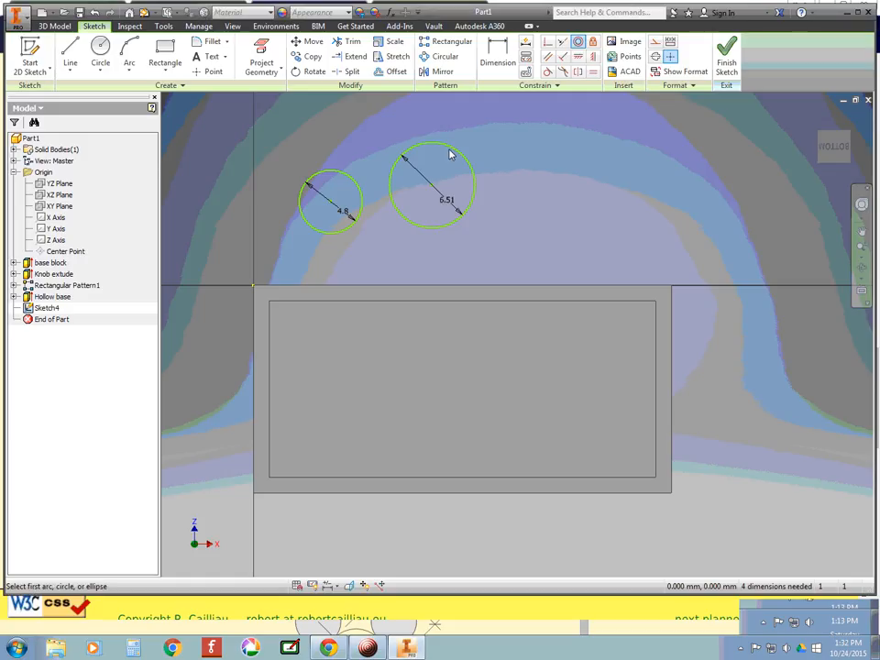
left_click(453, 151)
left_click(300, 188)
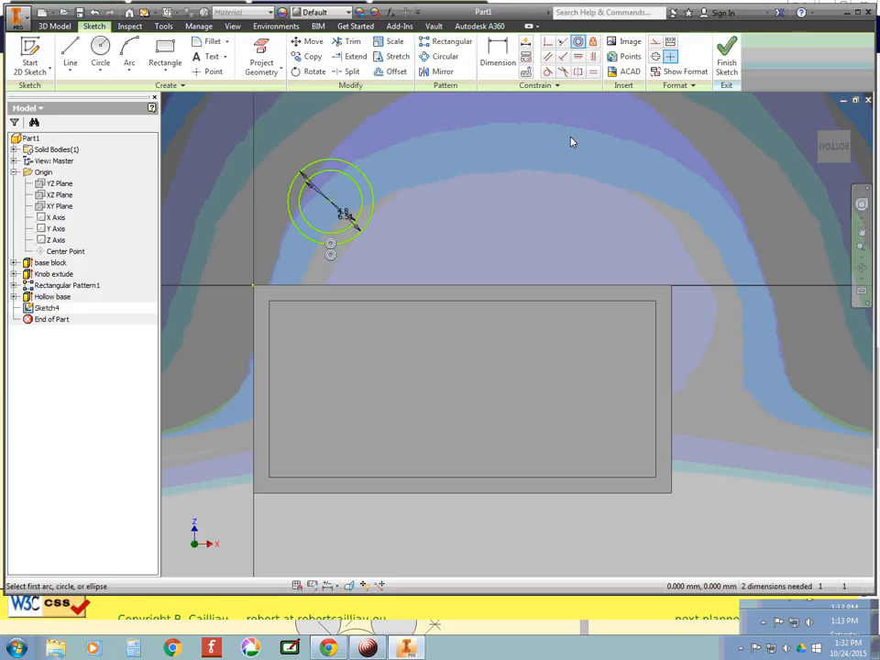
key("Escape")
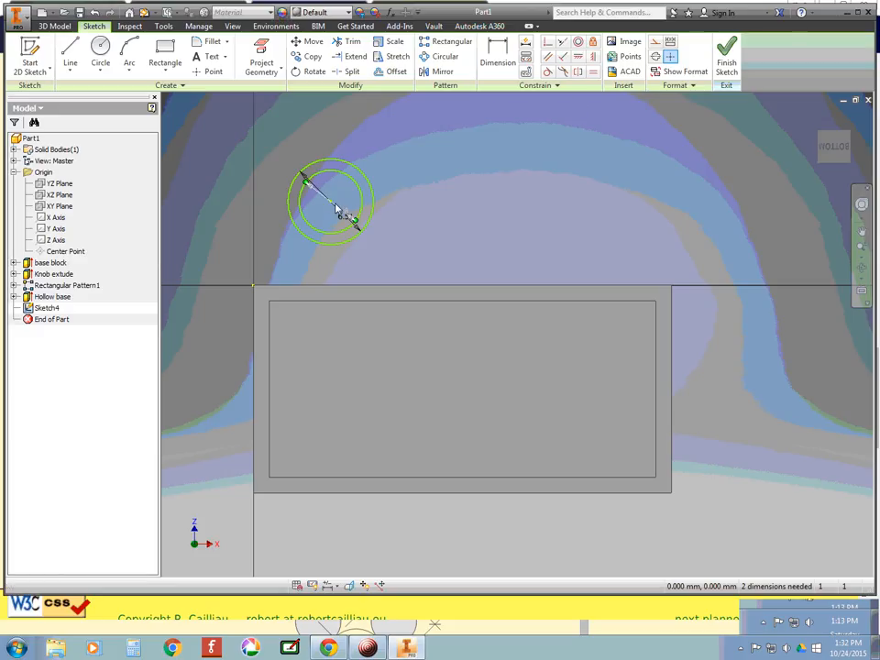
Step: Move the concentric circles into the brick's hollow, consult the web drawing, and dimension their centre vertically from the block's upper edge
left_click_drag(338, 206, 462, 392)
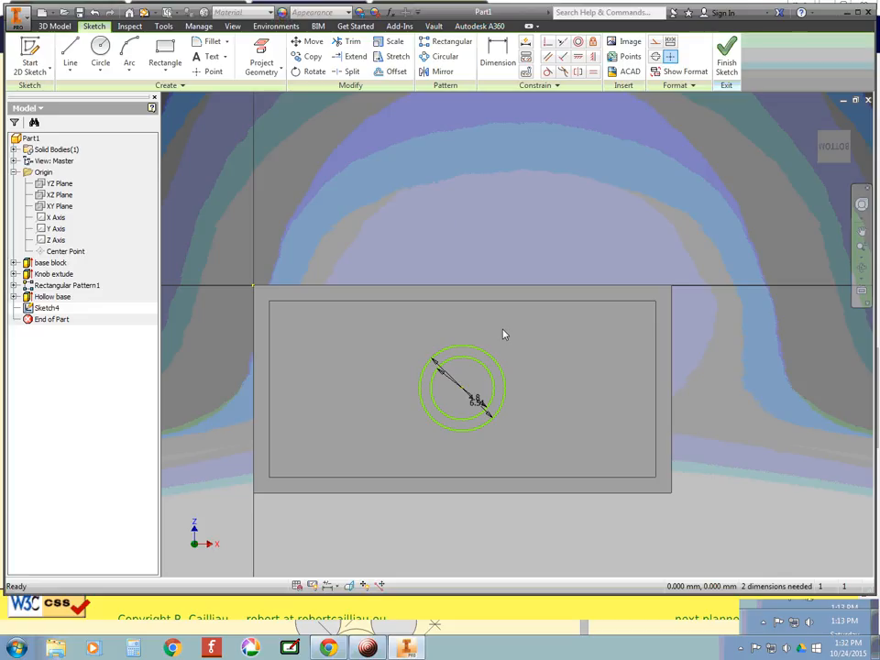
key("alt+Tab")
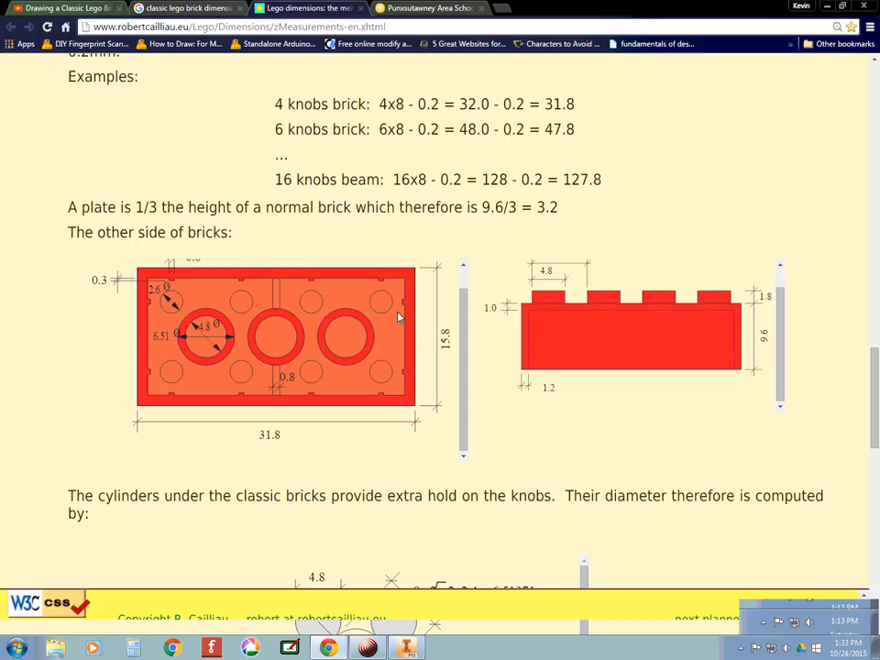
key("alt+Tab")
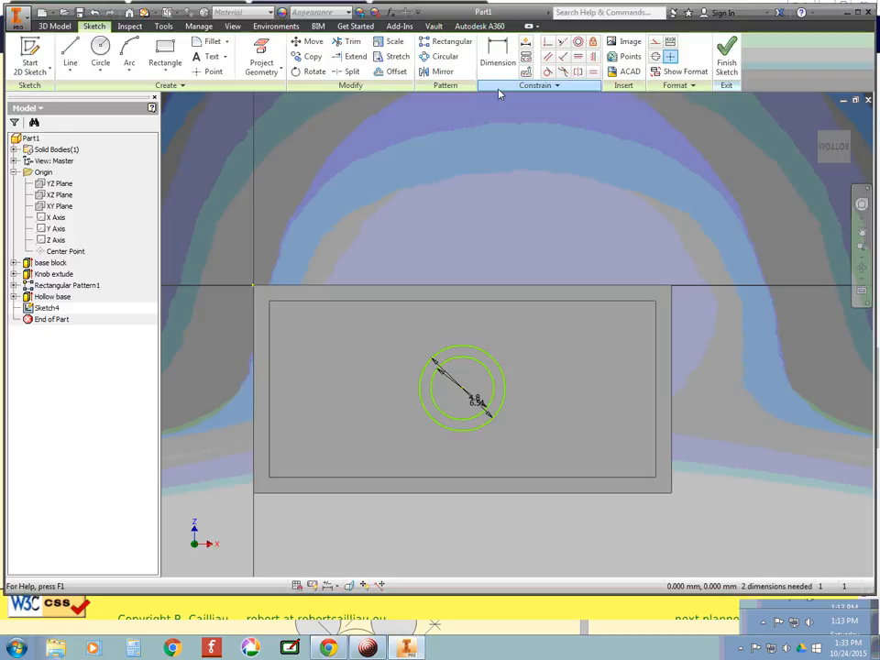
left_click(497, 57)
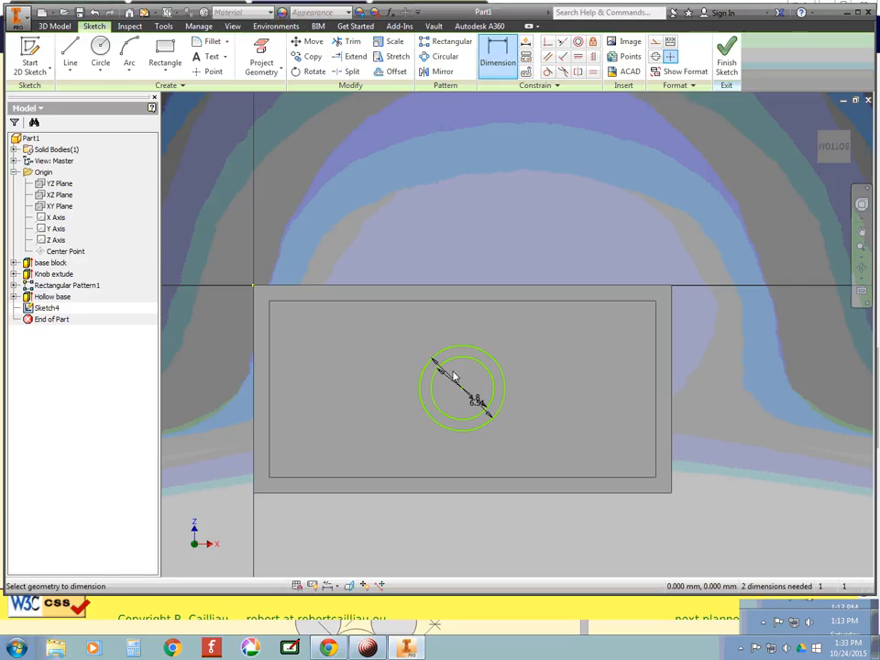
left_click(484, 292)
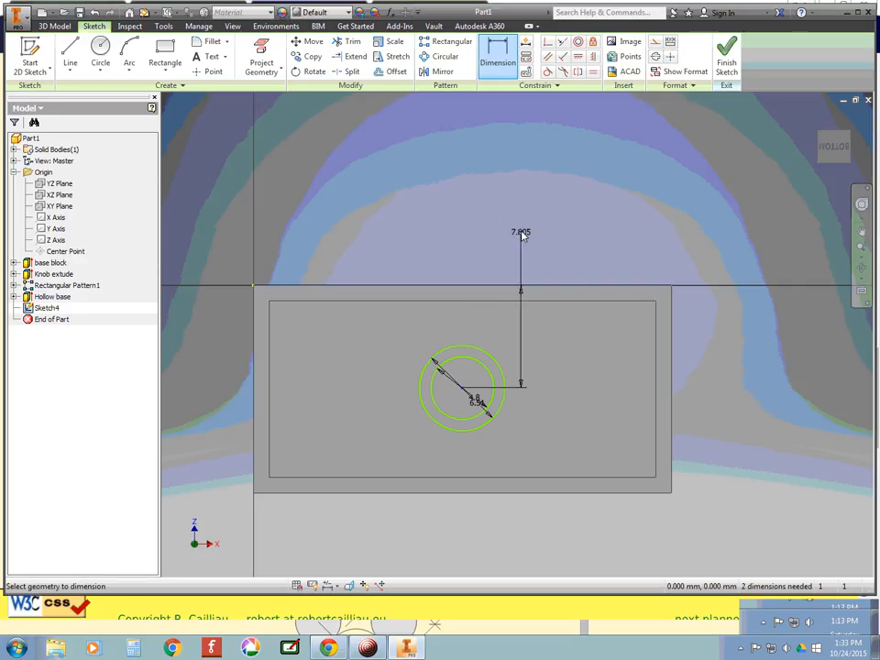
left_click(515, 196)
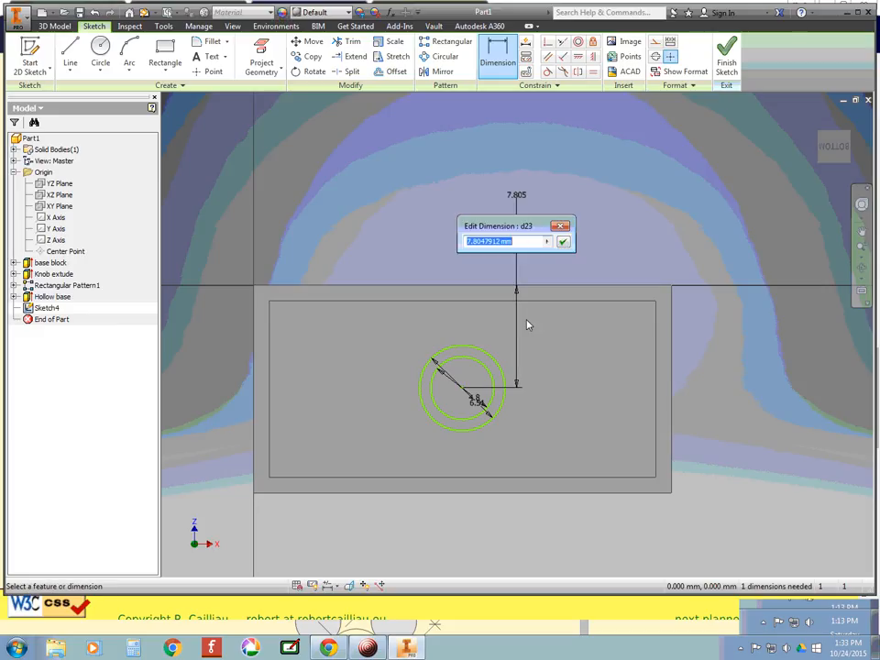
Step: Try 31.8/2 mm as the vertical distance from the upper edge to the circles' centre, and undo it
type("31.8/2")
key("Return")
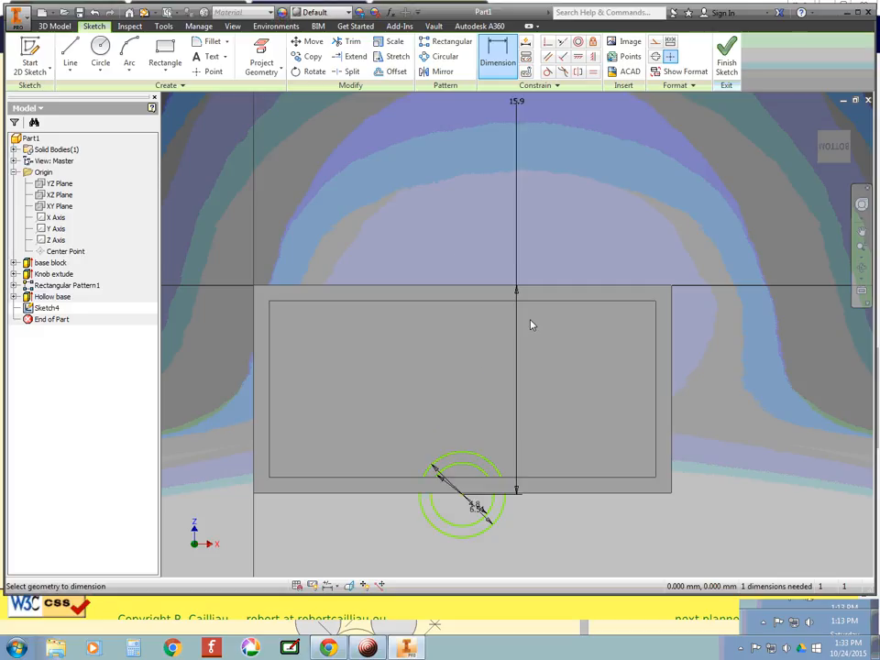
key("ctrl+z")
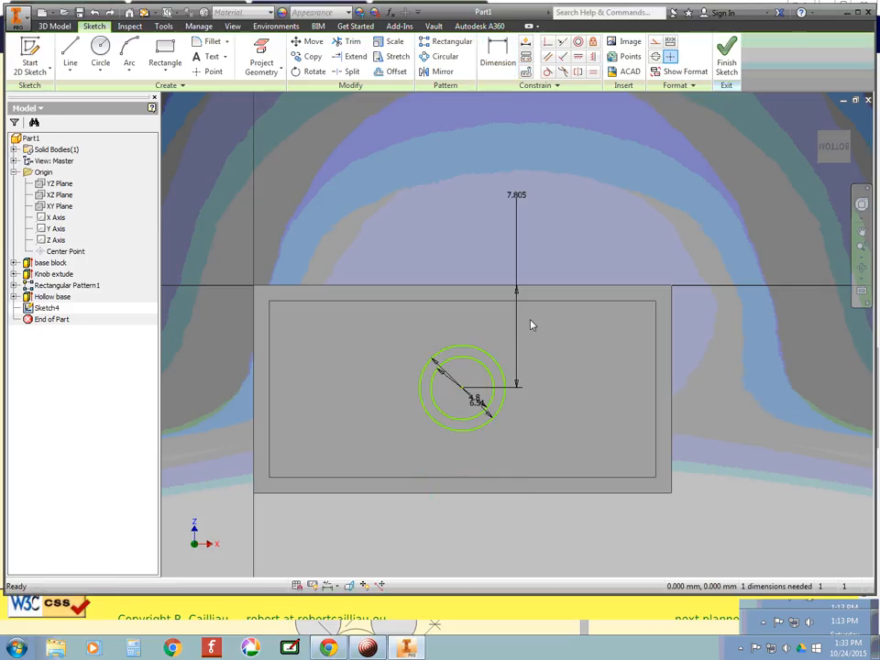
Step: Set the vertical distance from the block's upper edge to the circles' centre to 15.8/2 mm
double_click(514, 197)
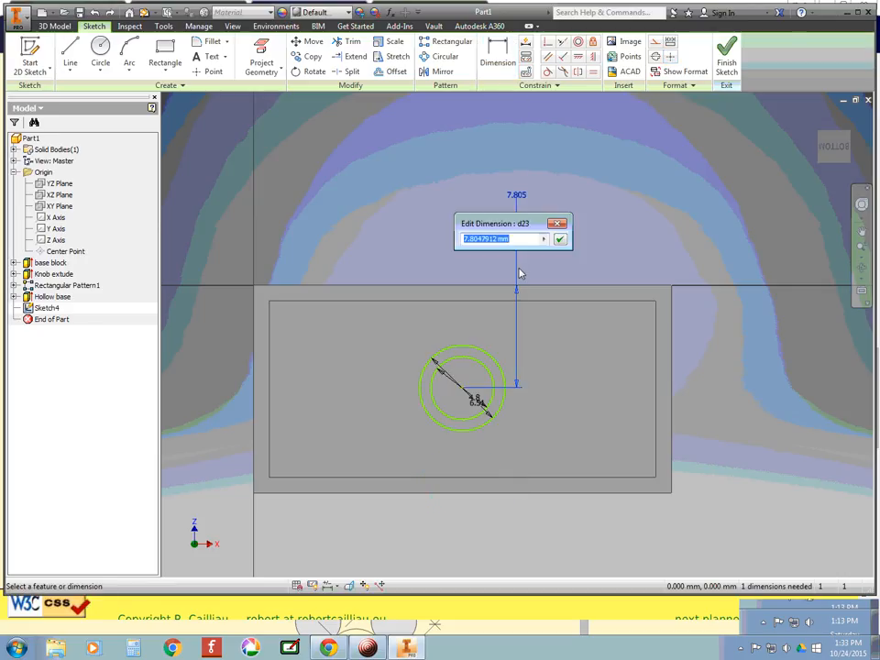
type("15.8/2")
key("Return")
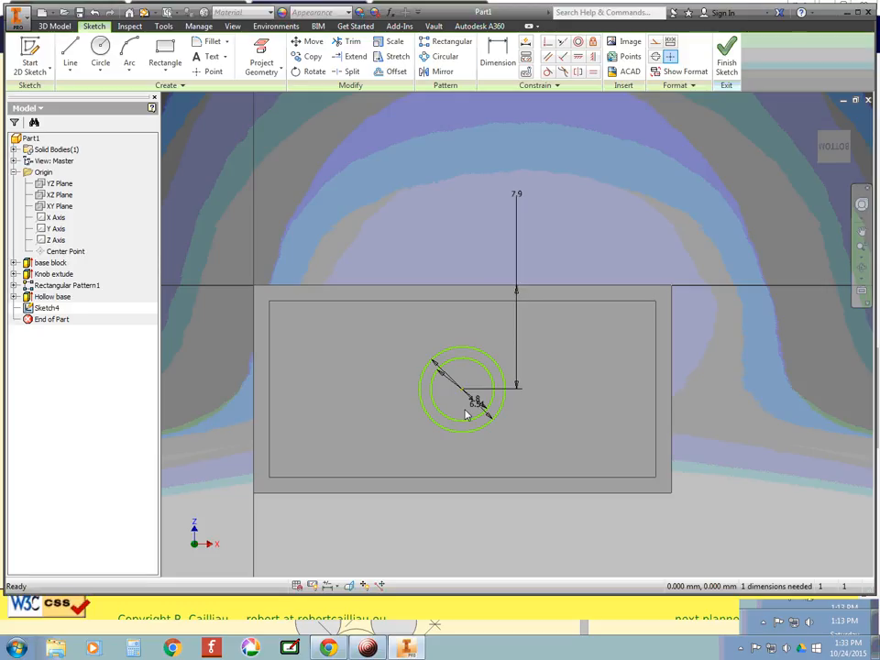
Step: Dimension the circles' centre horizontally from the block's left edge and set the distance to 31.8/2 mm
left_click(491, 53)
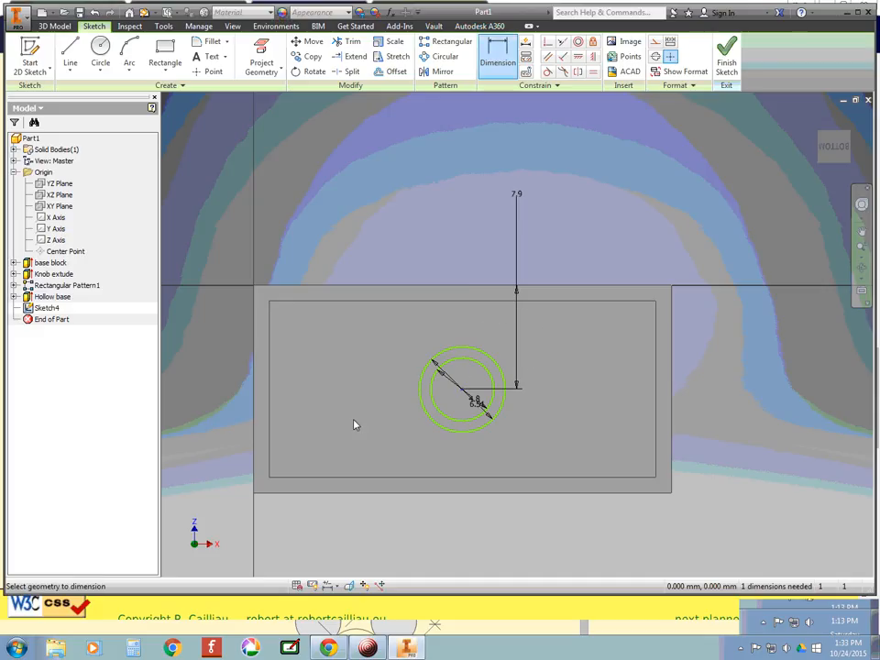
left_click(255, 409)
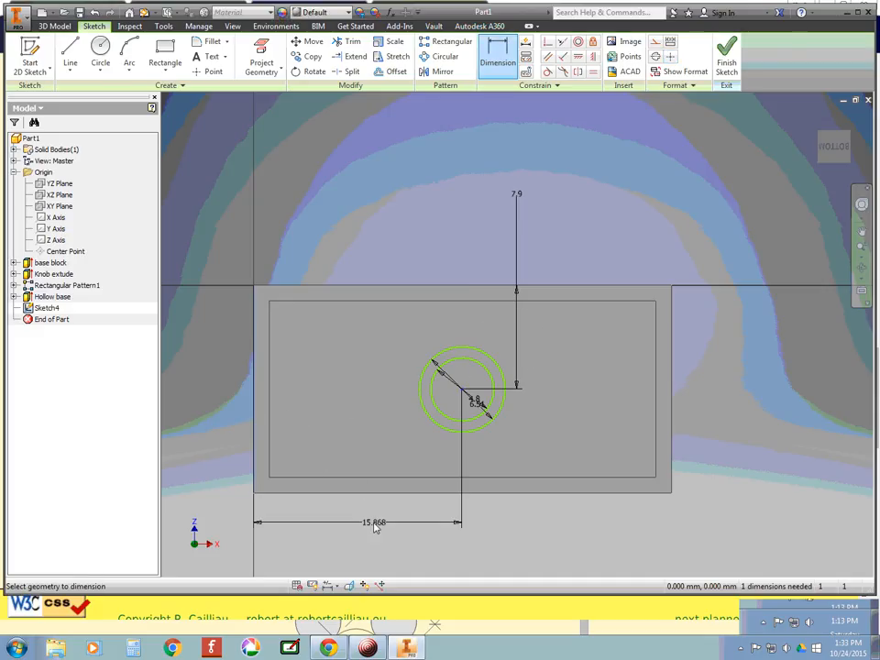
left_click(355, 525)
type("31")
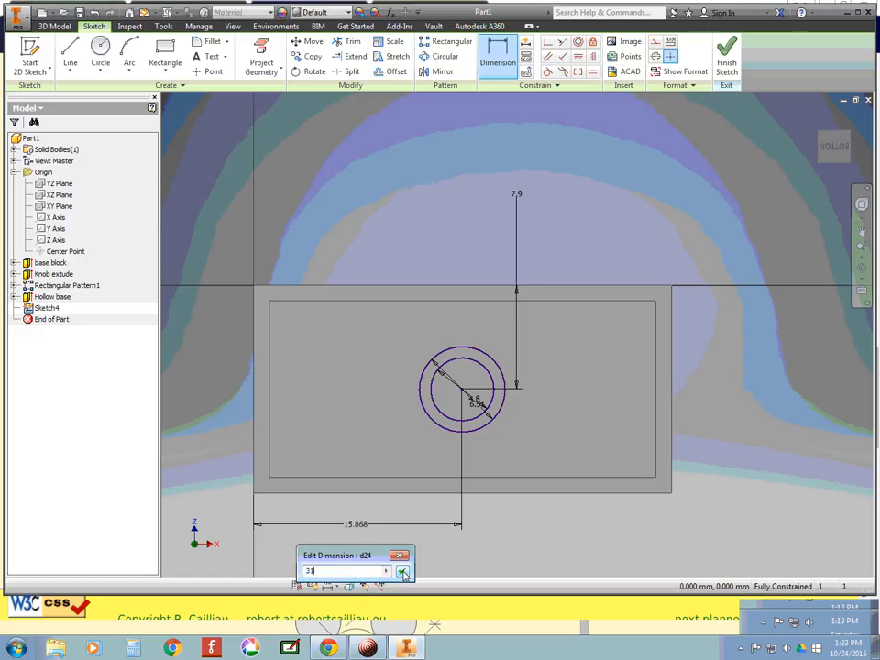
type(".8/2")
left_click(403, 572)
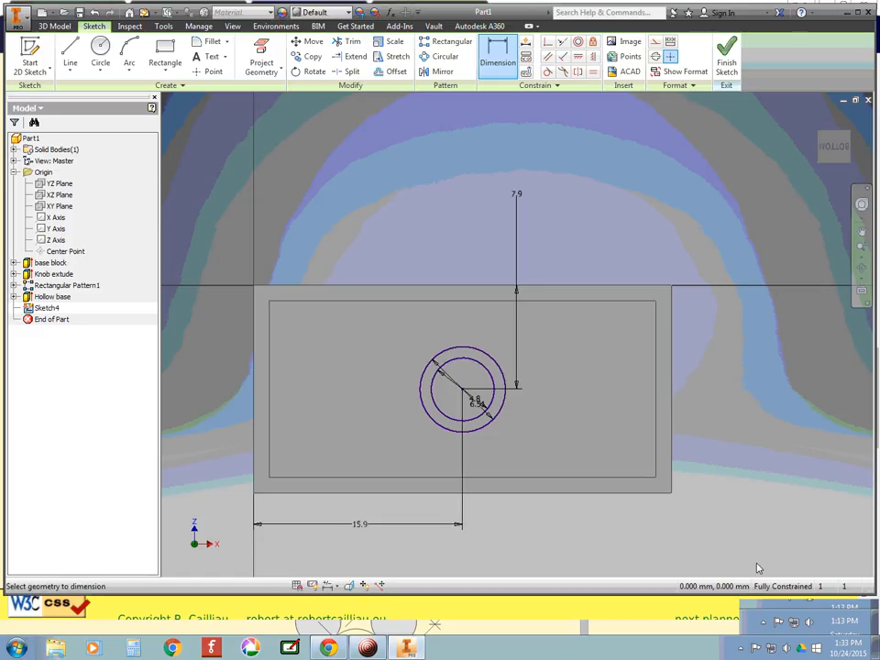
scroll(740, 483, "down", 3)
scroll(743, 483, "up", 3)
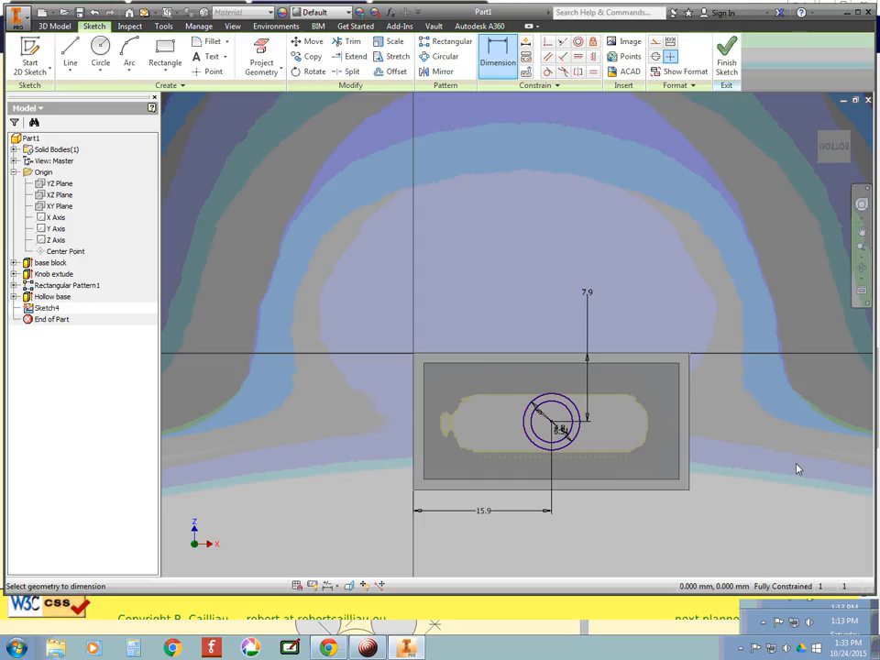
key("Escape")
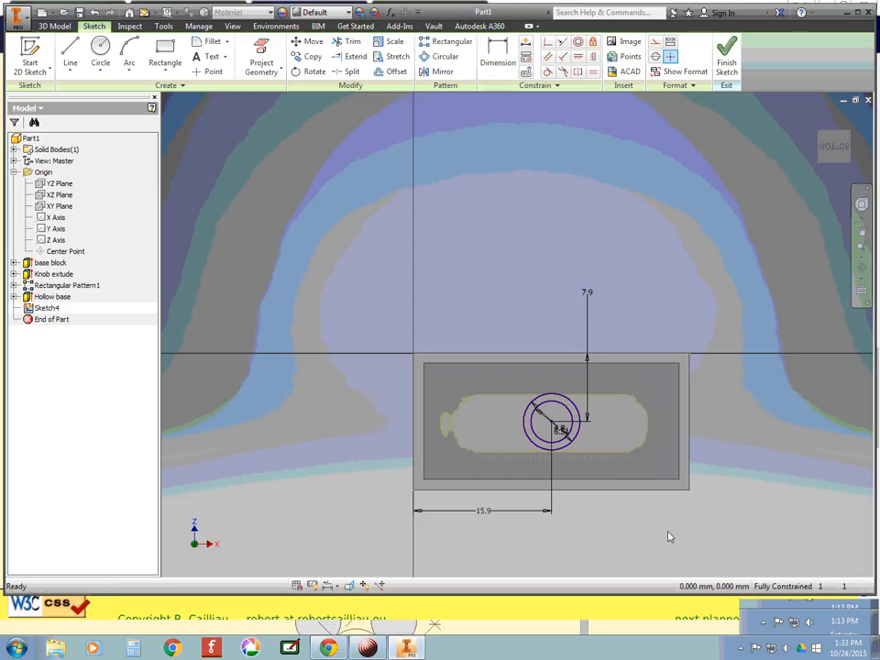
Step: Reposition the vertical and horizontal location dimensions closer to the brick's outline
scroll(752, 518, "up", 3)
scroll(753, 521, "down", 2)
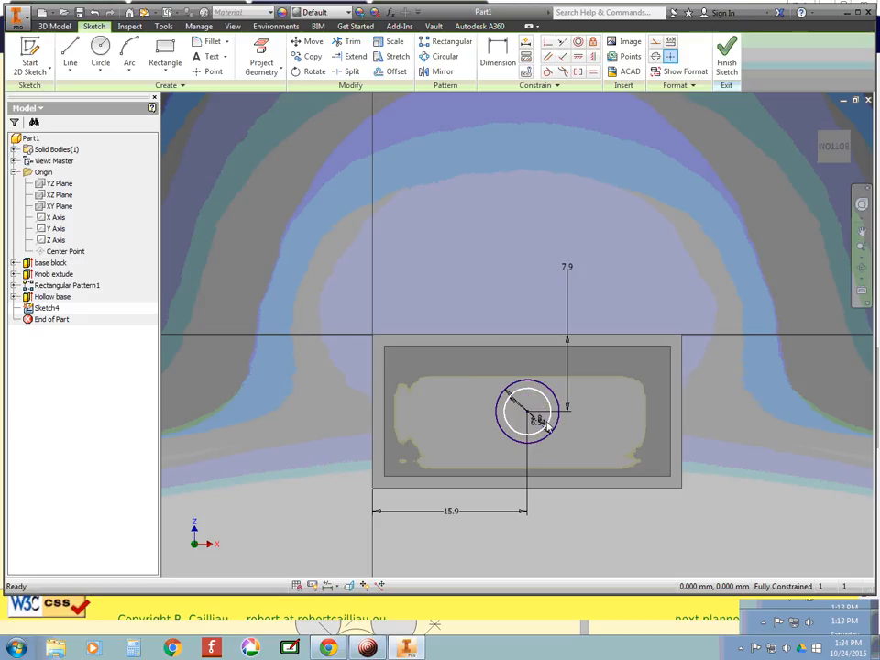
left_click_drag(567, 267, 567, 299)
left_click_drag(452, 511, 452, 506)
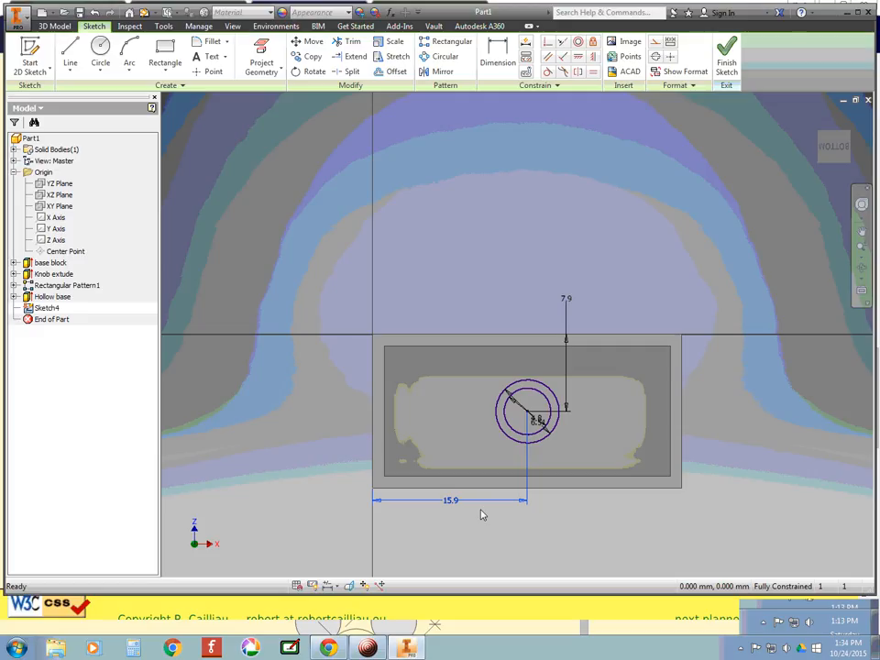
left_click(536, 449)
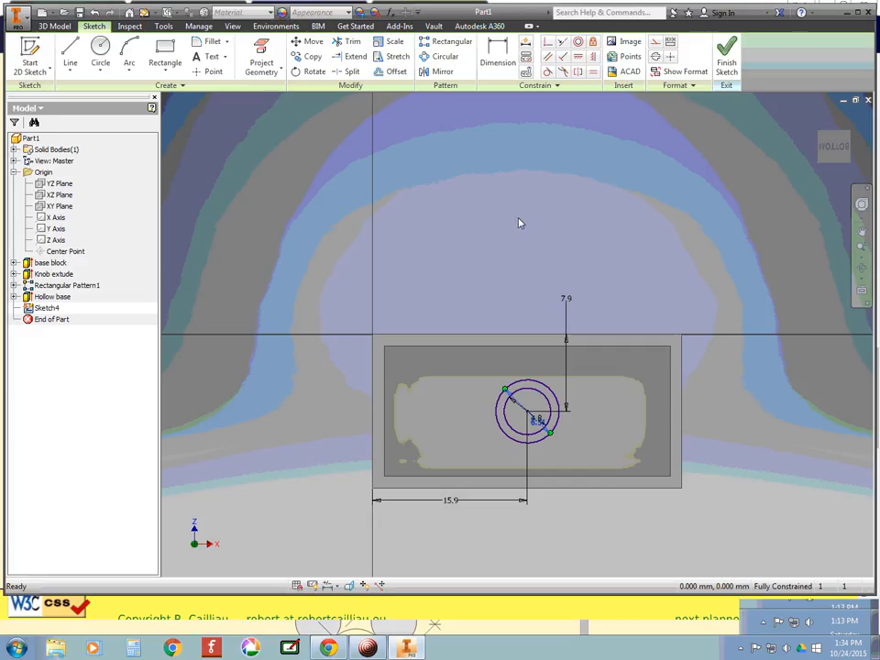
Step: Finish the sketch and extrude the ring between the two circles by 9.6-1 mm, joined to the brick's hollow underside
key("s")
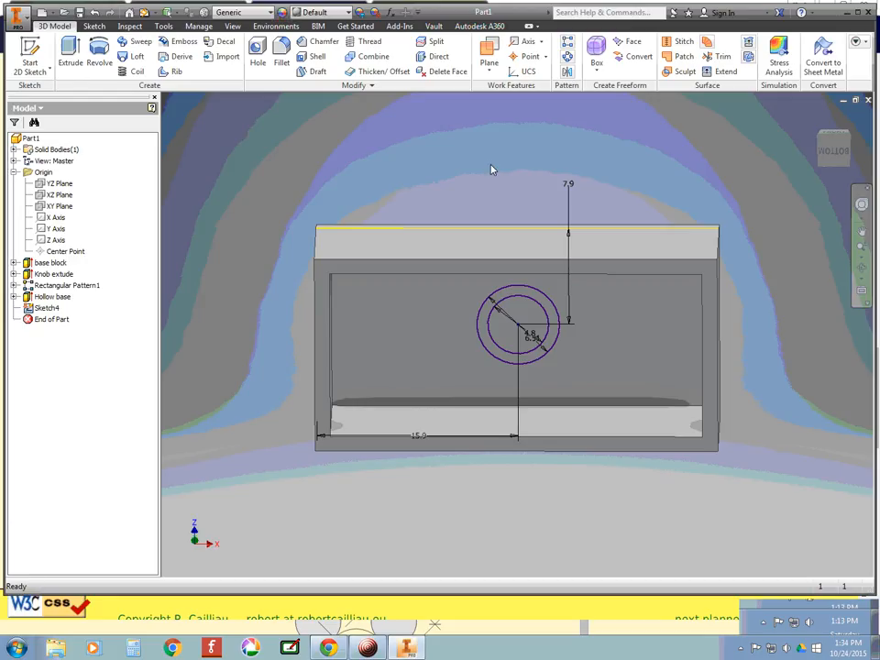
key("e")
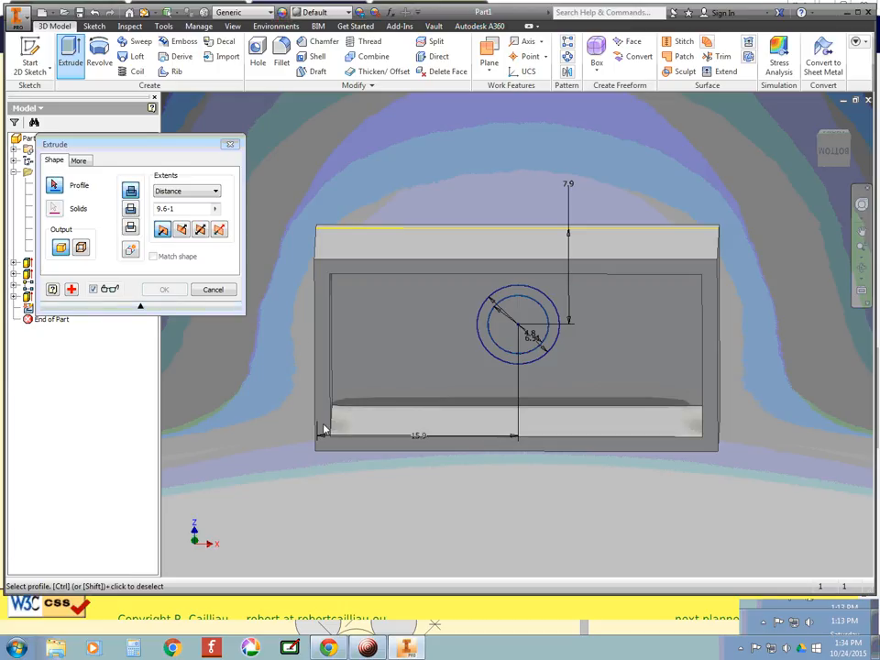
left_click(485, 339)
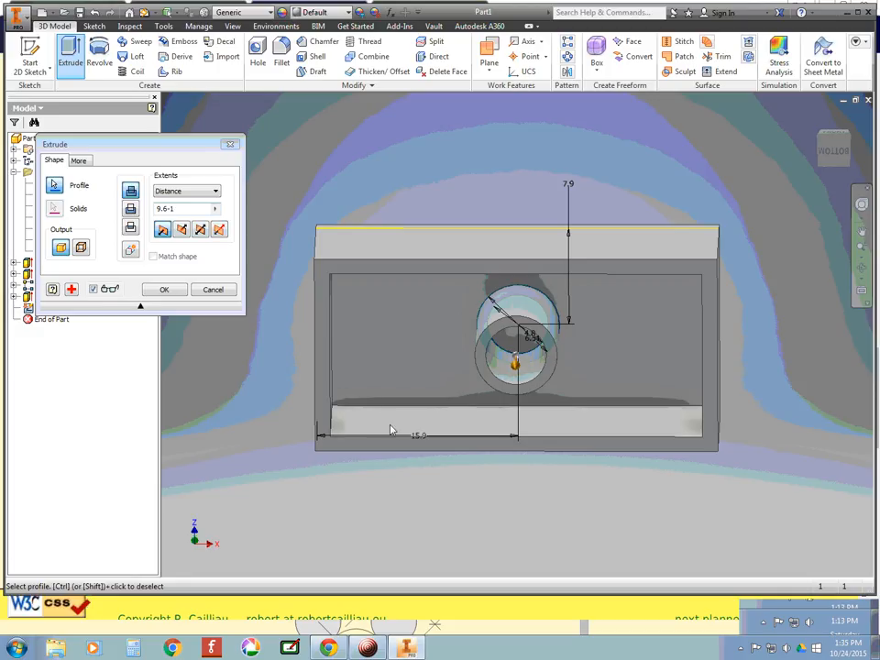
key("alt+Tab")
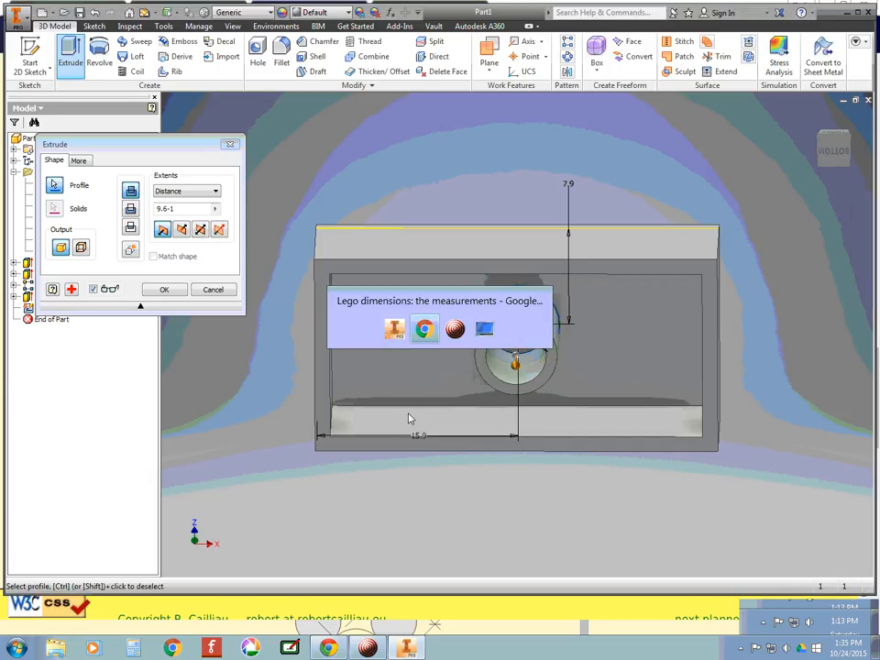
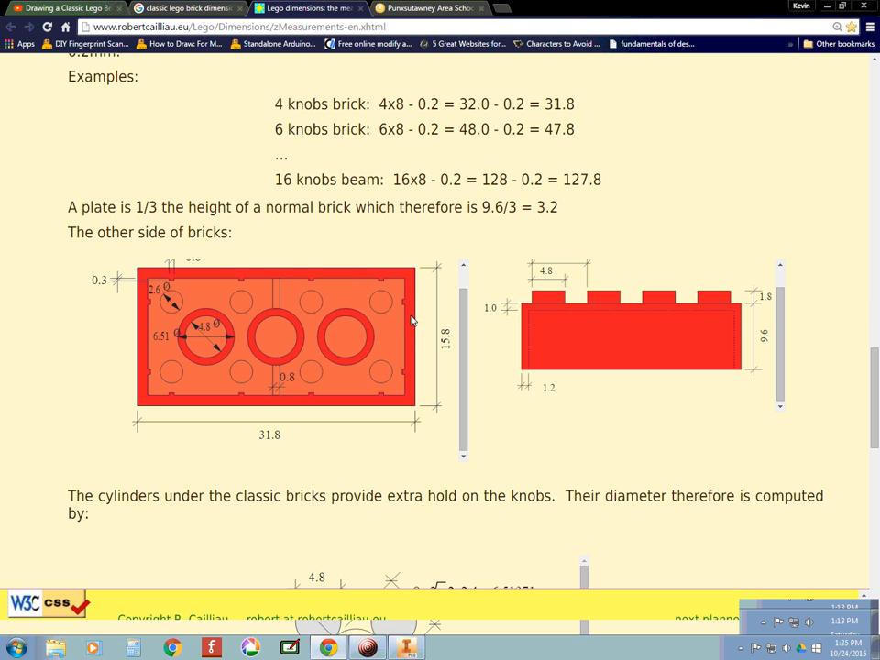
key("alt+Tab")
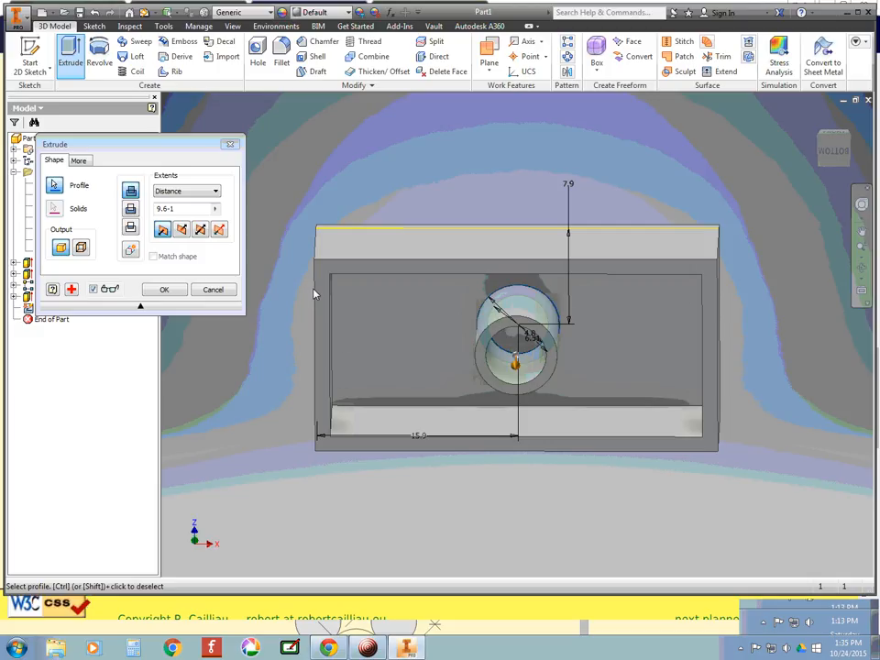
left_click(171, 294)
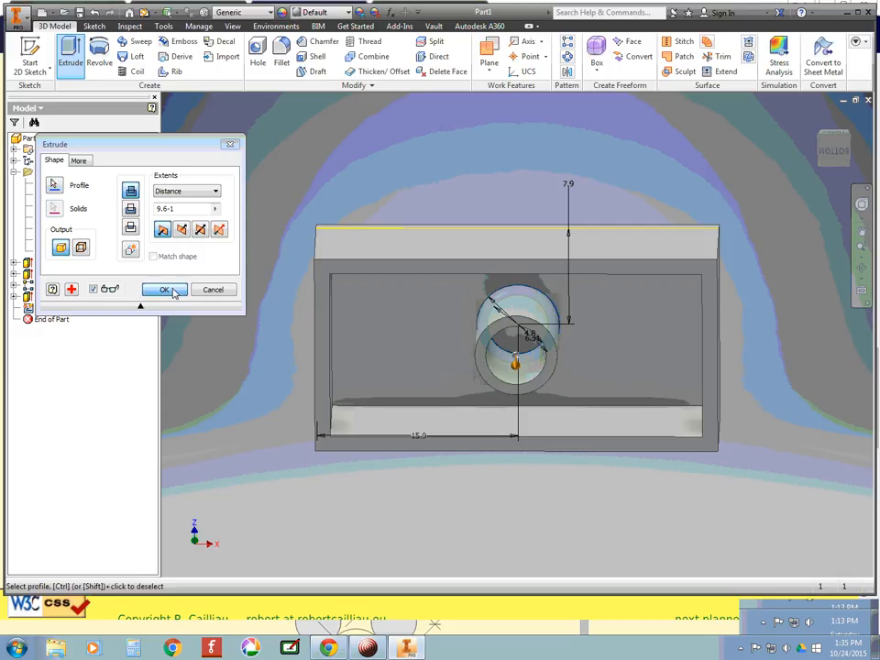
Step: Set up a rectangular pattern of the hollow support cylinder with its first direction along the brick's long edge
left_click(831, 158)
left_click(832, 156)
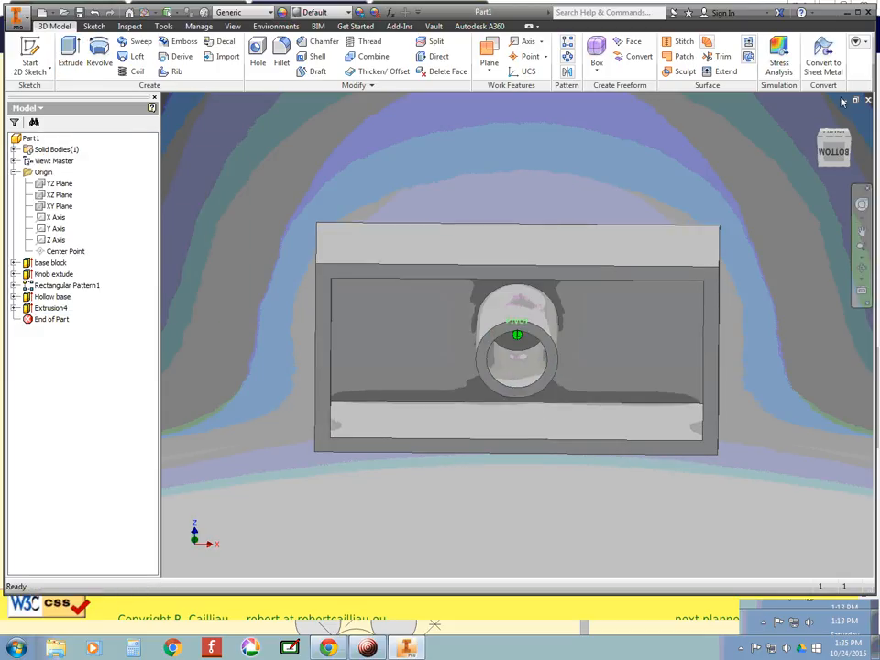
middle_click_drag(844, 556, 828, 580, "shift")
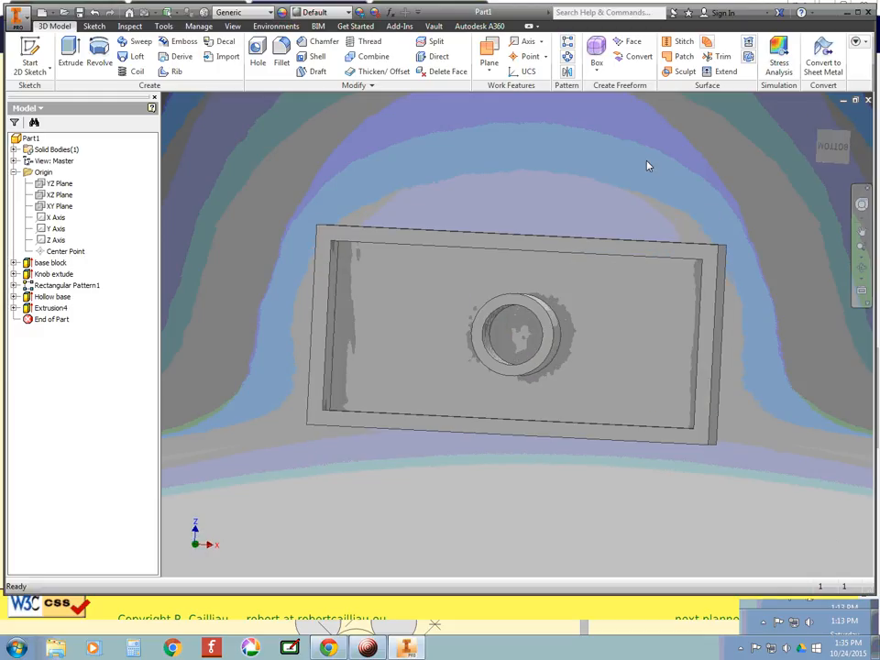
left_click(567, 42)
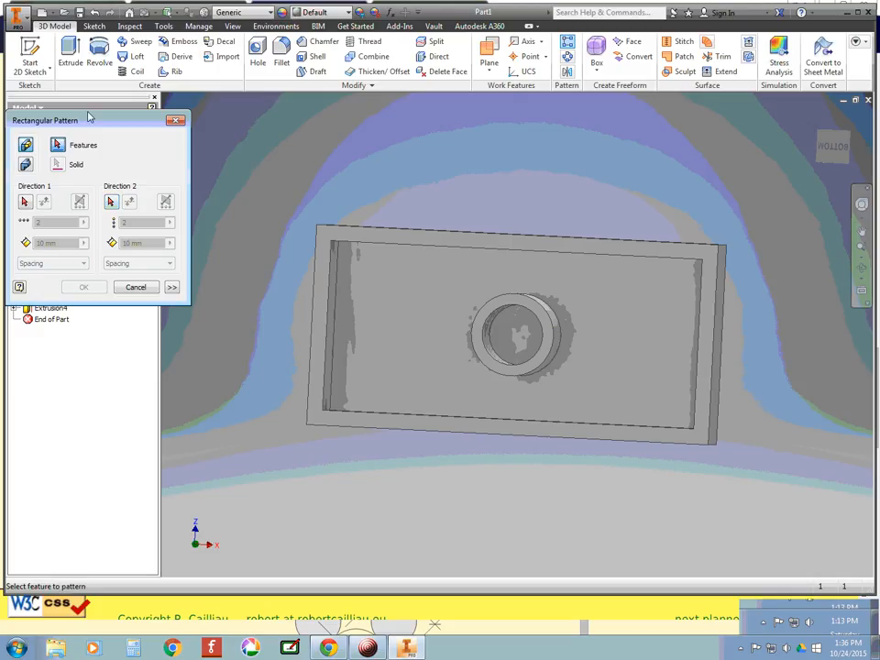
left_click_drag(66, 120, 94, 125)
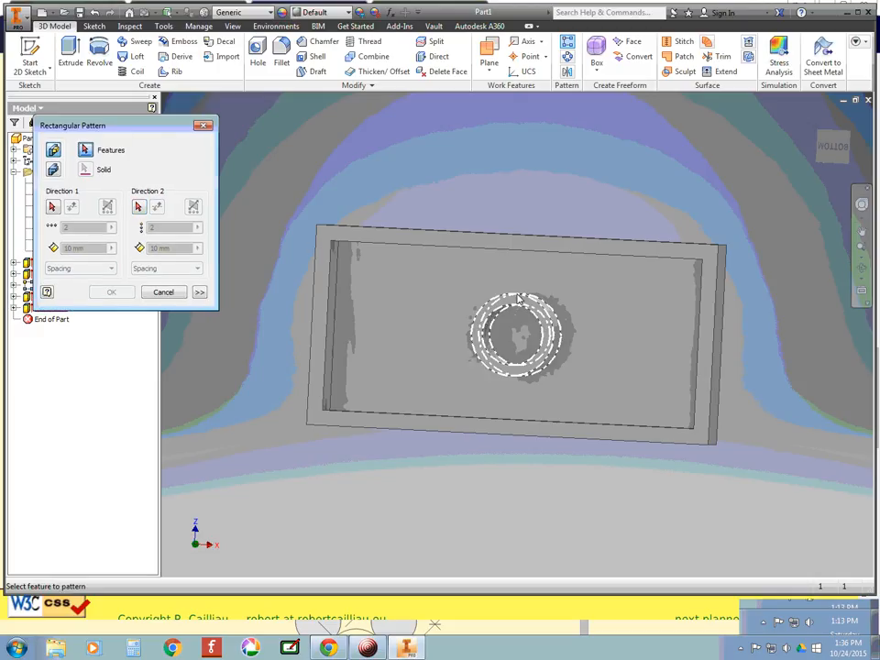
left_click(471, 300)
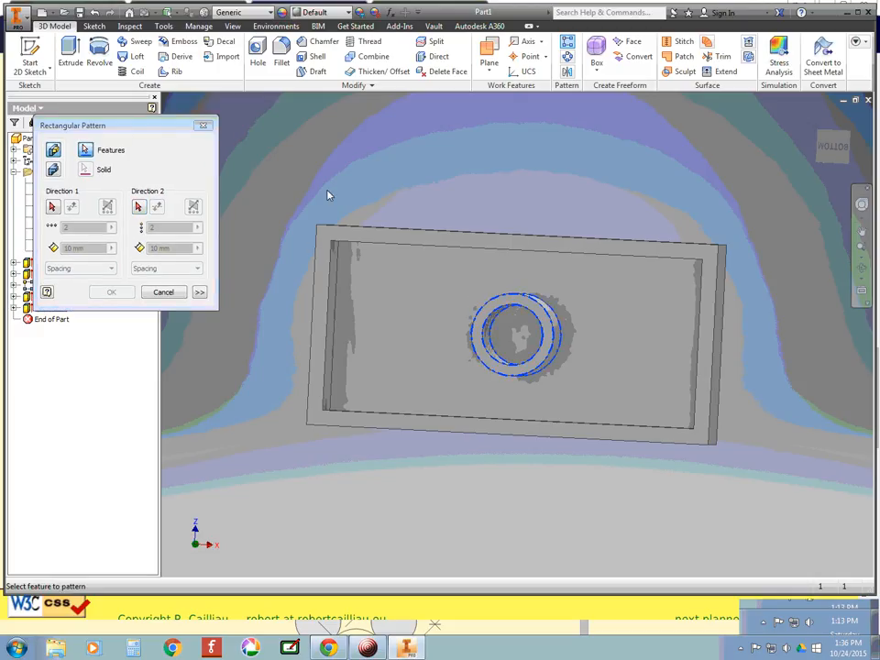
key("alt+Tab")
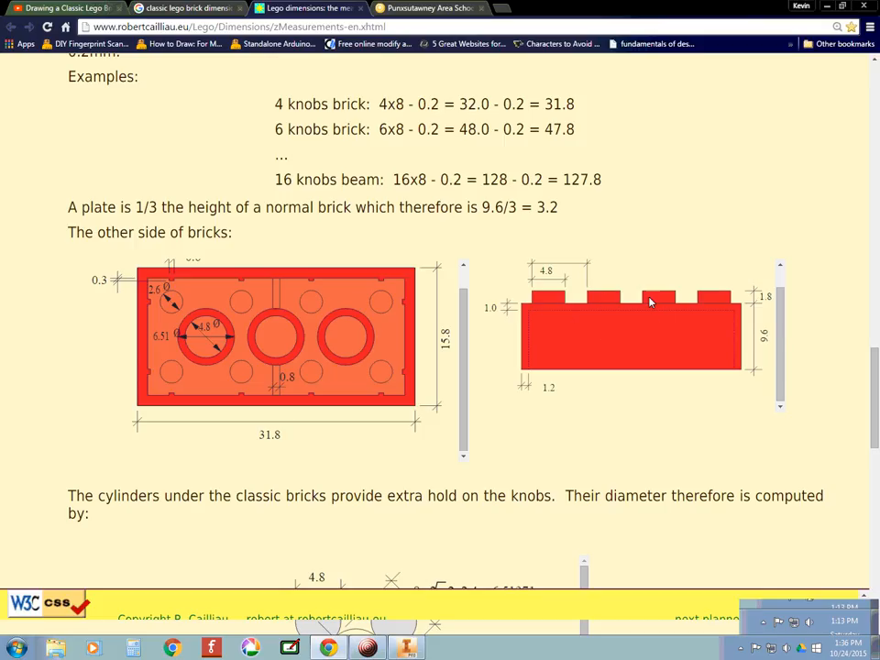
left_click_drag(874, 354, 877, 264)
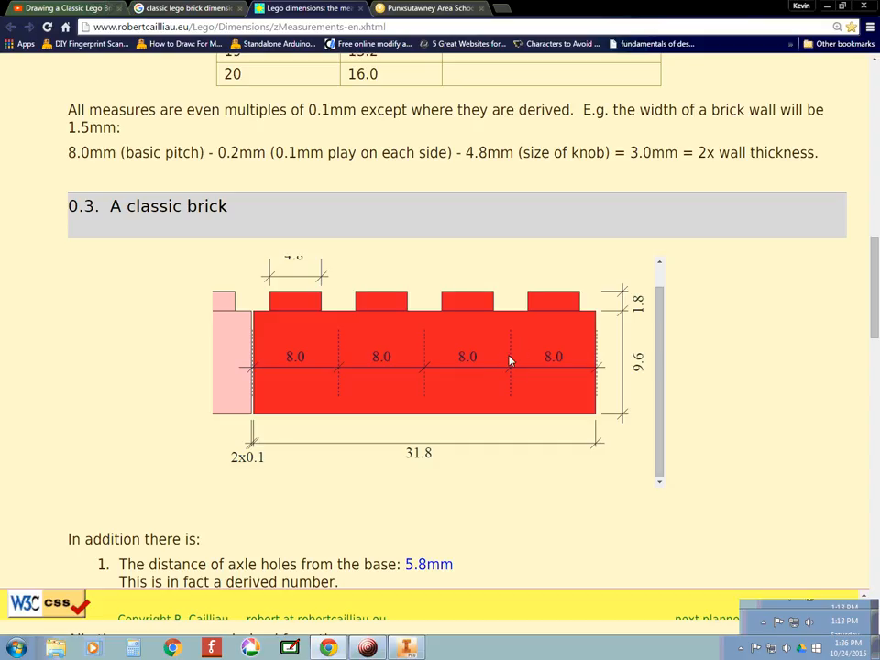
key("alt+Tab")
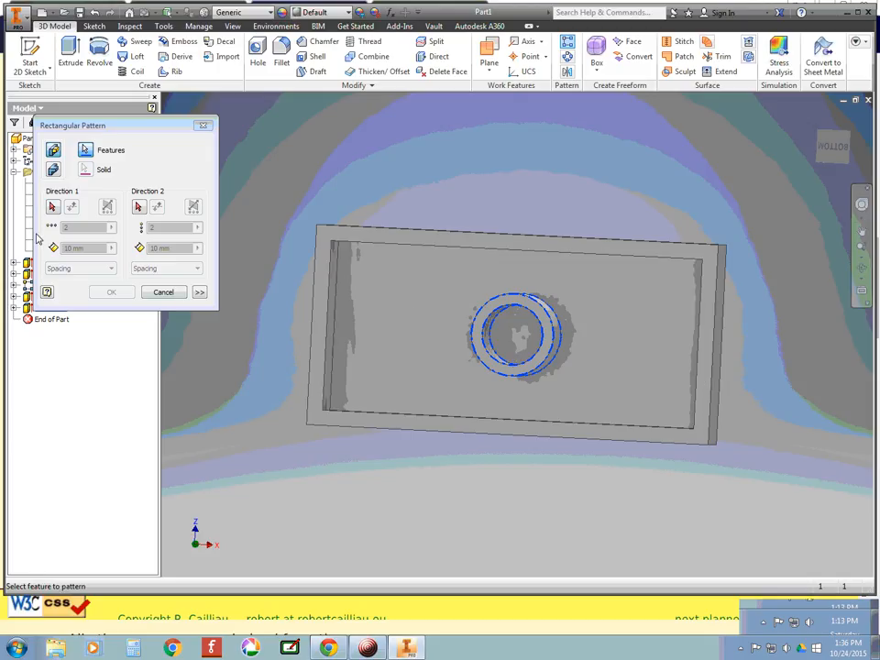
left_click(52, 206)
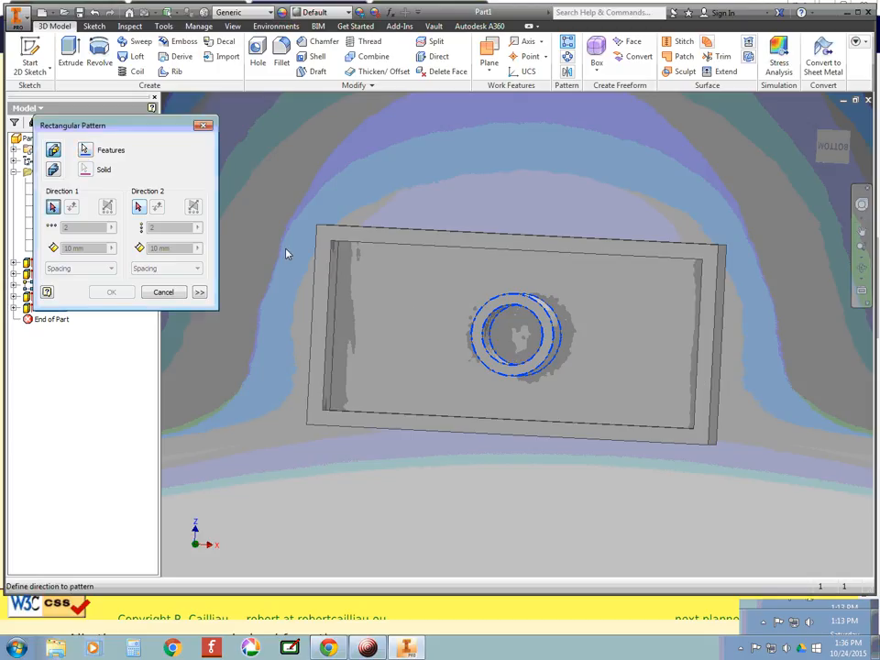
left_click(475, 237)
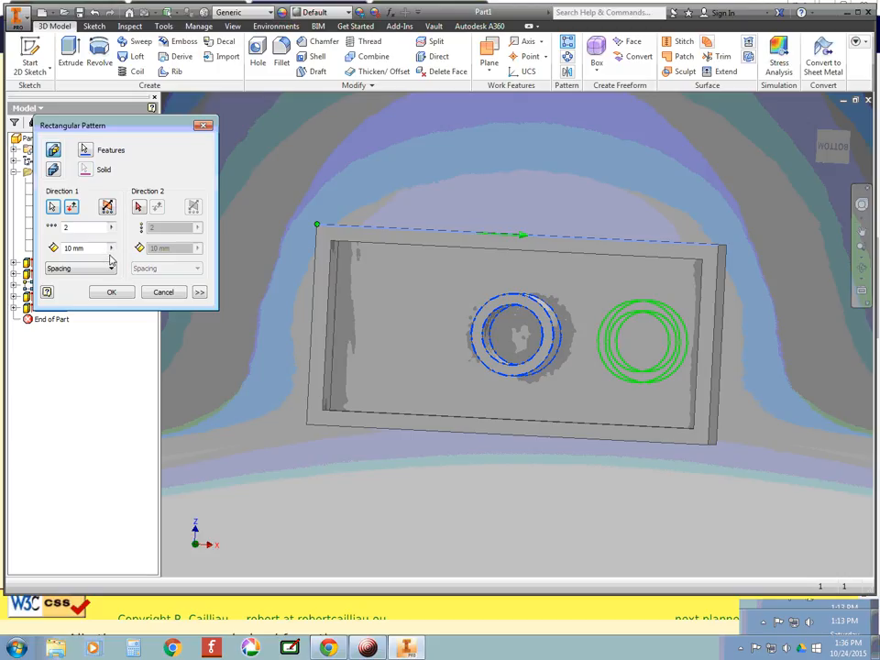
Step: Make the cylinder pattern symmetric about the original, with 3 instances spaced 8 mm apart, and create it
left_click(832, 151)
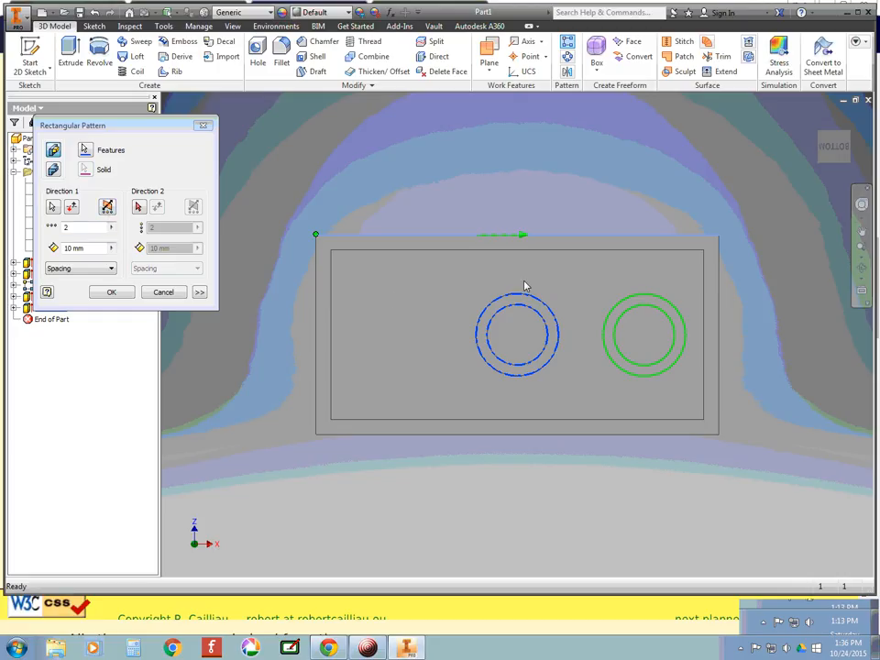
left_click(107, 209)
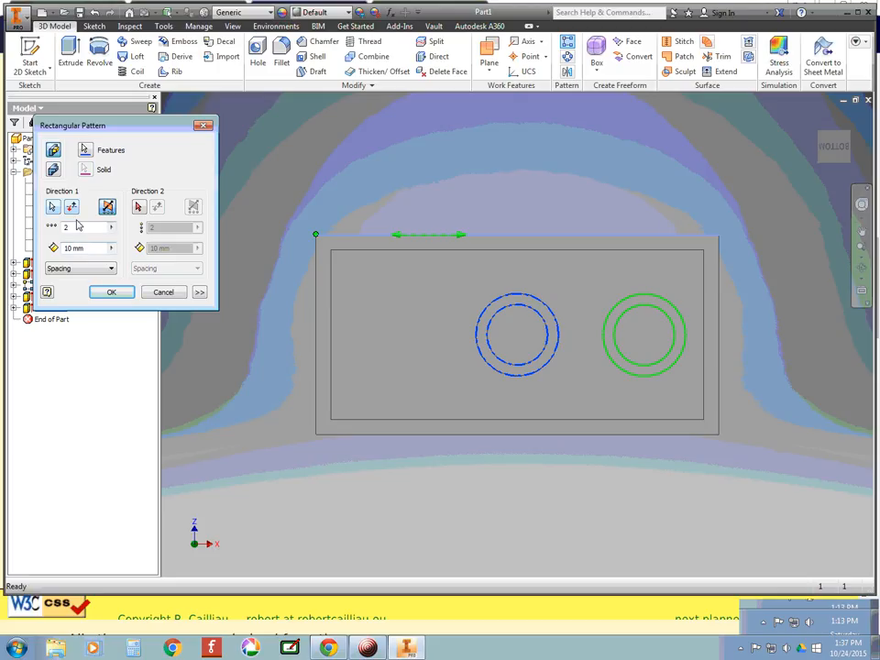
left_click_drag(75, 229, 26, 227)
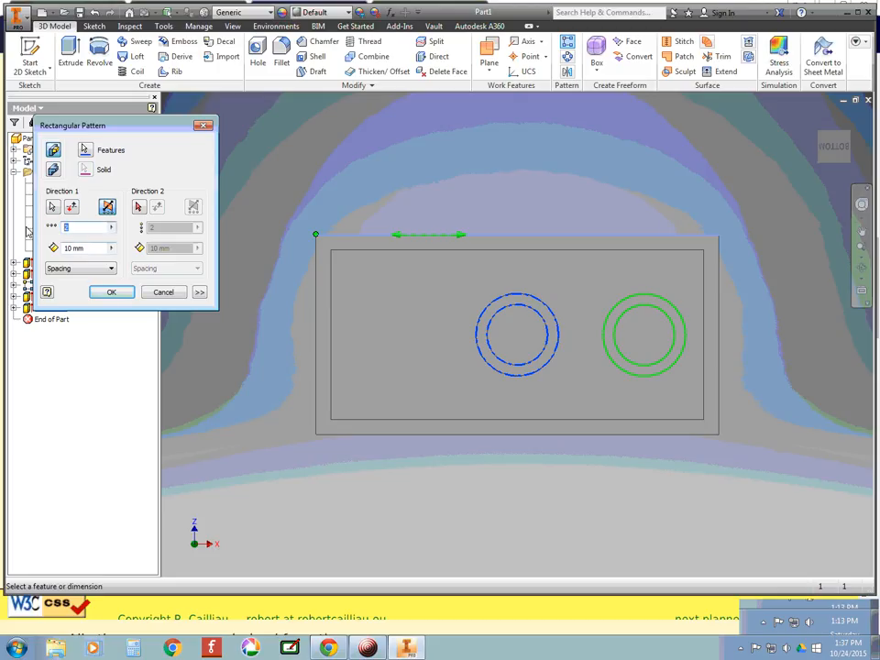
type("3")
left_click_drag(101, 251, 25, 249)
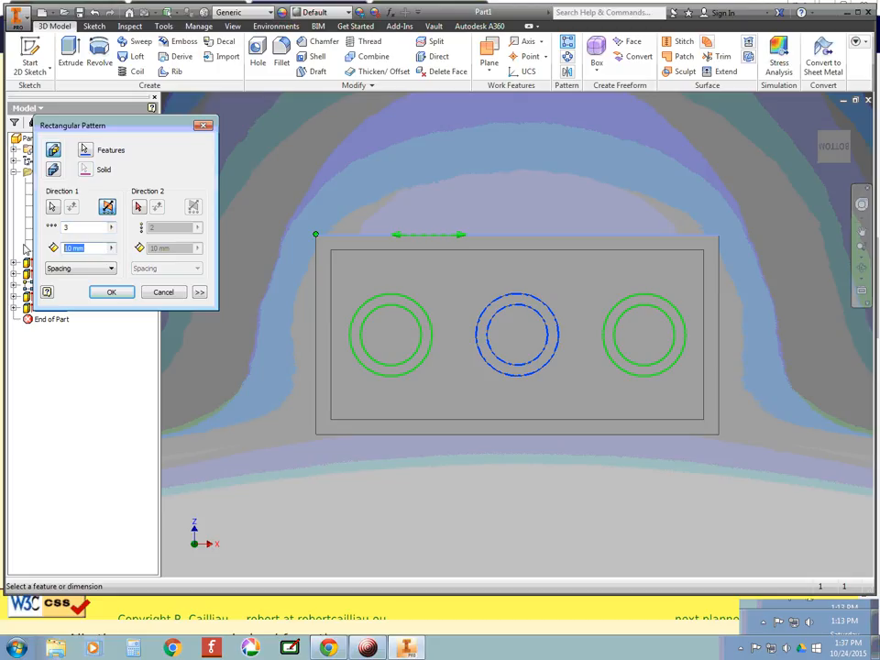
type("8")
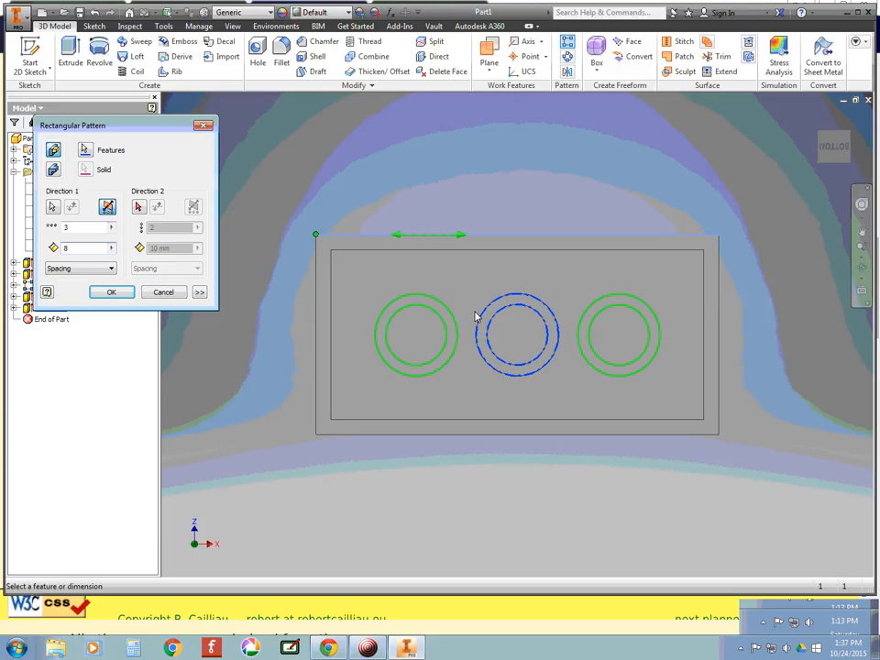
left_click(110, 293)
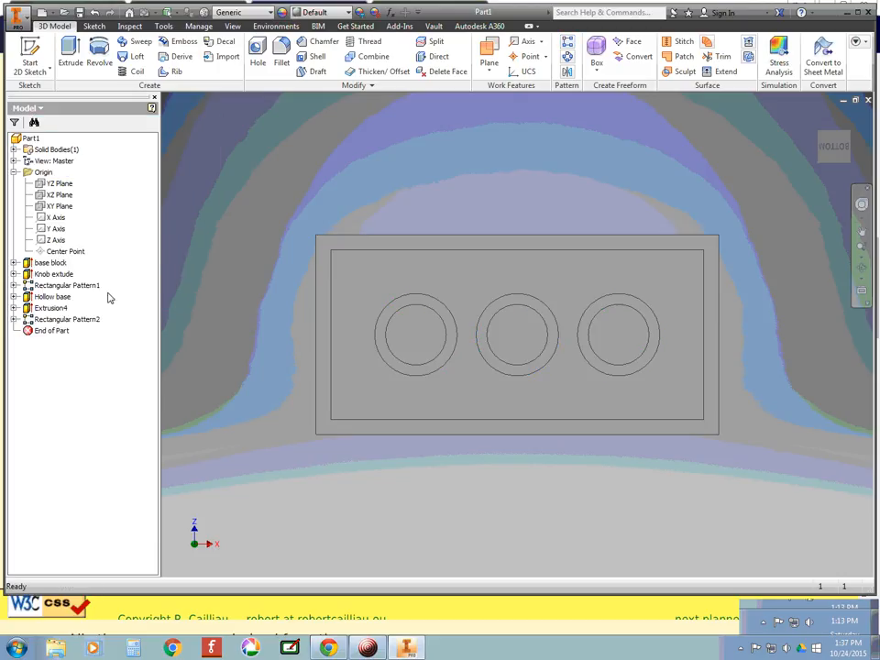
Step: Switch to Chrome to examine the underside drawing for the small inner-wall rib dimensions, and return to Inventor
mouse_move(837, 133)
left_mouse_down()
mouse_move(827, 172)
mouse_move(832, 108)
left_mouse_up()
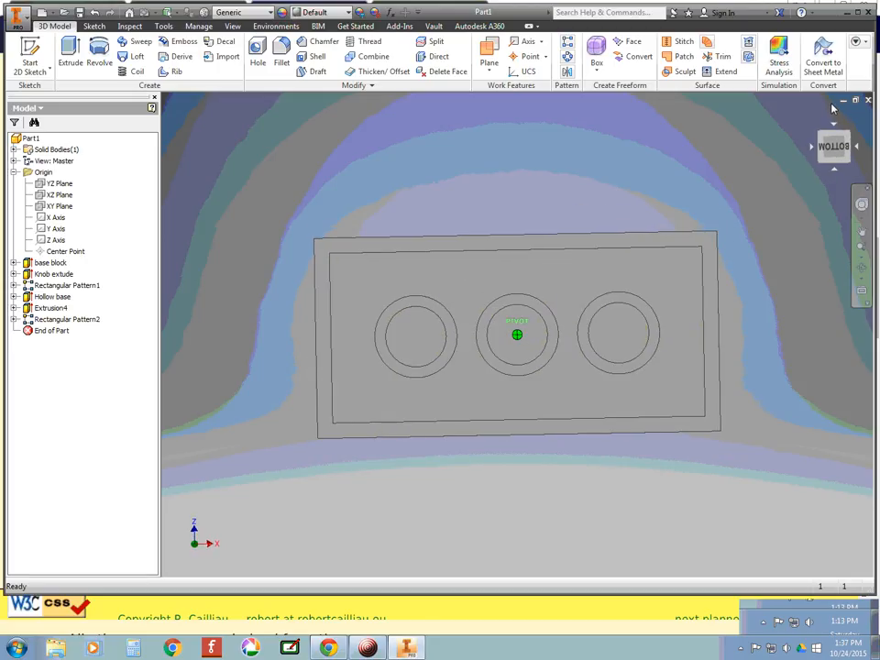
key("alt+Tab")
key("alt+Tab")
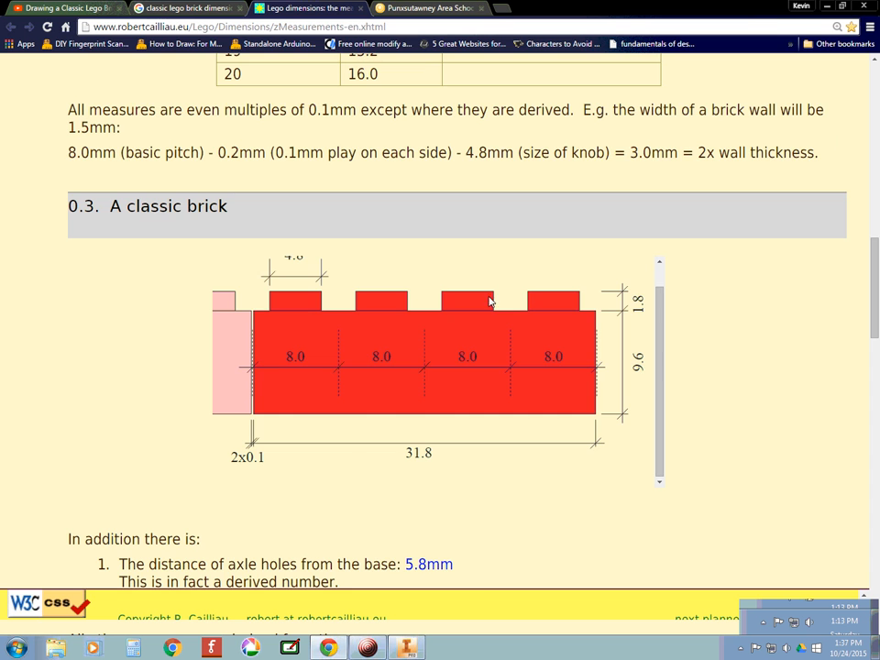
left_click_drag(873, 287, 873, 388)
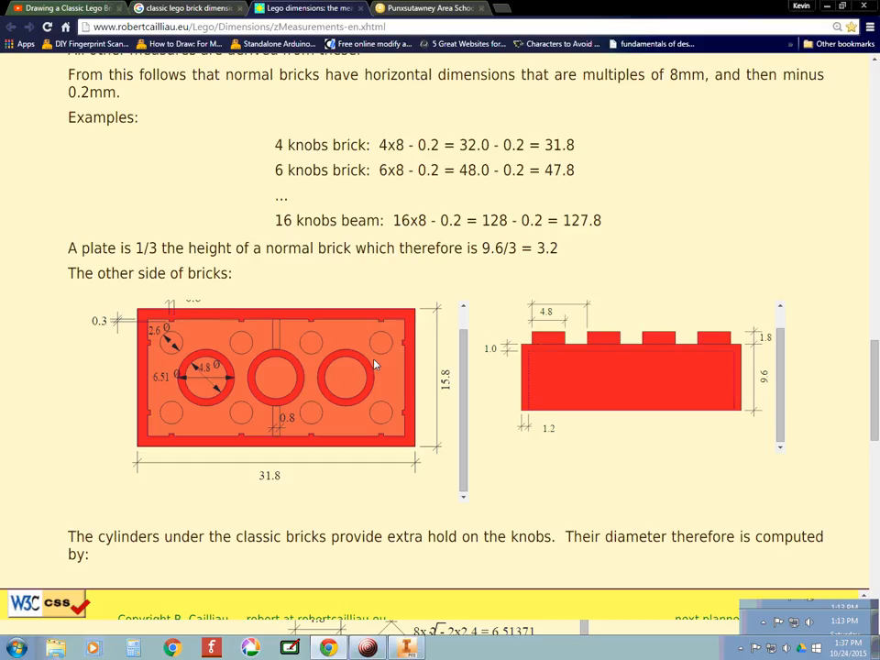
scroll(182, 318, "up", 1)
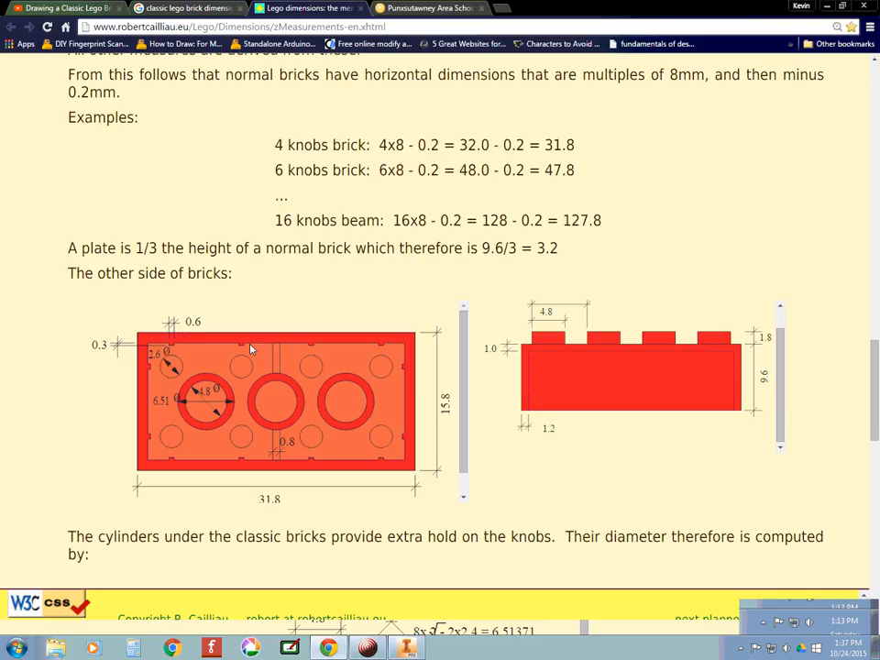
key("alt+Tab")
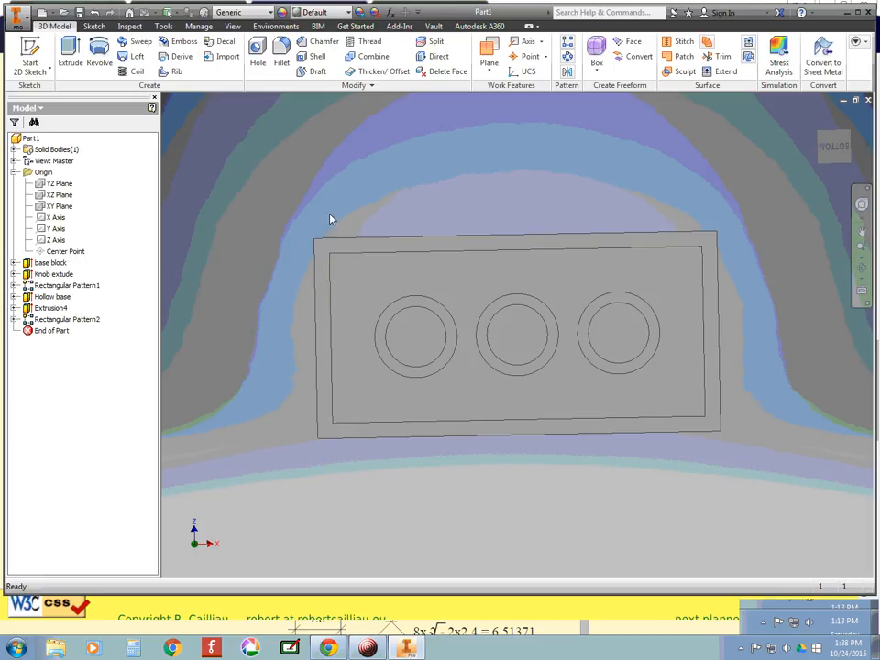
Step: Start a sketch on the brick's bottom rim face and draw a rectangle 0.6 mm wide and 0.3 mm high outside the brick's outline
left_click(417, 246)
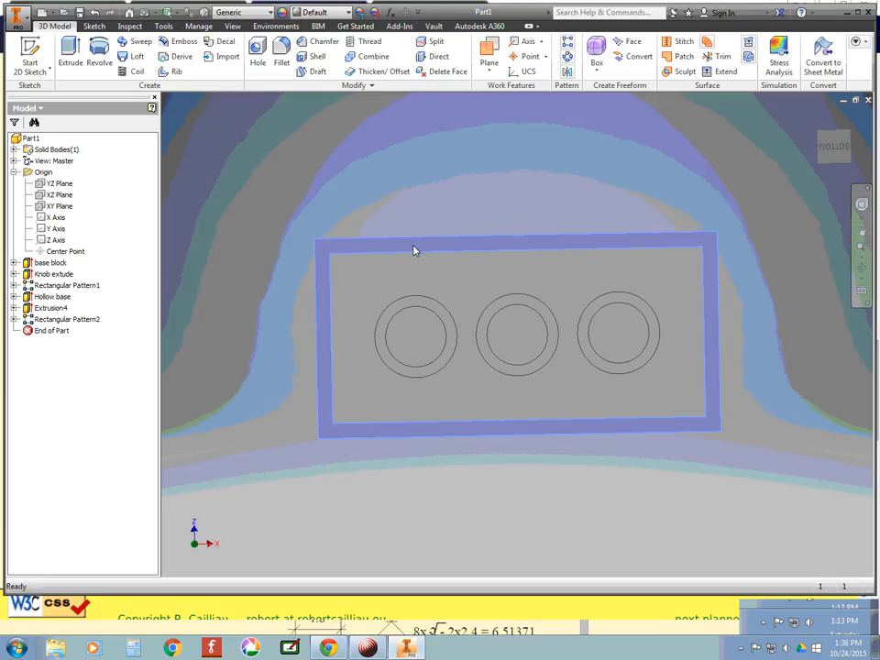
key("s")
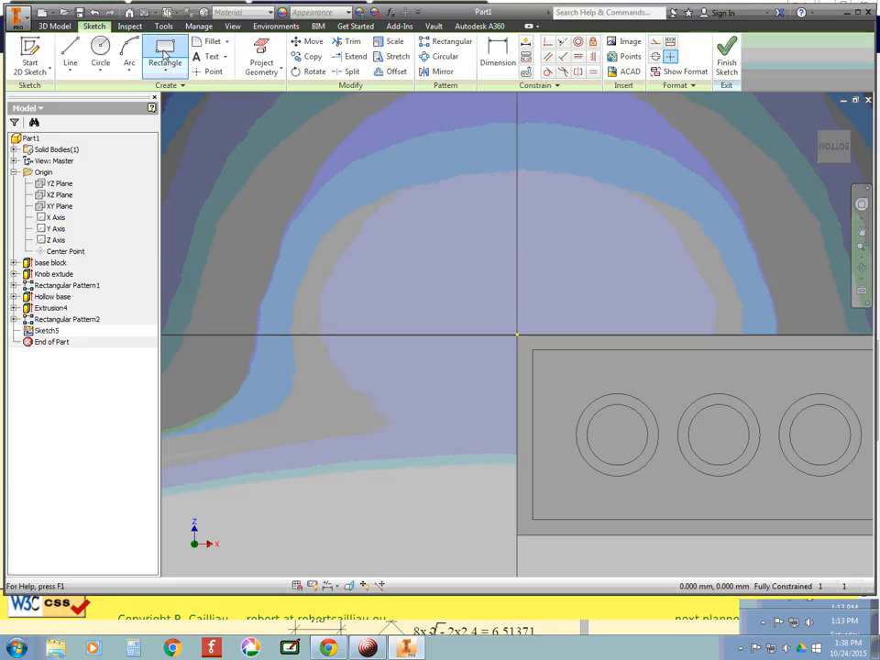
left_click(165, 55)
left_click(567, 219)
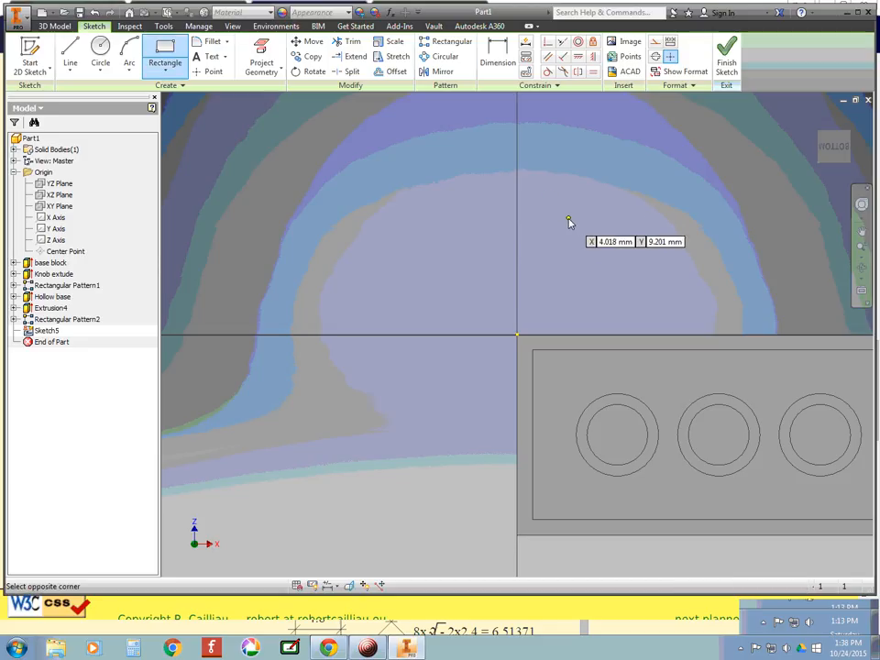
type(".6")
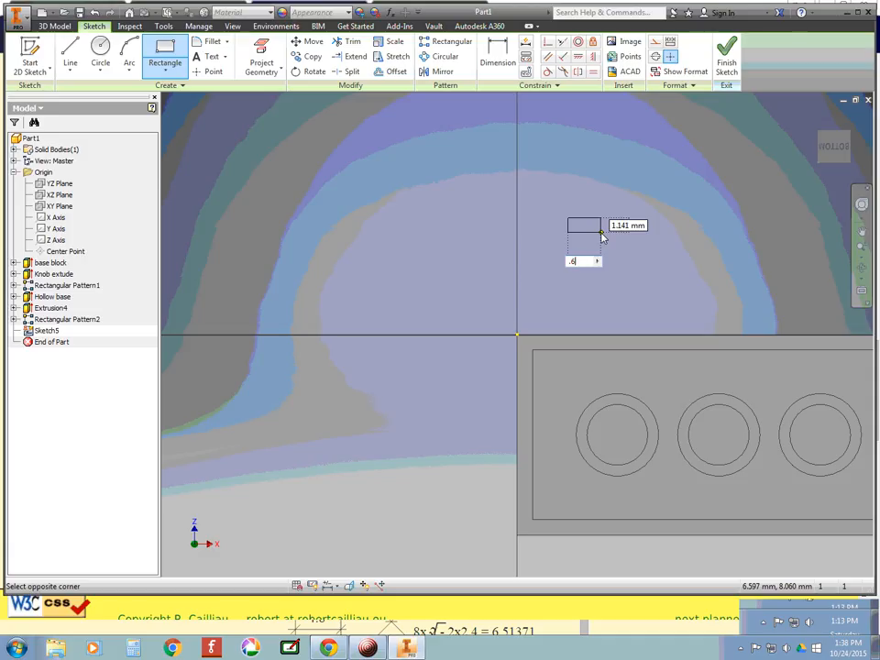
key("Tab")
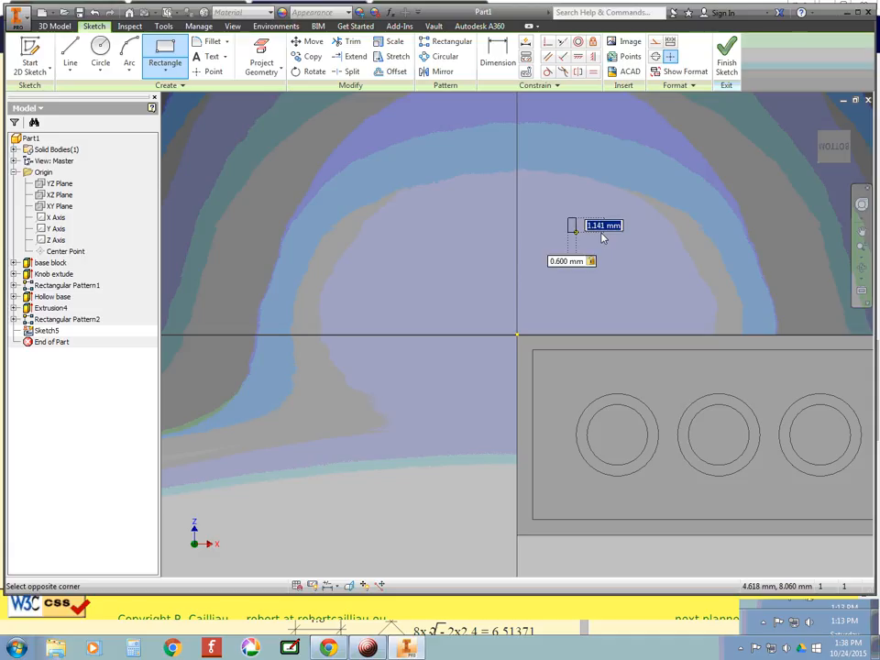
type(".3")
key("Return")
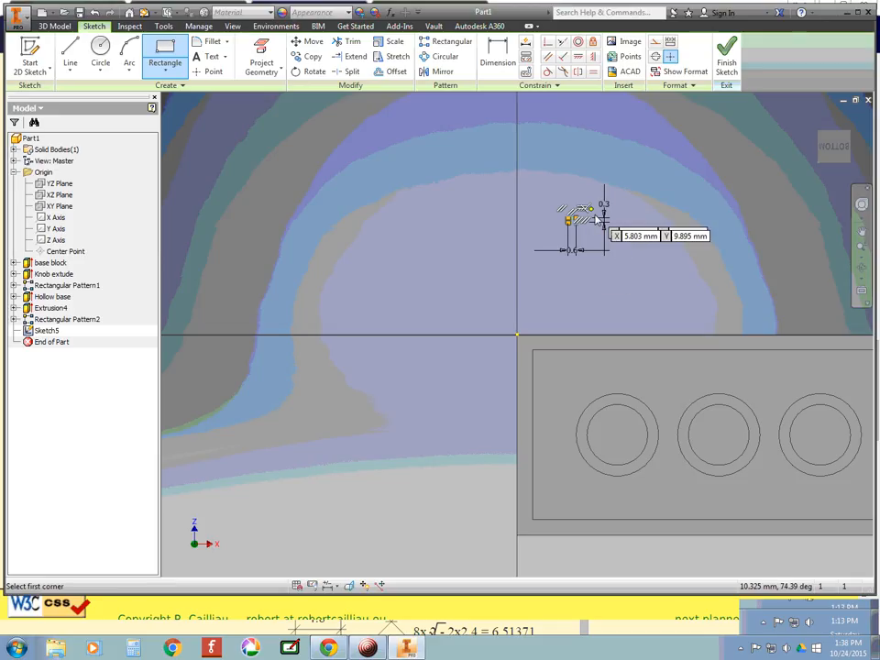
scroll(597, 216, "up", 3)
scroll(596, 215, "down", 3)
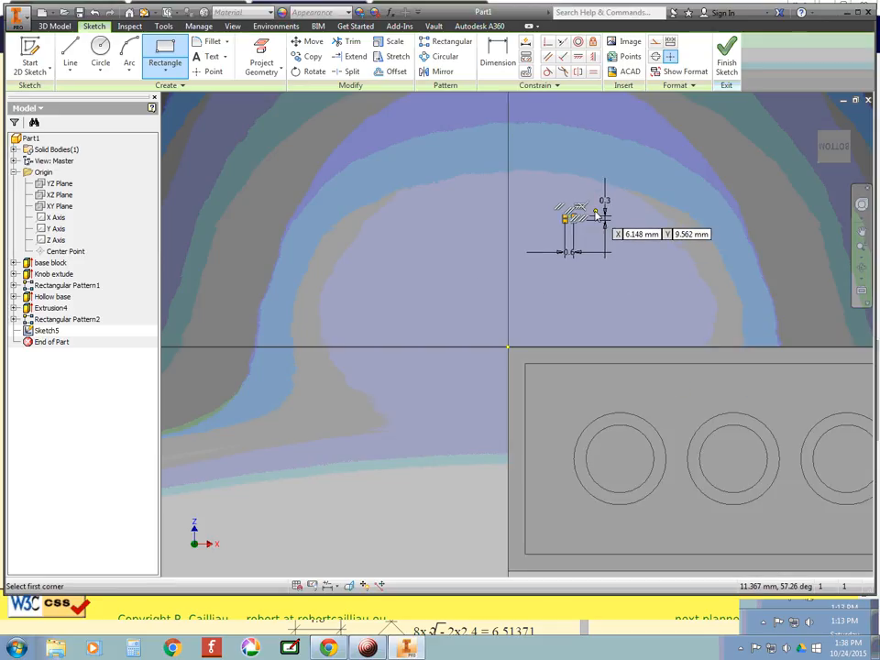
Step: Move the small rectangle inside the brick's cavity and constrain its upper midpoint coincident with the long inner wall edge
key("Escape")
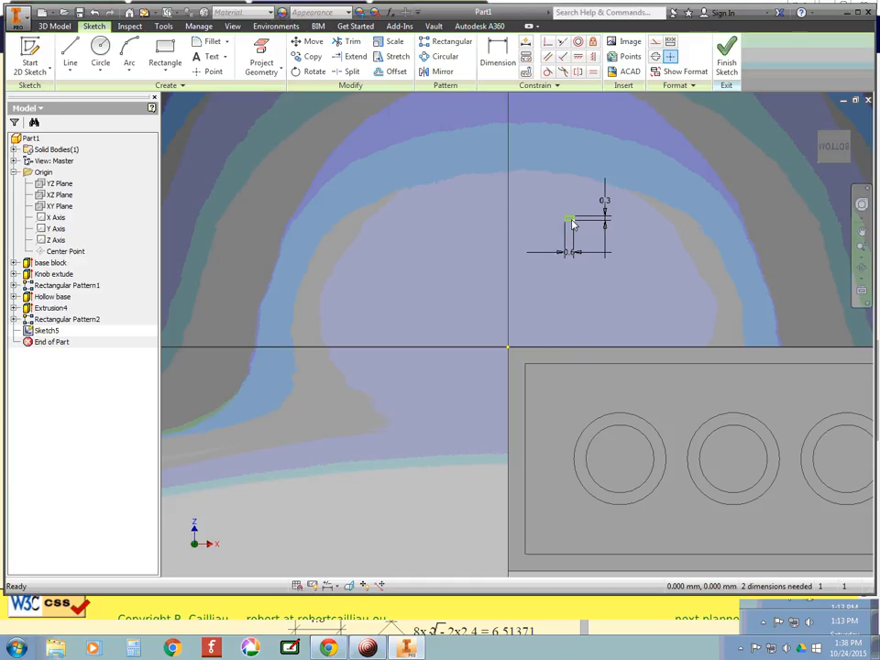
mouse_move(568, 222)
left_mouse_down()
mouse_move(576, 247)
mouse_move(559, 403)
mouse_move(570, 381)
left_mouse_up()
scroll(579, 323, "up", 3)
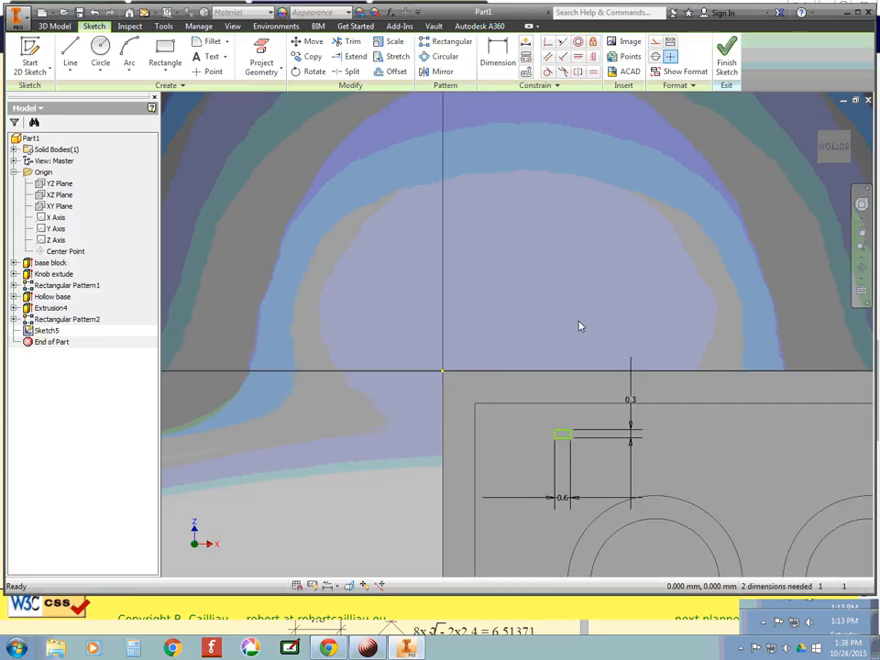
scroll(575, 371, "up", 3)
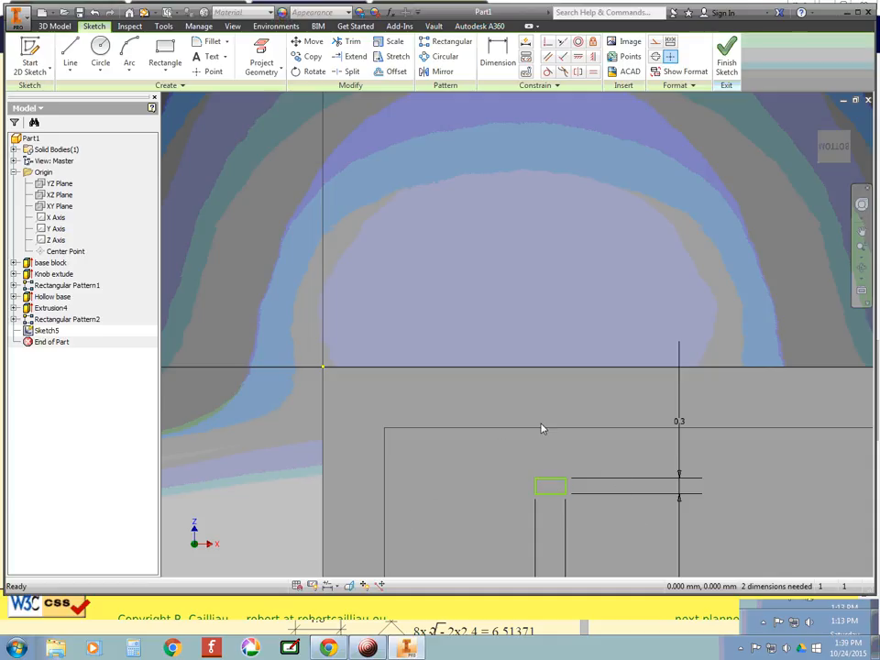
left_click(547, 42)
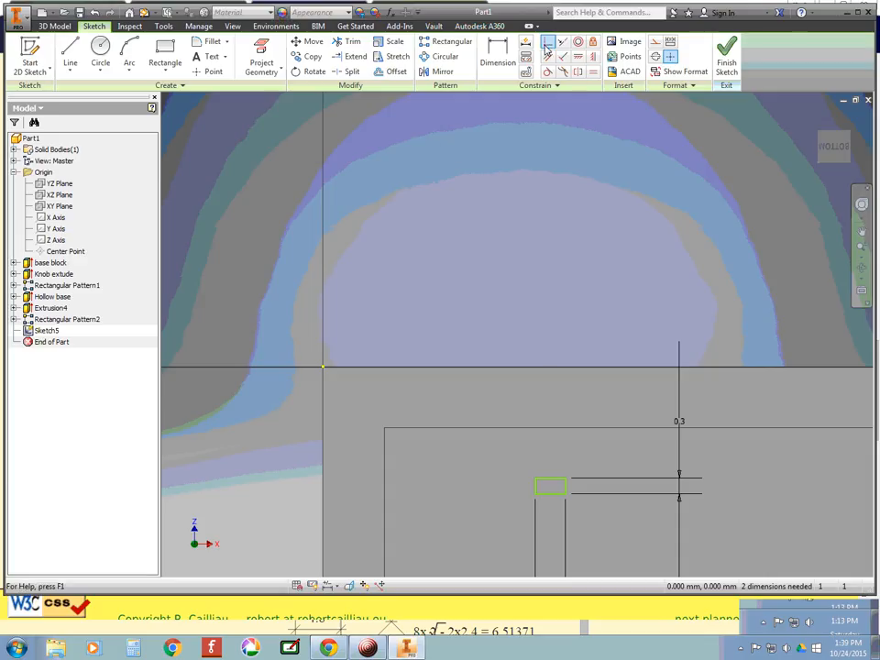
left_click(551, 478)
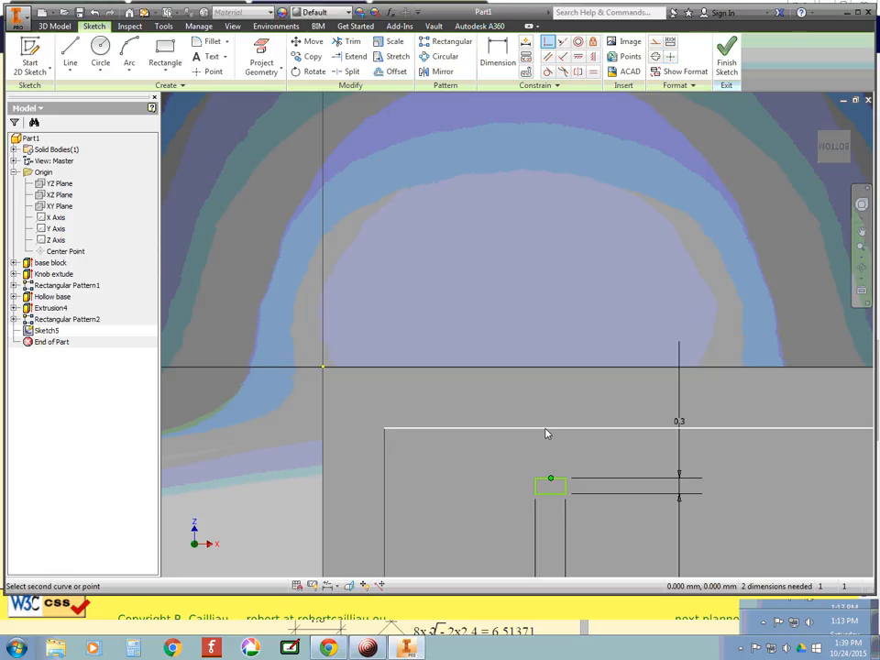
left_click(546, 430)
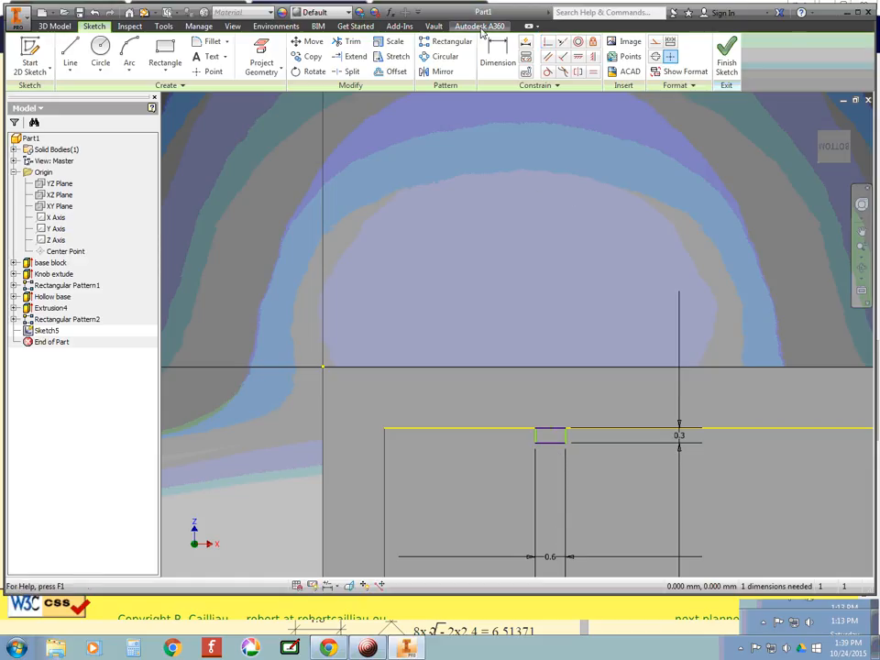
Step: Switch to Chrome to examine the rib's position in the underside drawing, and return to Inventor
left_click(498, 55)
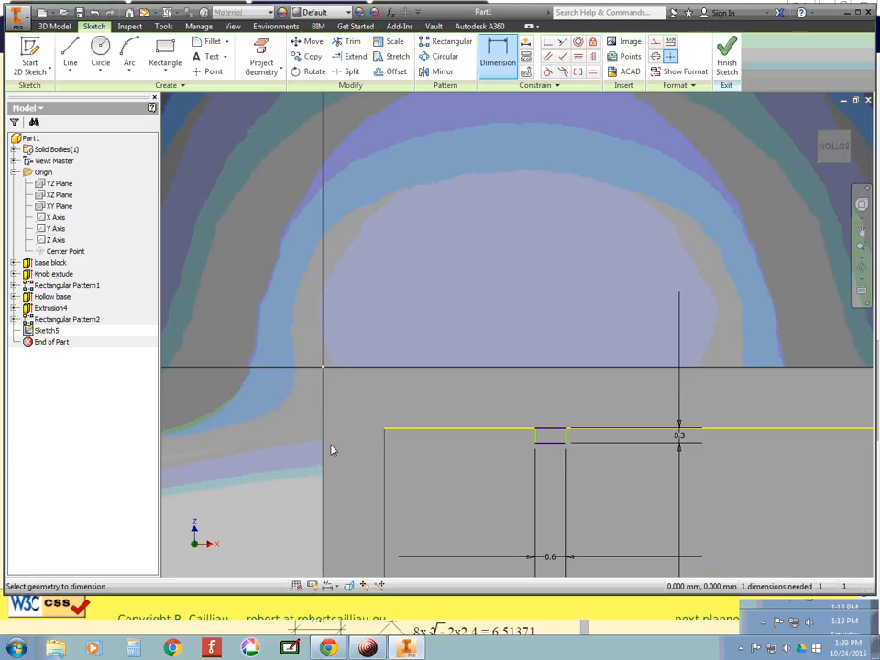
key("alt+Tab")
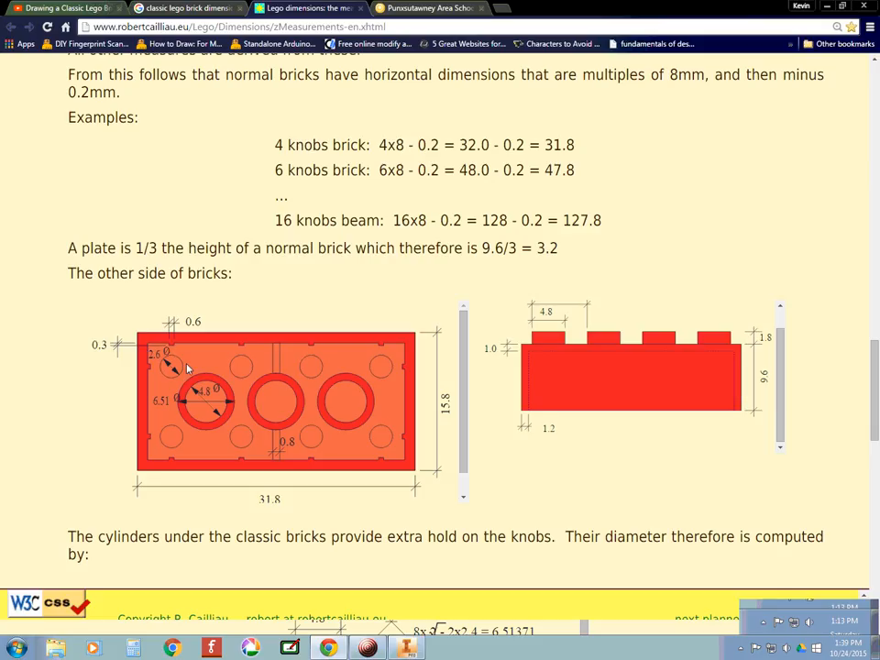
key("alt+Tab")
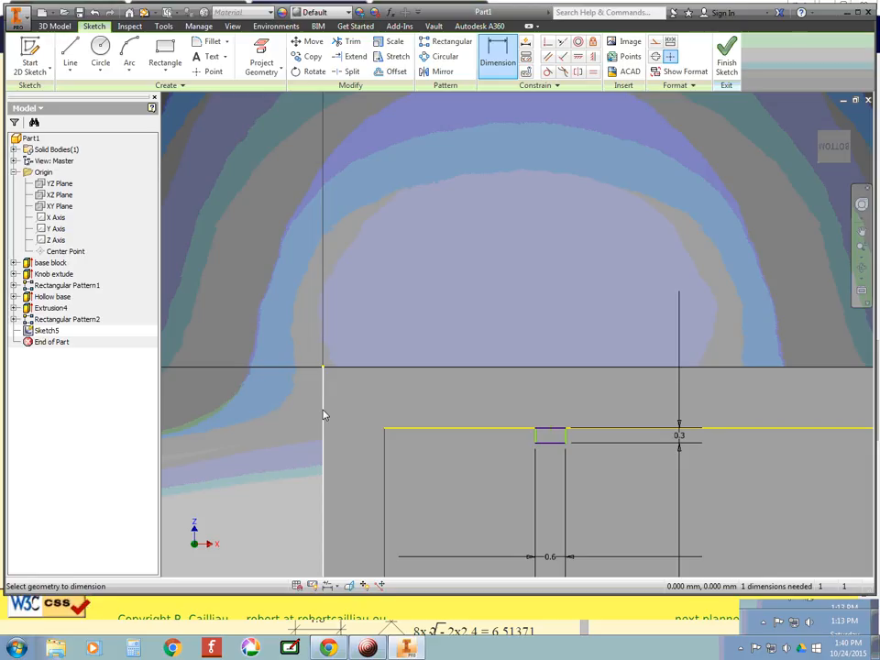
Step: Try to dimension the rectangle's near side from the brick's short outer edge with the expression (7.9--.3)/2
left_click(537, 440)
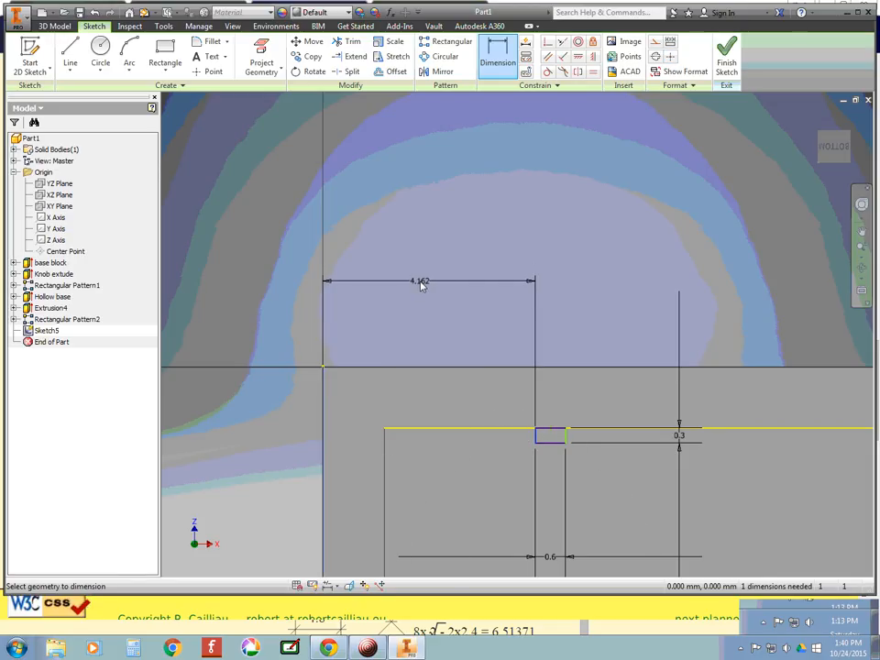
left_click(422, 280)
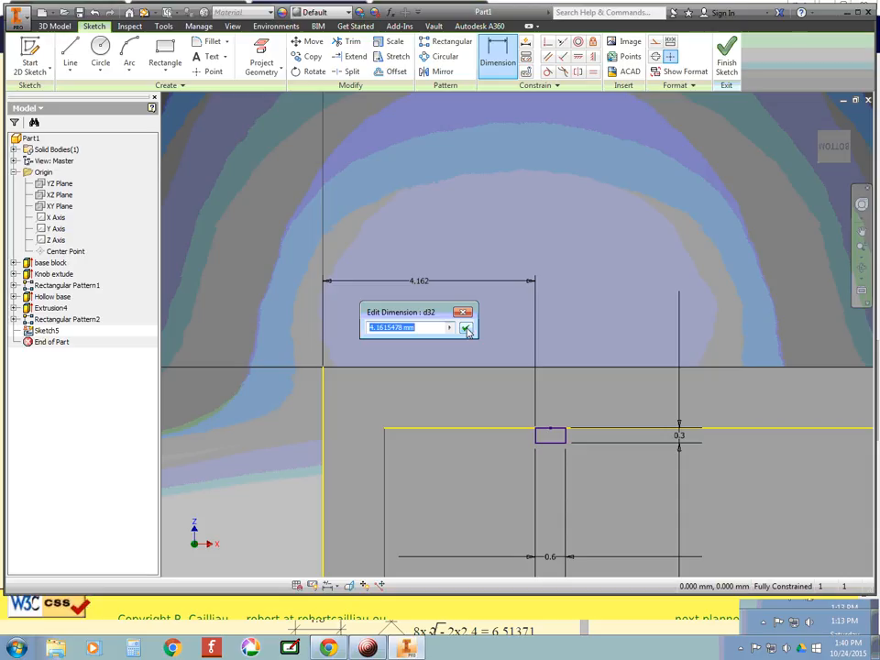
type("(")
key("BackSpace")
key("BackSpace")
key("BackSpace")
key("BackSpace")
key("BackSpace")
key("BackSpace")
key("BackSpace")
type("(7.9-.3")
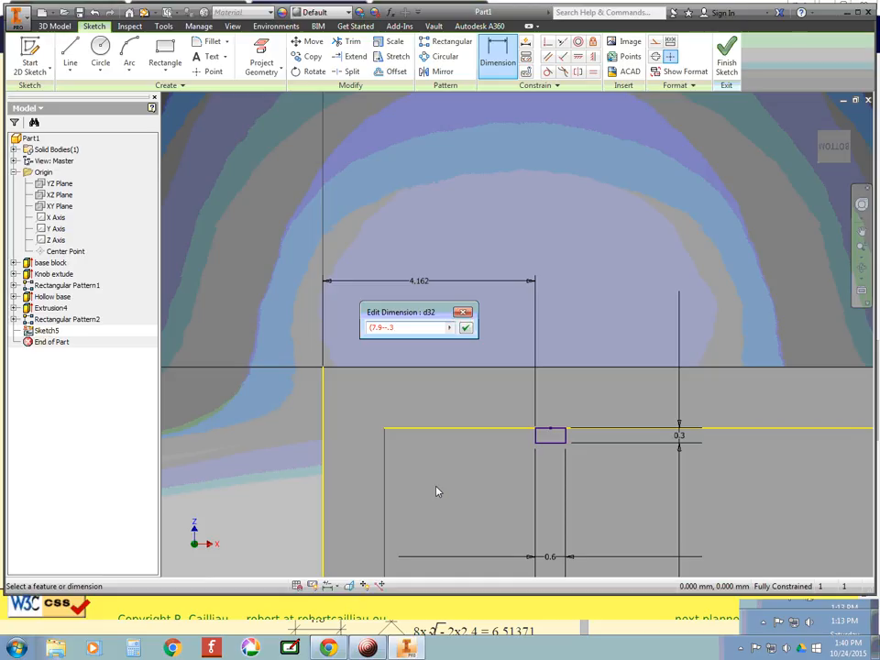
type(")/2")
scroll(519, 505, "down", 3)
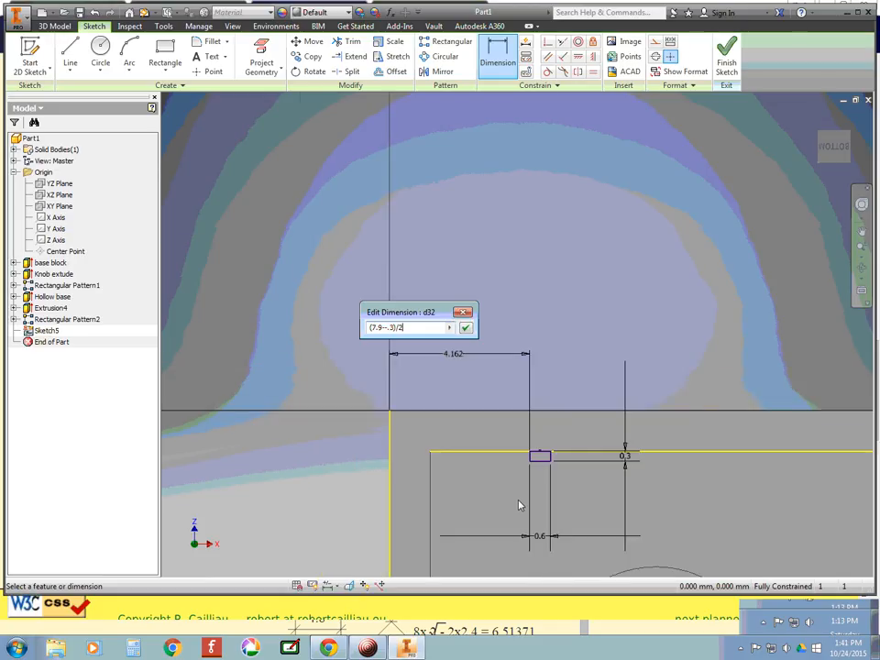
left_click(467, 328)
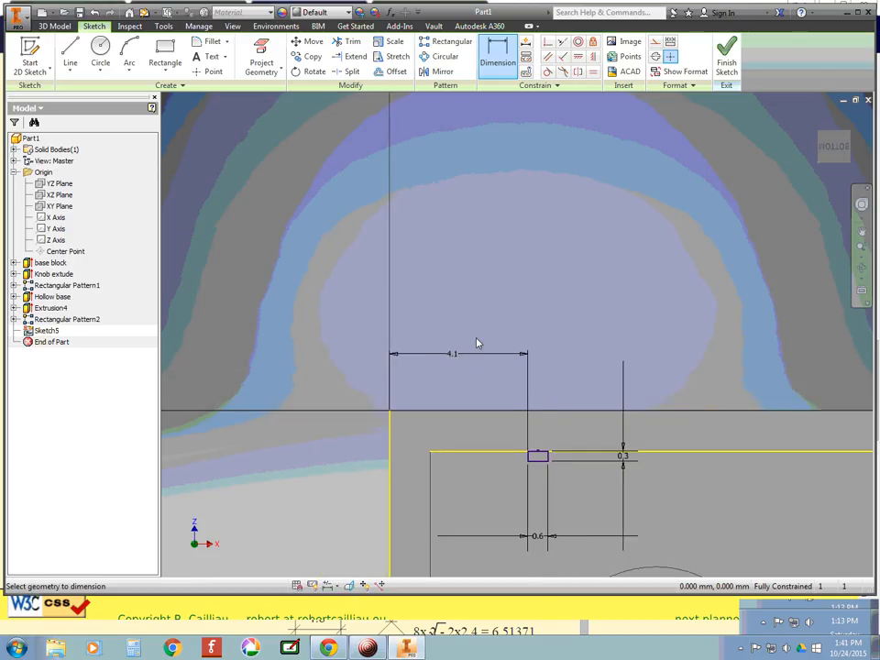
Step: Examine the rib rectangle's placement relative to the support cylinders and compare it with the underside drawing in Chrome
scroll(551, 523, "down", 2)
scroll(551, 523, "up", 4)
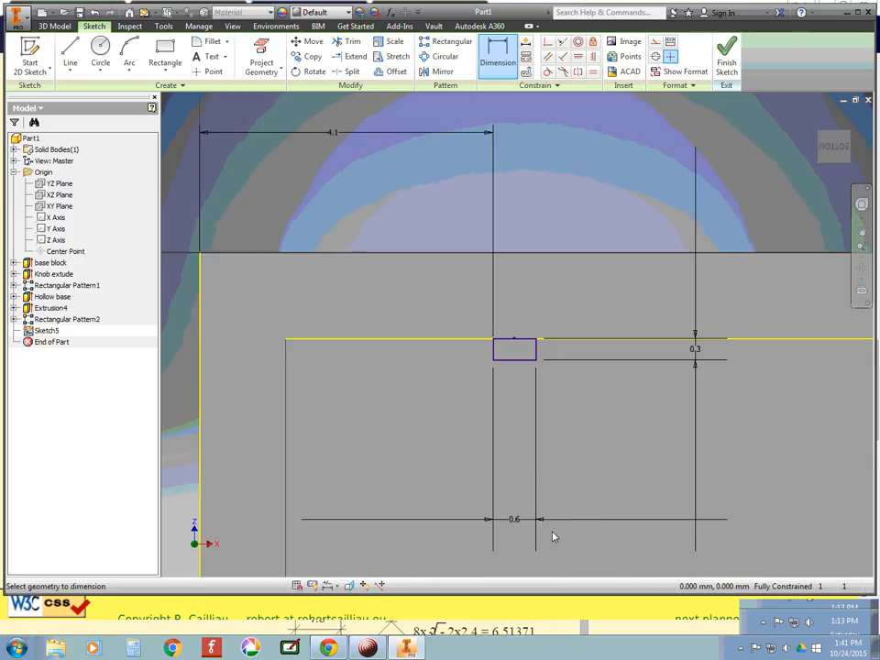
scroll(551, 531, "down", 6)
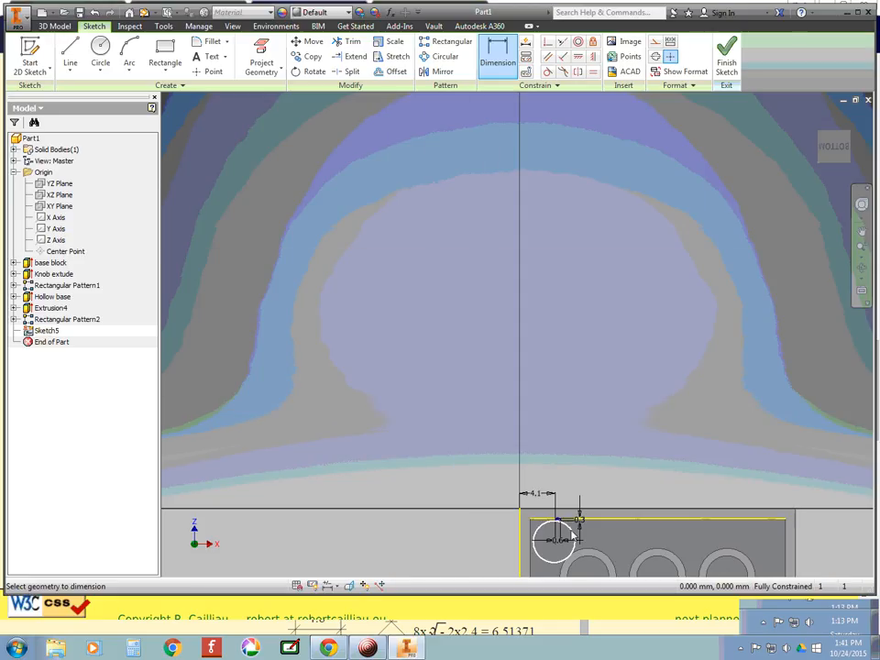
scroll(597, 471, "up", 5)
scroll(597, 474, "down", 6)
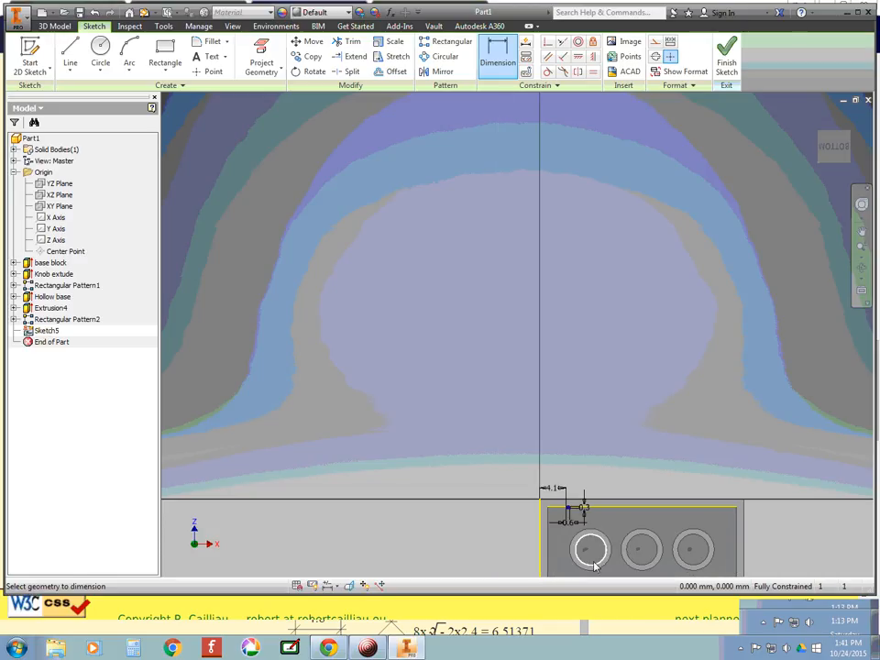
scroll(609, 575, "up", 5)
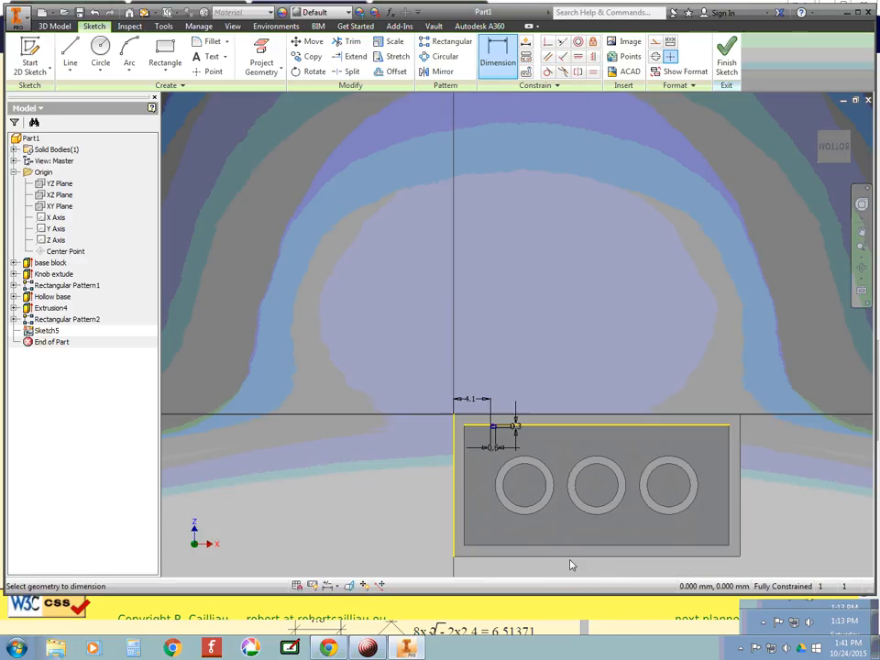
key("alt+Tab")
key("alt+Tab")
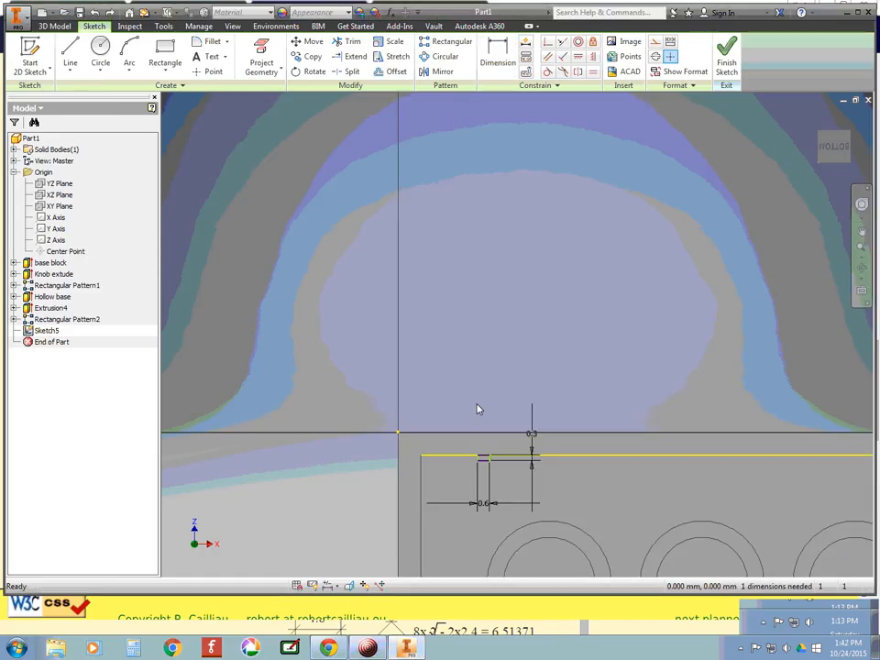
Step: Try to dimension the rectangle's near side from the brick's short outer edge, and undo the wrongly placed dimension
scroll(476, 494, "up", 3)
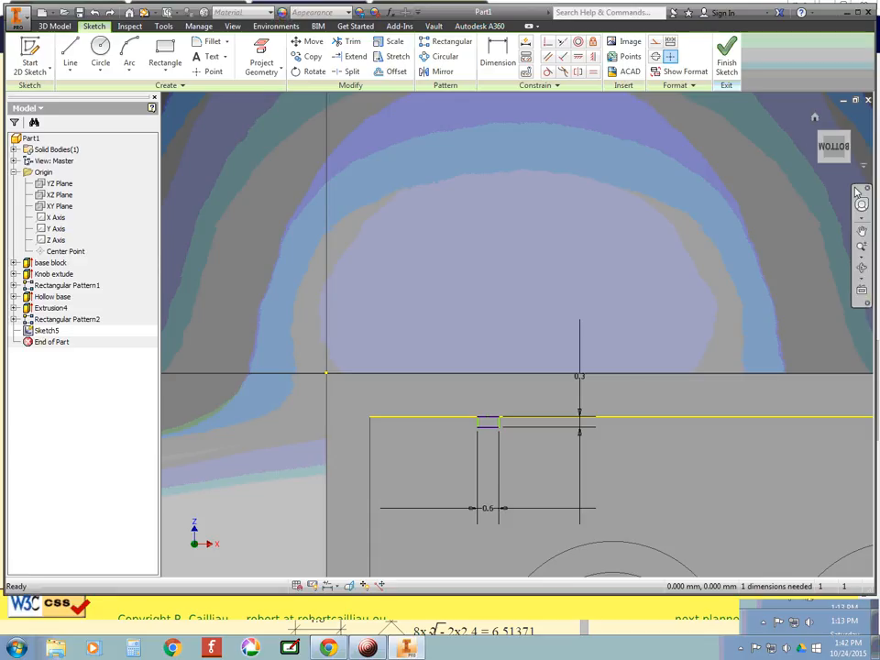
left_click_drag(833, 144, 841, 299)
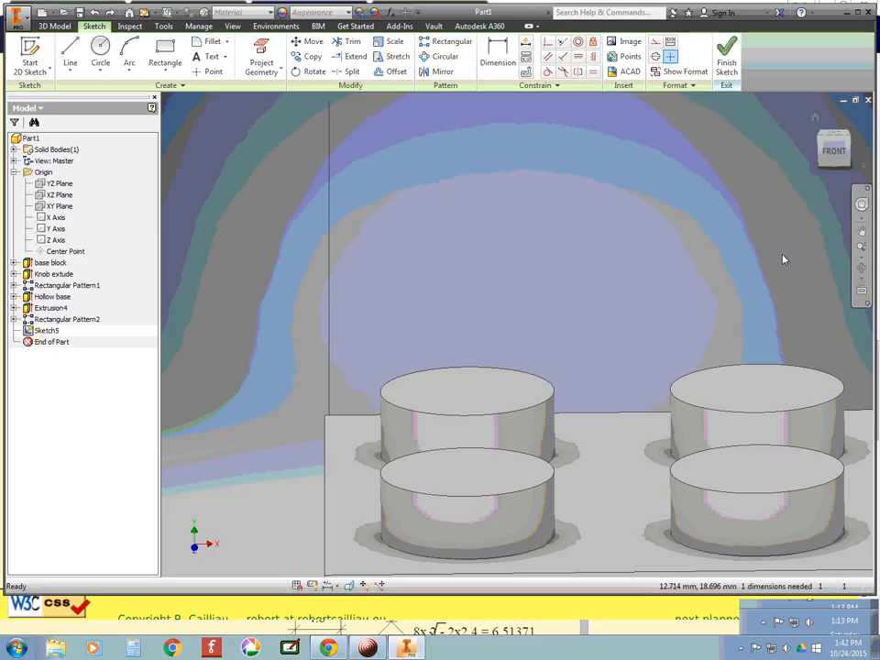
left_click(834, 165)
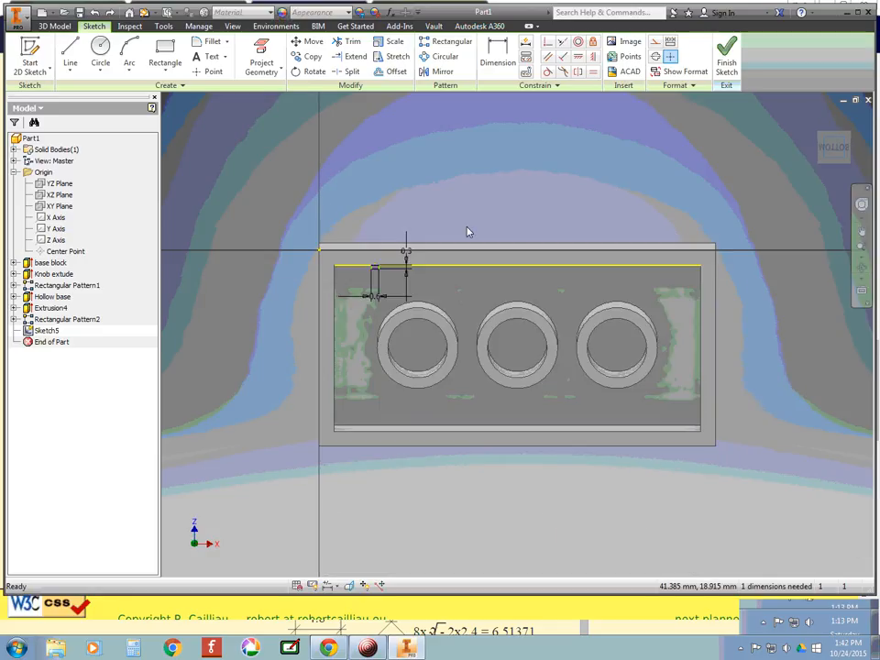
scroll(348, 270, "up", 5)
left_click(359, 277)
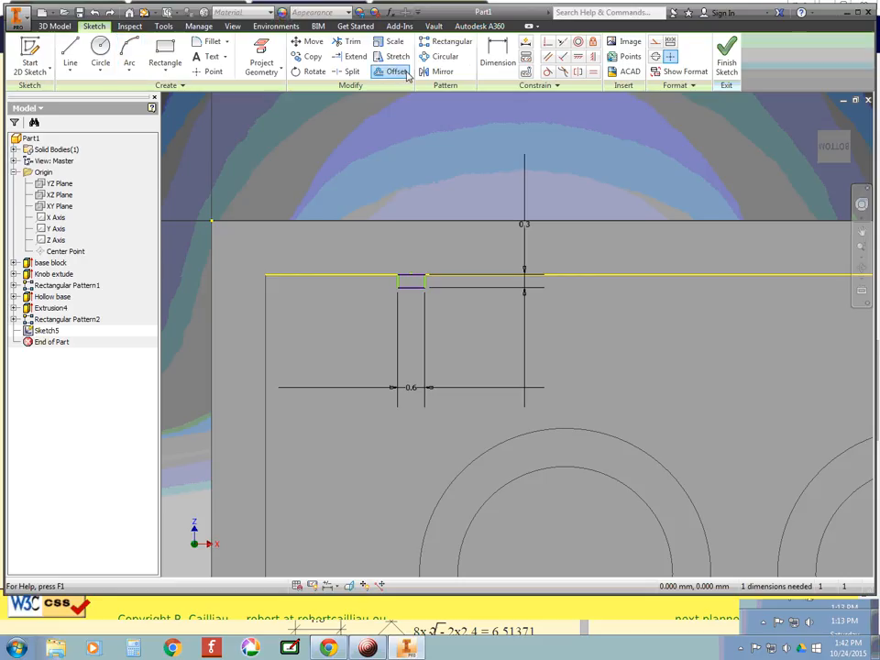
left_click(498, 55)
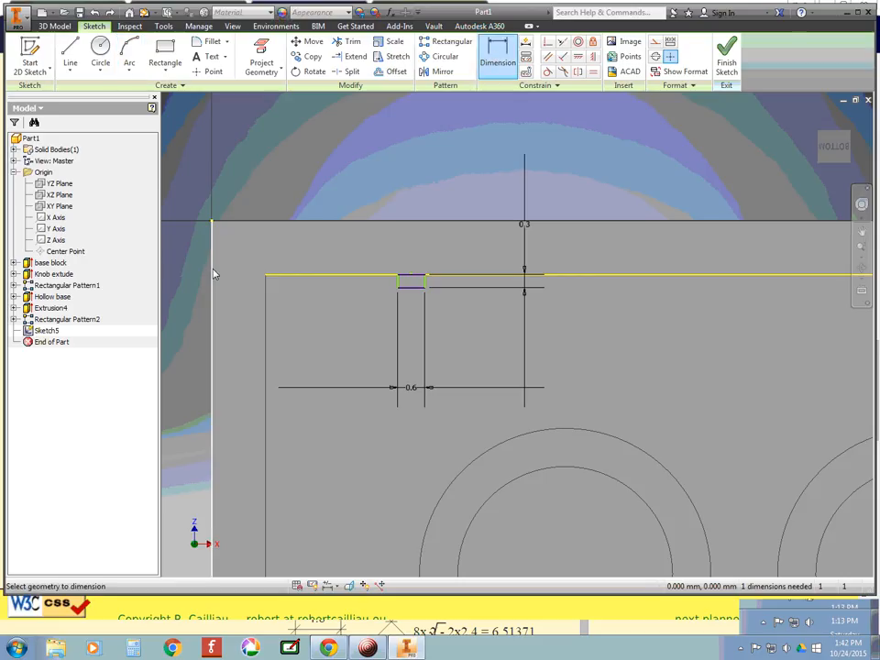
left_click(396, 280)
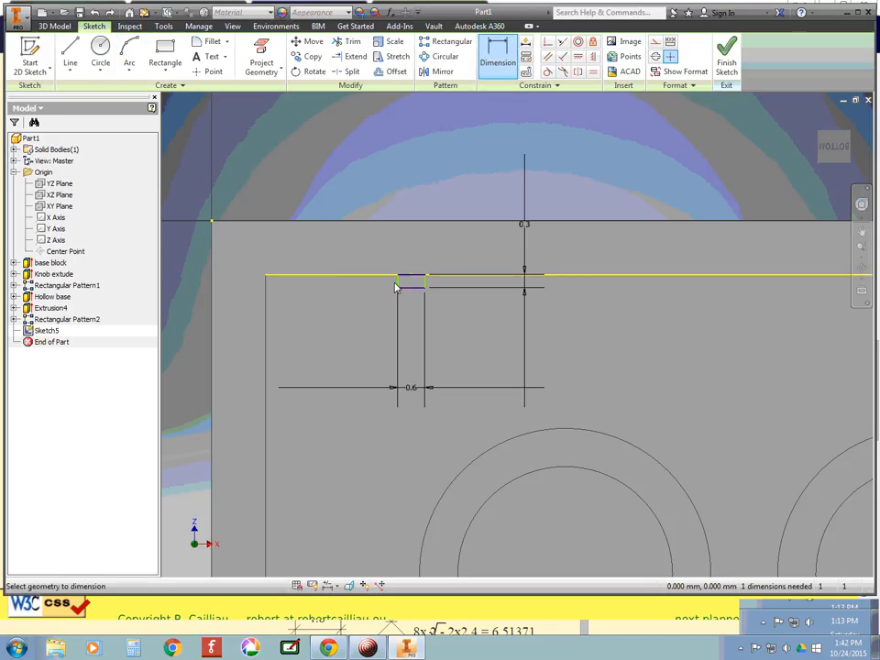
left_click(211, 291)
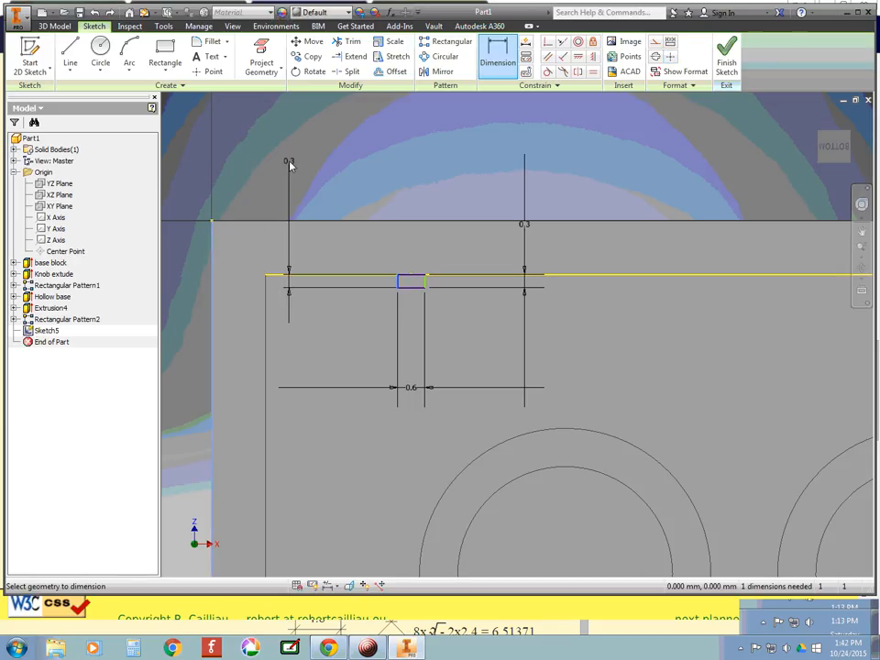
left_click(290, 164)
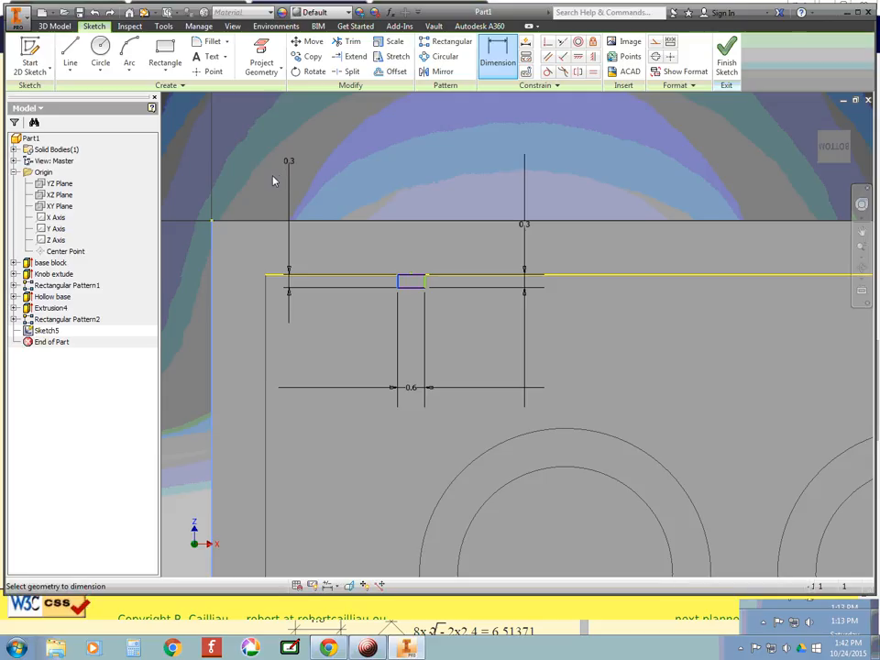
key("ctrl+z")
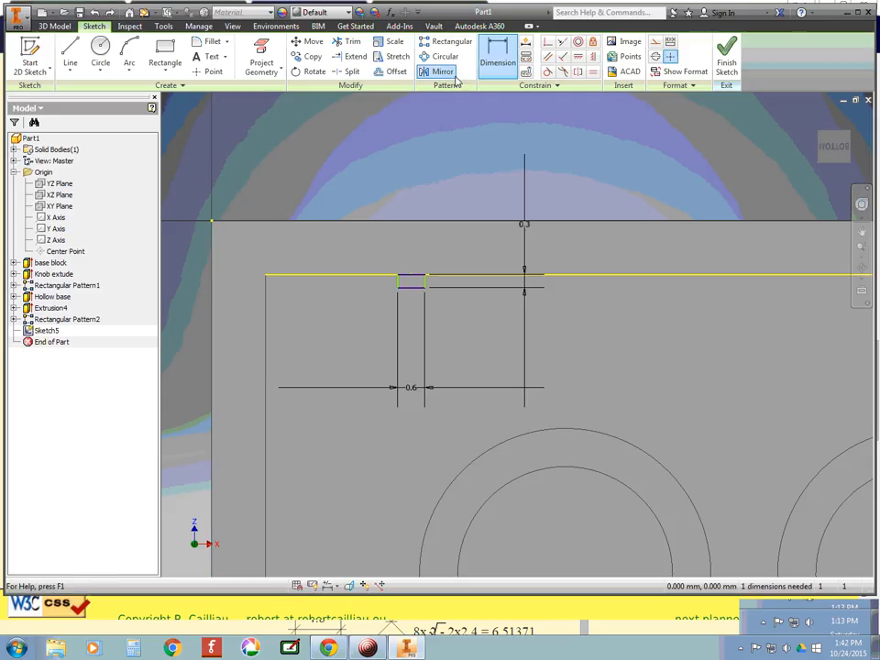
Step: Dimension the distance from the brick's short outer edge to the rectangle's near side with the expression 7.9/2-.3
left_click(397, 282)
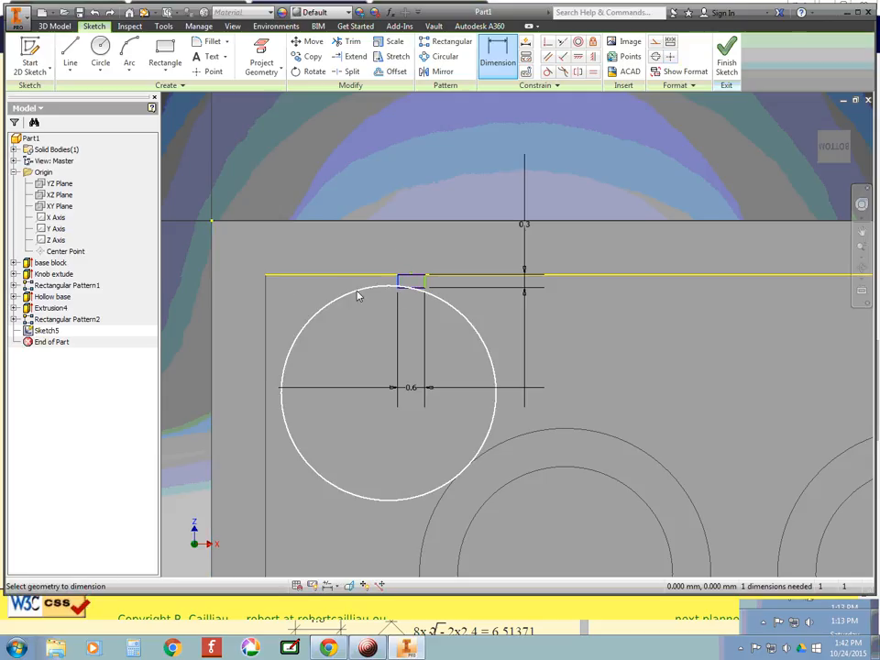
left_click(211, 296)
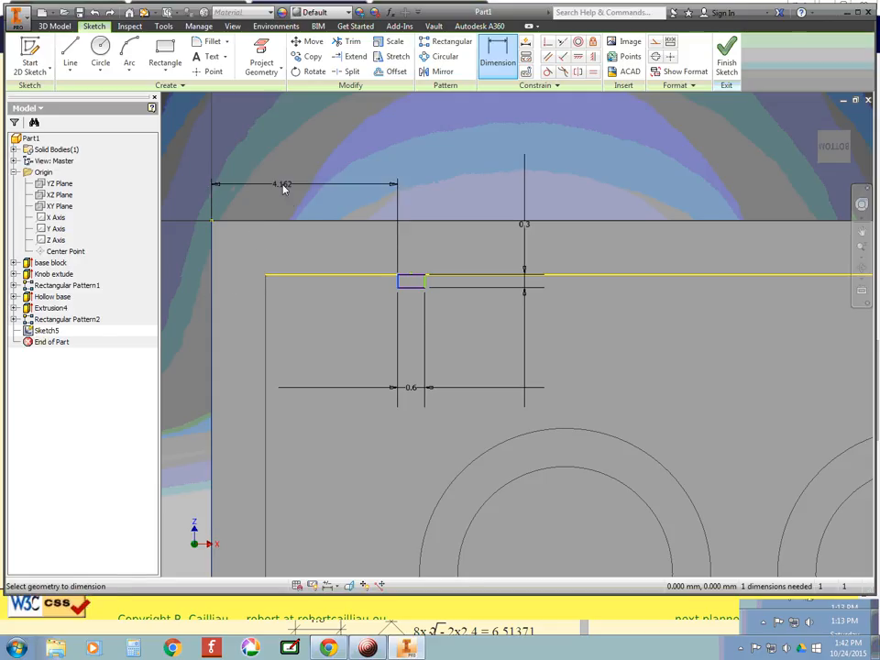
left_click(285, 179)
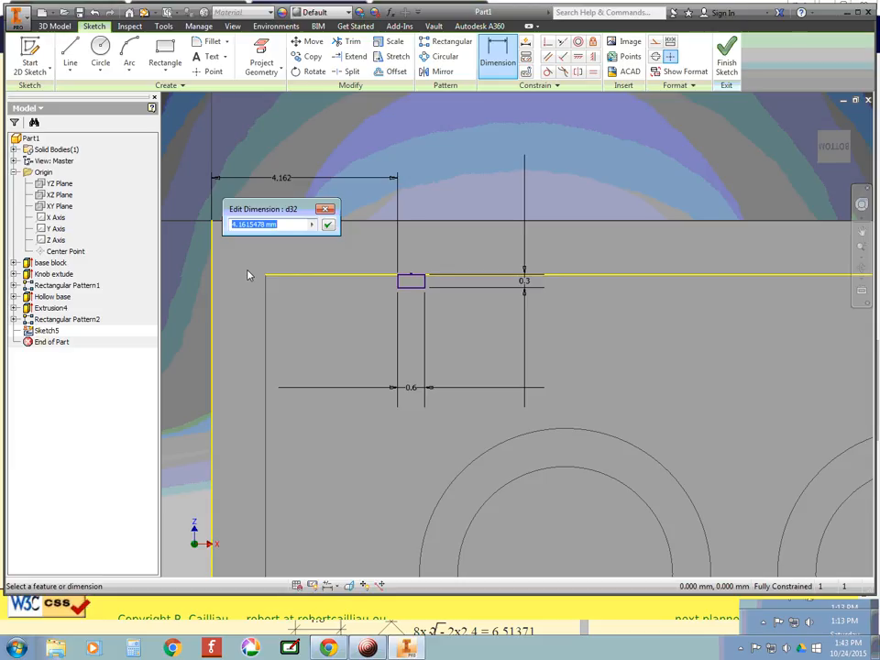
type("7.9/2-")
type(".3")
left_click(327, 225)
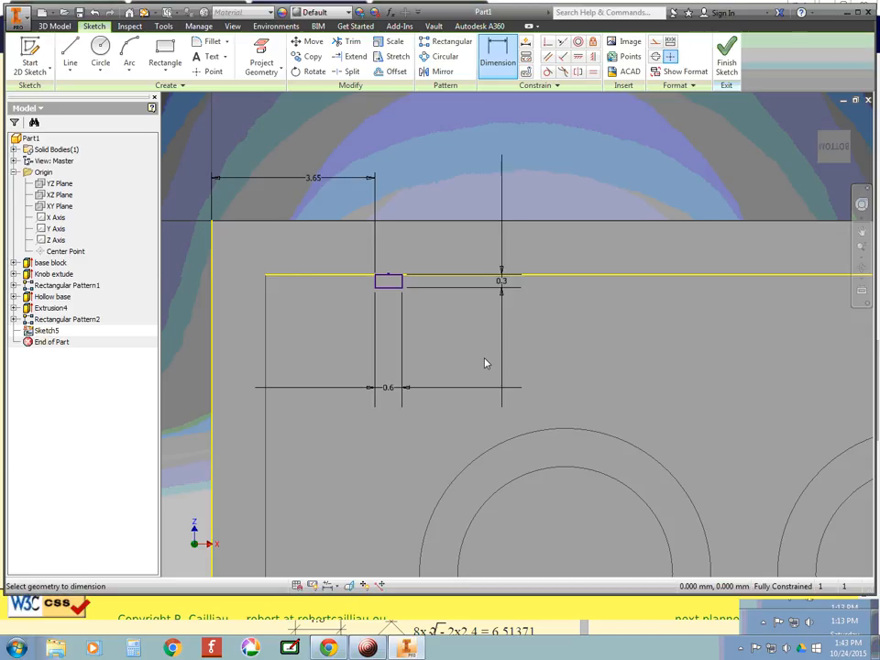
scroll(418, 437, "down", 4)
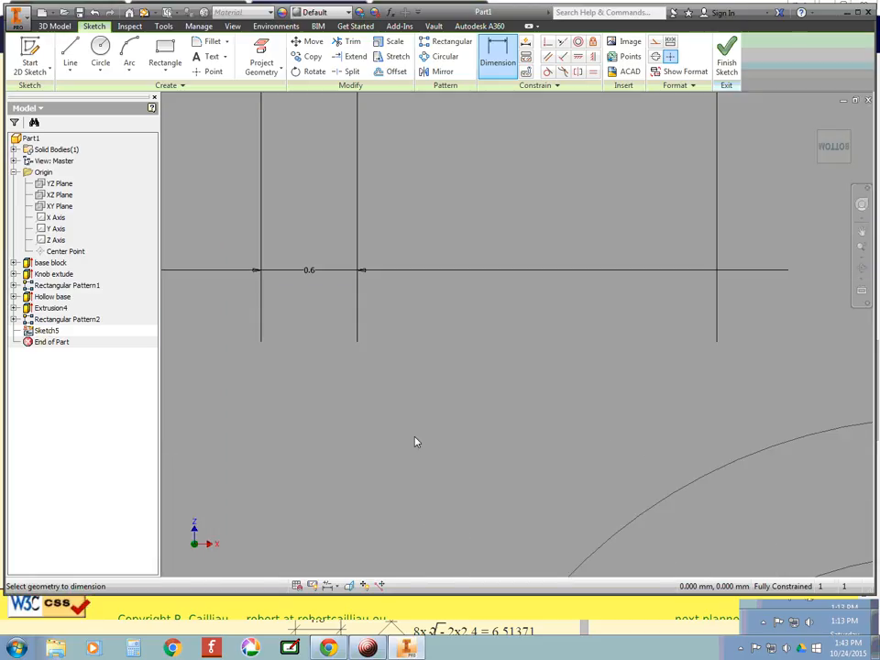
scroll(416, 442, "up", 8)
scroll(453, 575, "up", 6)
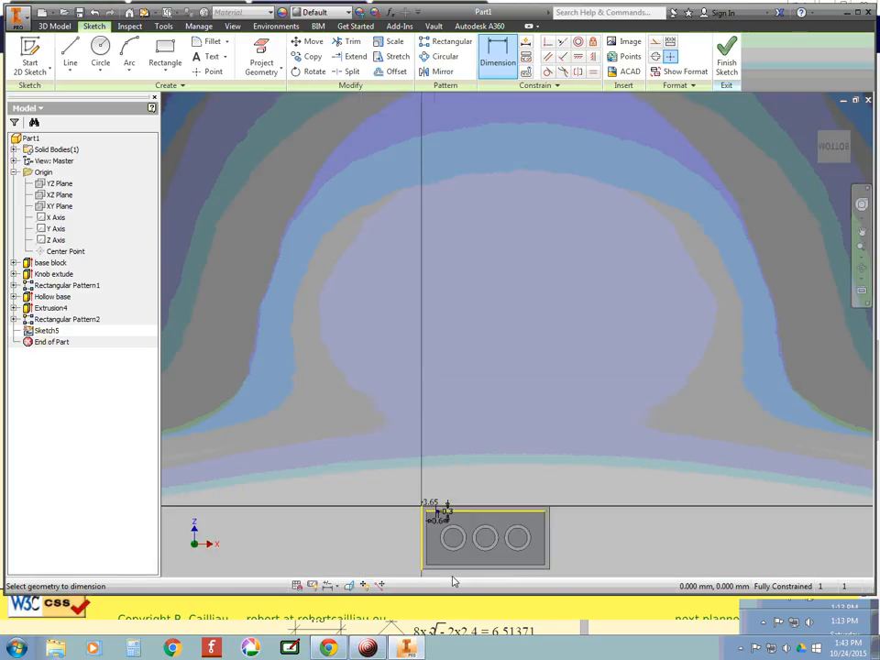
scroll(476, 385, "down", 2)
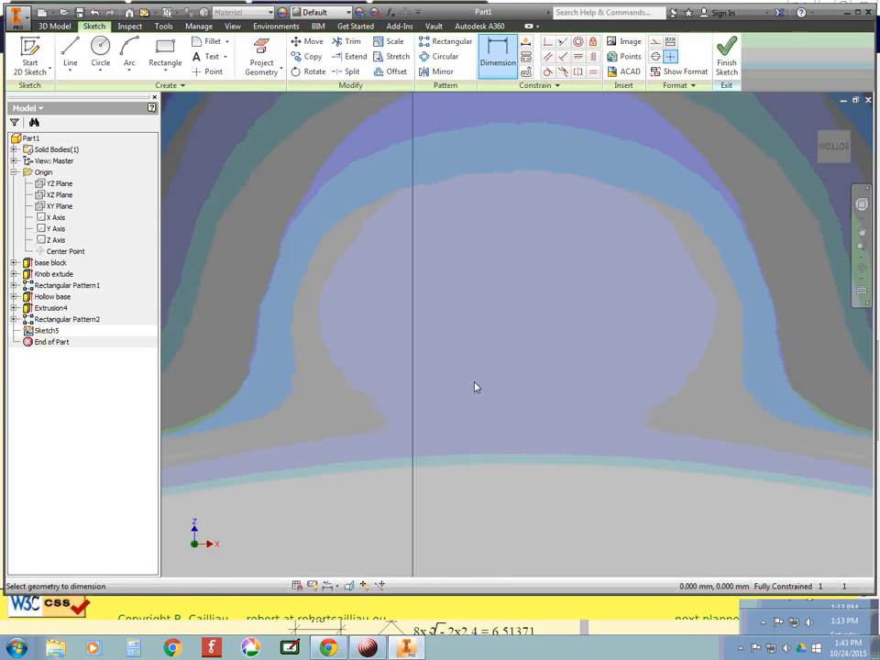
Step: Examine the dimensioned rib rectangle's position on the brick's underside relative to the inner wall and support cylinders
scroll(475, 387, "up", 5)
scroll(487, 517, "down", 2)
scroll(436, 468, "down", 4)
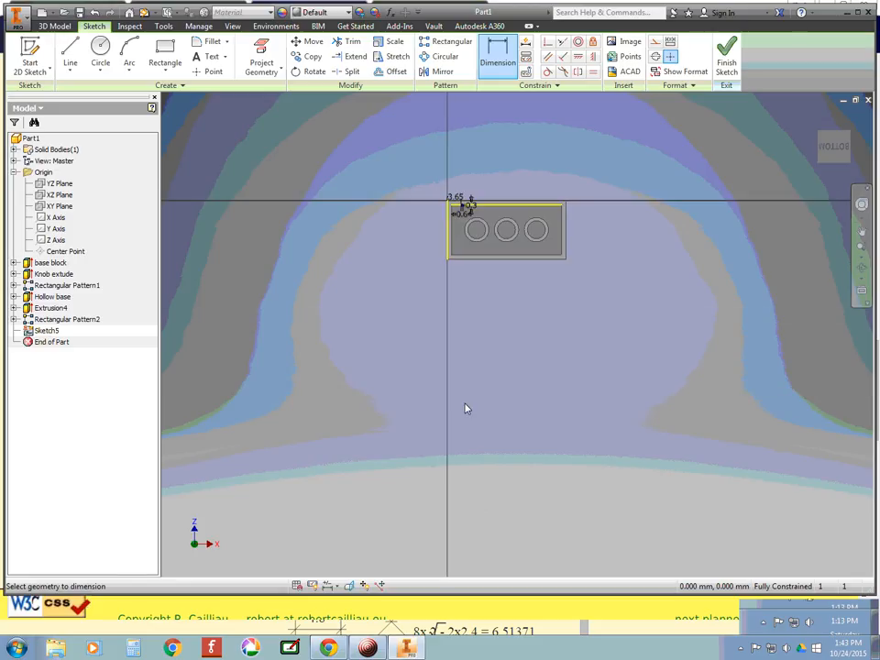
scroll(508, 235, "down", 2)
scroll(508, 234, "down", 2)
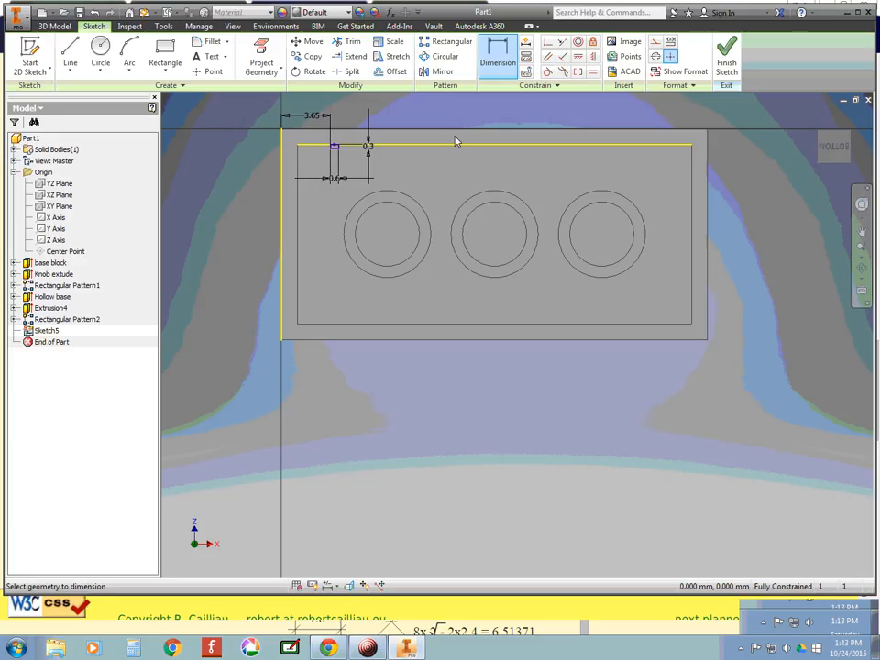
left_click(336, 148)
left_click(833, 137)
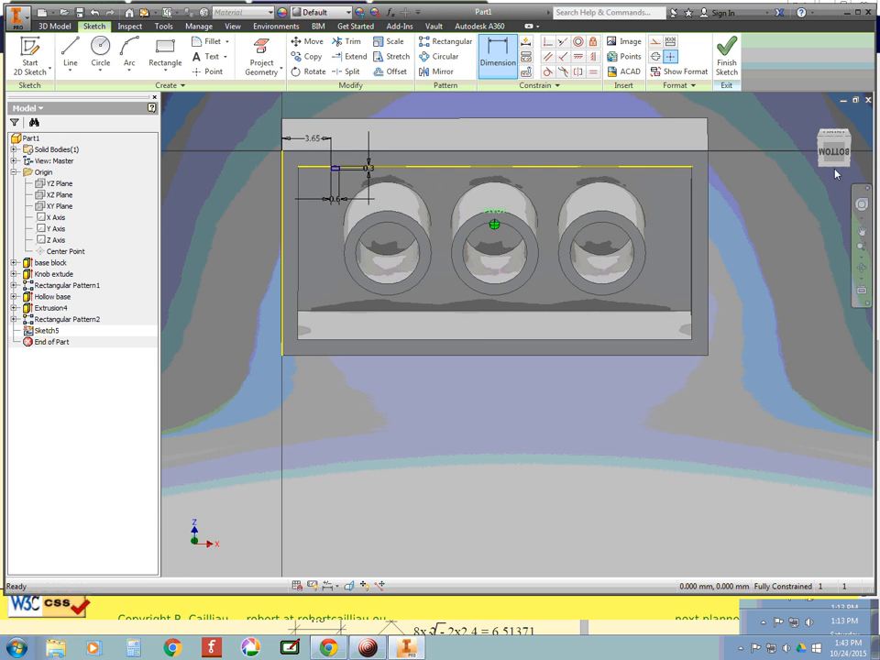
middle_click_drag(848, 370, 864, 119, "shift")
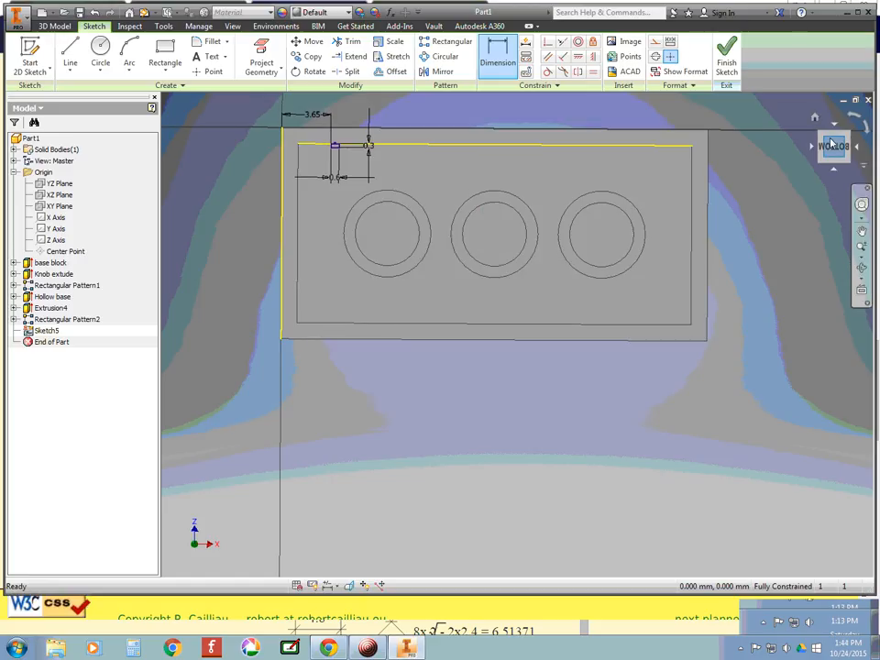
left_click(832, 148)
scroll(332, 178, "up", 3)
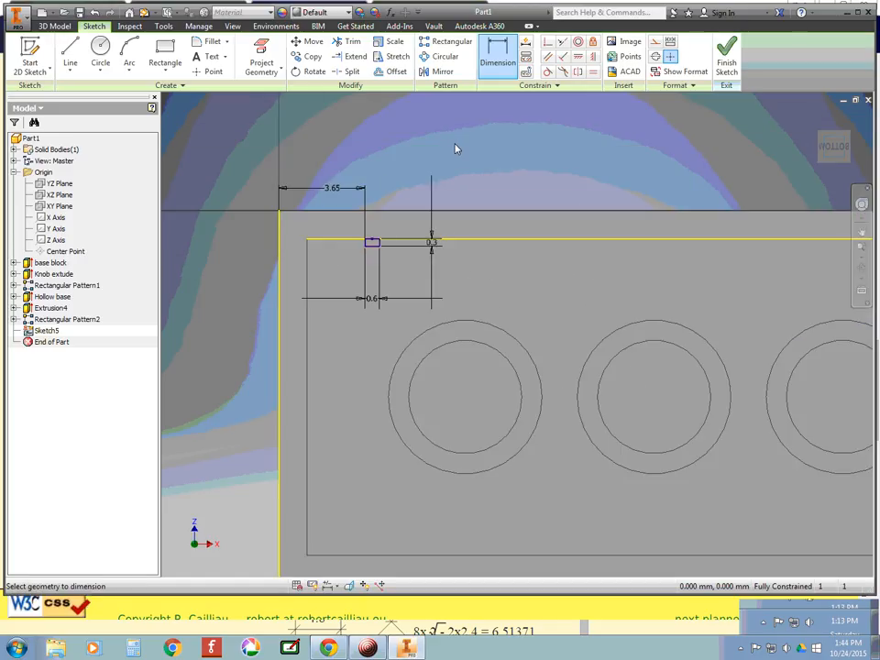
Step: Finish the sketch and extrude the rib rectangle by 9.6-1 into the hollow along the inner wall, joined to the brick
key("s")
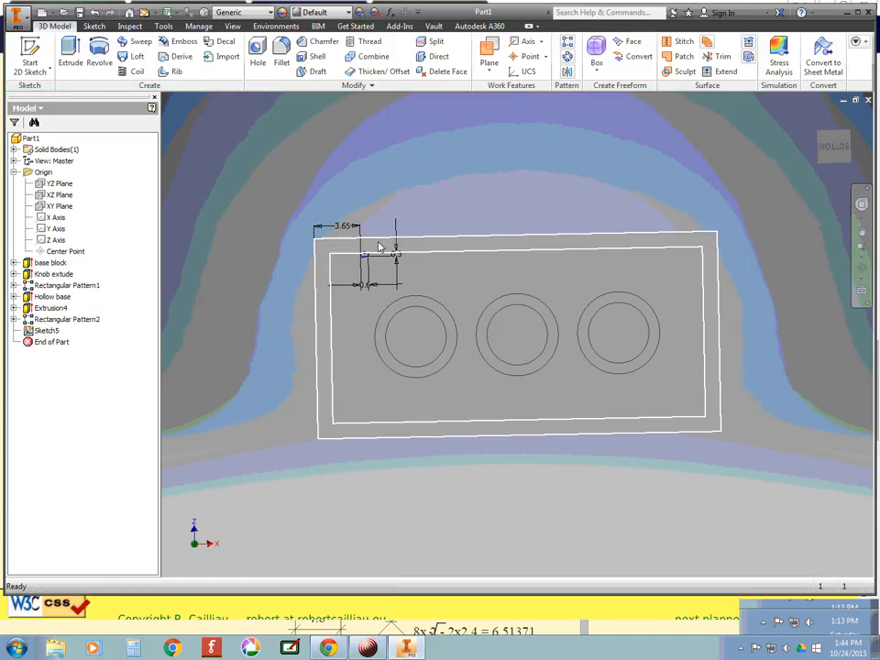
scroll(380, 248, "up", 5)
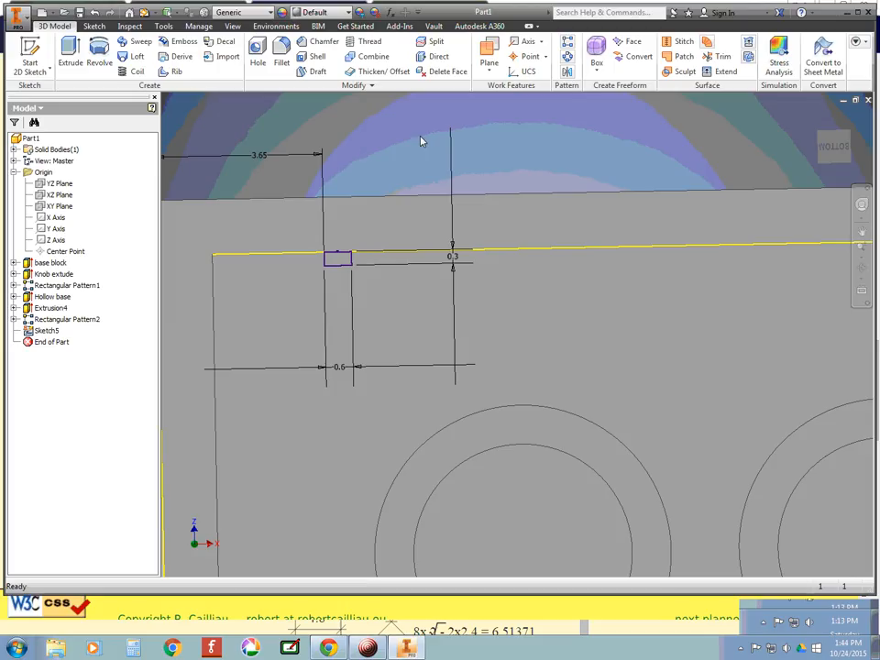
key("e")
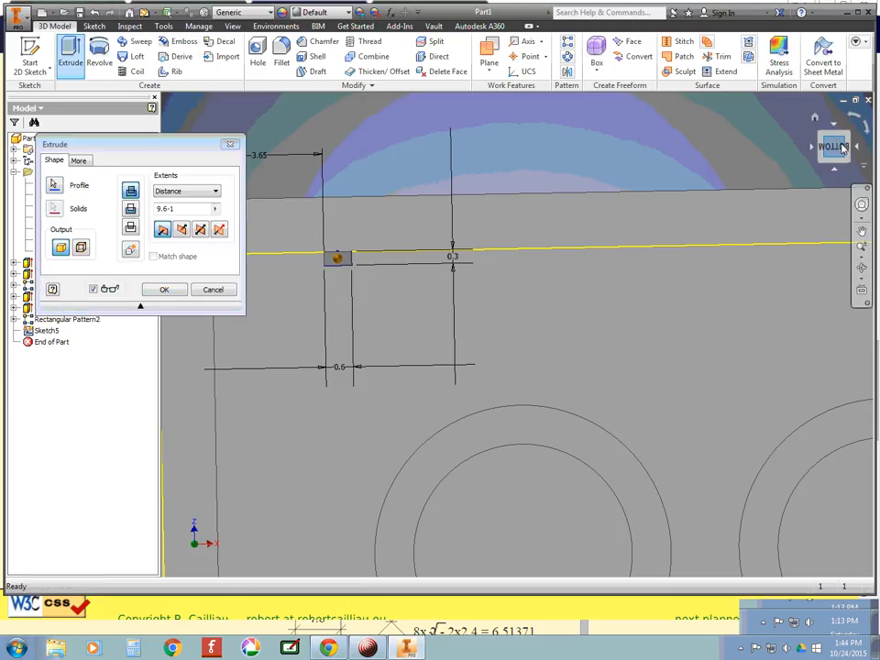
left_click_drag(841, 147, 836, 184)
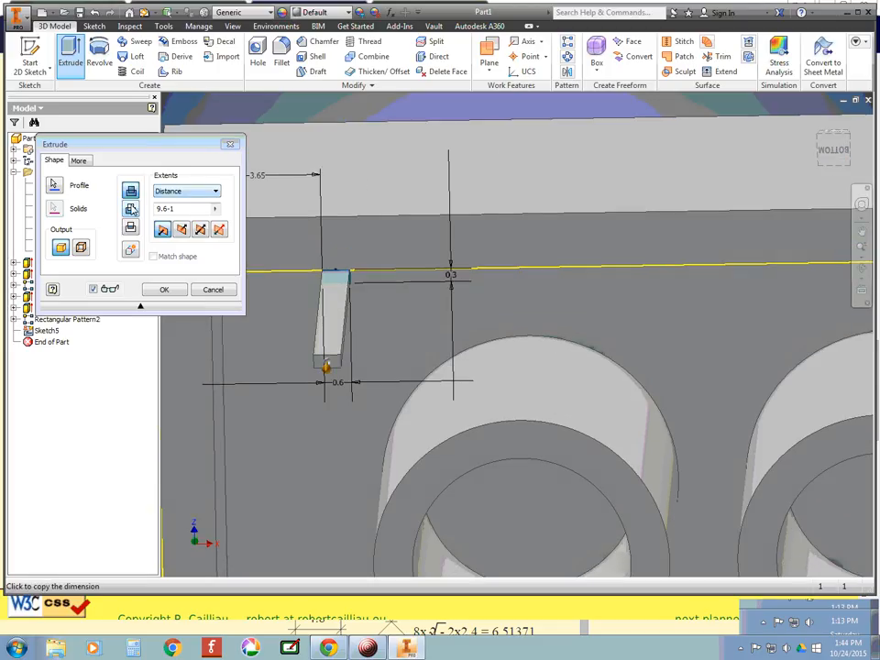
left_click(181, 230)
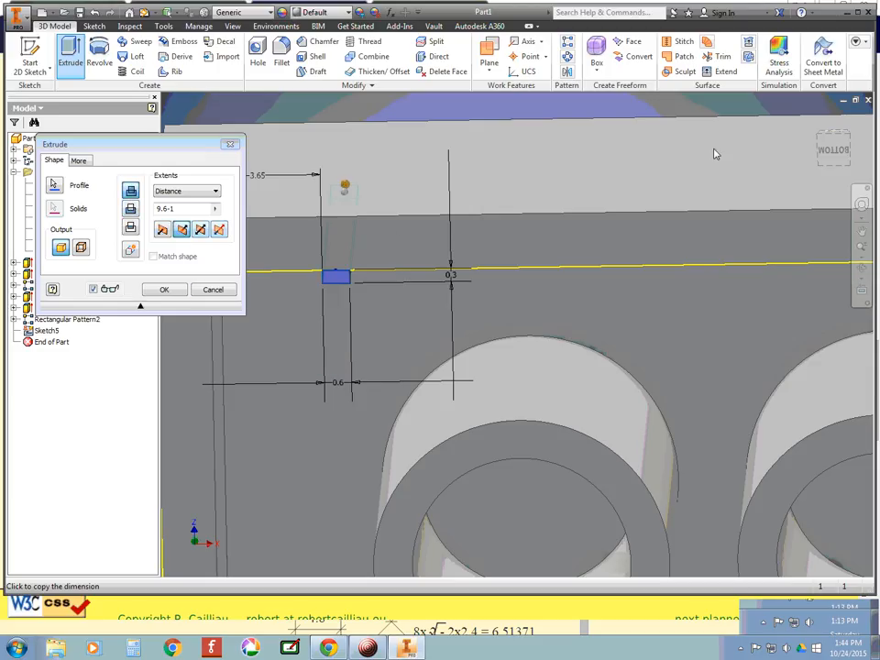
left_click(835, 173)
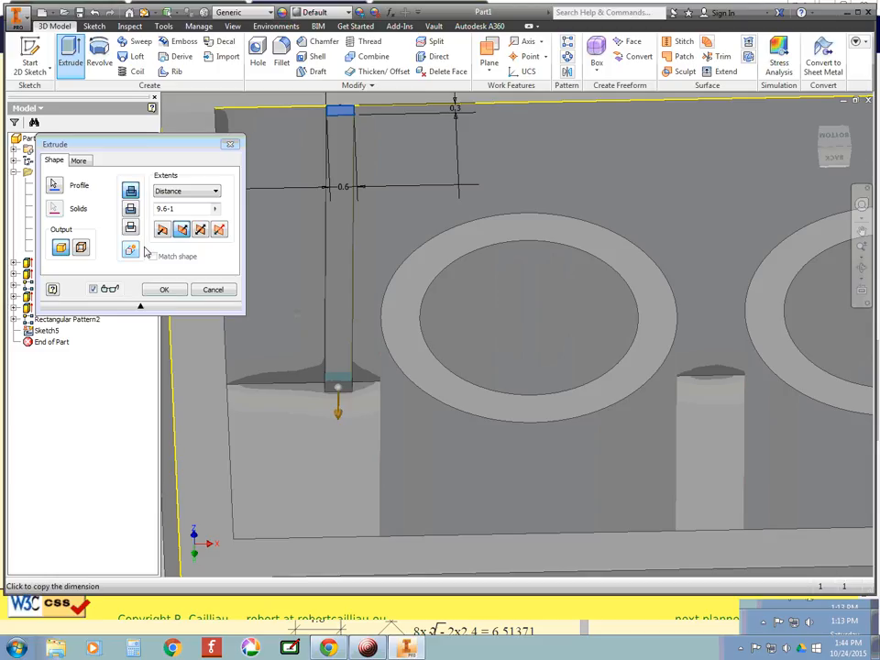
left_click(194, 193)
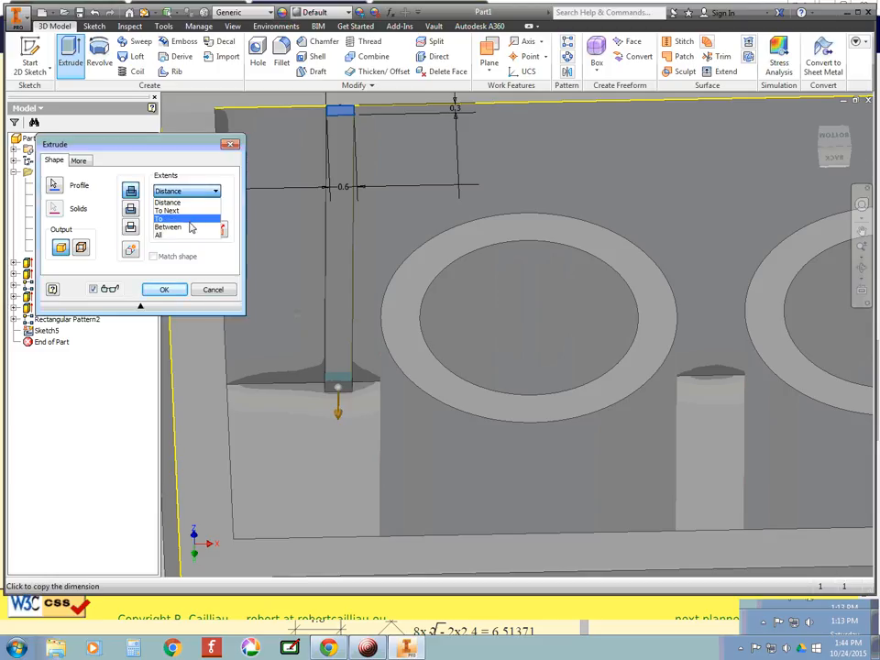
left_click(191, 210)
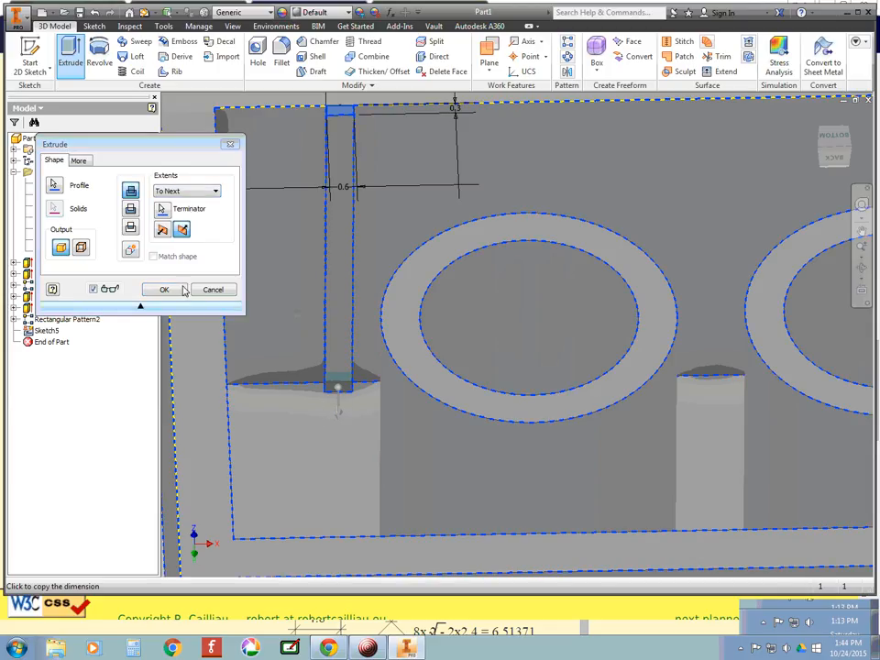
left_click(188, 191)
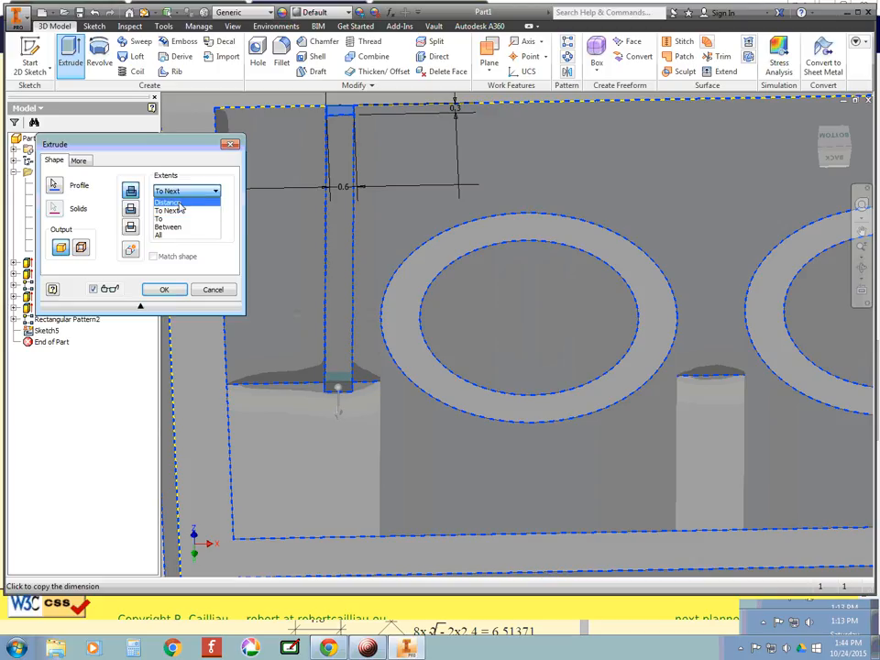
left_click(180, 202)
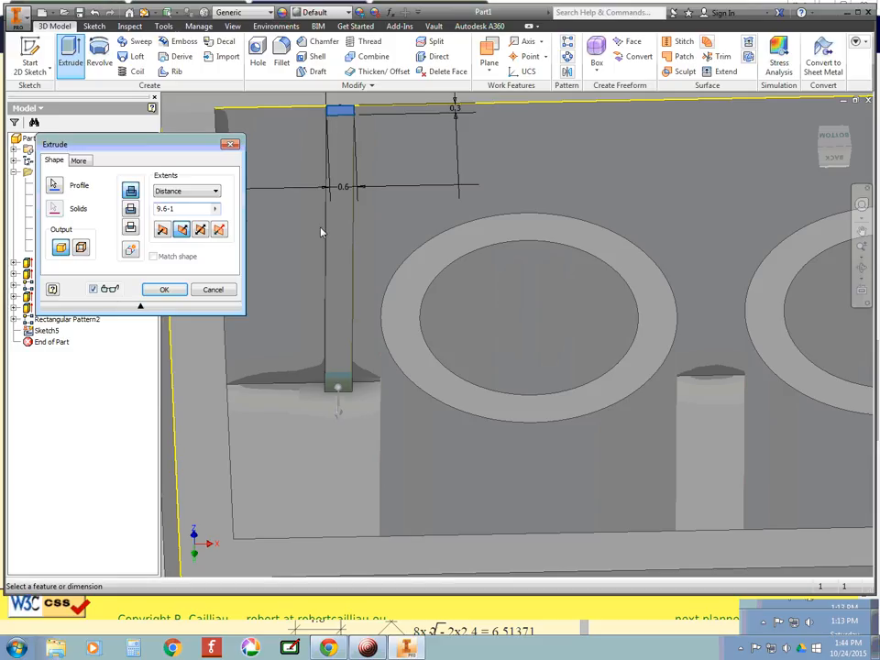
left_click(165, 290)
Step: Start a rectangular pattern of the extruded rib, with its first direction along the inner edge of the brick's long wall
scroll(440, 265, "down", 5)
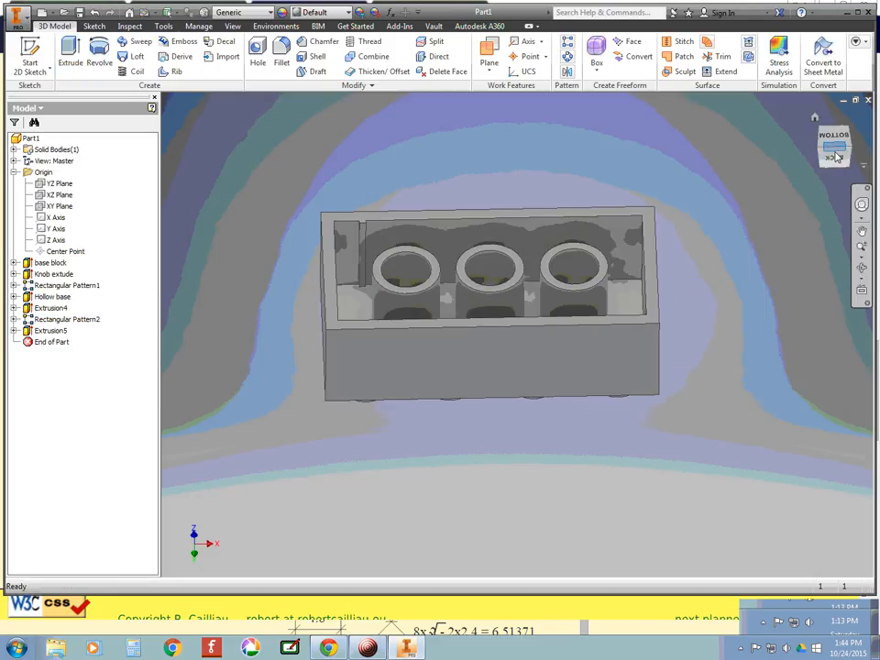
left_click_drag(834, 152, 839, 184)
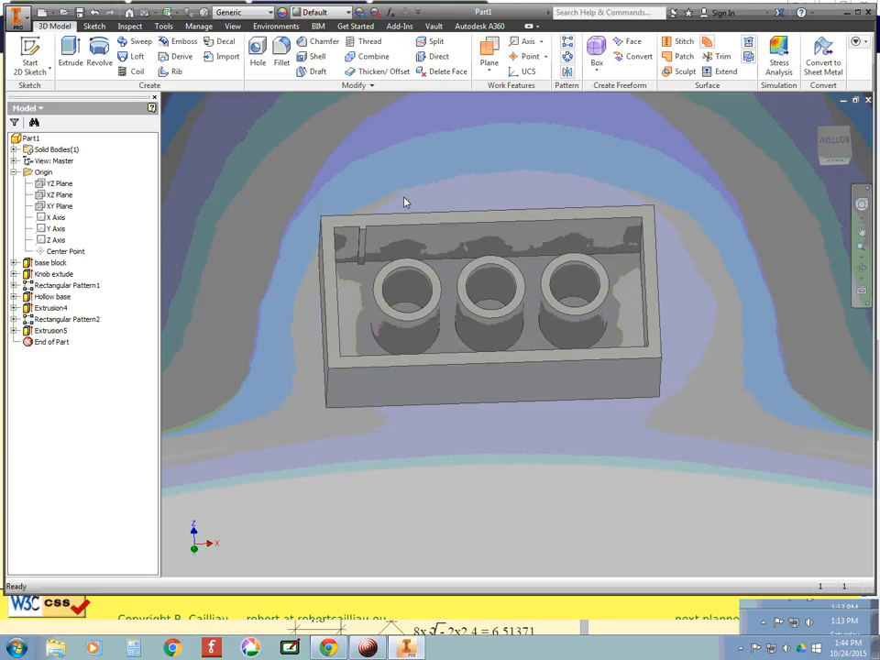
scroll(385, 202, "up", 3)
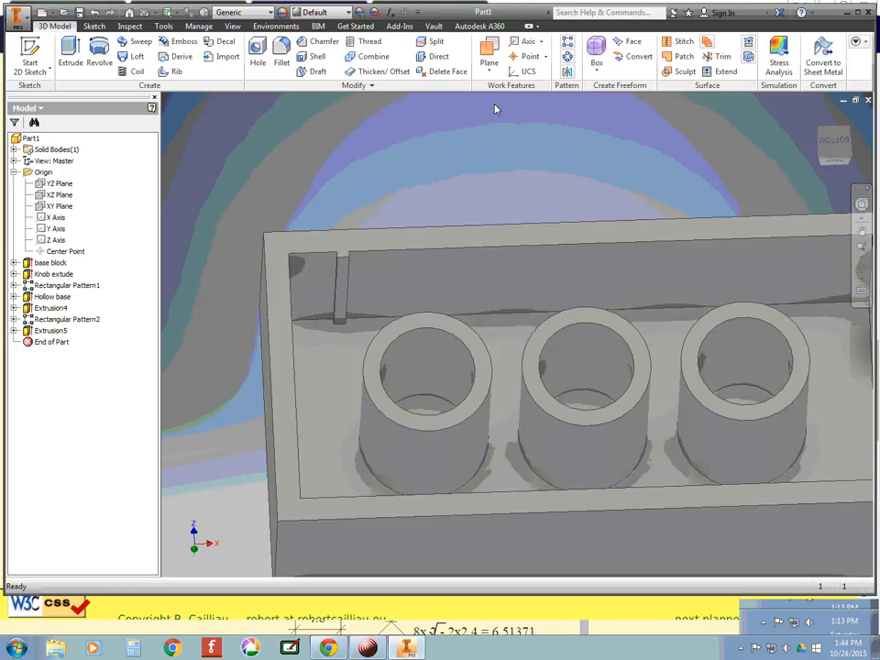
left_click(568, 44)
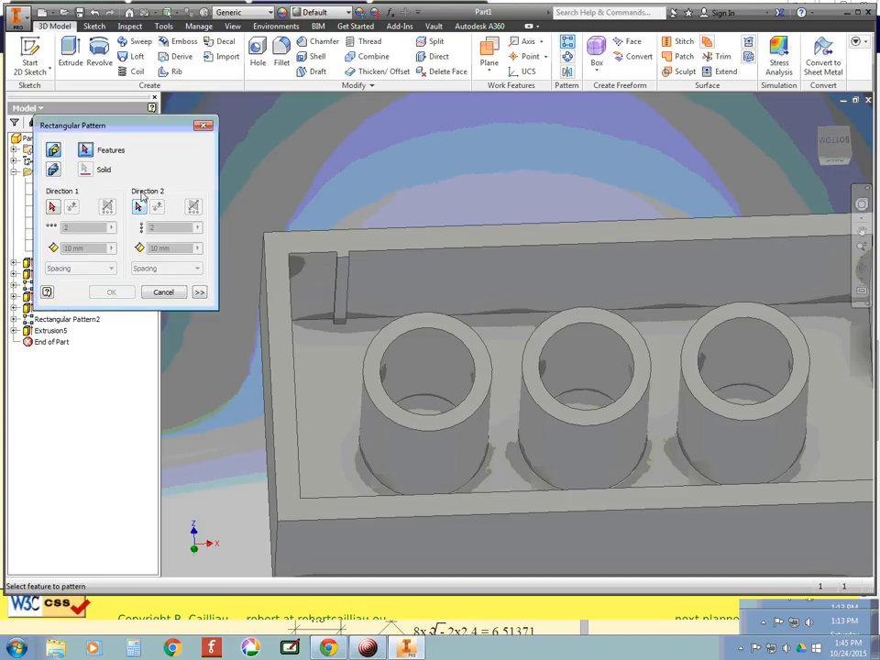
left_click(342, 291)
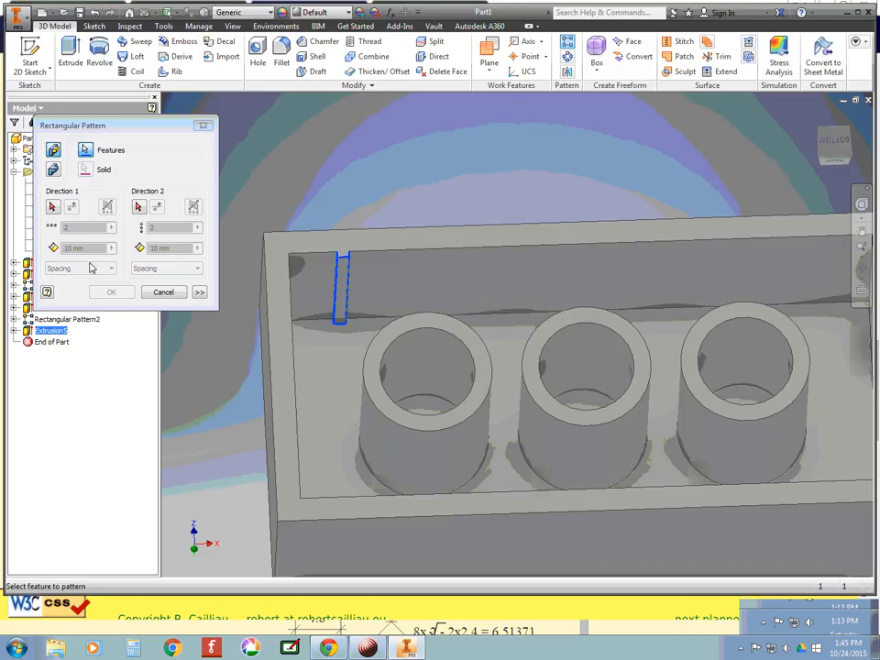
left_click(53, 206)
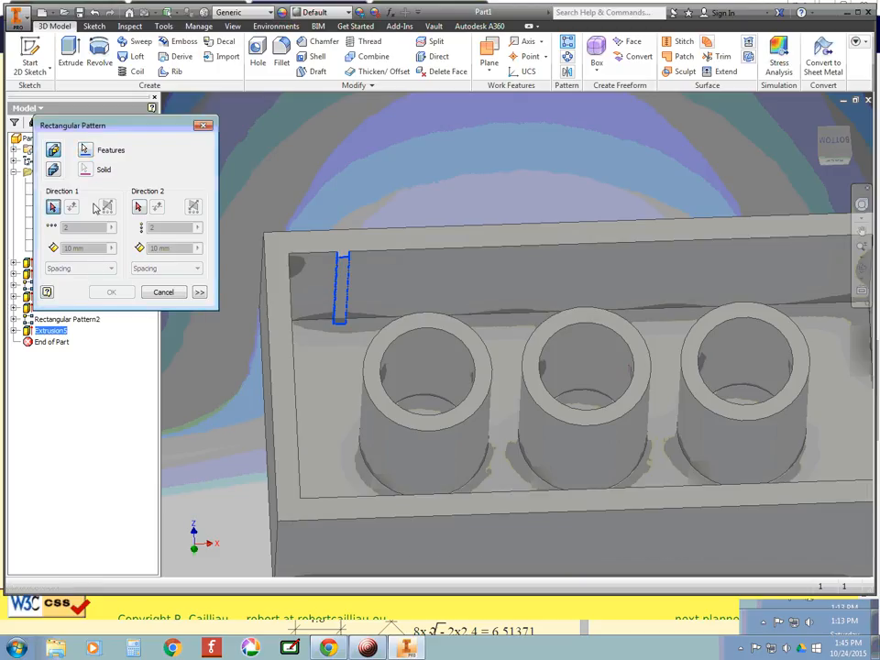
left_click(418, 254)
scroll(429, 261, "down", 3)
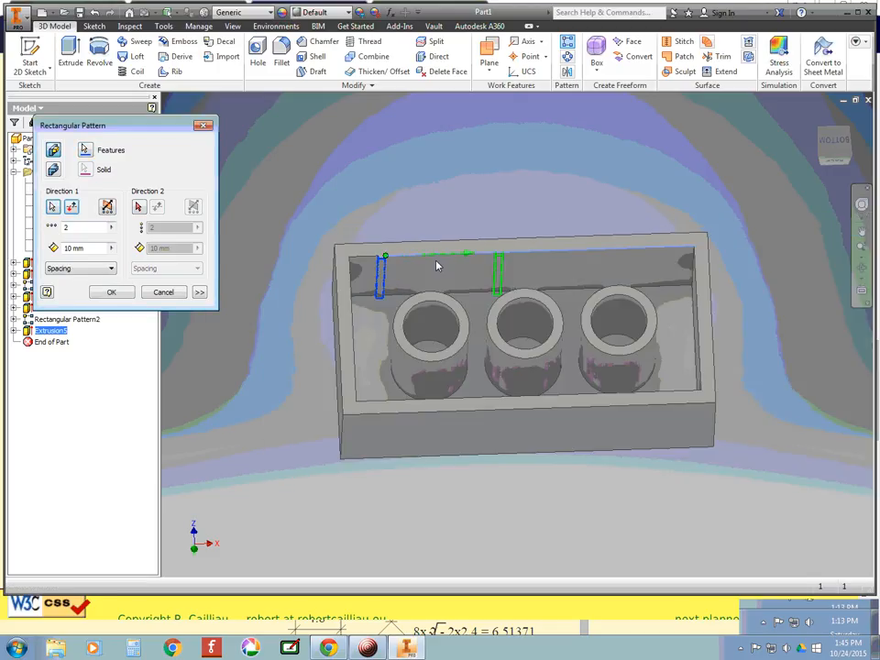
Step: Check the underside drawing in Chrome and set the pattern's first direction to 4 ribs spaced 8 mm apart
double_click(79, 229)
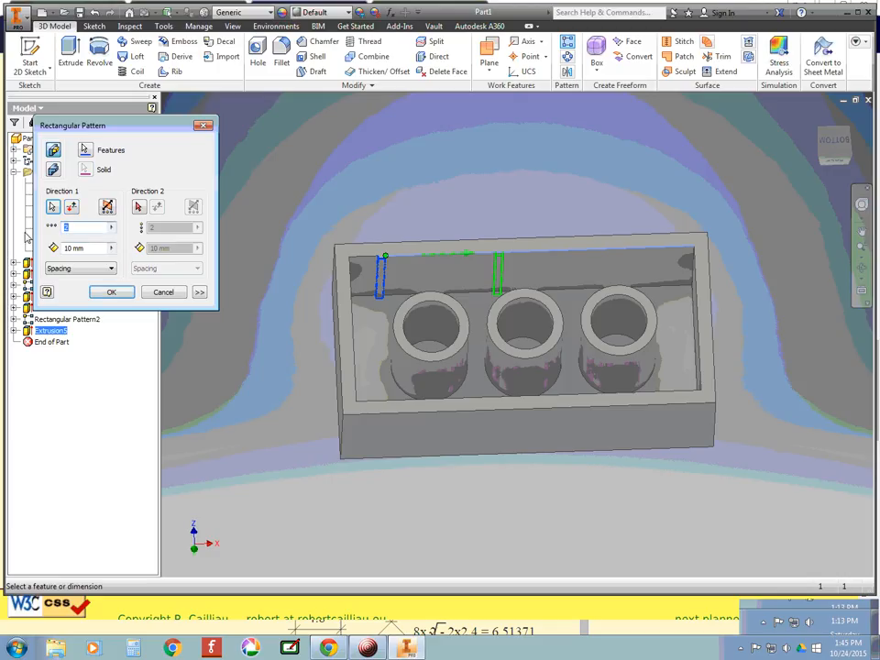
left_click(26, 236)
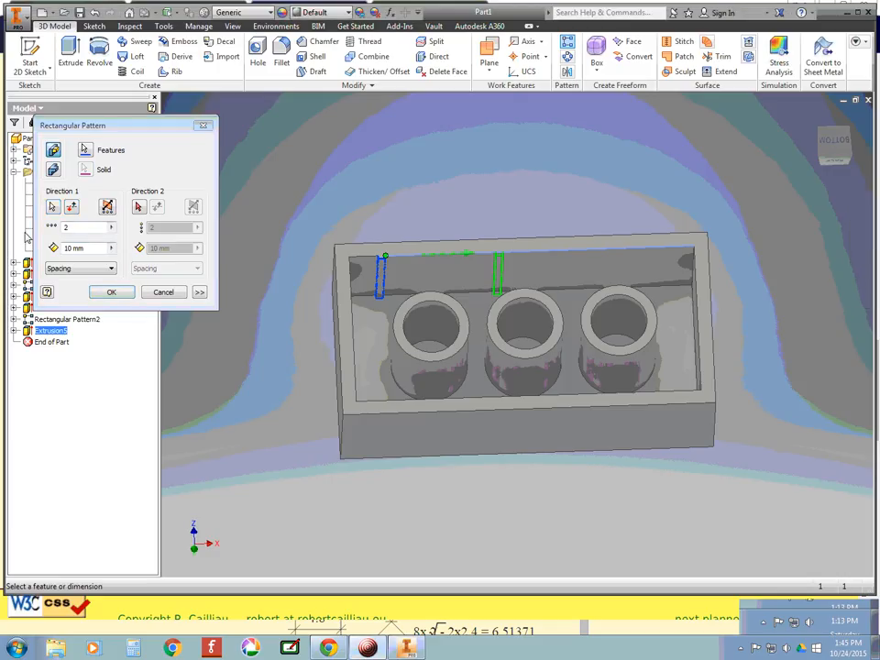
key("alt+Tab")
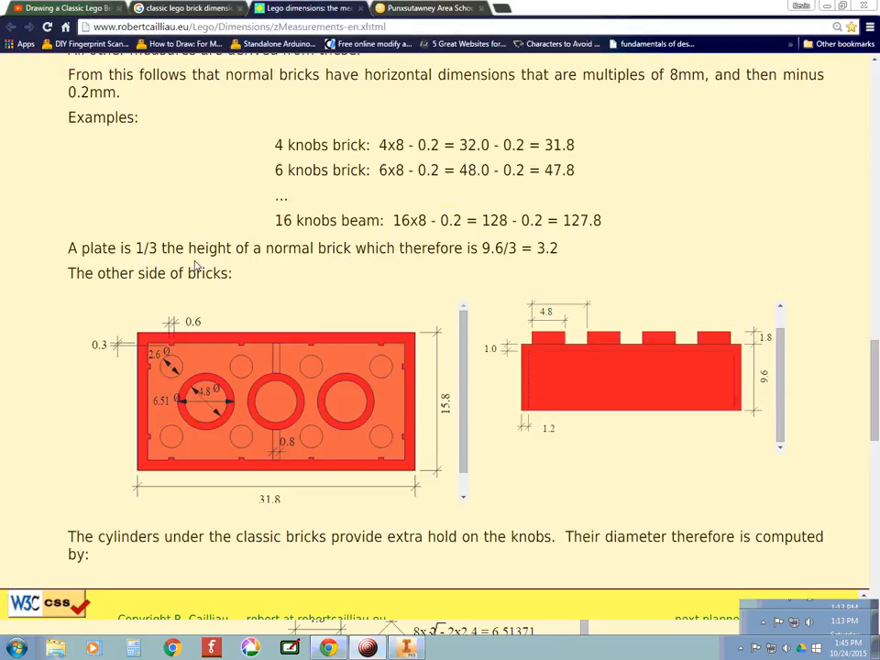
key("alt+Tab")
key("alt+Tab")
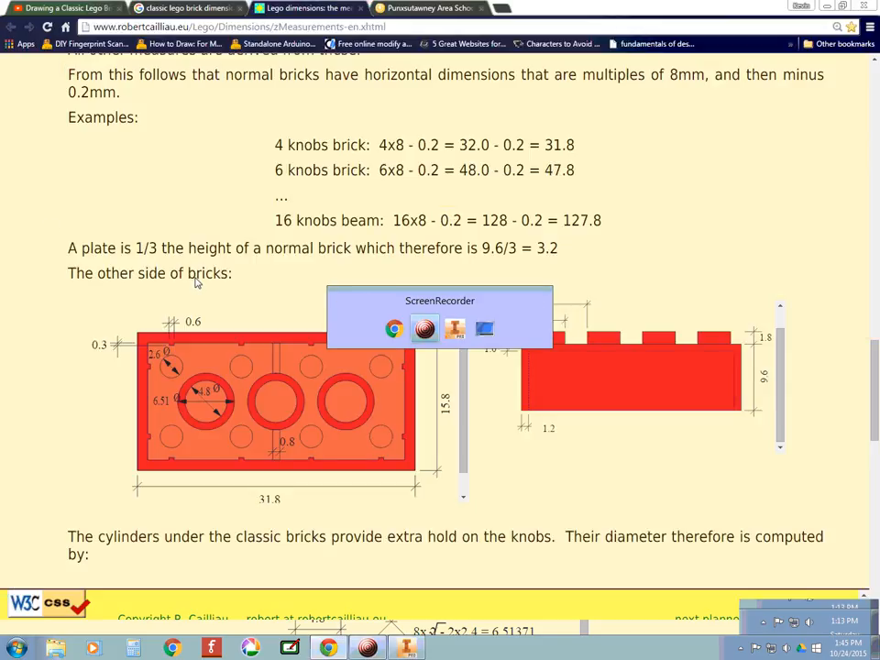
key("alt+Tab")
left_click(82, 229)
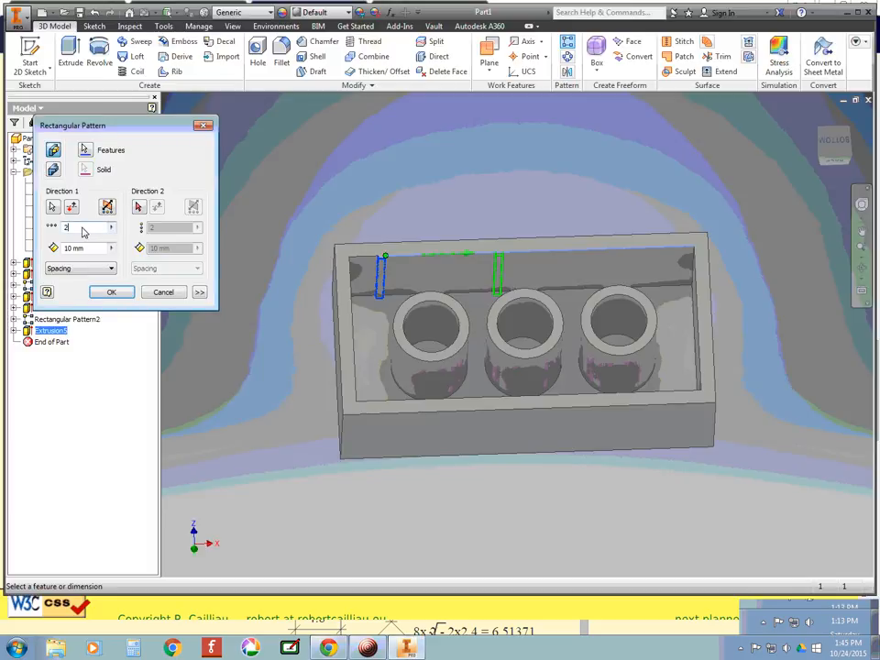
left_click_drag(83, 231, 54, 230)
type("4")
left_click_drag(96, 253, 10, 245)
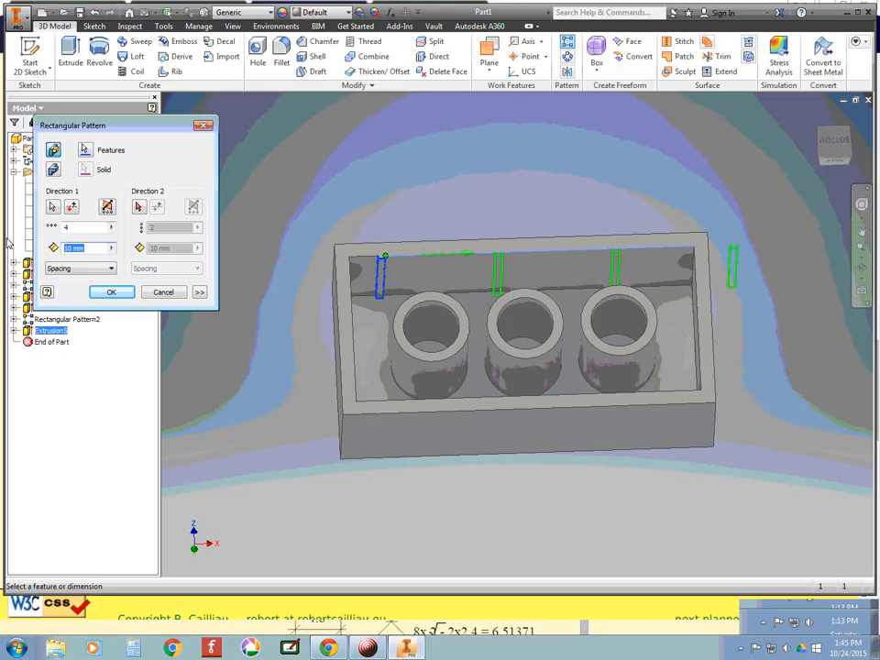
type("8")
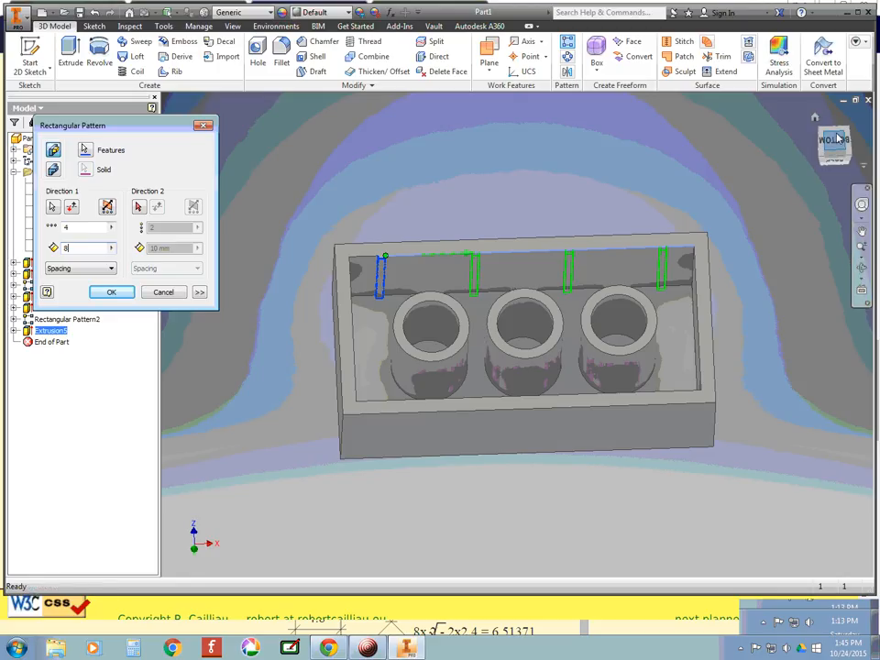
left_click_drag(833, 137, 835, 146)
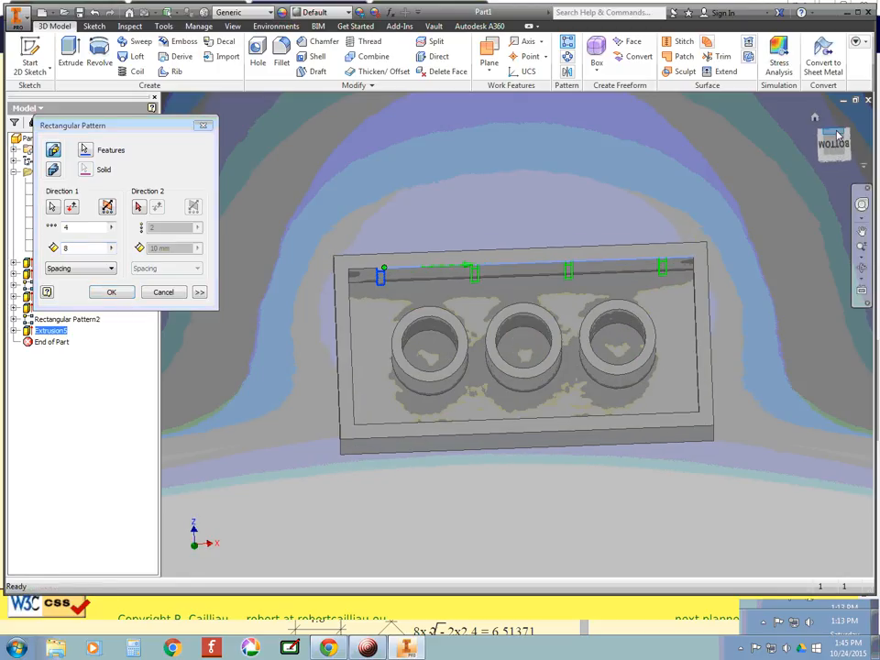
left_click(139, 208)
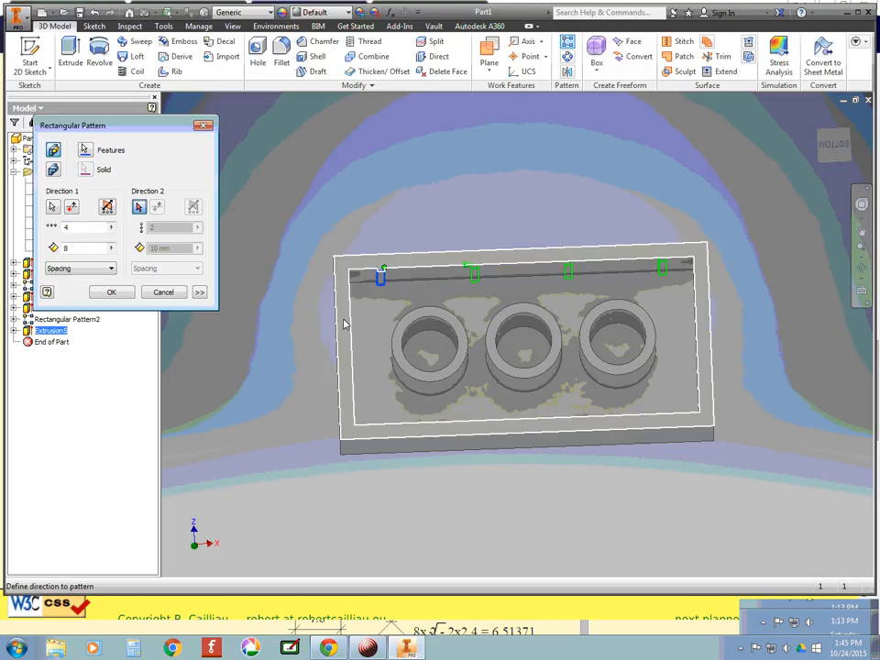
left_click(354, 350)
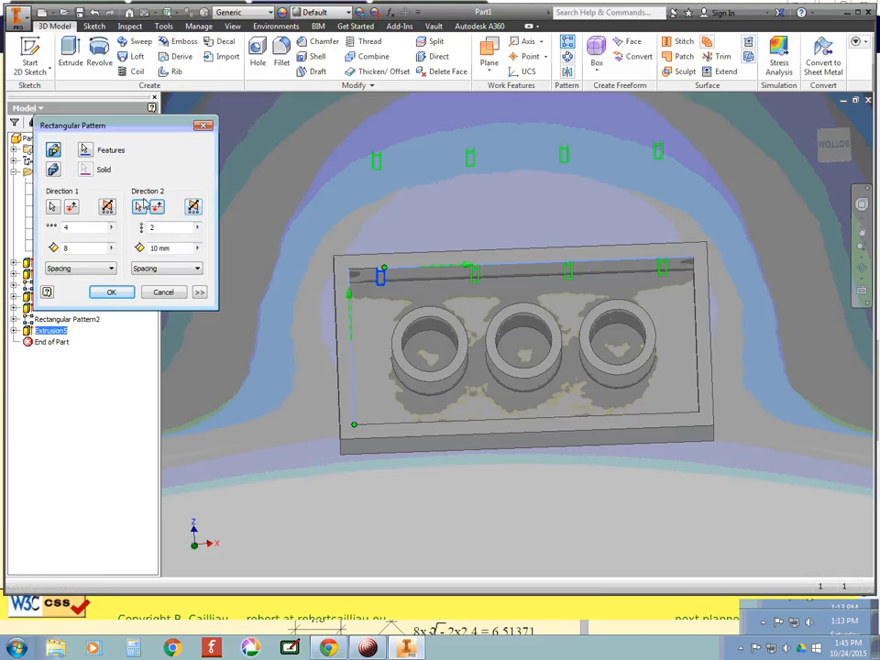
left_click(157, 208)
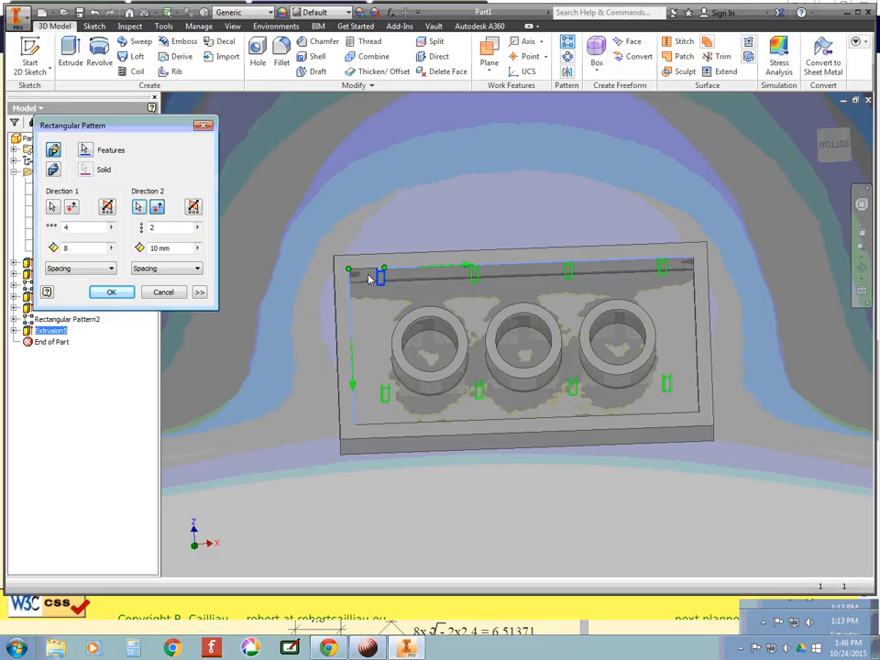
left_click(176, 252)
type("15")
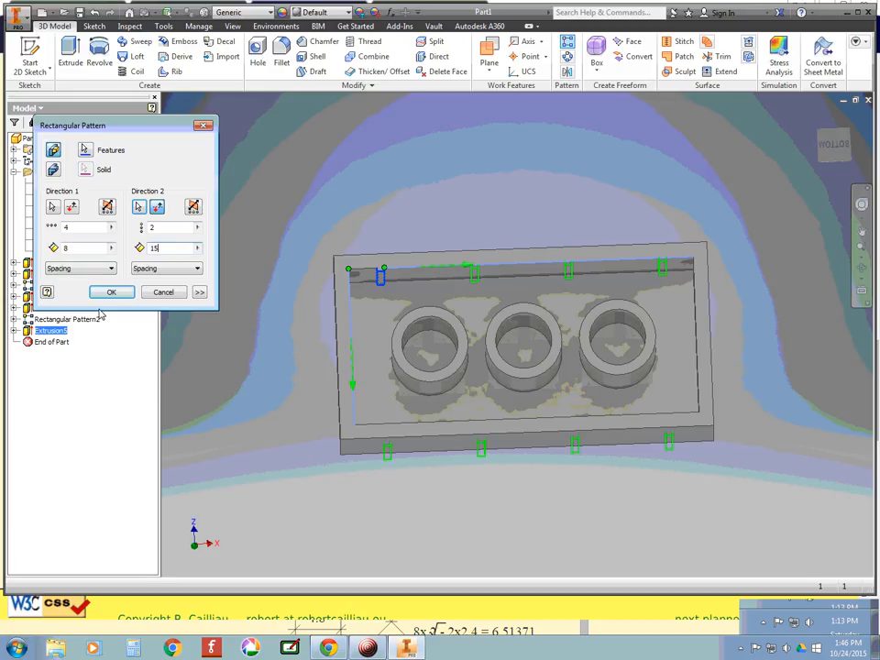
type(".8-1.2-1.2")
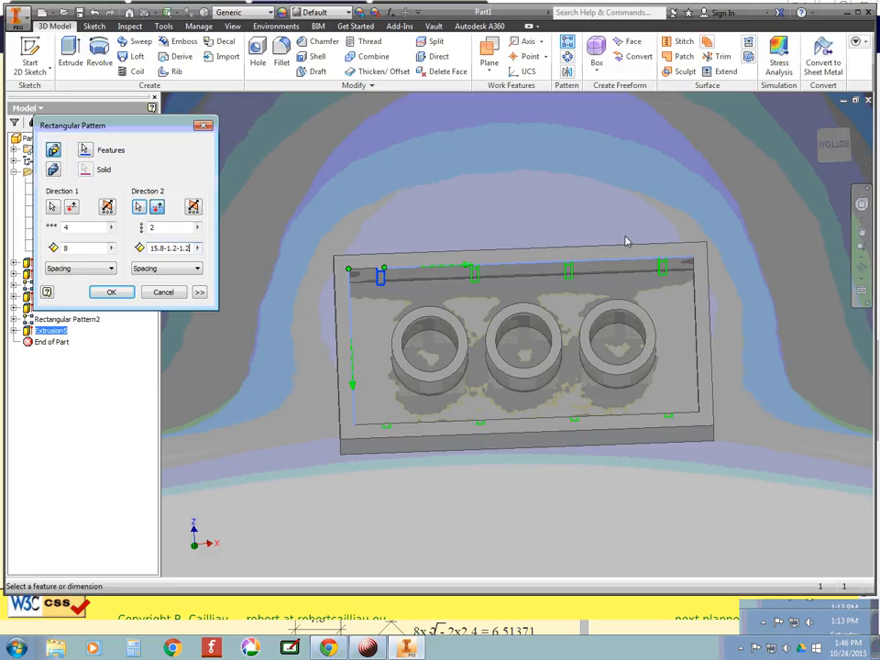
left_click_drag(835, 137, 835, 174)
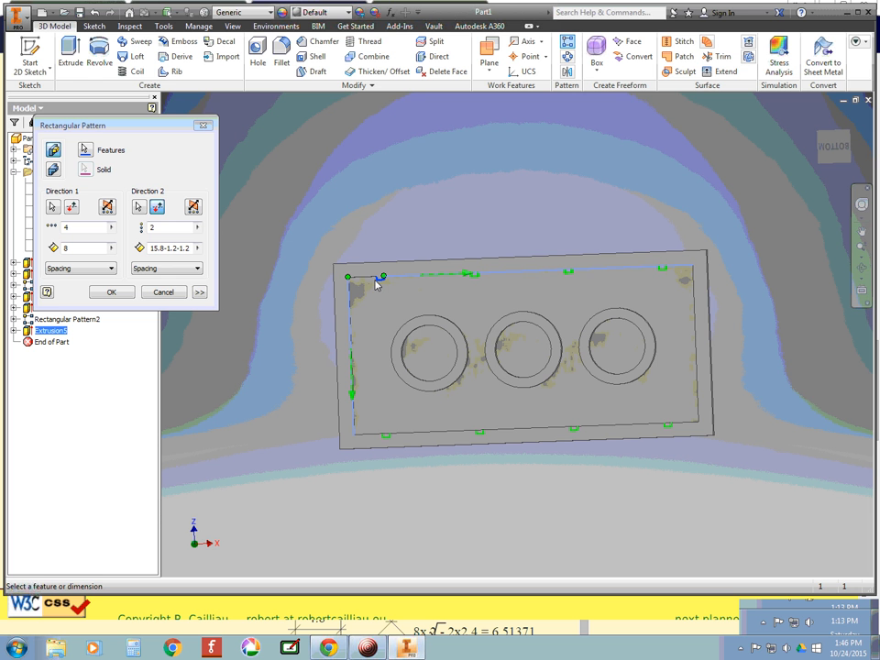
key("alt+Tab")
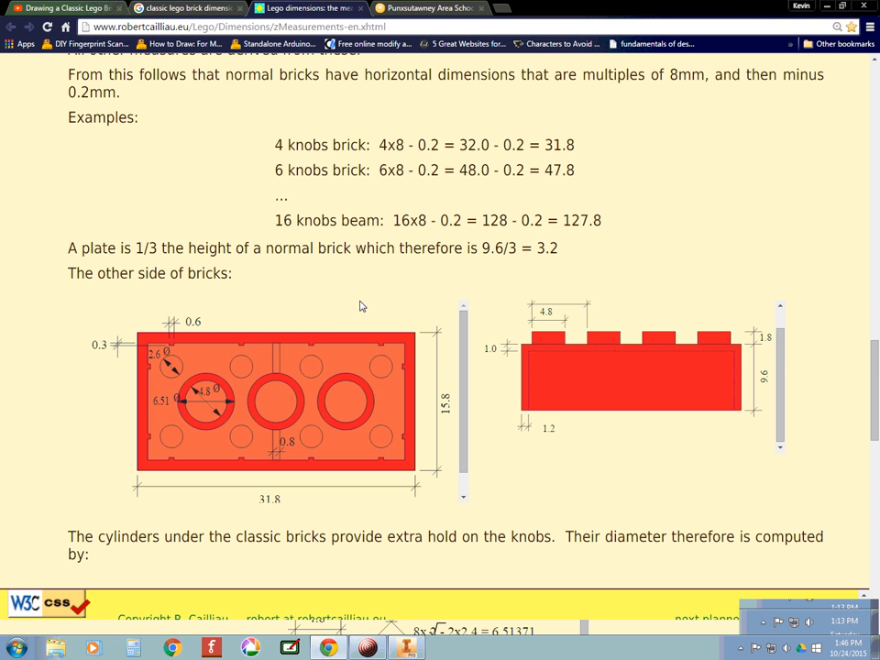
key("alt+Tab")
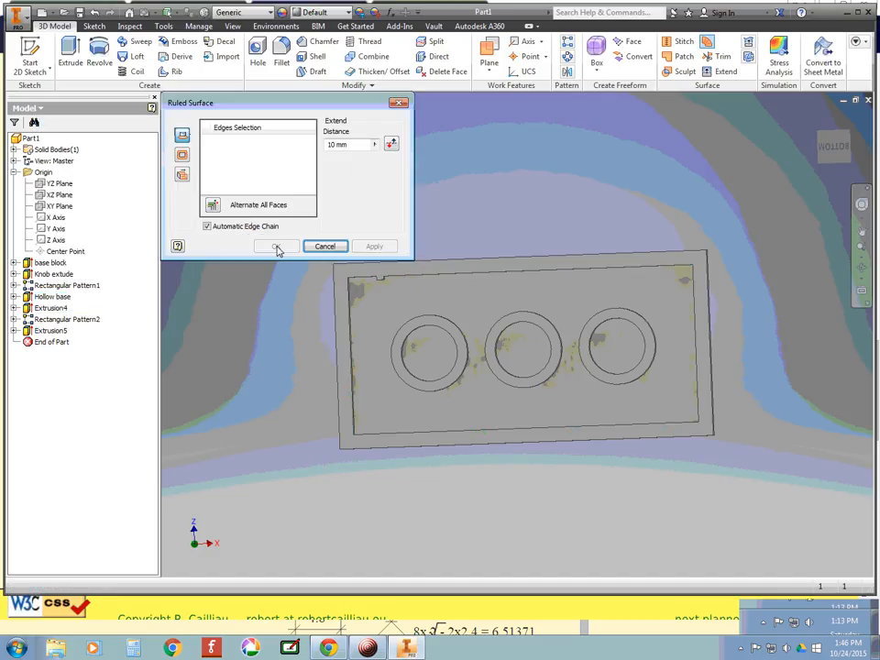
left_click(326, 247)
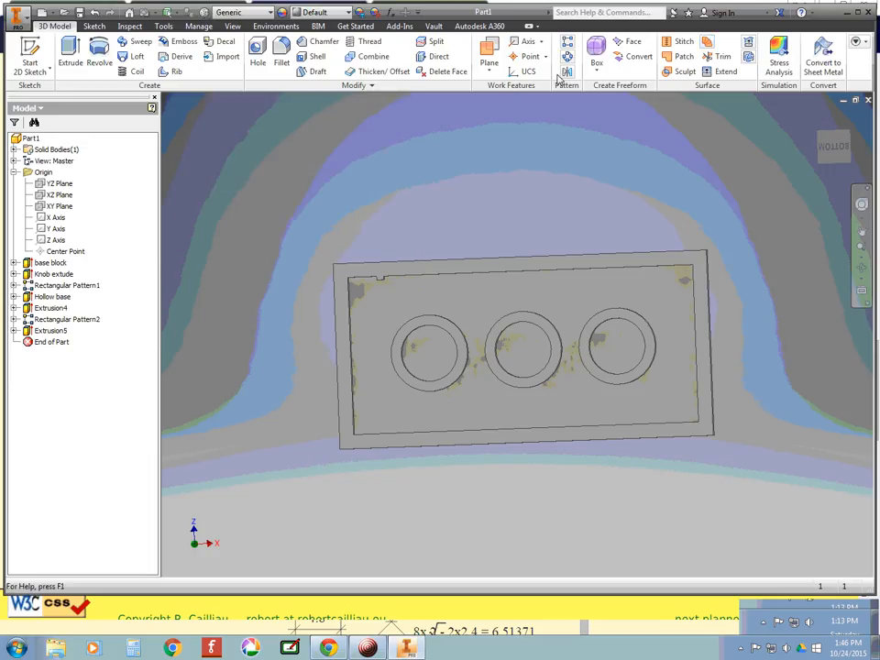
Step: Start a rectangular pattern of the extruded rib along the brick's outer long edge, with 4 ribs spaced 8 mm apart
left_click(567, 43)
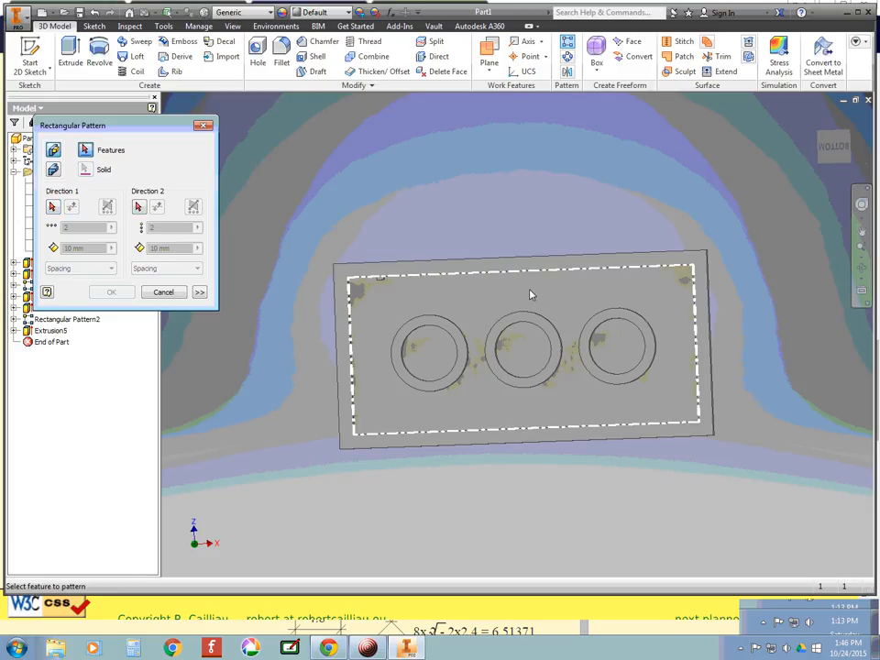
left_click(835, 164)
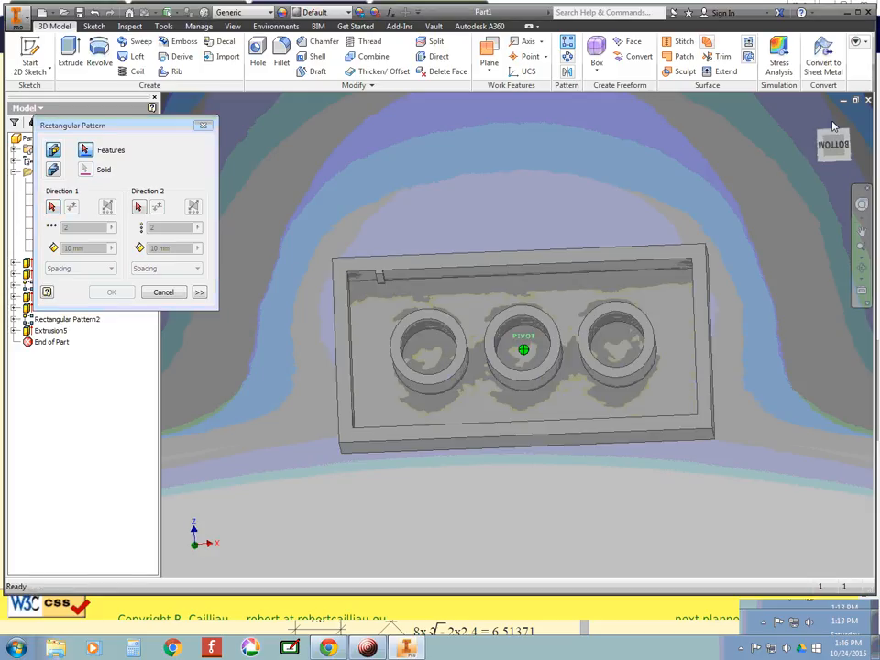
left_click(381, 277)
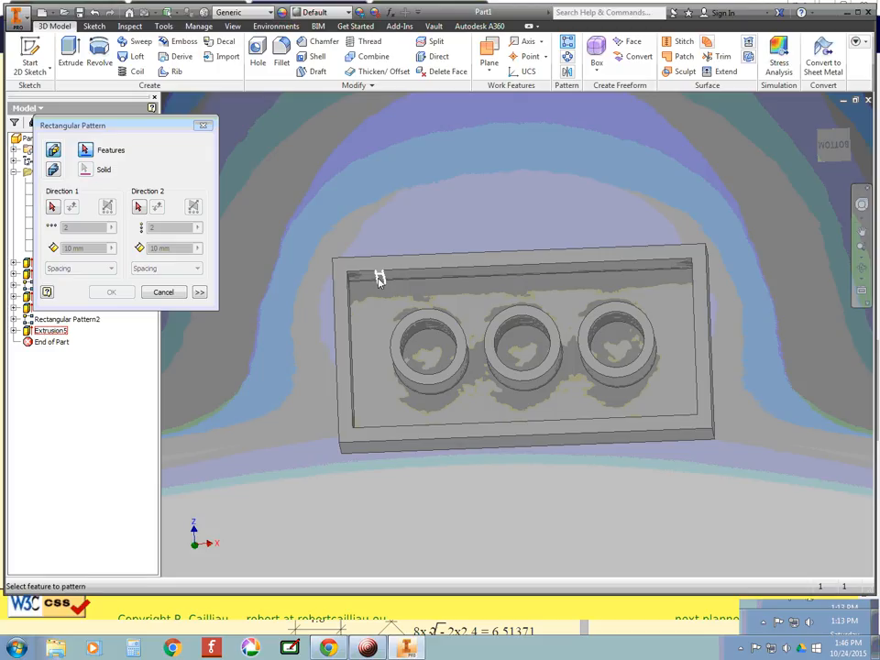
left_click(52, 208)
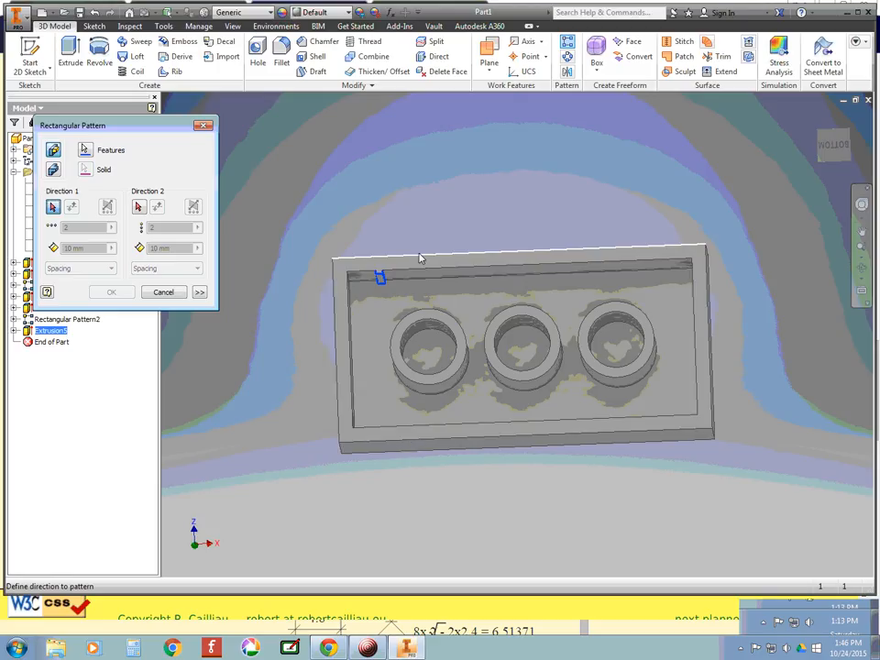
left_click(417, 257)
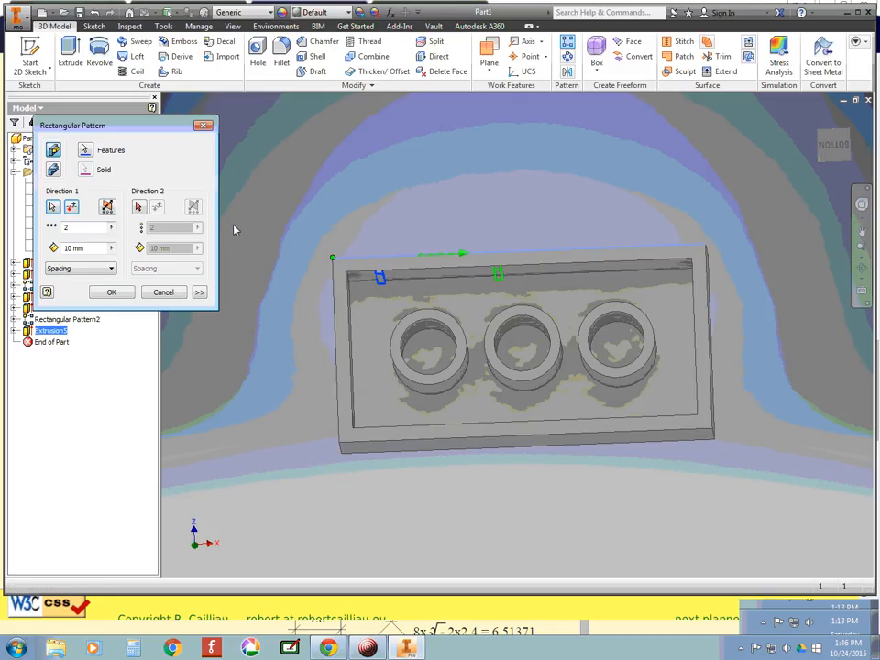
left_click(90, 248)
type("8")
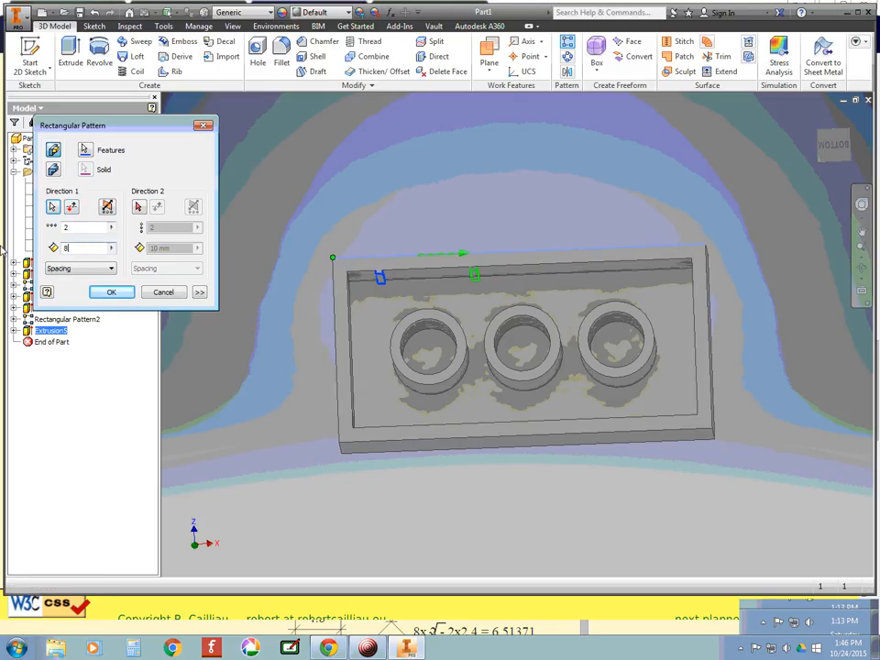
left_click(71, 228)
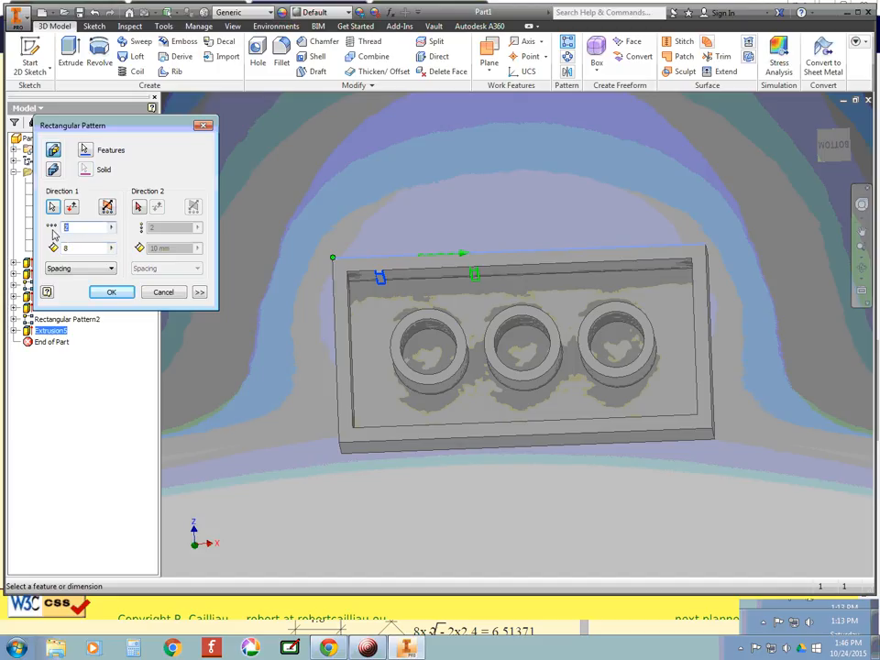
type("4")
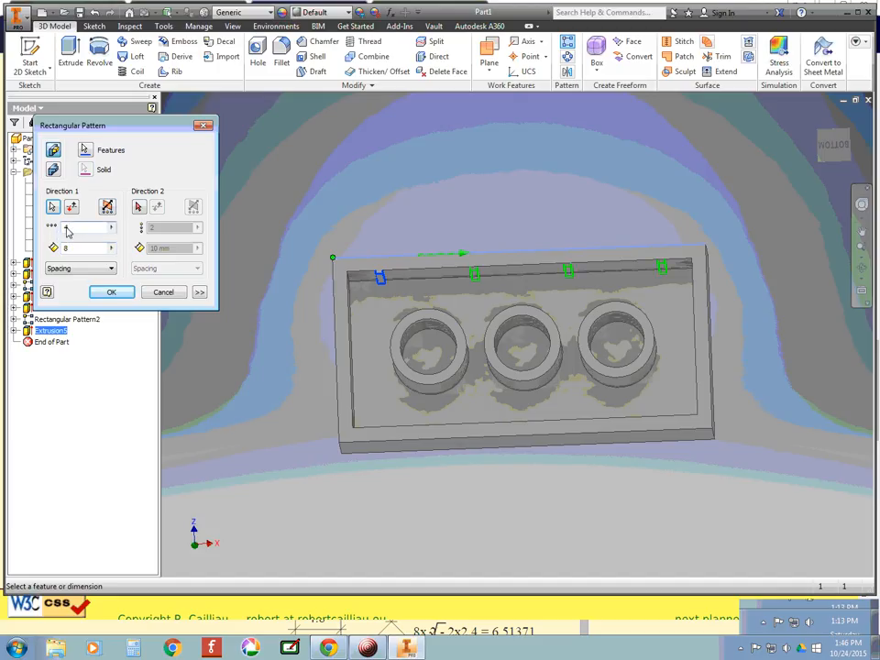
Step: Add a second pattern direction along the short wall's inner edge, flipped into the hollow, with 2 rows spaced 15.8-1.2-1.2
left_click(138, 206)
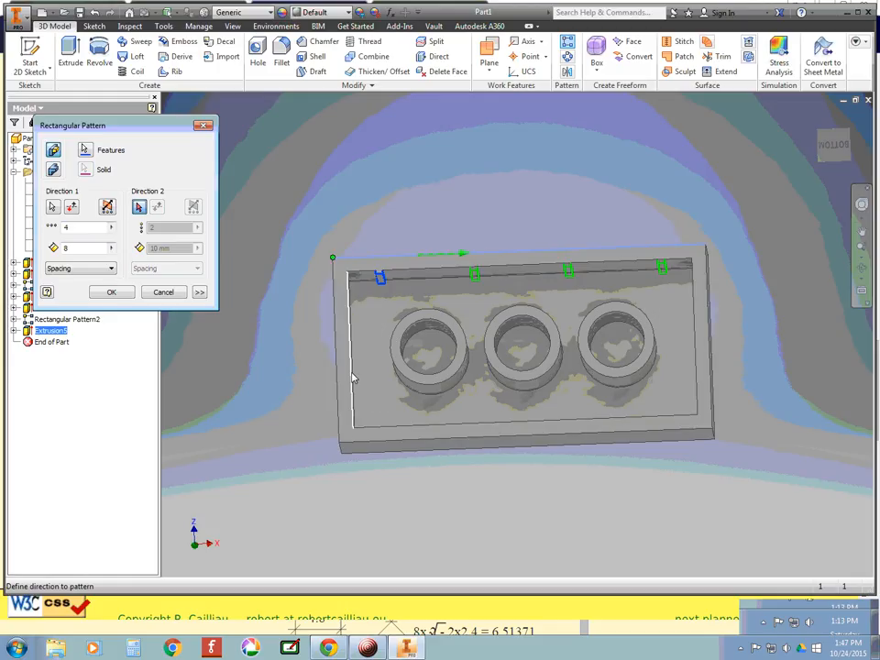
left_click(352, 377)
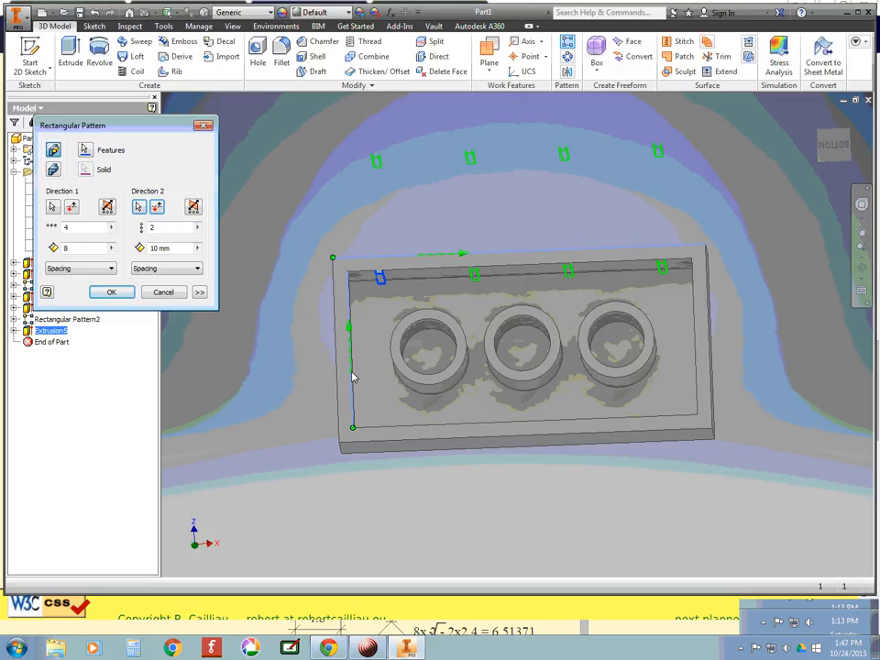
left_click(157, 207)
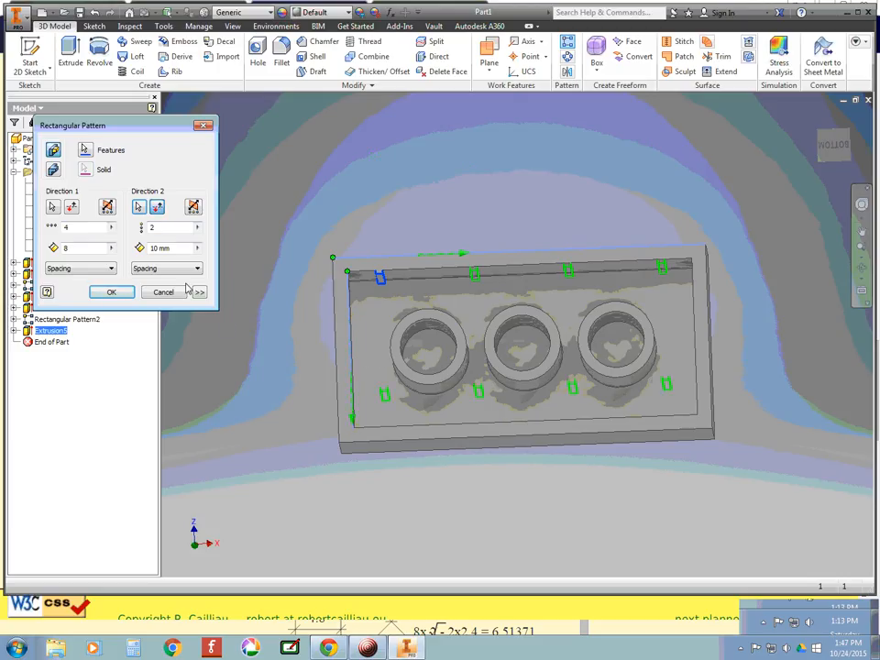
left_click(179, 249)
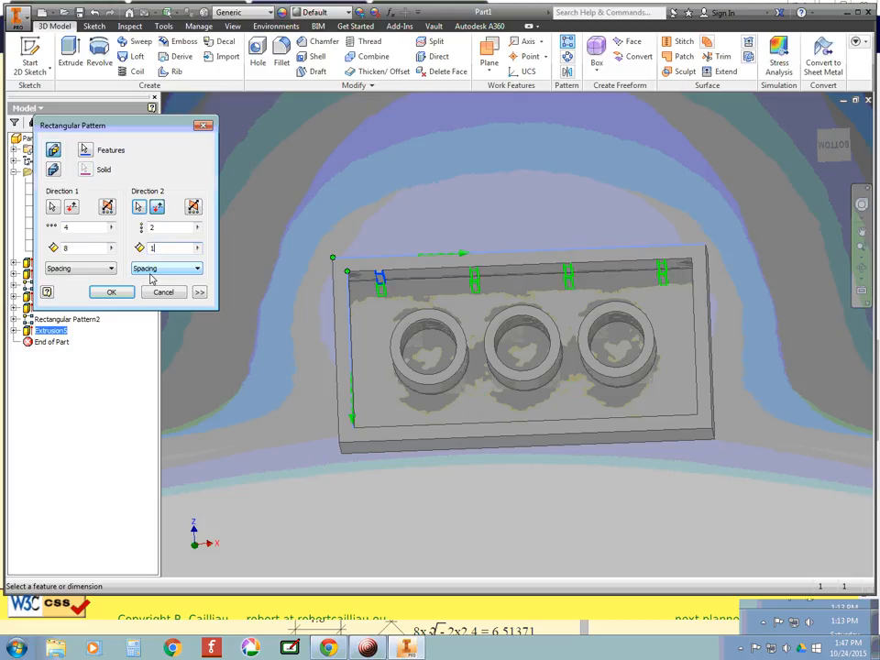
type("15.8")
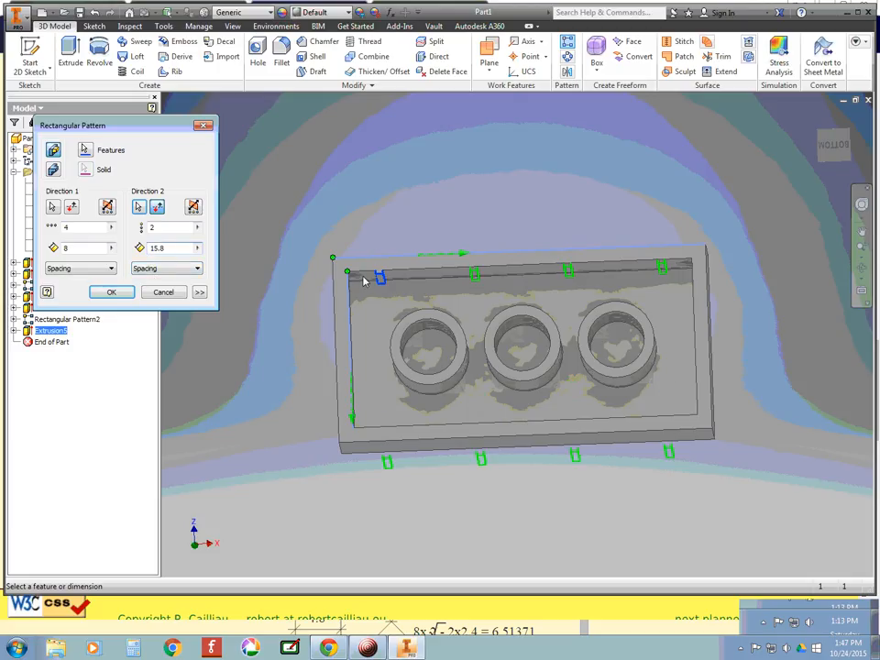
type("1.2")
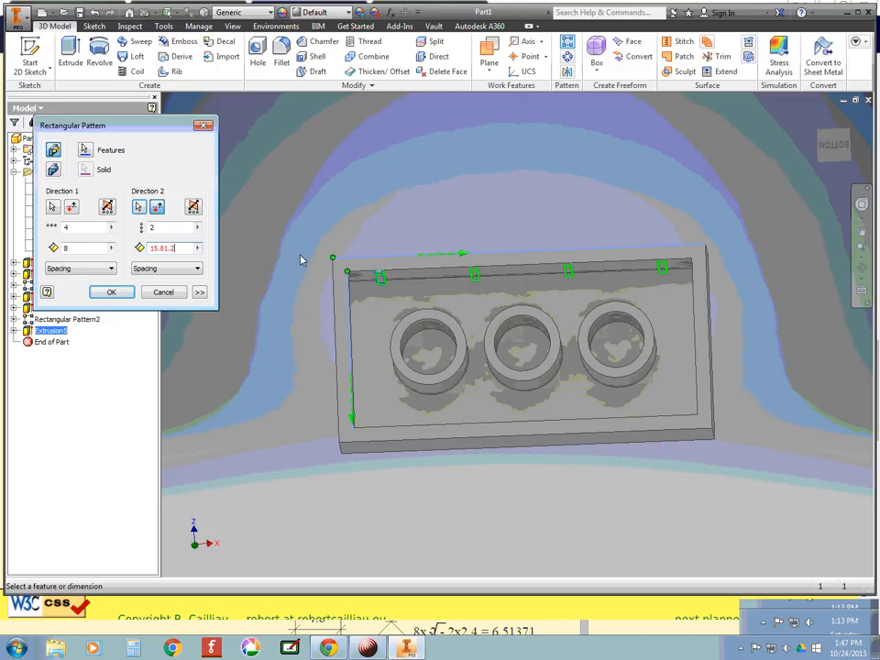
key("BackSpace")
key("BackSpace")
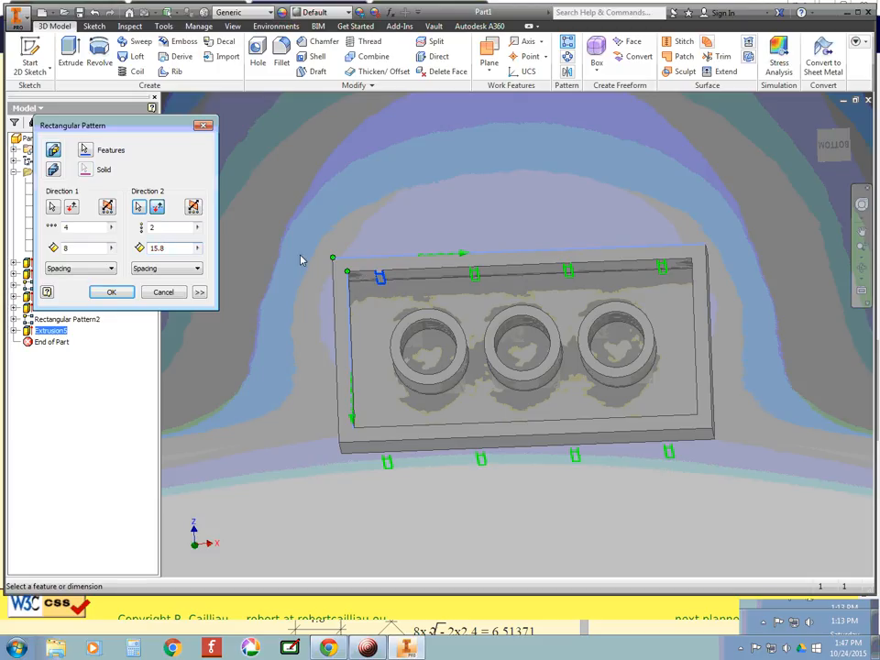
type("-1.2")
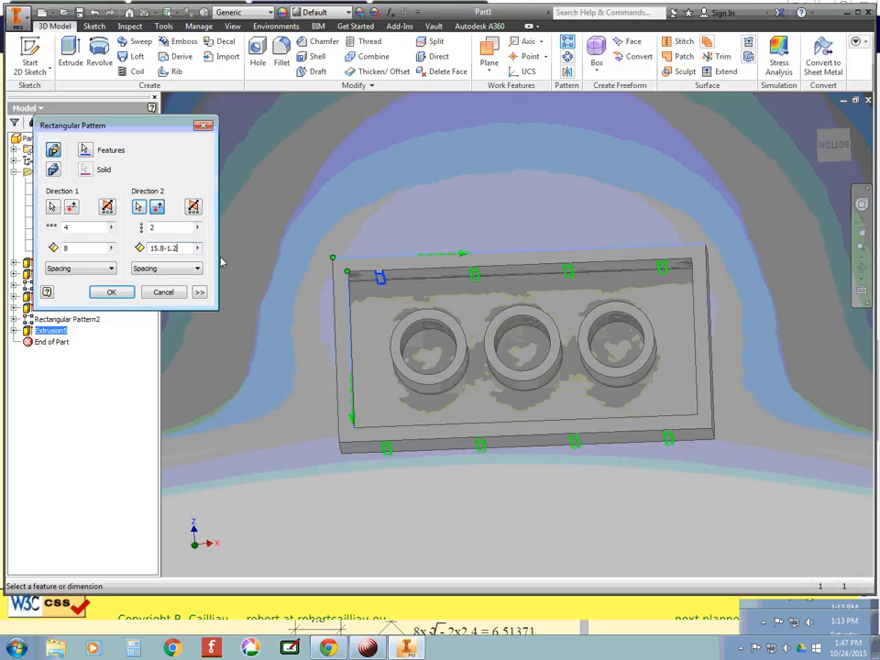
type("-1.2")
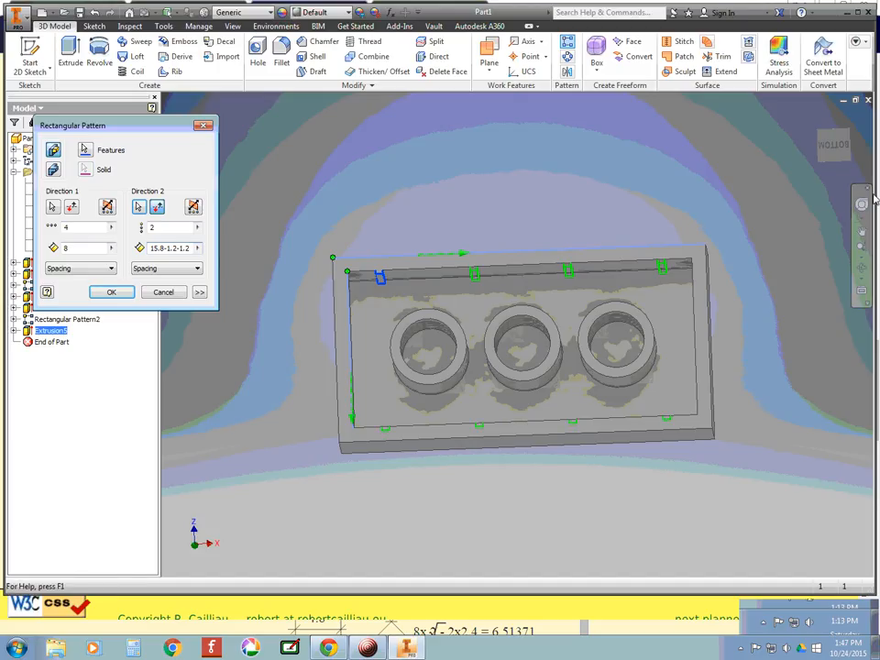
Step: Subtract a further .3 from the second direction's spacing and create the rib pattern on both long inner walls
left_click(836, 144)
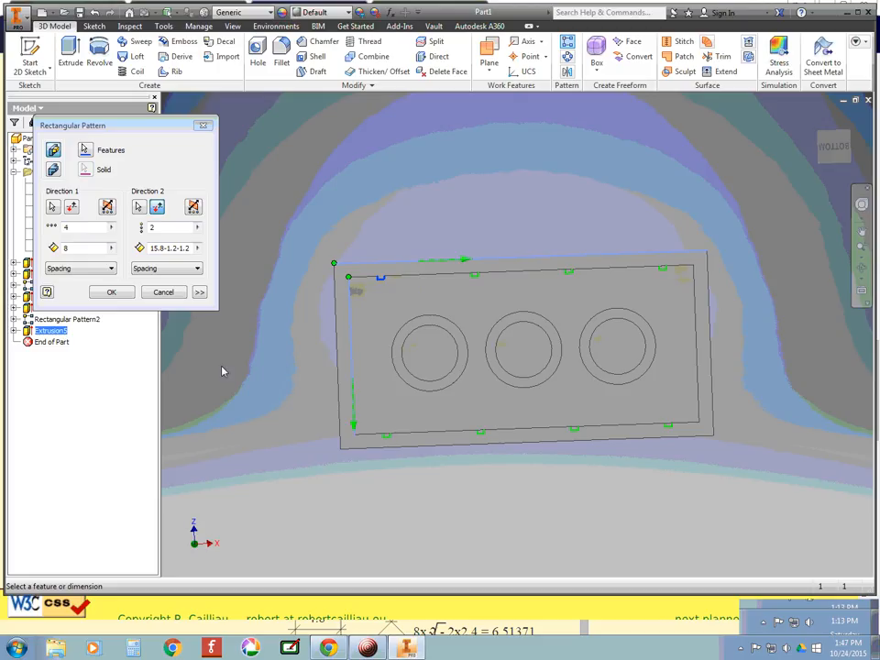
type("3")
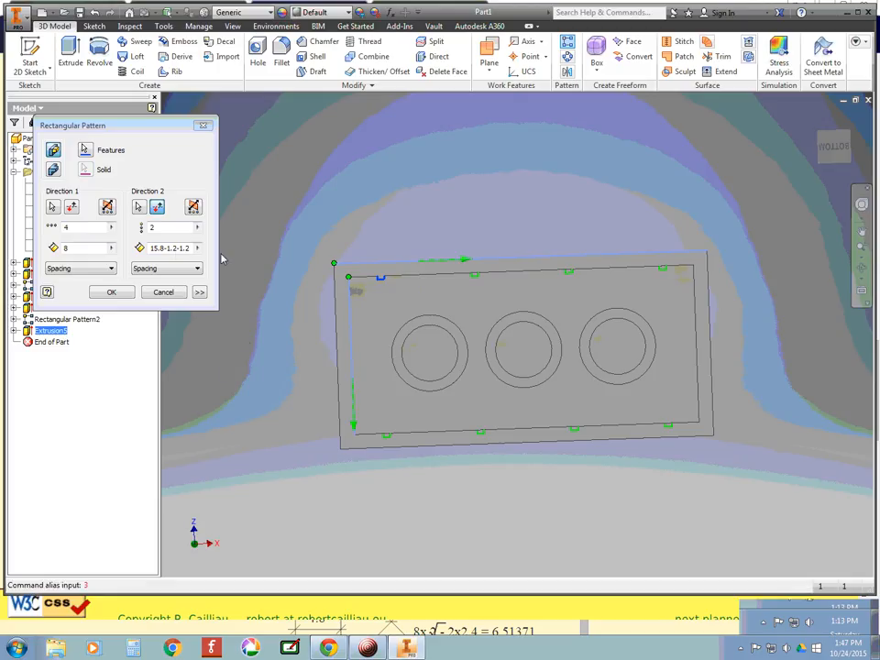
left_click(189, 251)
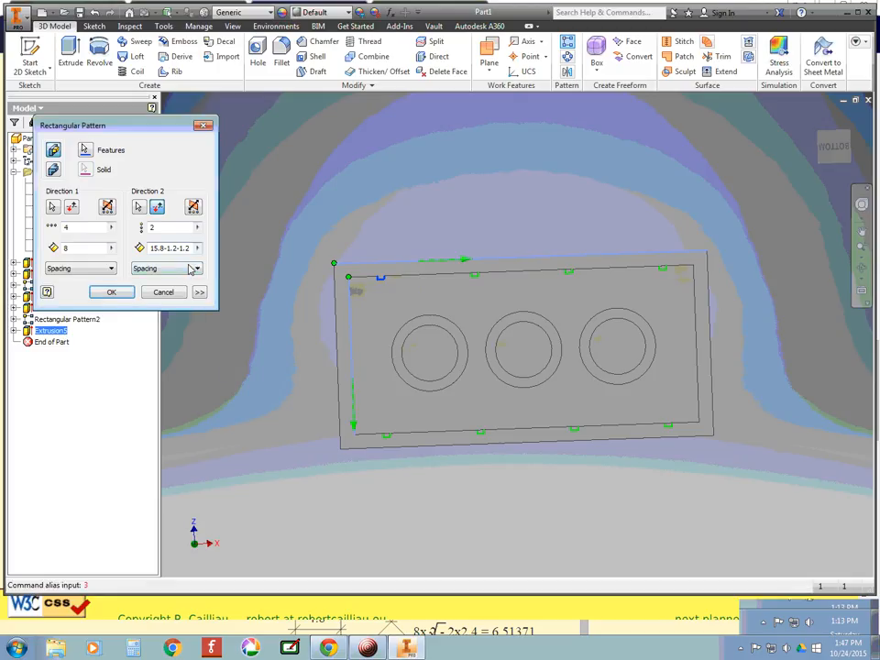
type("-.3")
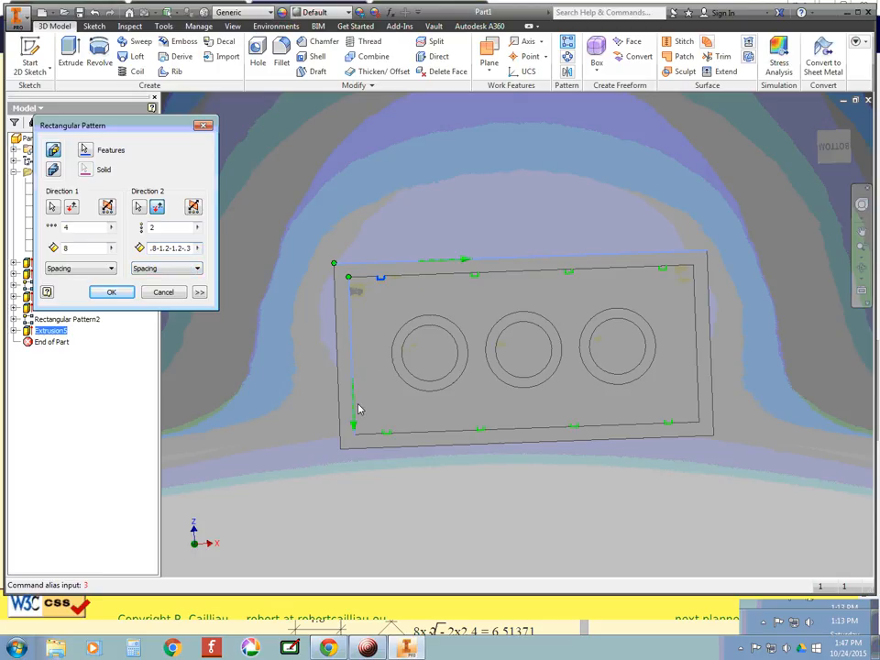
left_click(110, 291)
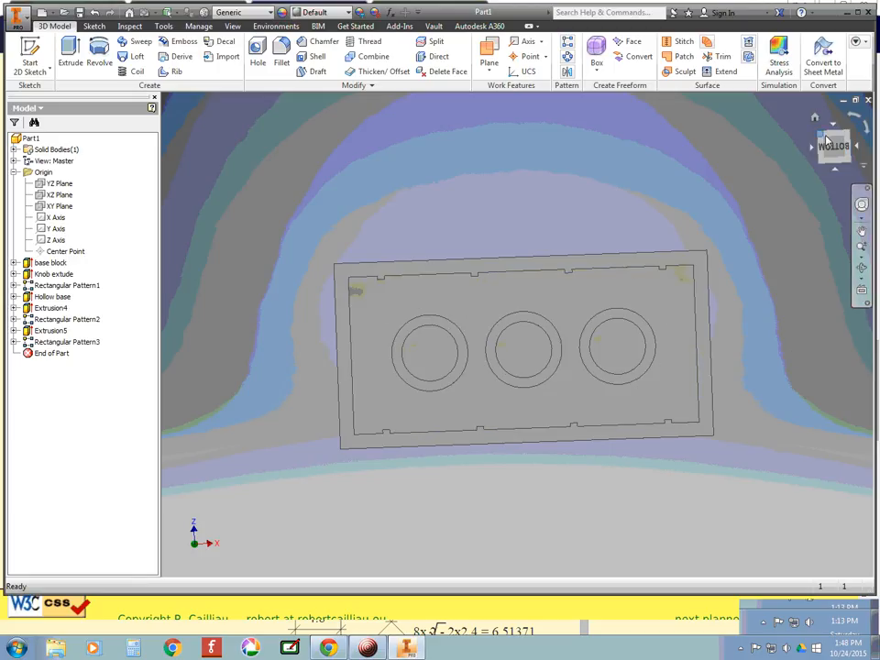
Step: Compare the patterned ribs on the brick's underside with the dimensioned underside drawing in Chrome, checking the ribs on the short walls
mouse_move(826, 136)
left_mouse_down()
mouse_move(846, 164)
mouse_move(832, 116)
mouse_move(814, 112)
mouse_move(836, 147)
left_mouse_up()
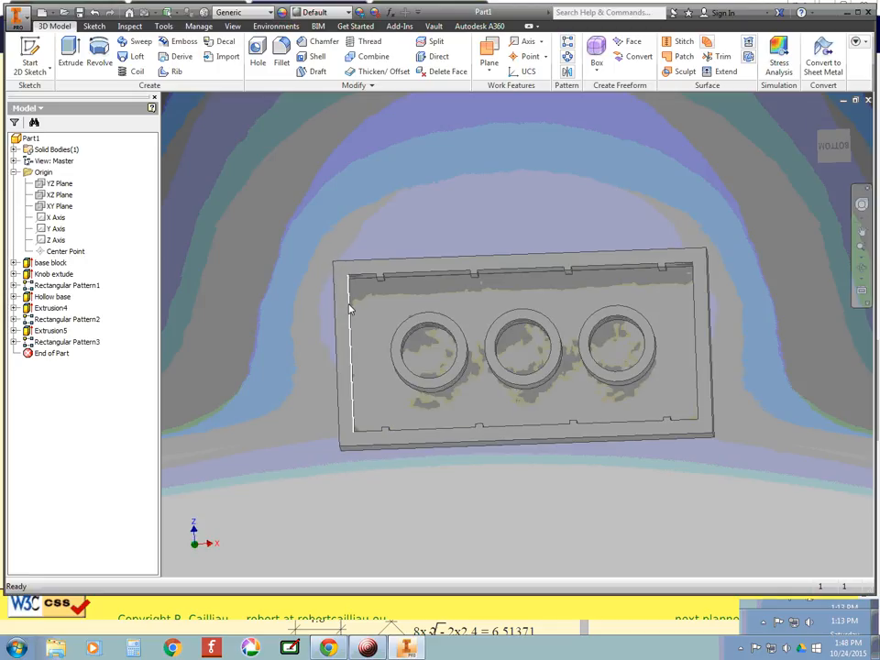
key("alt+Tab")
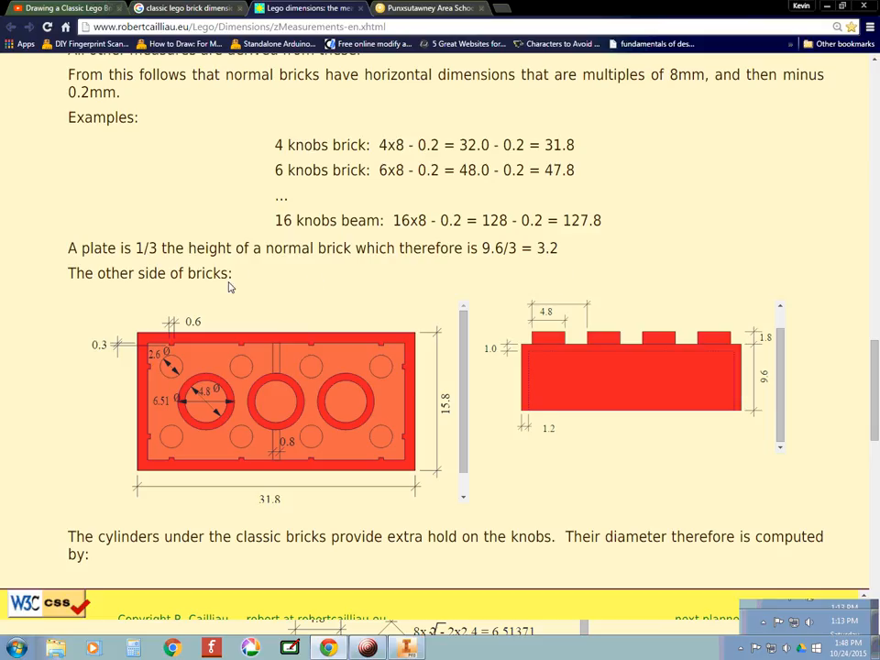
scroll(229, 287, "down", 3)
scroll(229, 287, "up", 5)
scroll(229, 287, "down", 3)
key("alt+Tab")
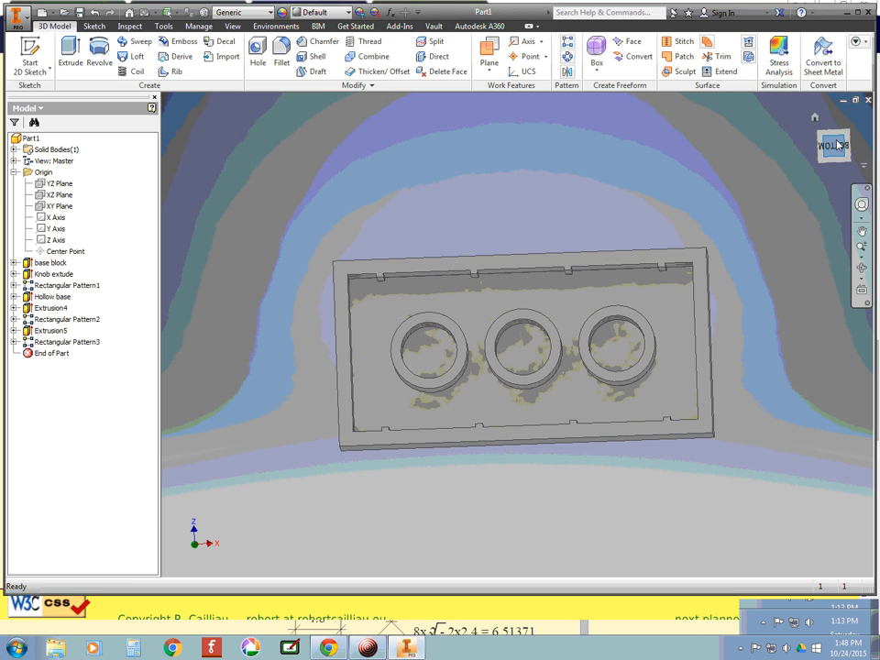
Step: Orient the view to the brick's underside and rename the extruded rib feature Extrusion5 as Horizontal
left_click(834, 146)
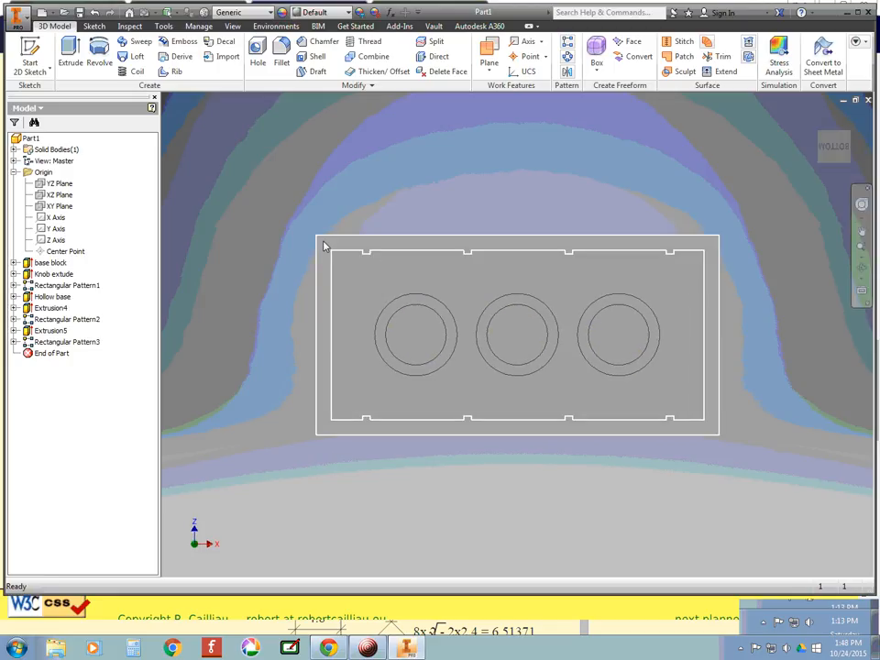
left_click(51, 330)
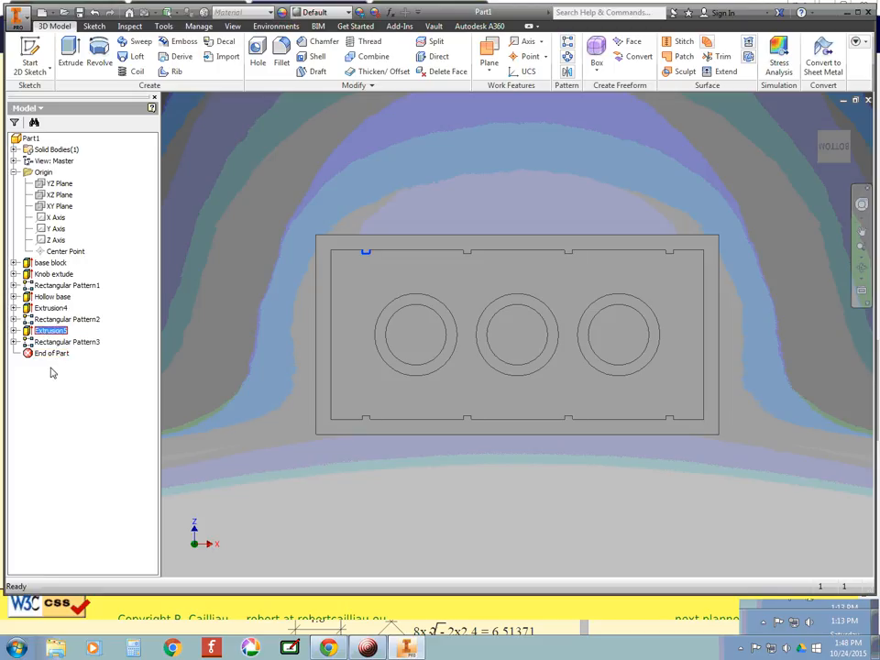
left_click(41, 331)
type("Horizontal")
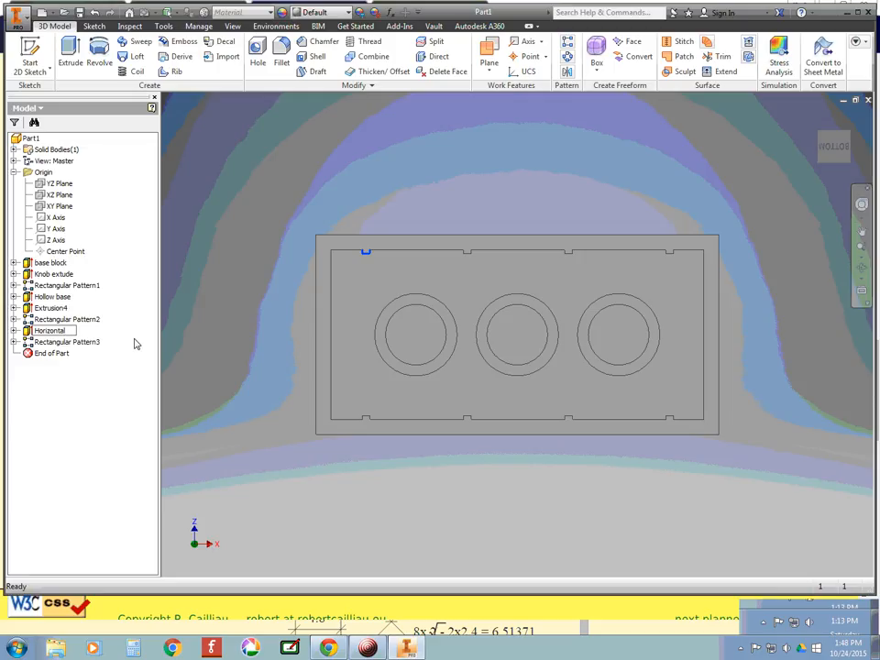
Step: Review the Lego dimensions page in Chrome, examining the brick dimensions and the underside drawing with its inner ribs
key("alt+Tab")
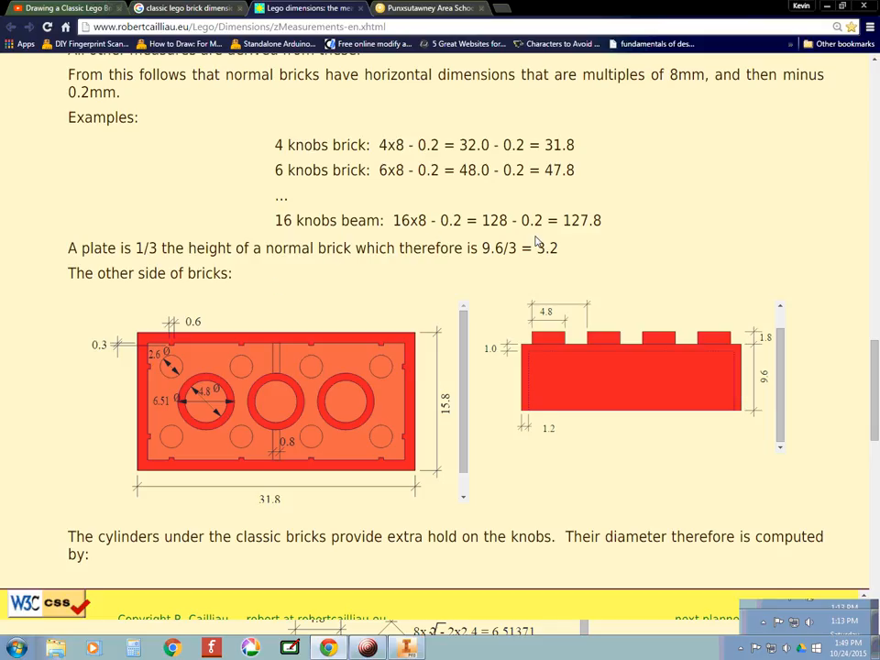
scroll(413, 240, "down", 3)
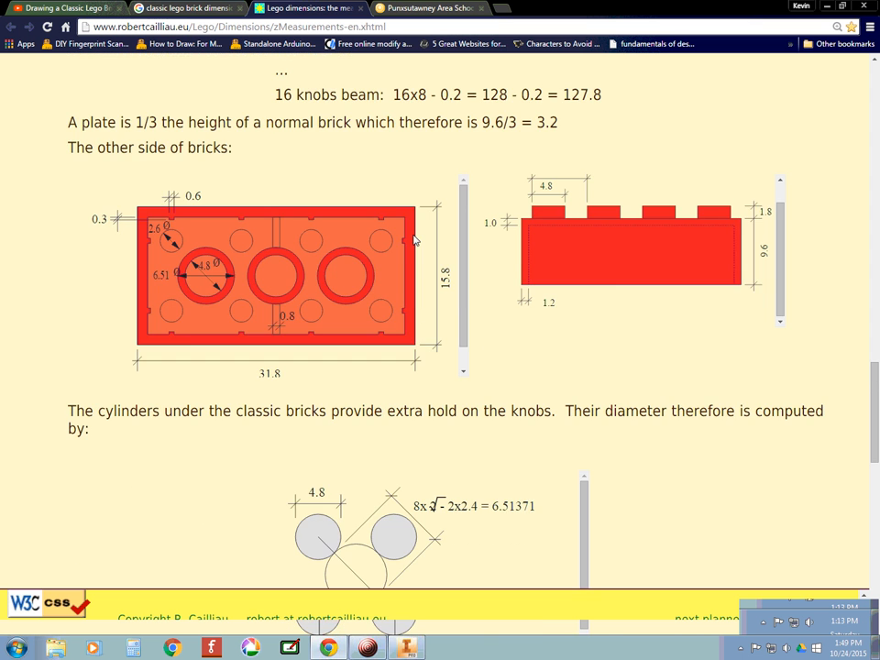
scroll(413, 240, "down", 4)
scroll(414, 240, "up", 18)
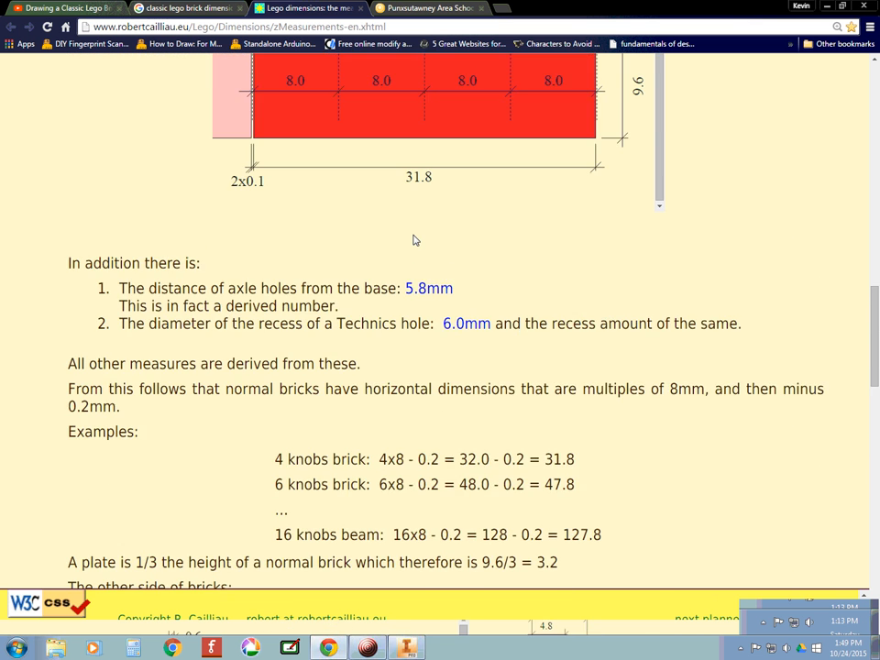
scroll(414, 240, "up", 18)
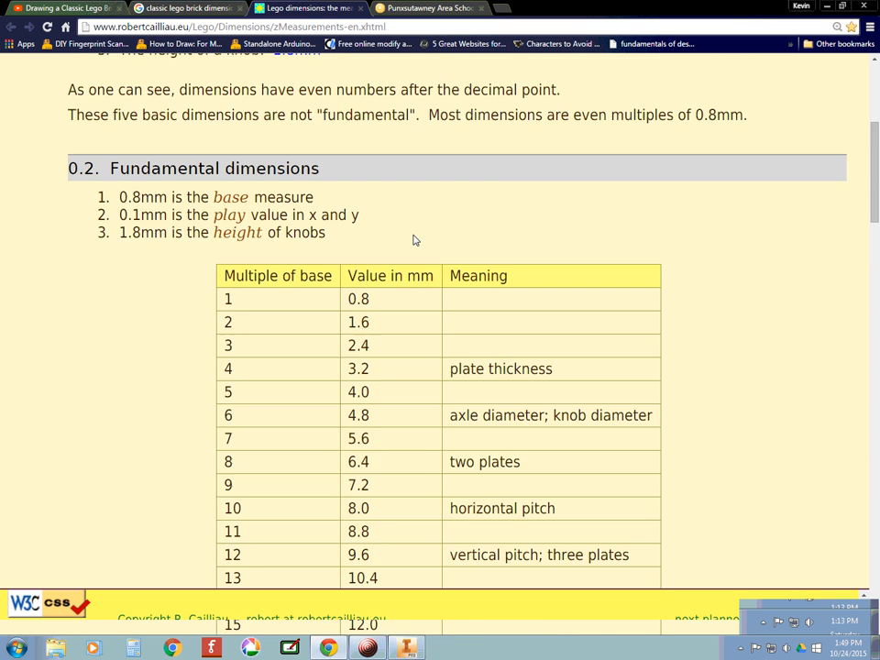
scroll(413, 240, "up", 7)
scroll(413, 240, "down", 20)
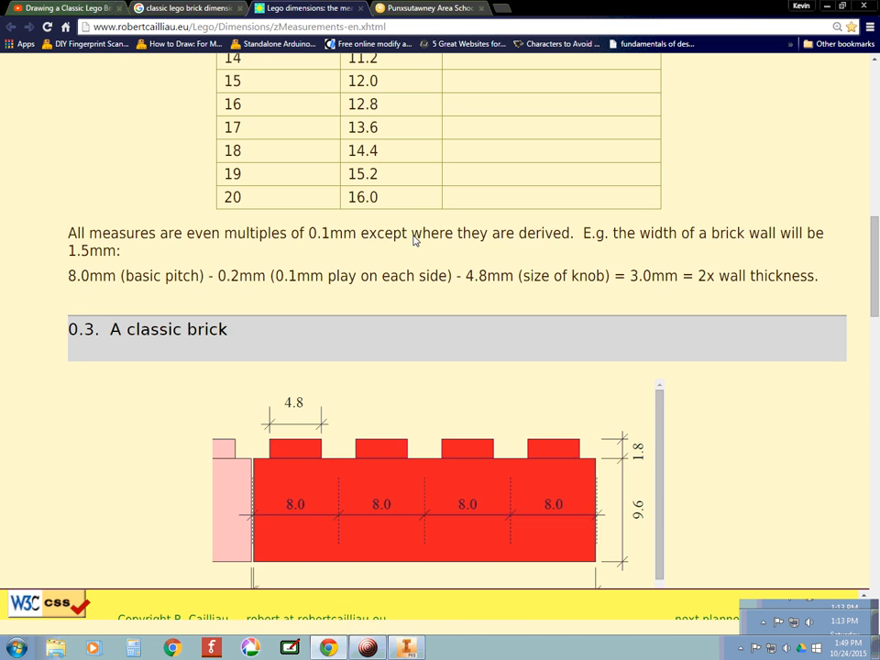
scroll(413, 240, "down", 5)
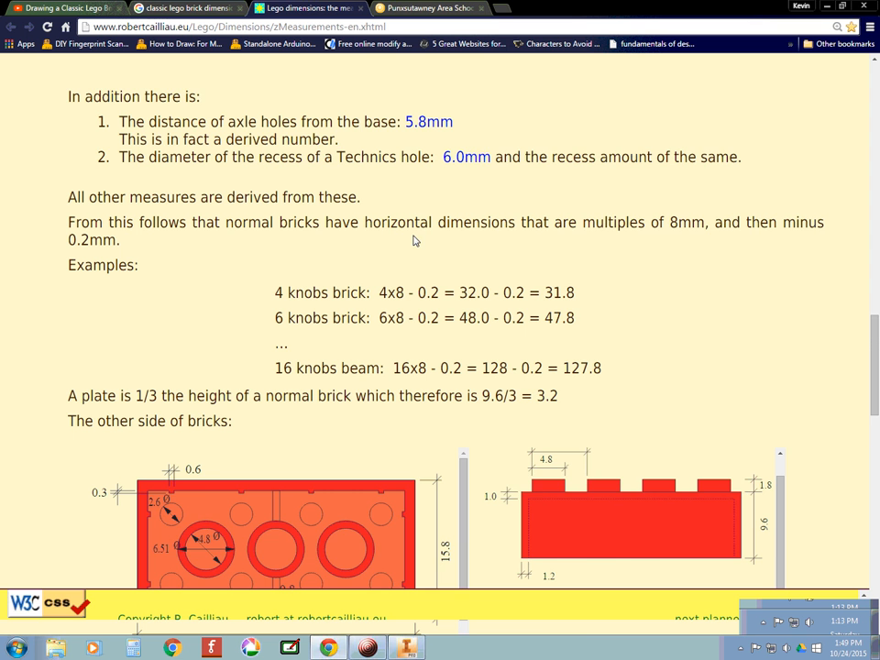
scroll(336, 386, "down", 4)
scroll(336, 386, "up", 2)
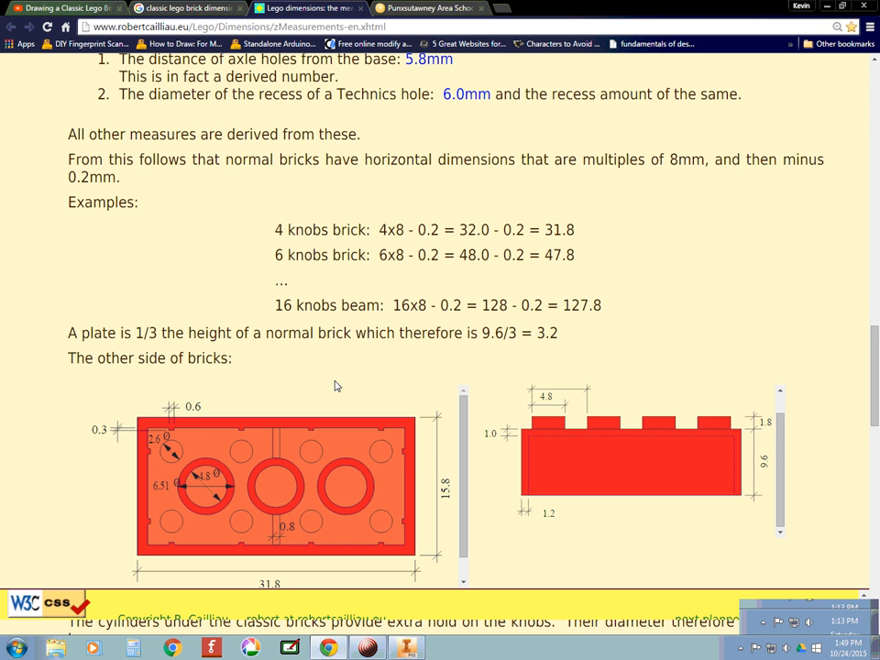
key("alt+Tab")
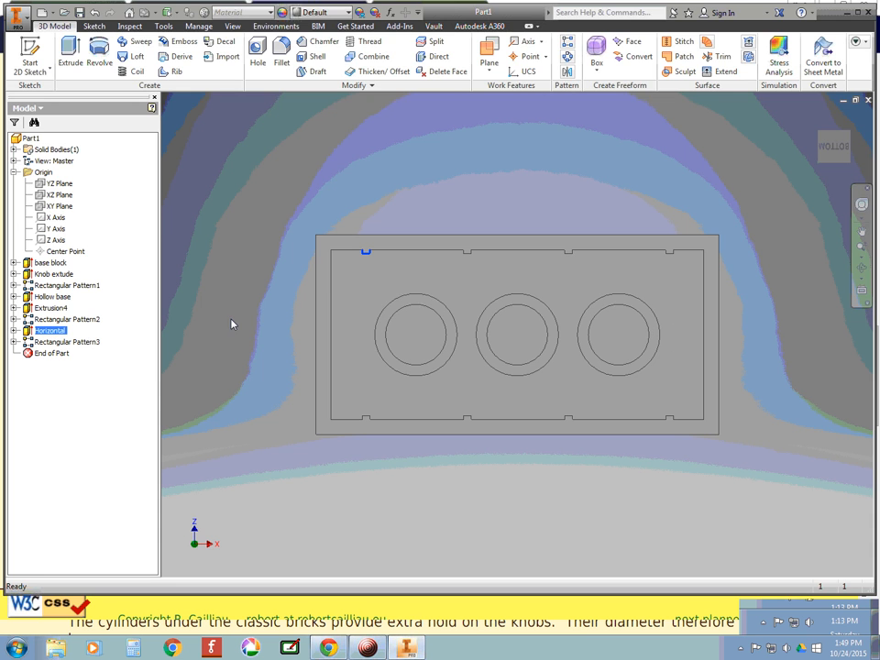
Step: Extend the rib feature's name to Horizontal beam
left_click(63, 333)
left_click(69, 332)
type("beam")
left_click(234, 272)
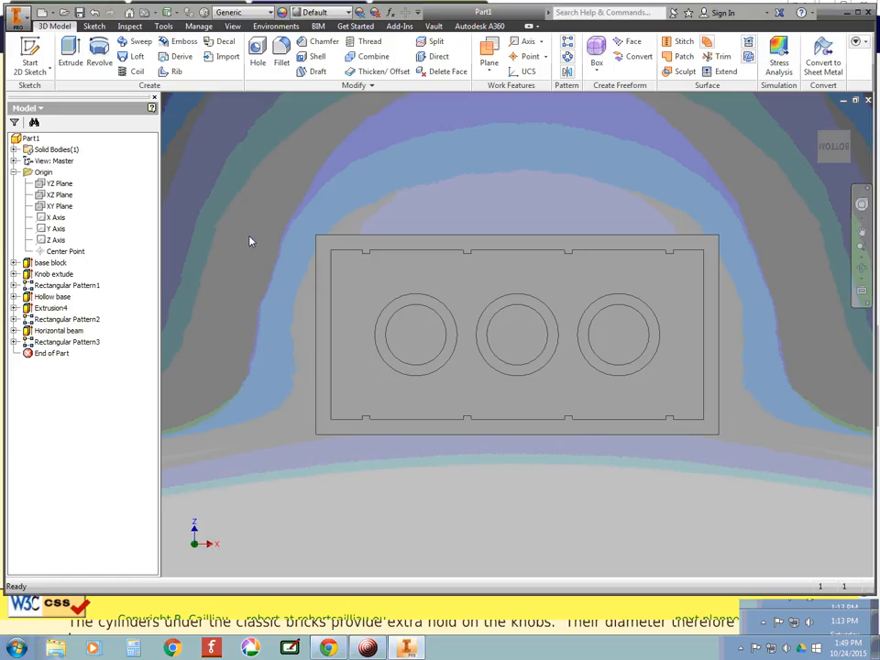
Step: Start a sketch on the brick's bottom rim face and draw a rectangle 0.3 mm wide and 0.6 mm high outside the brick
left_click(323, 250)
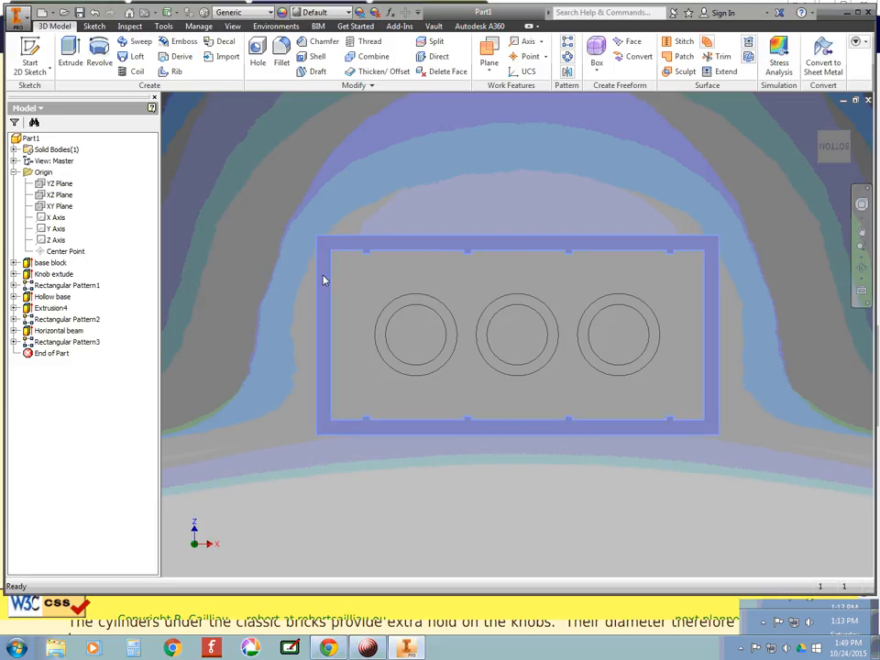
key("s")
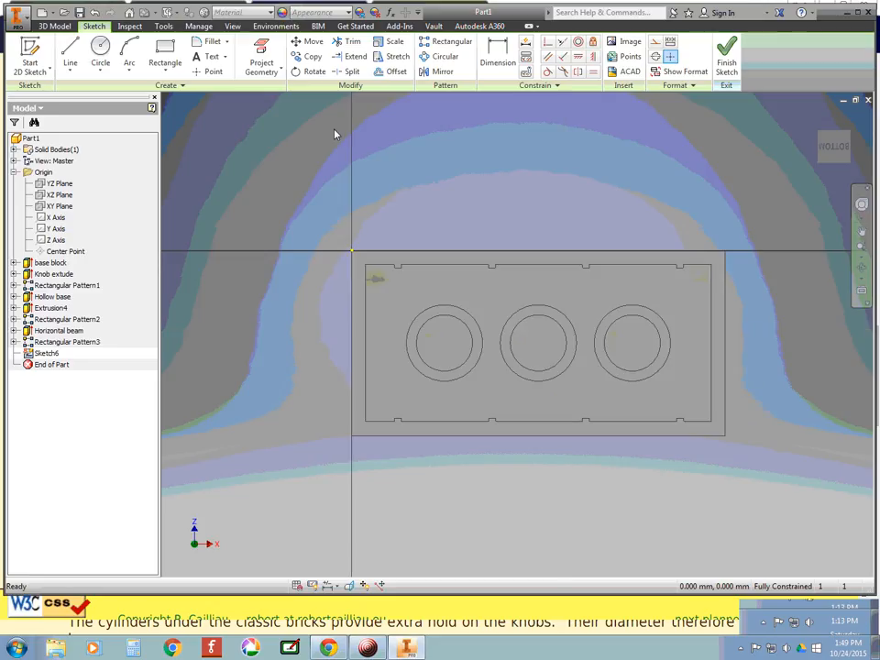
left_click(165, 53)
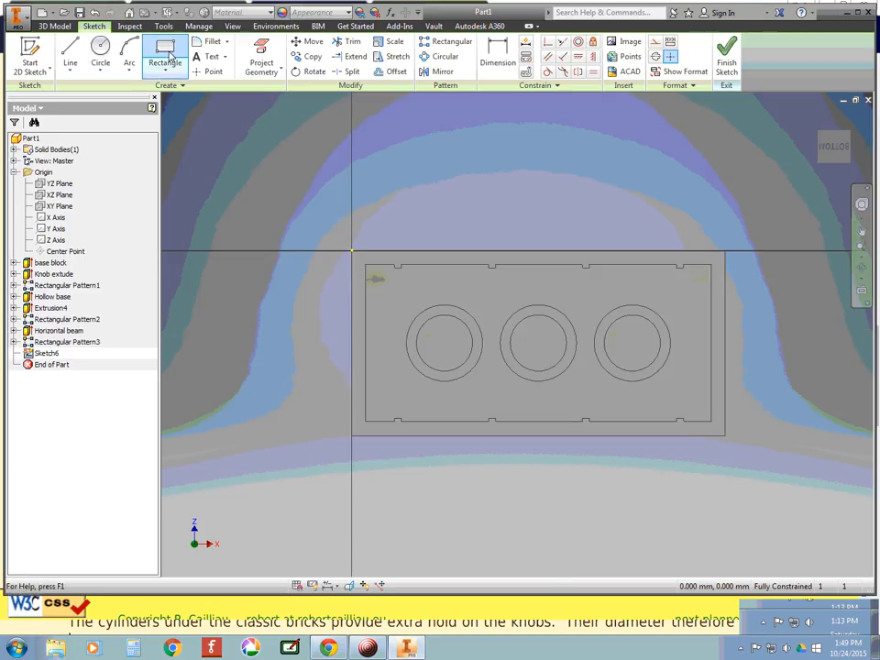
left_click(261, 170)
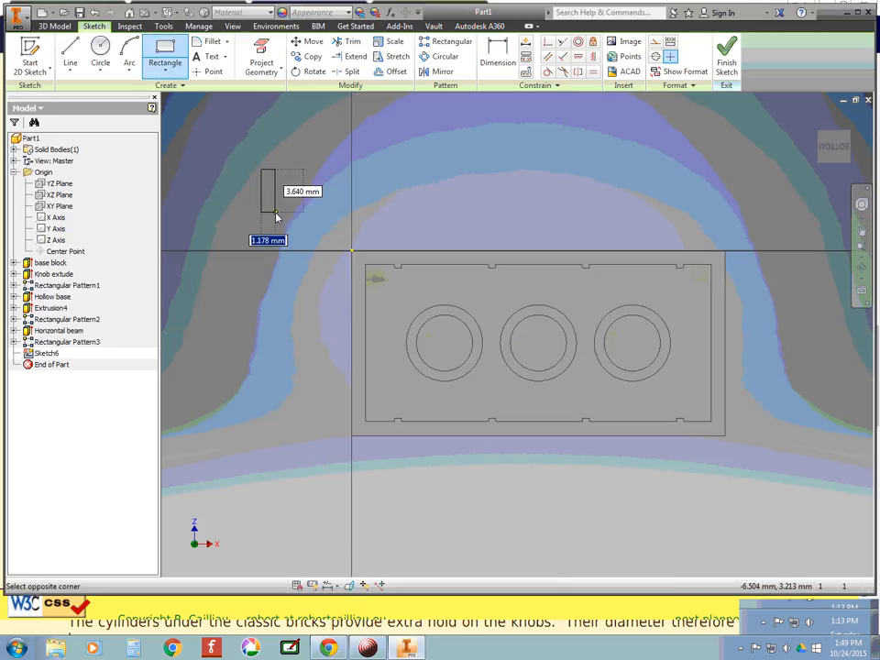
type(".3")
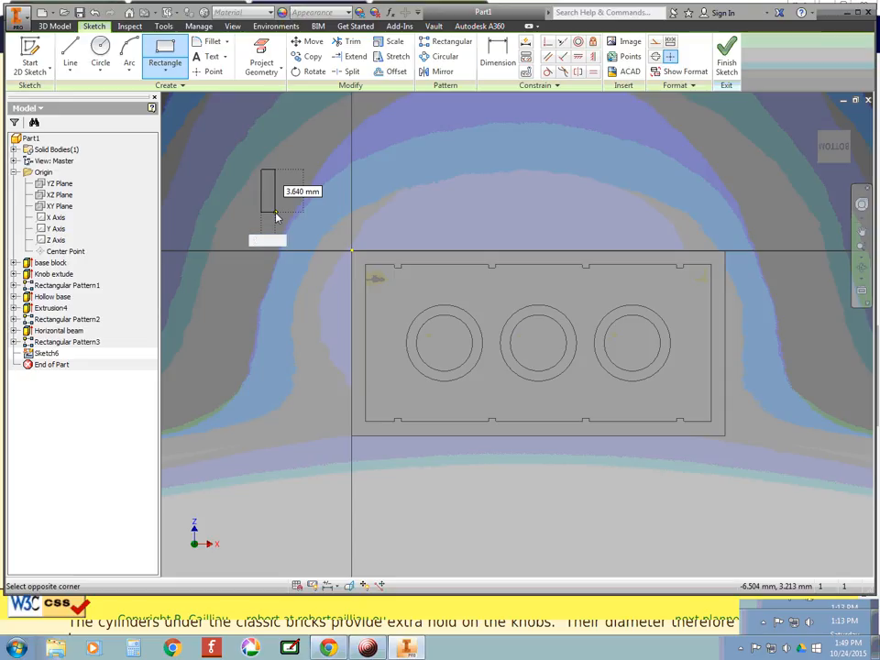
key("Tab")
type(".6")
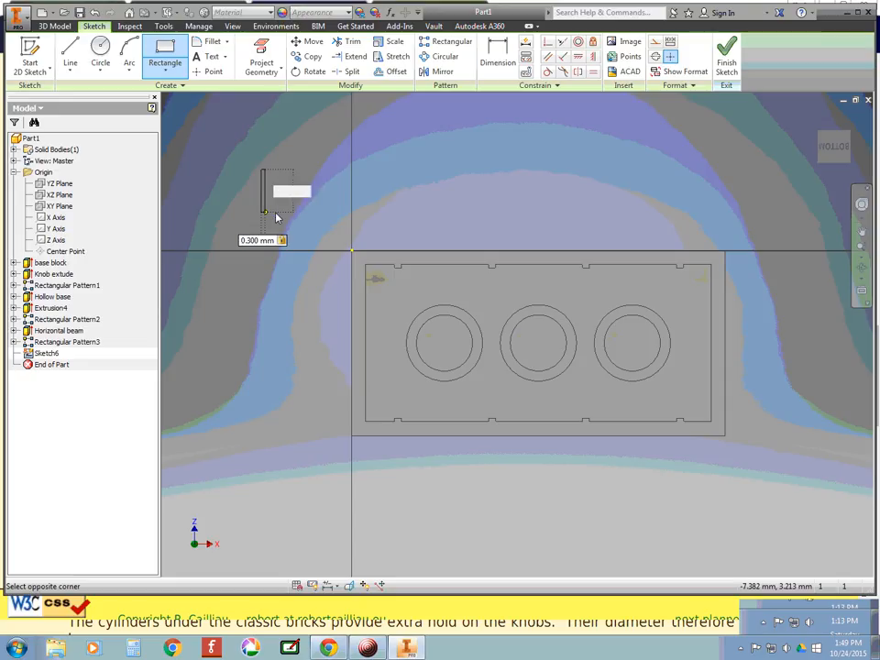
key("Return")
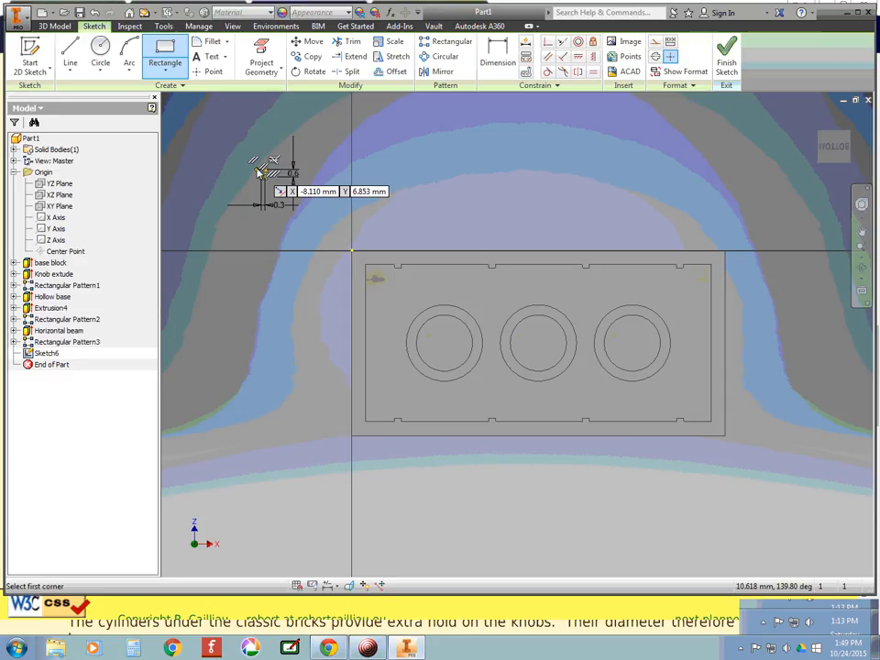
key("Escape")
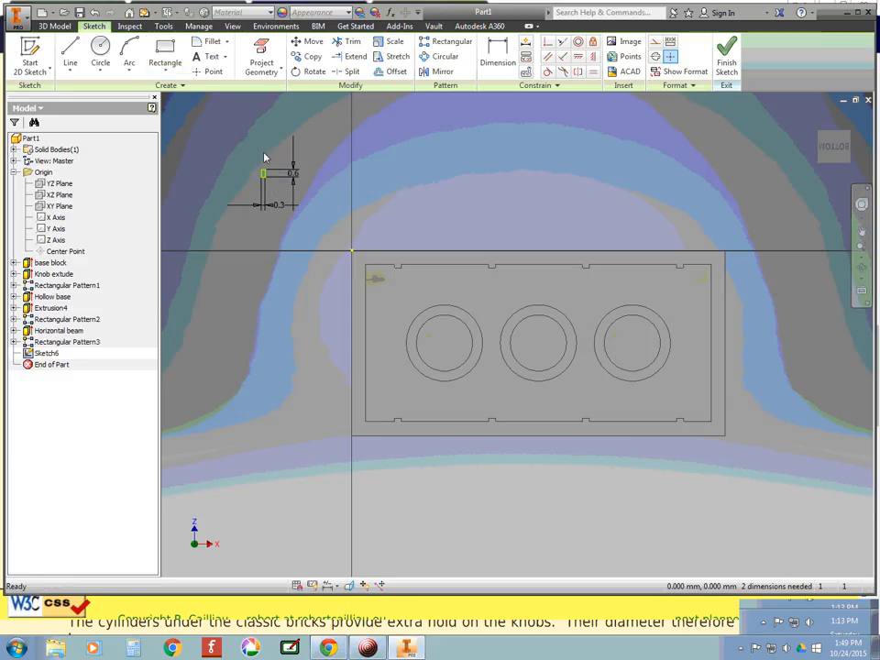
Step: Move the small rectangle into the hollow and constrain its outer side coincident with the short wall's inner edge
scroll(264, 159, "up", 3)
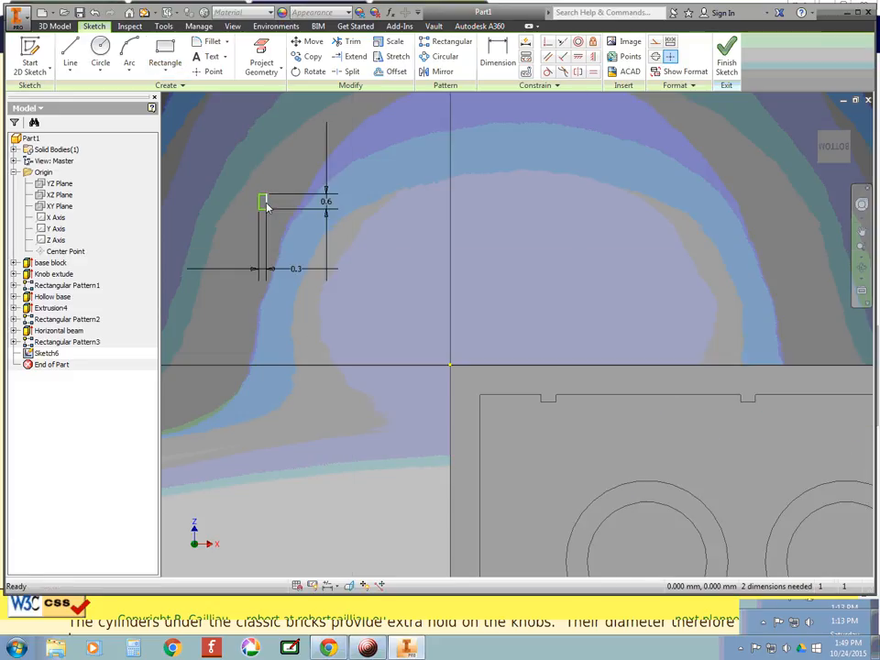
left_click_drag(264, 204, 490, 454)
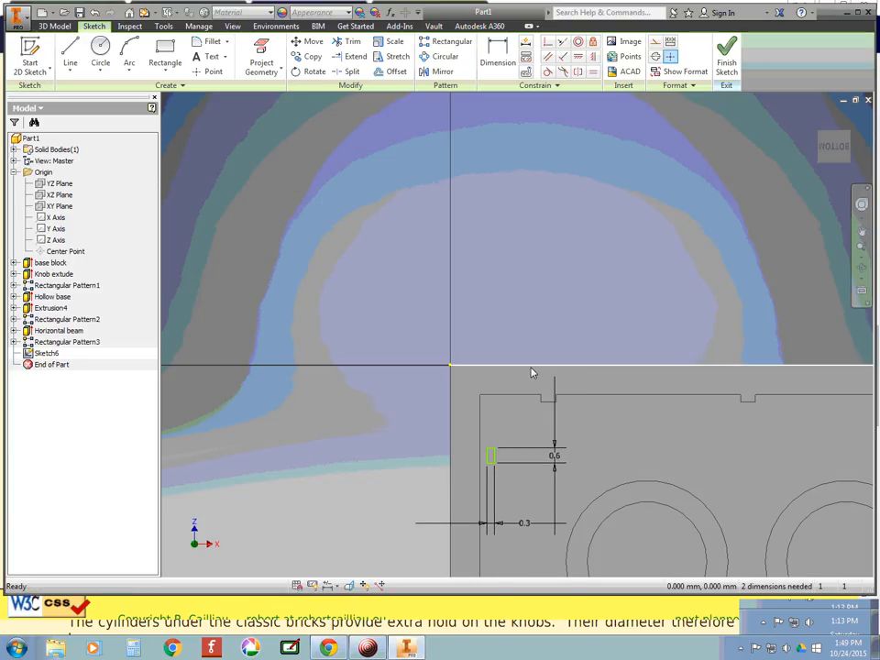
scroll(515, 457, "up", 2)
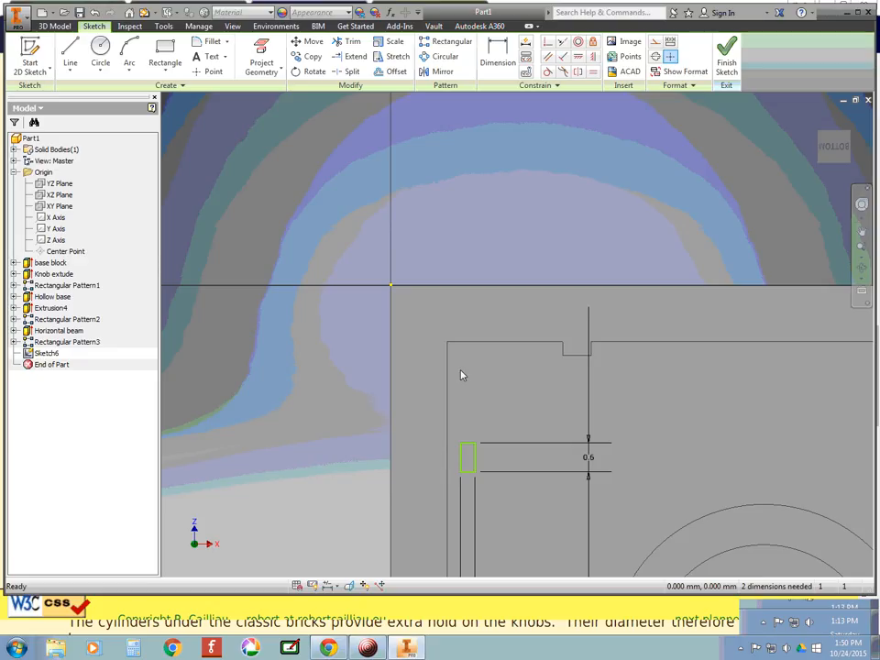
left_click(548, 43)
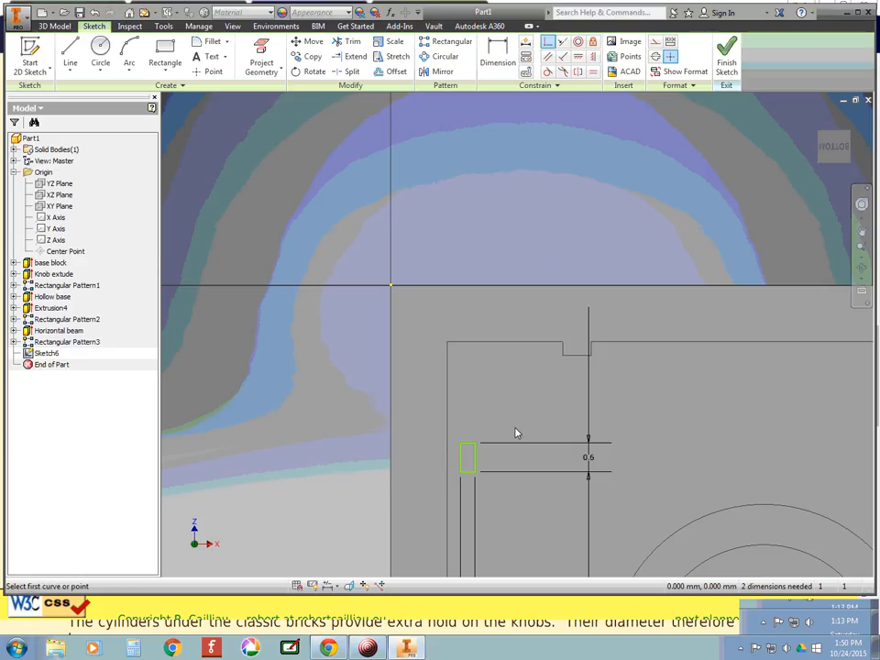
left_click(462, 457)
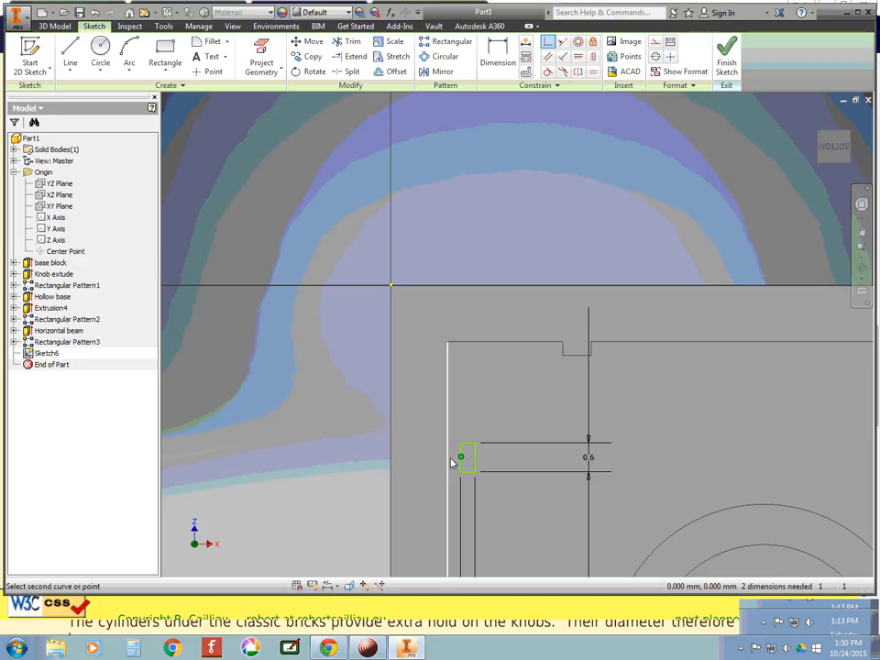
left_click(448, 463)
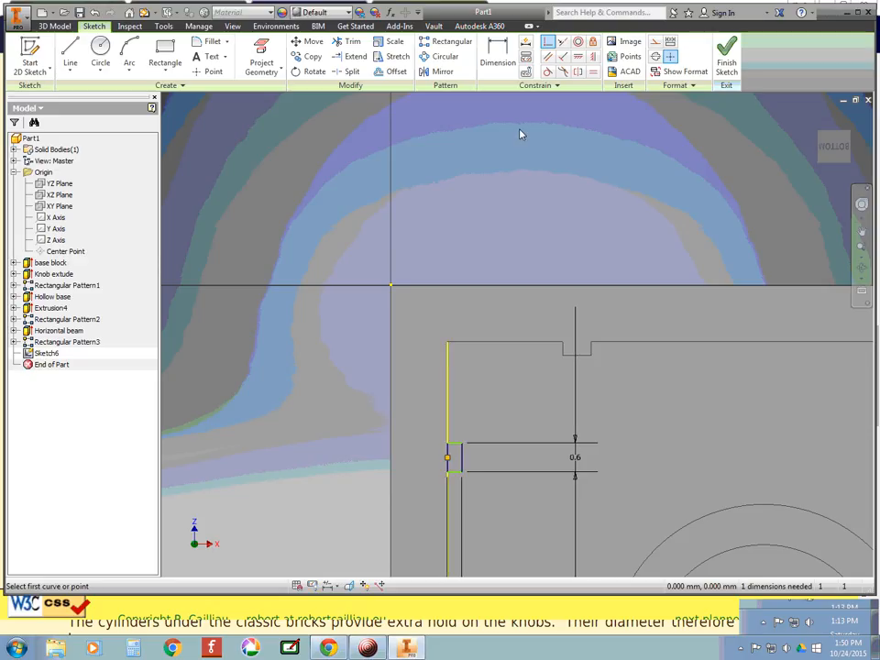
Step: Dimension the rectangle's near short side from the brick's outer long edge as 7.9/2-.3
left_click(498, 55)
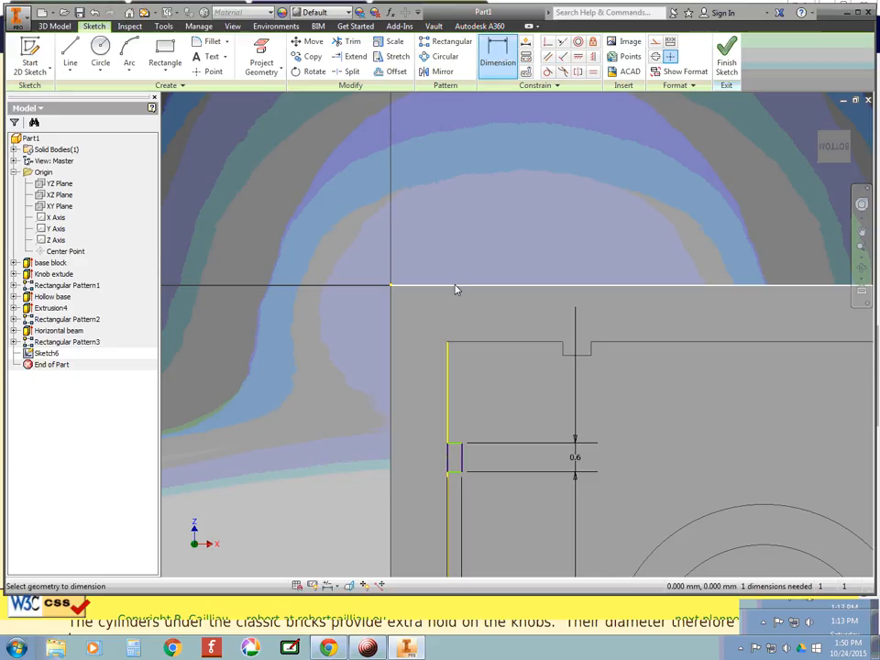
left_click(457, 446)
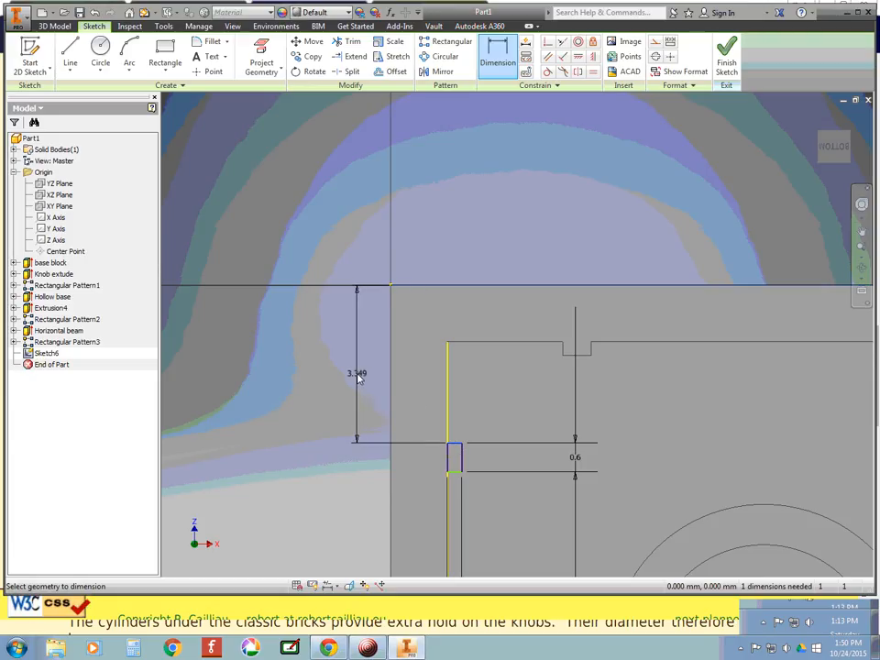
left_click(359, 377)
scroll(520, 417, "down", 2)
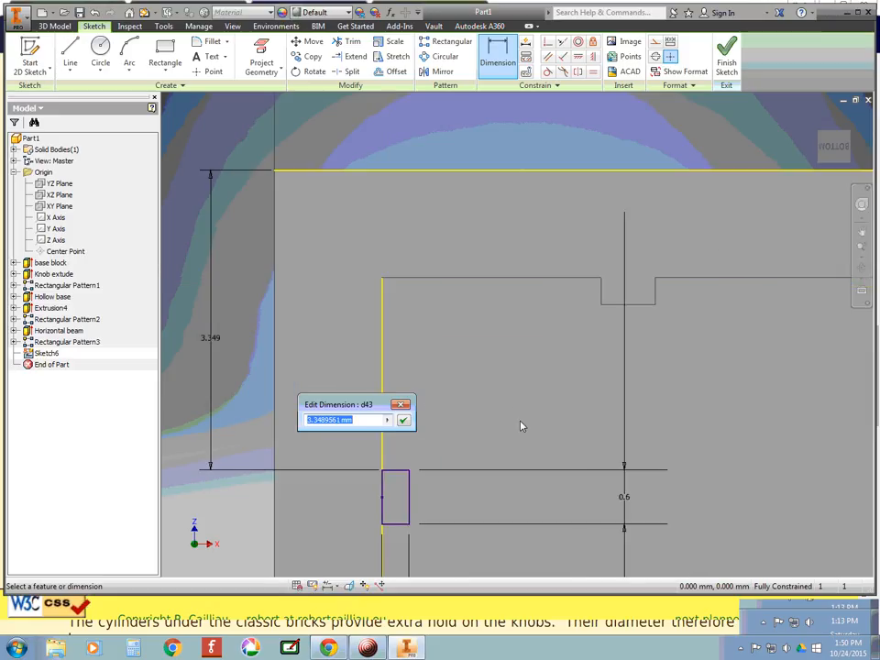
scroll(521, 425, "up", 3)
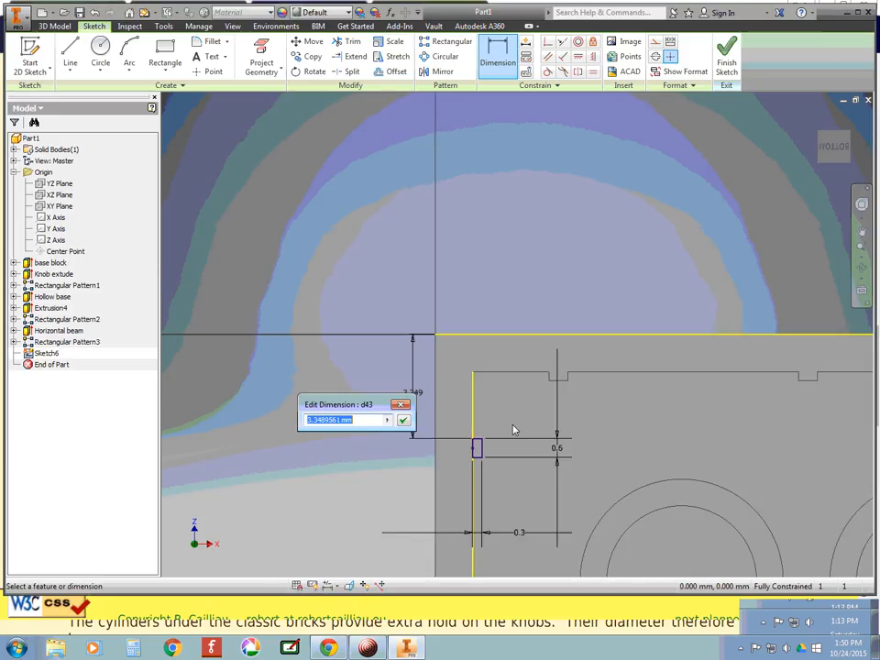
type("79/2")
type("-")
key("BackSpace")
key("BackSpace")
key("BackSpace")
key("BackSpace")
type(".9/2-")
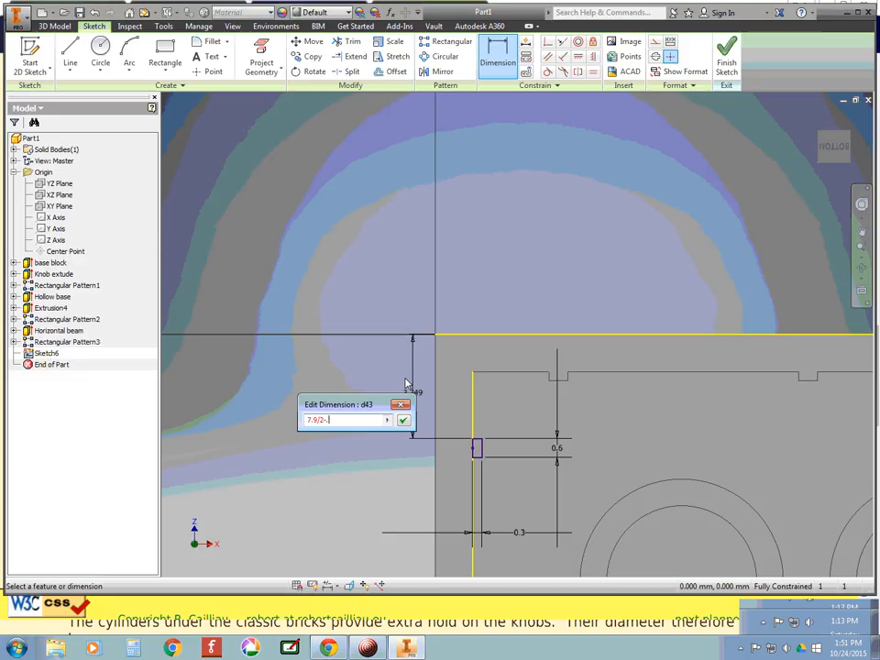
type("3")
key("Return")
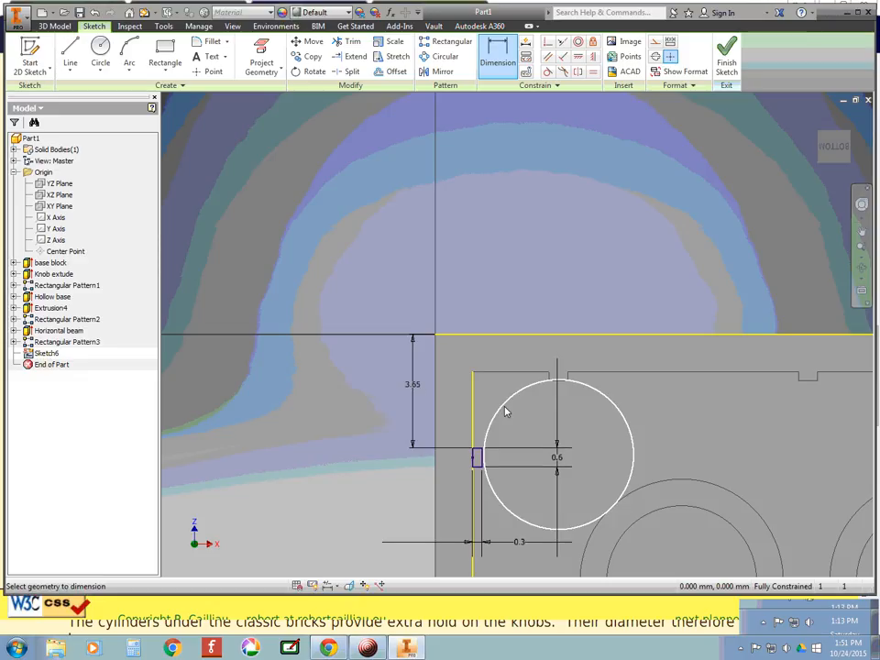
scroll(541, 410, "down", 5)
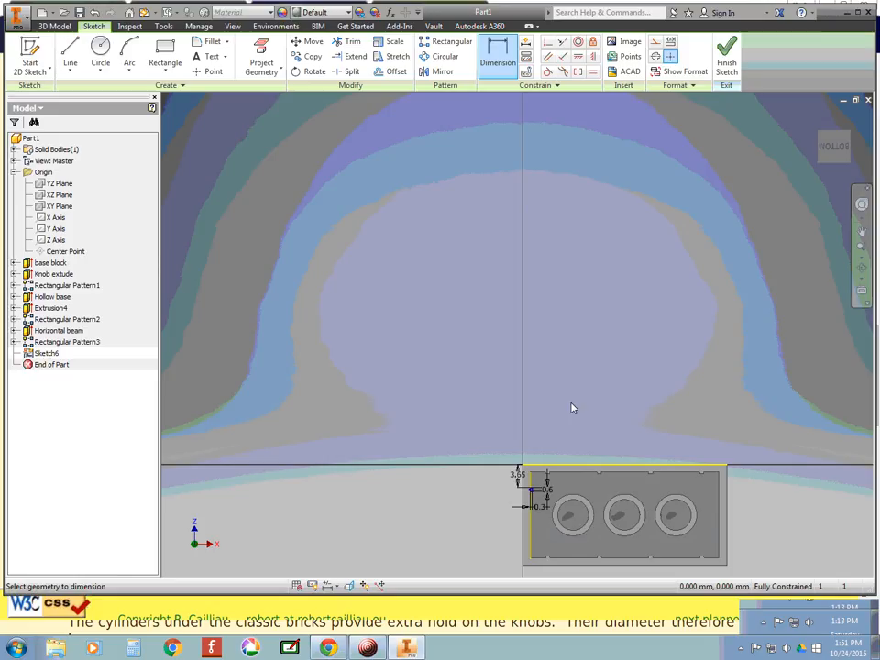
scroll(682, 564, "down", 3)
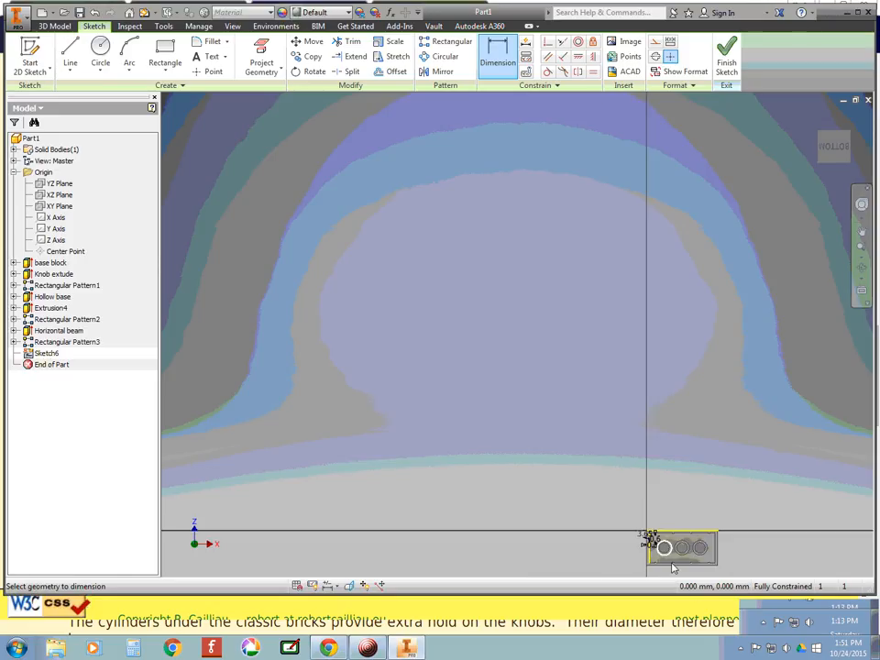
scroll(672, 567, "up", 5)
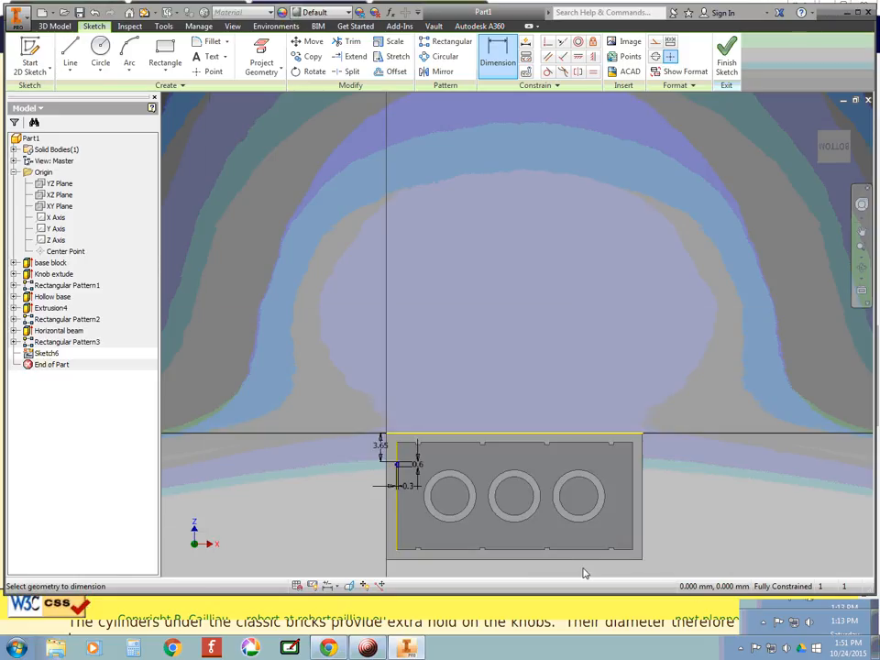
Step: Finish the sketch and extrude the small rectangle by 9.6-1 to form a rib on the short inner wall
scroll(583, 573, "up", 3)
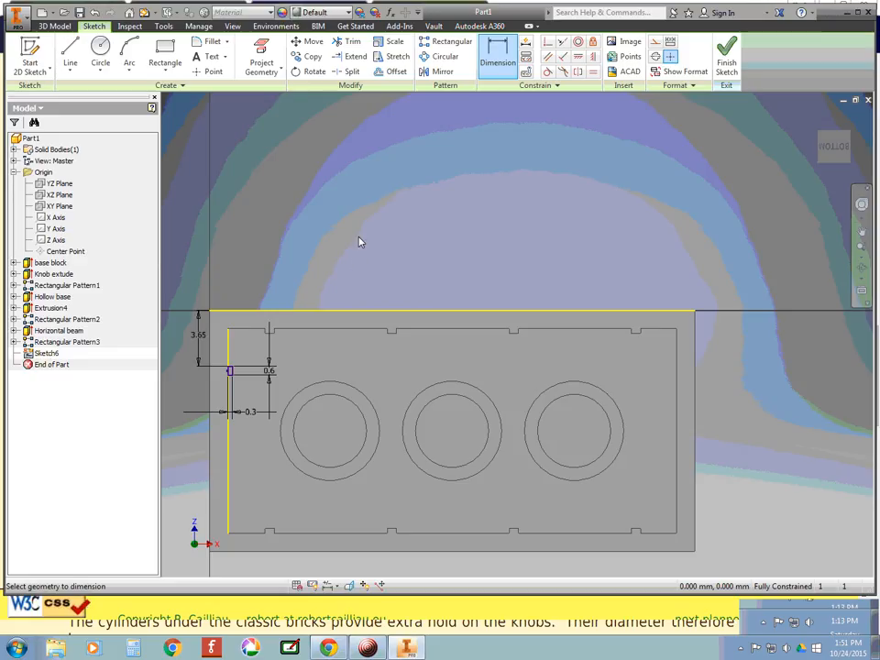
key("e")
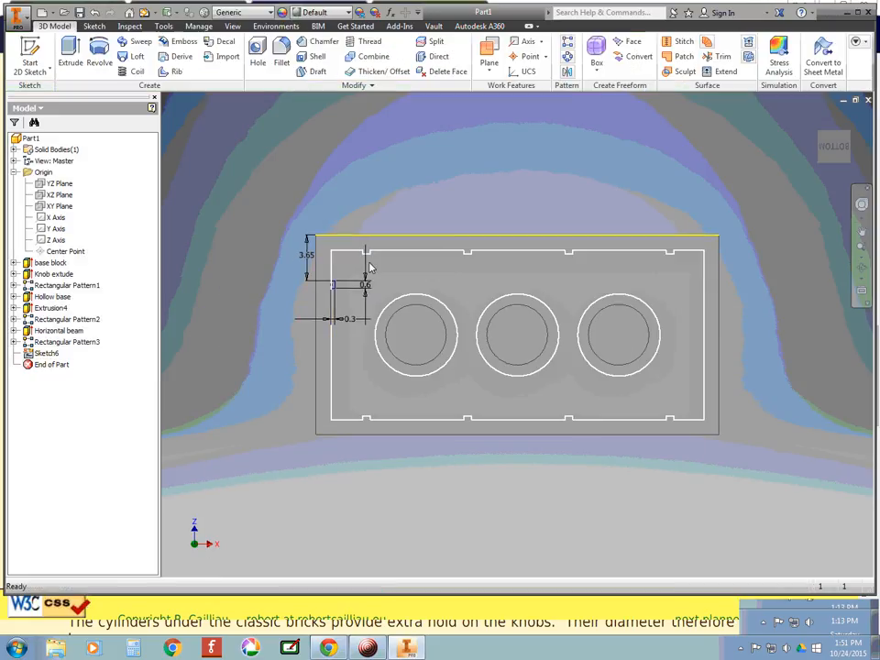
scroll(370, 267, "up", 3)
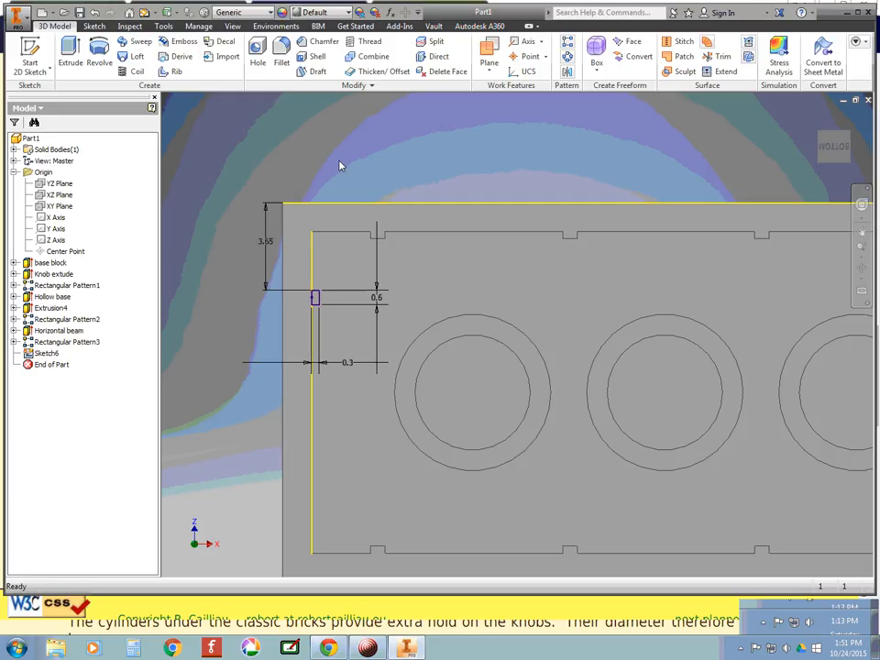
key("e")
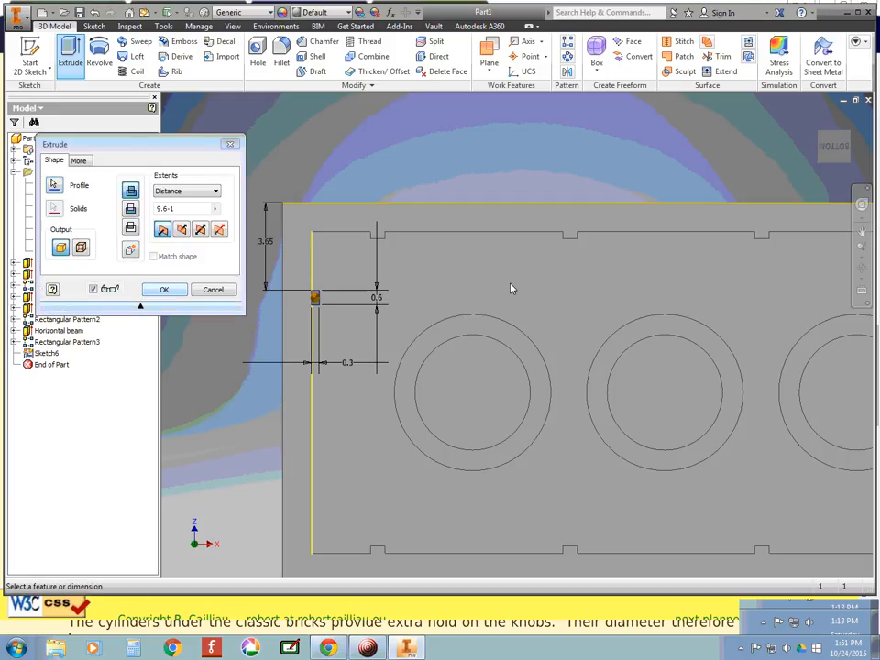
mouse_move(829, 142)
left_mouse_down()
mouse_move(828, 178)
mouse_move(831, 147)
left_mouse_up()
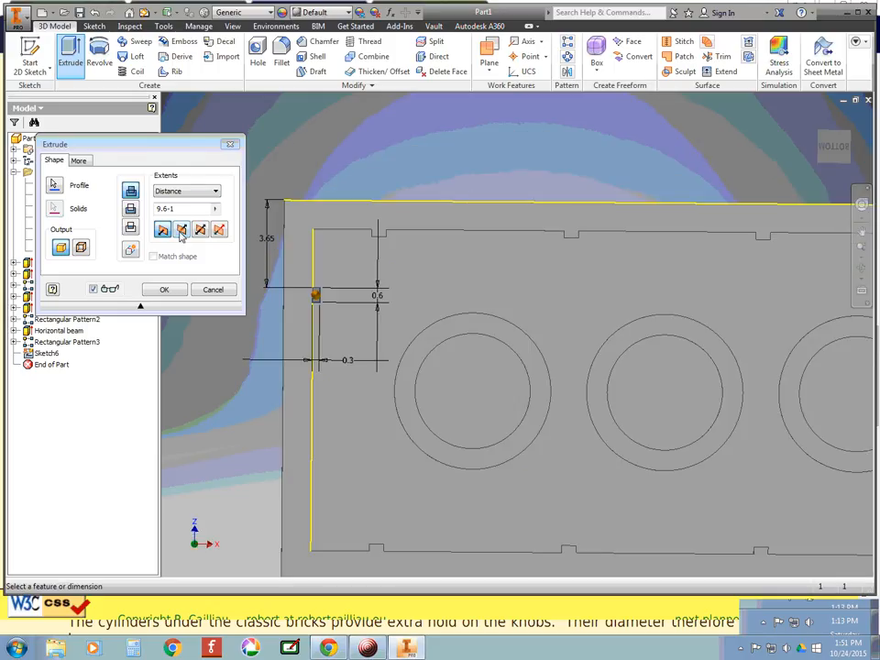
left_click(165, 289)
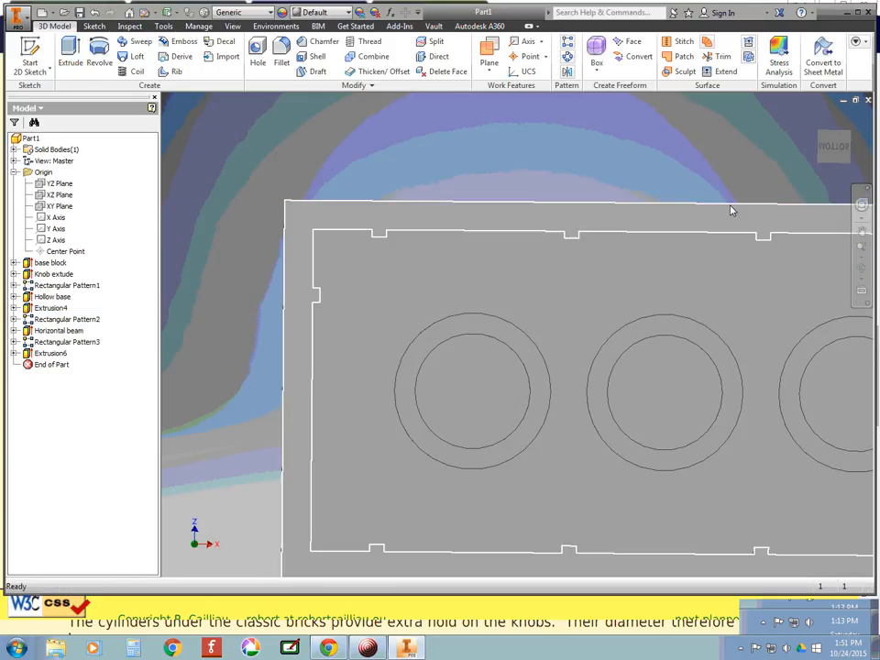
Step: Set up a rectangular pattern of the short-wall rib along the brick's short edge with 2 instances spaced 8 mm apart
mouse_move(834, 141)
left_mouse_down()
mouse_move(828, 168)
mouse_move(815, 147)
mouse_move(787, 190)
mouse_move(758, 191)
mouse_move(759, 201)
mouse_move(767, 196)
left_mouse_up()
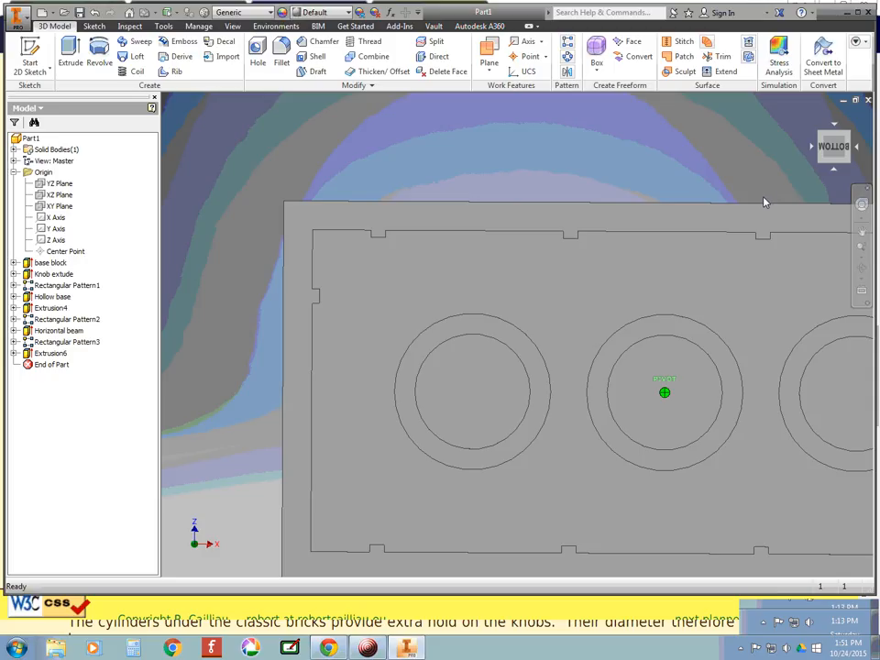
left_click(830, 149)
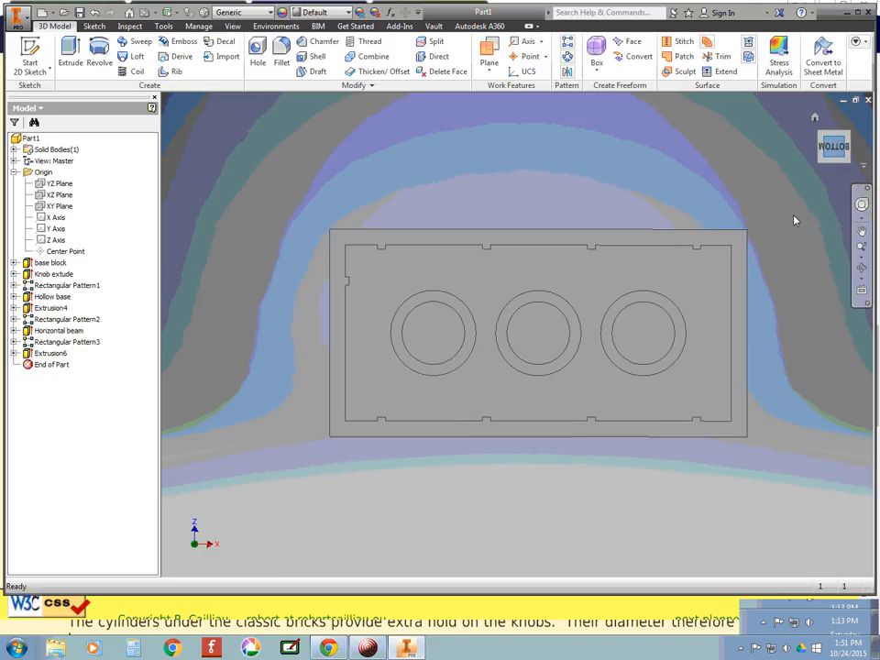
scroll(461, 267, "up", 3)
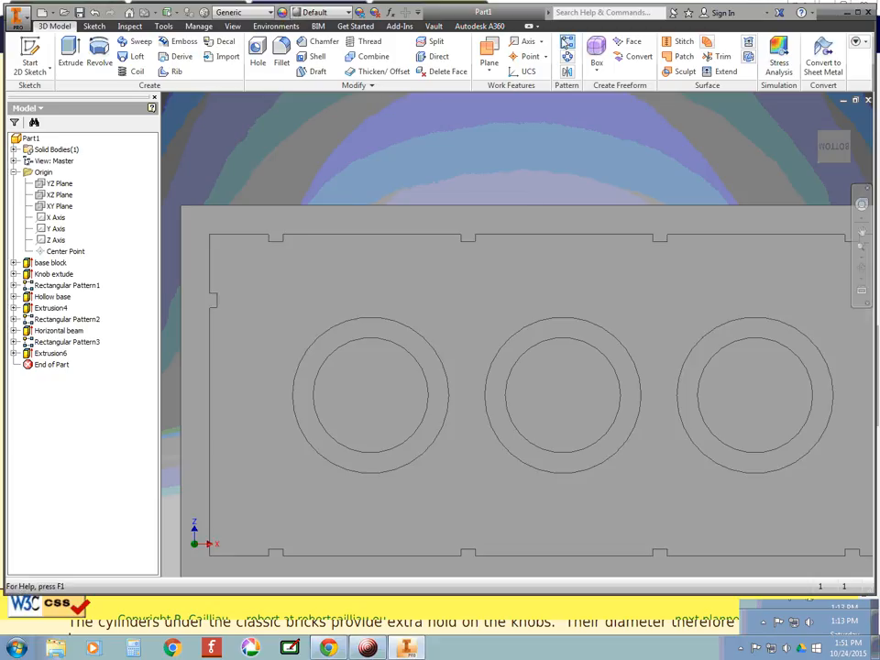
left_click(566, 43)
left_click_drag(85, 131, 391, 128)
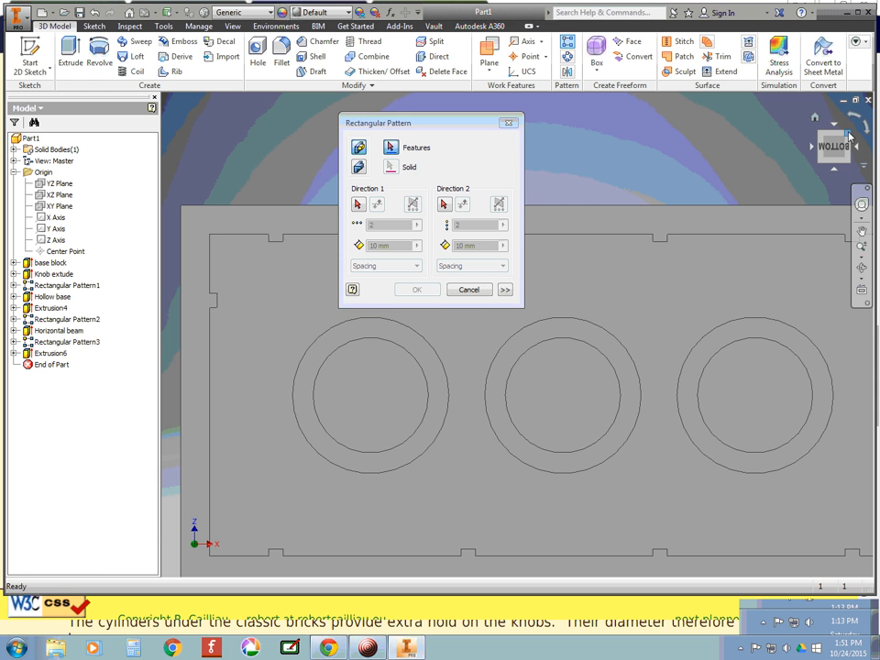
mouse_move(835, 146)
left_mouse_down()
mouse_move(811, 157)
mouse_move(840, 147)
left_mouse_up()
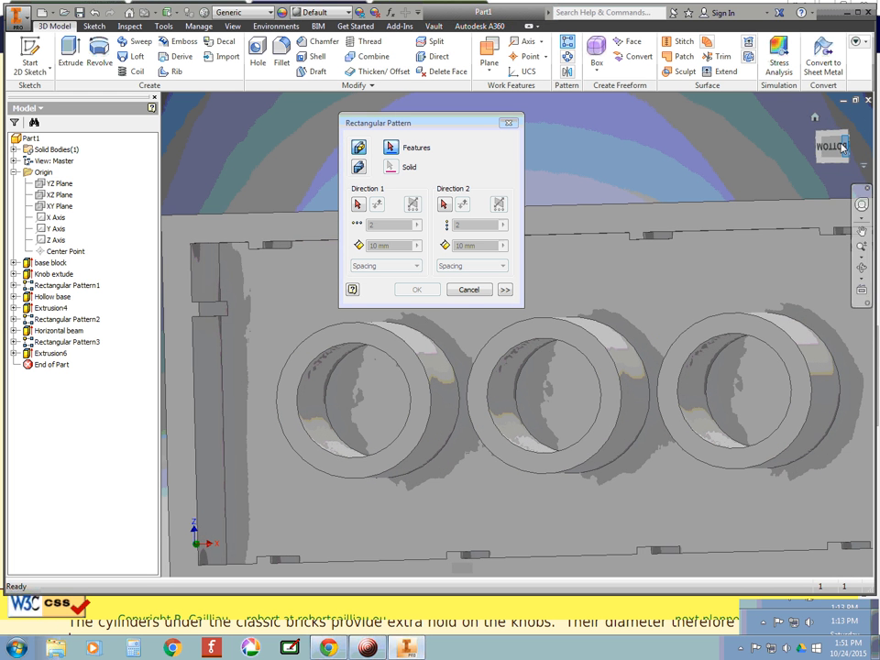
left_click(208, 309)
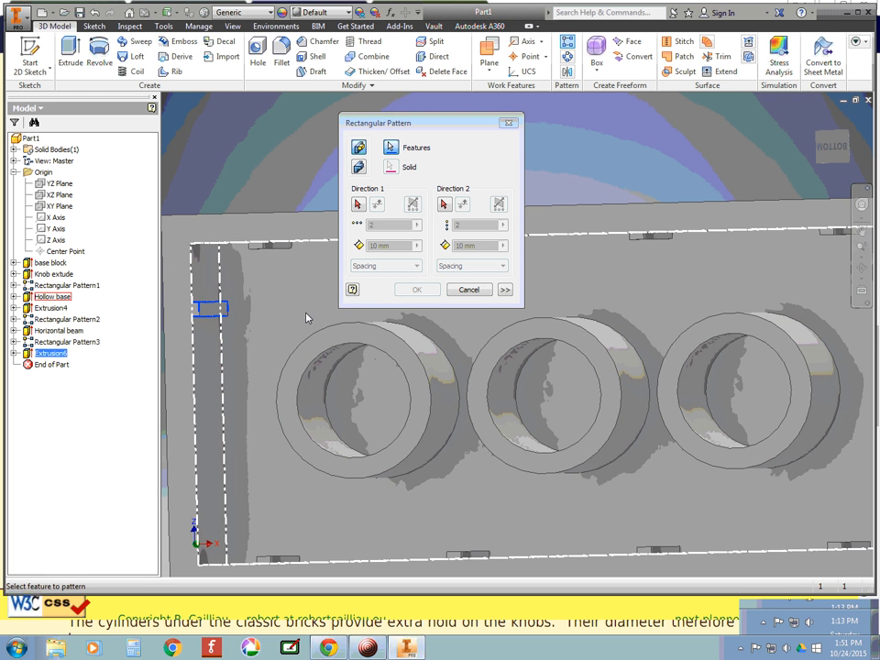
left_click(357, 205)
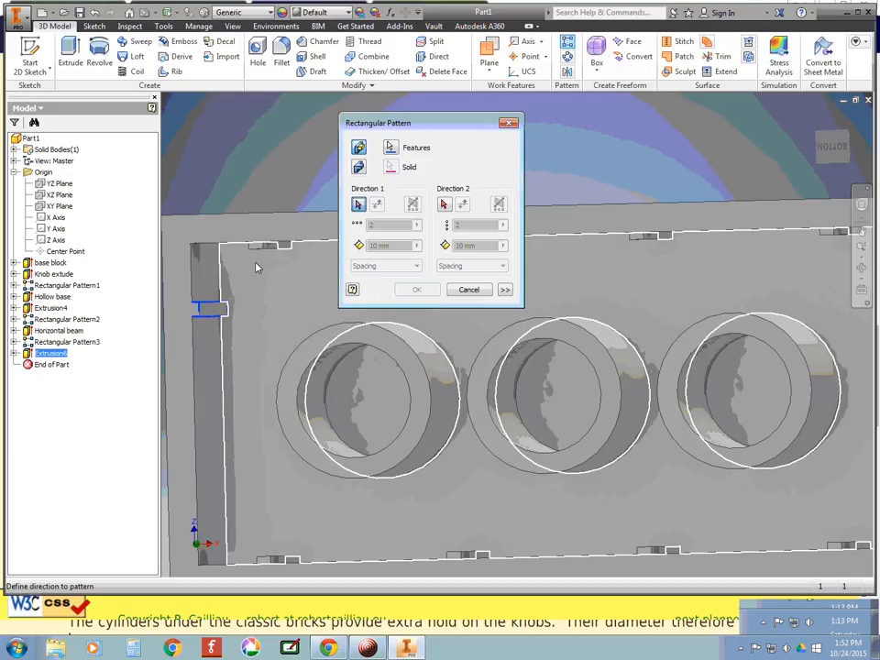
left_click(166, 383)
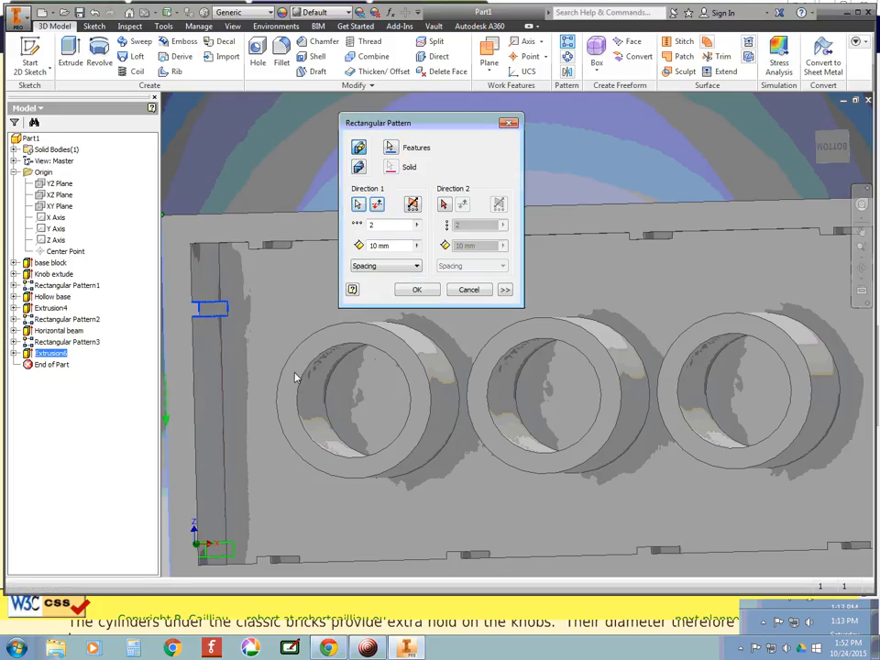
left_click(380, 245)
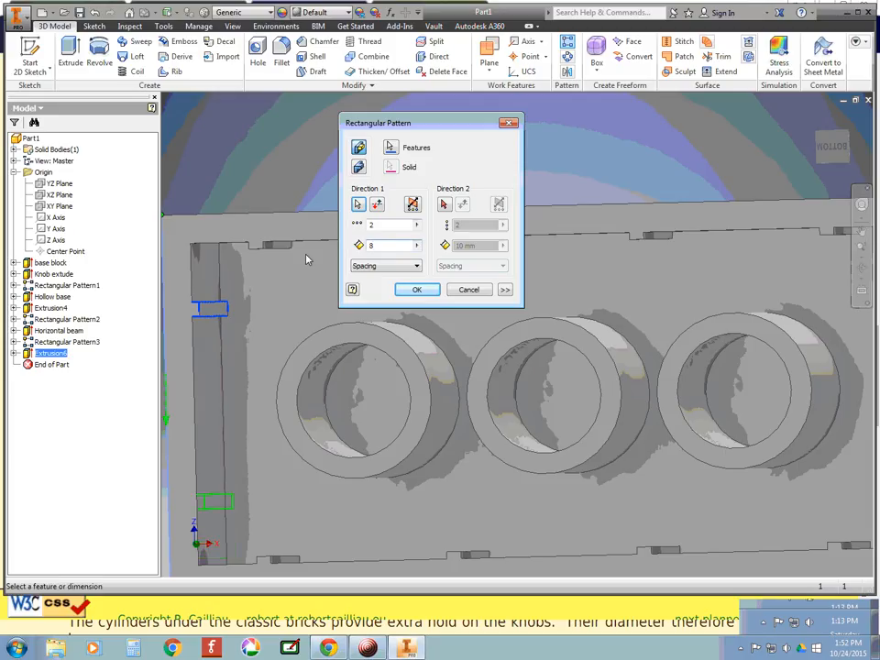
type("8")
Step: Add a second pattern direction along the long edge with 2 instances, spaced 31.8 less both 1.2 mm walls and the rib thickness, and create the pattern
scroll(538, 231, "down", 3)
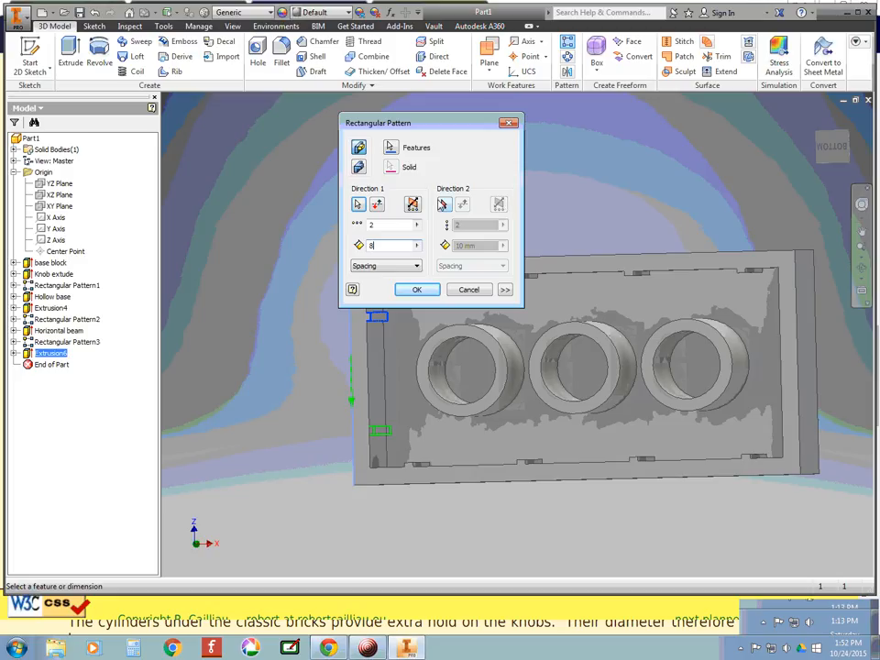
left_click_drag(448, 119, 270, 99)
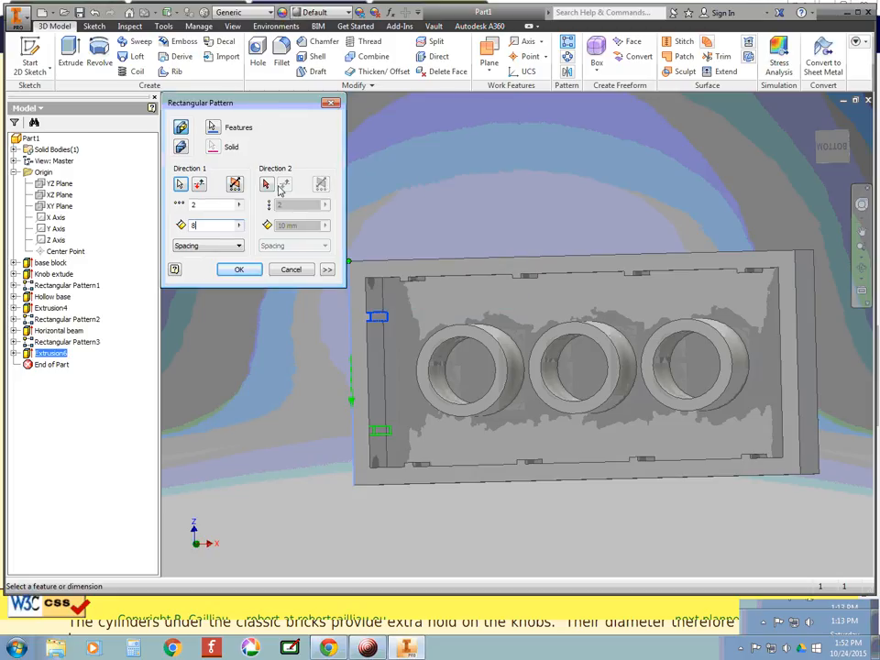
left_click(266, 184)
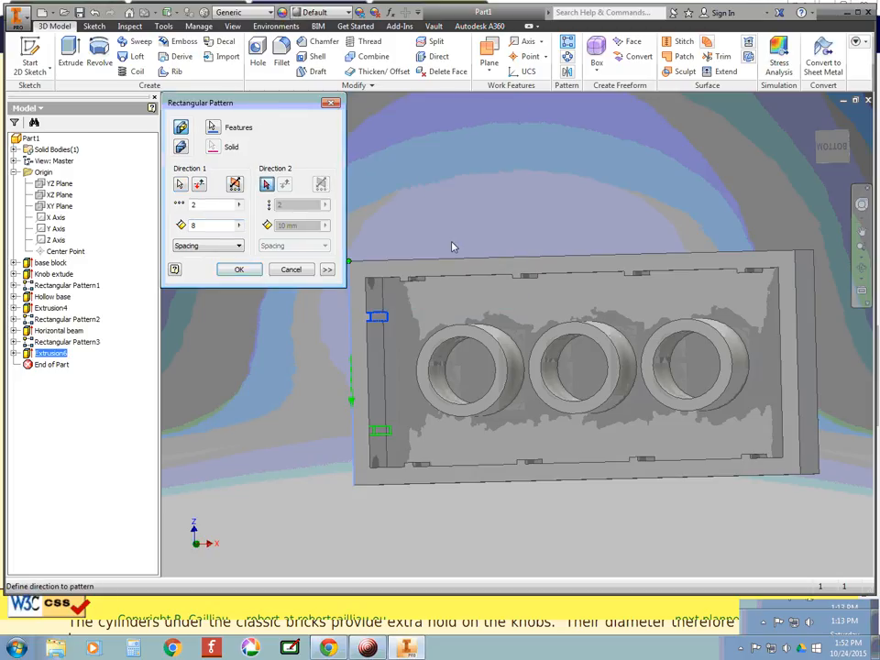
left_click(550, 263)
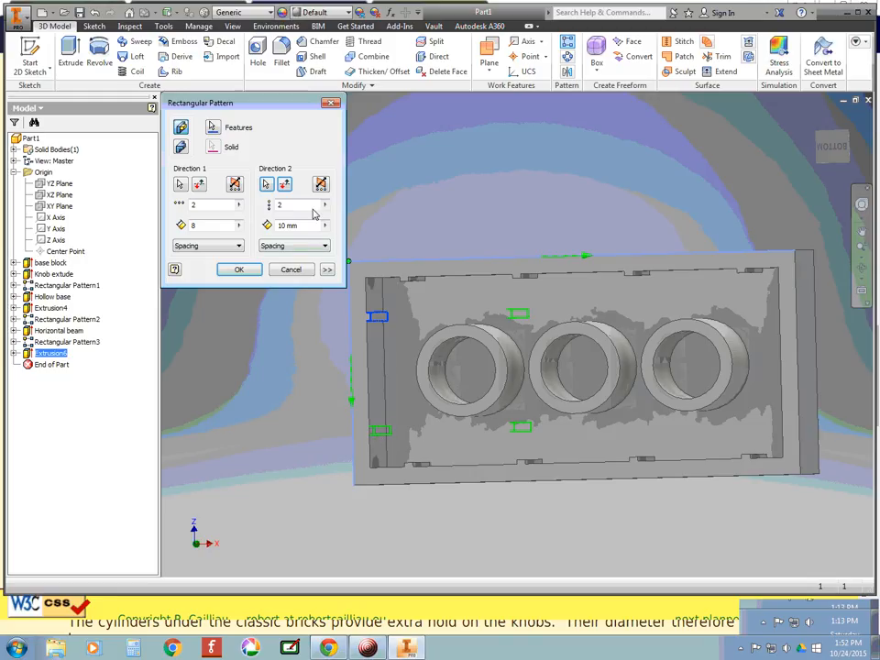
double_click(278, 205)
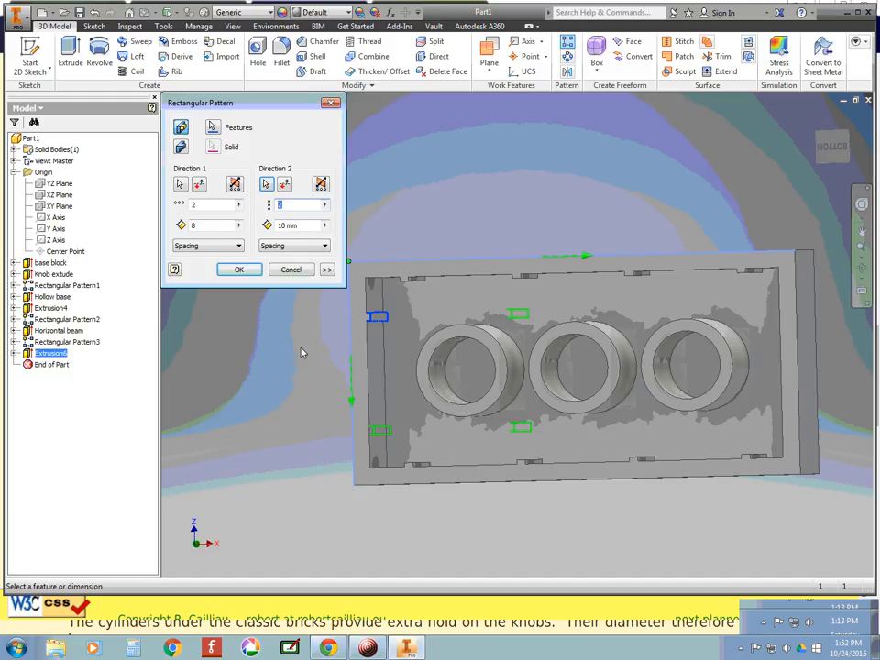
double_click(312, 225)
type("31.8")
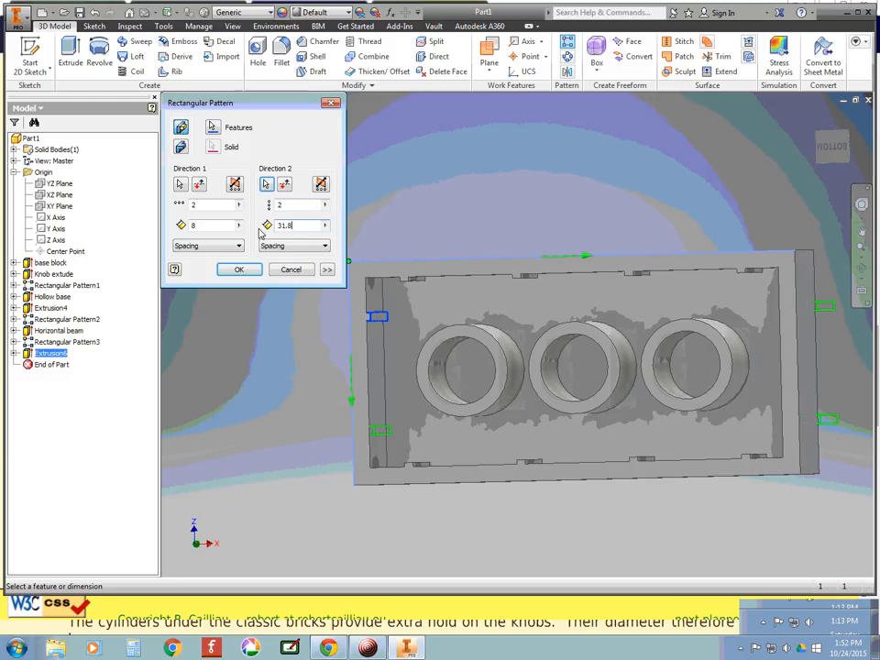
type("-")
type("1.2")
type("-1")
type(".2-")
type("1")
left_click(240, 270)
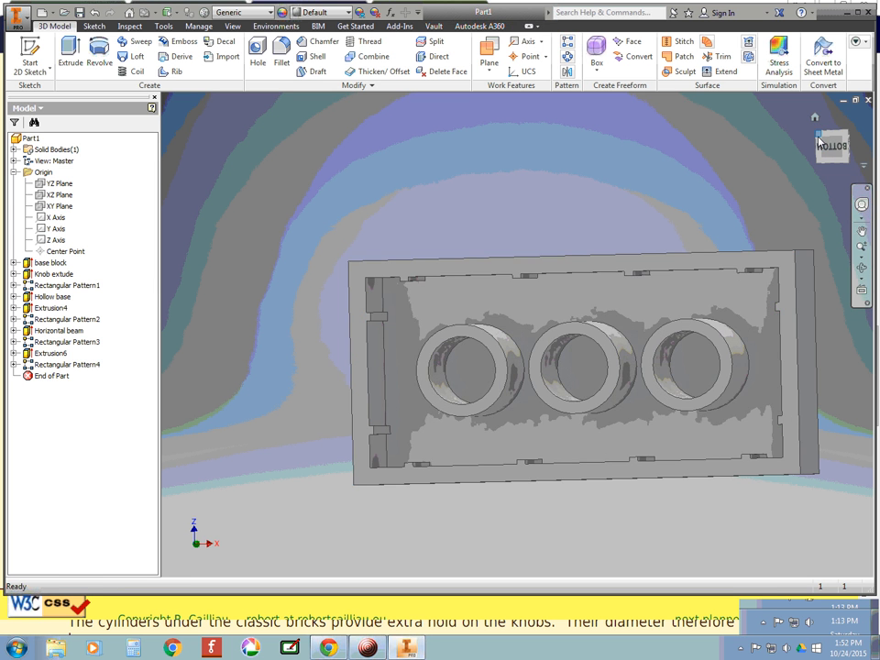
Step: Examine the ribs on the short and long inner walls from the front and underside of the brick
left_click(818, 139)
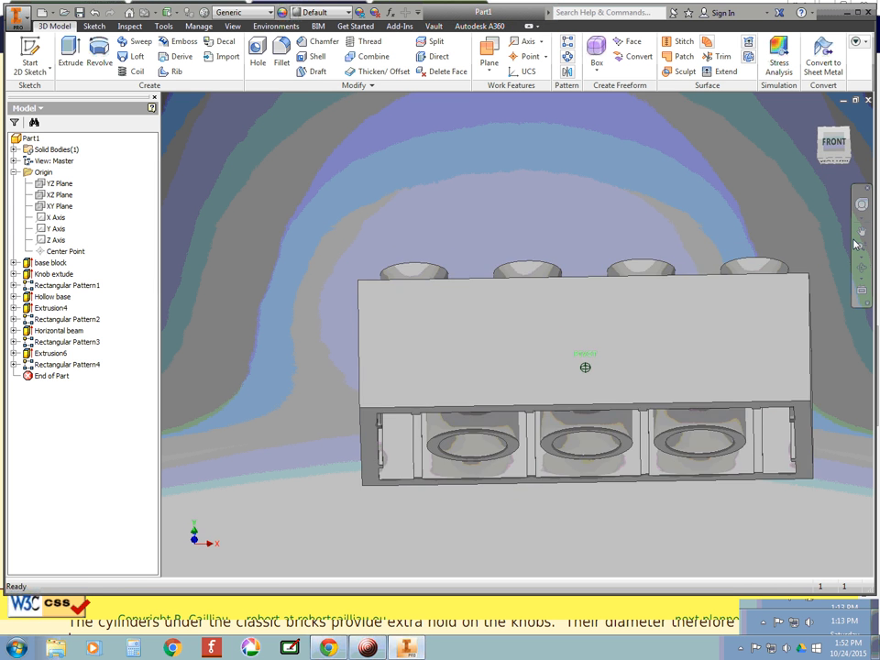
mouse_move(854, 244)
left_mouse_down()
mouse_move(857, 348)
mouse_move(823, 126)
mouse_move(826, 580)
left_mouse_up()
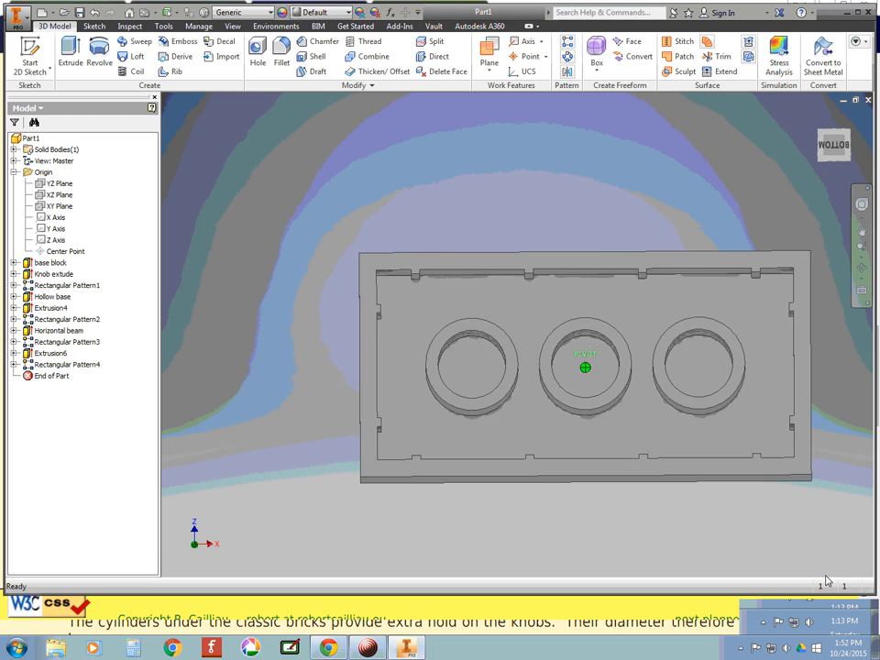
left_click(820, 136)
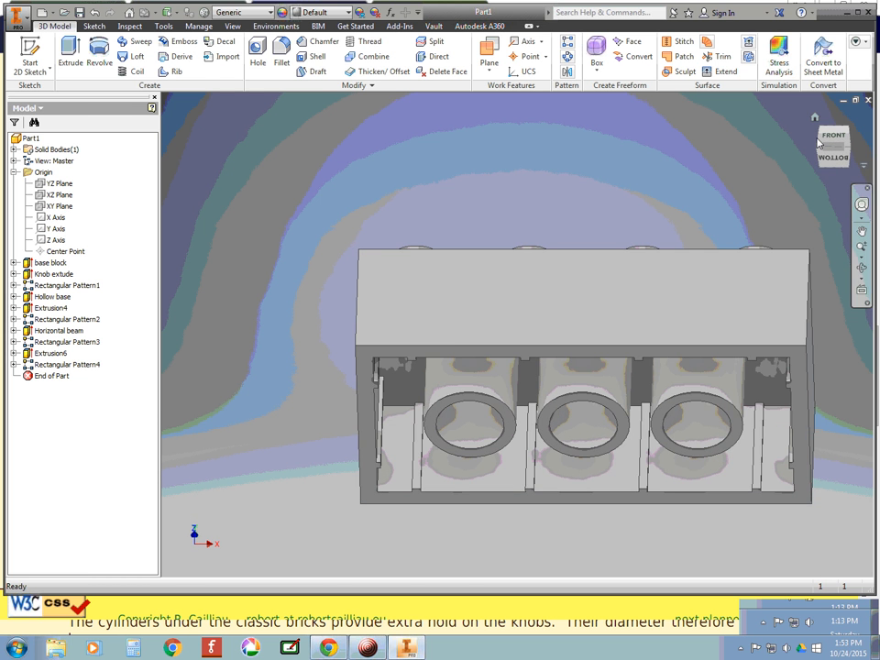
Step: Switch to the Lego dimensions page in Chrome and review the underside drawing and cylinder diameter diagram
key("alt+Tab")
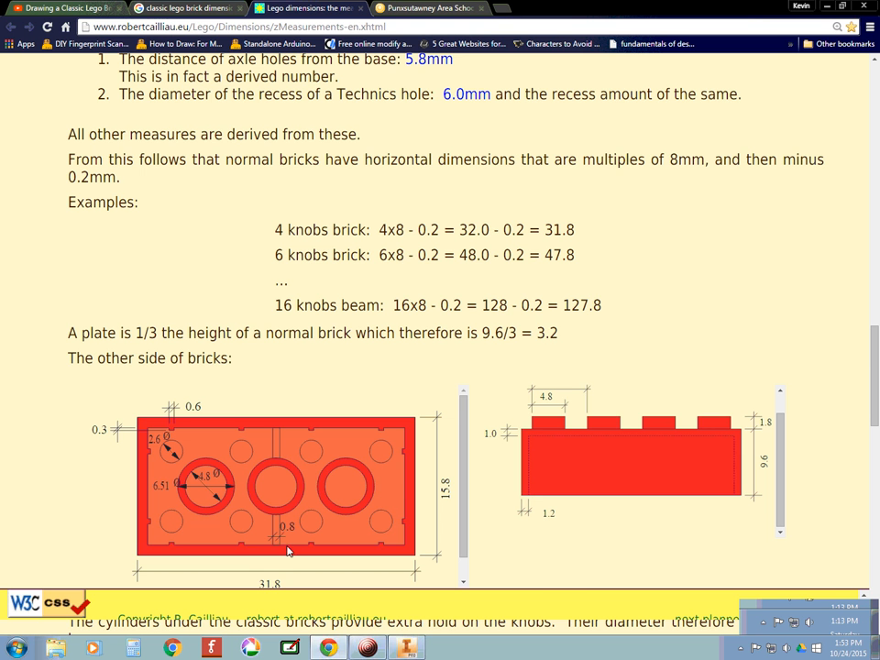
scroll(287, 544, "down", 6)
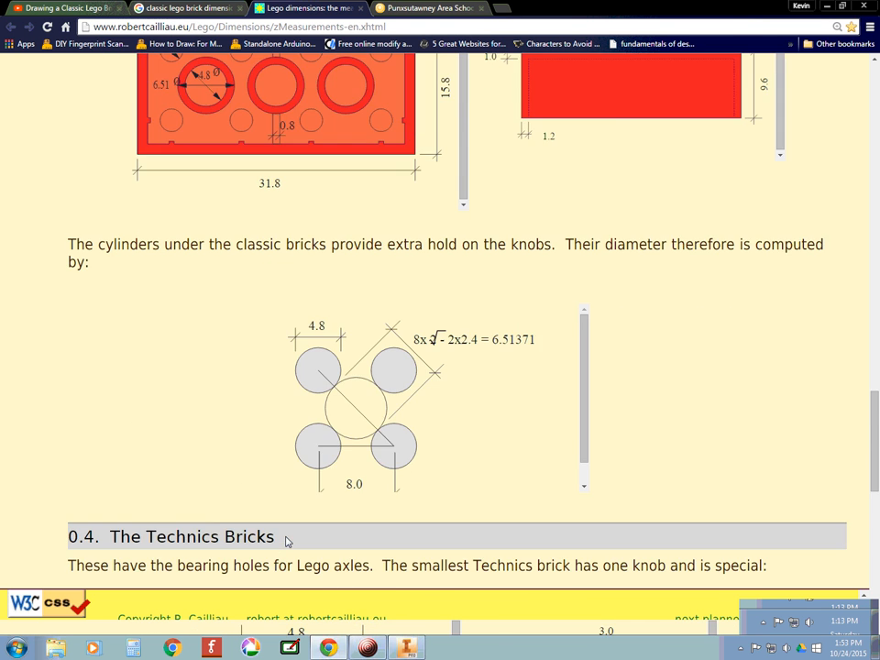
scroll(287, 540, "down", 2)
scroll(298, 526, "up", 6)
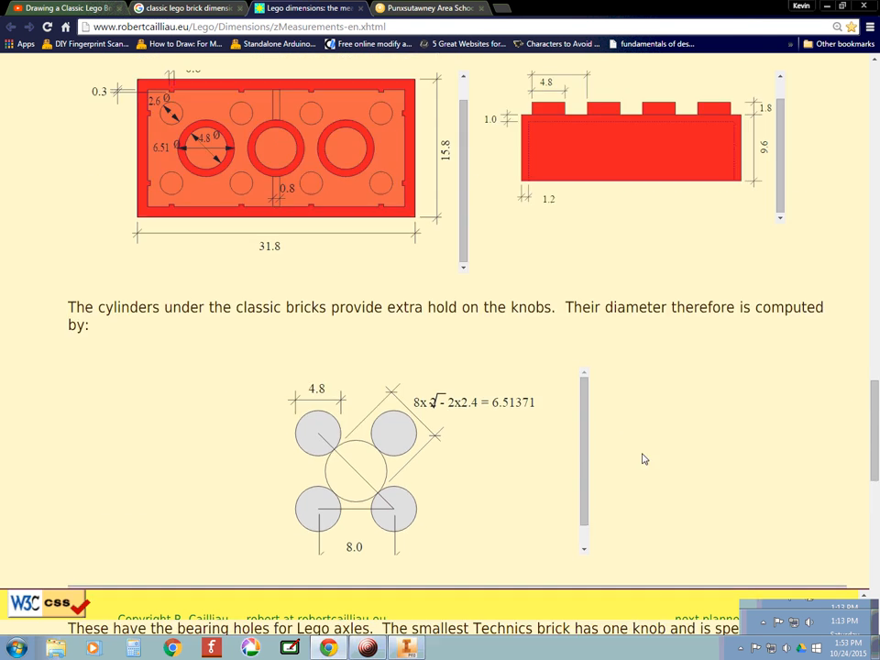